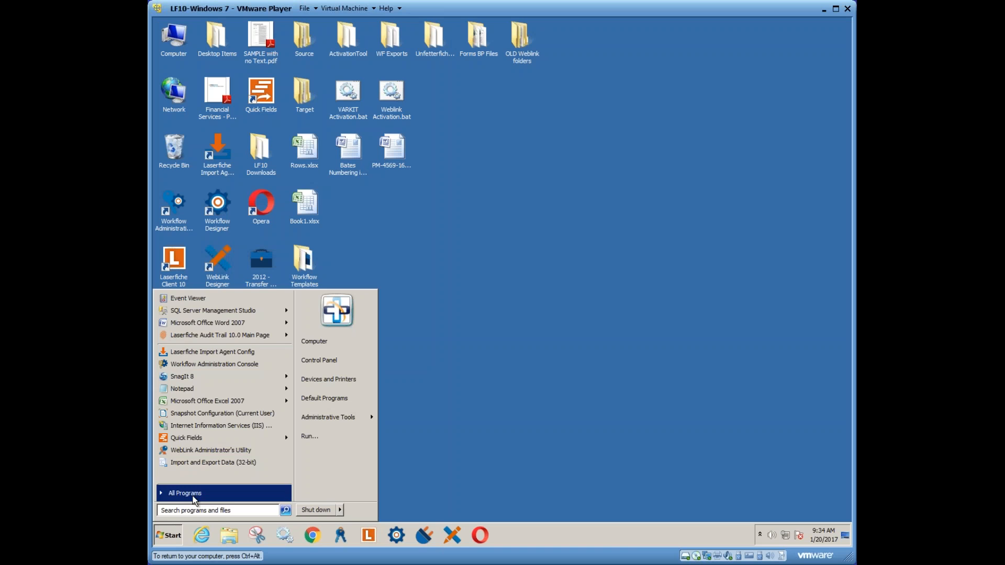
Launch Laserfiche Forms from Start > All Programs > Laserfiche > Forms to reach its sign-in page
click(192, 495)
scroll(199, 440, down, 4)
scroll(183, 387, down, 4)
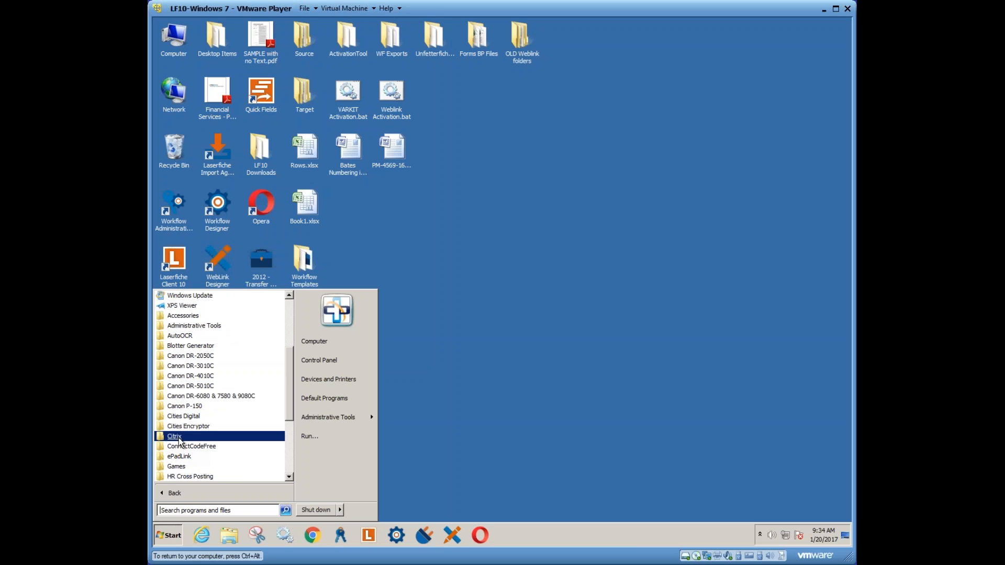
click(184, 390)
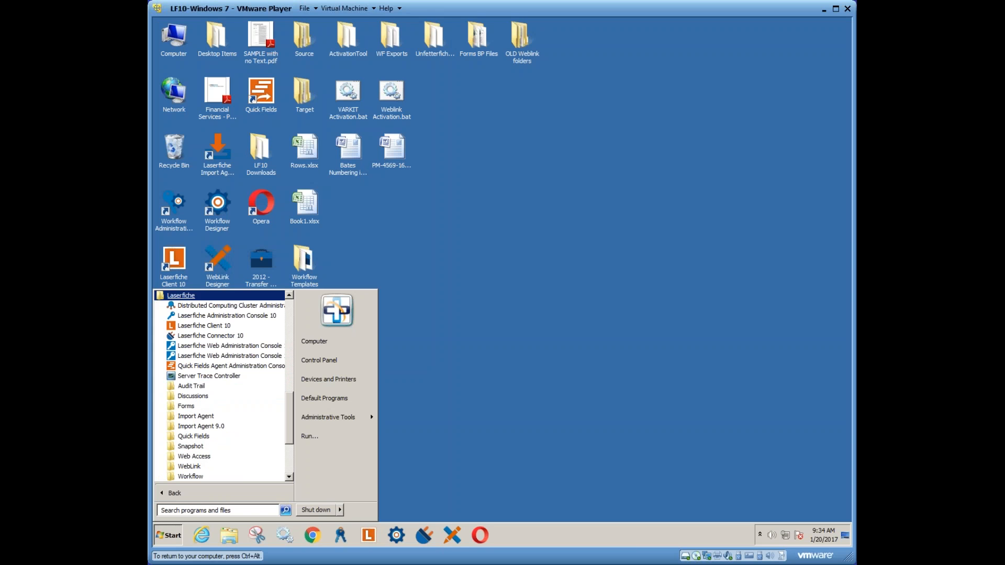
click(228, 404)
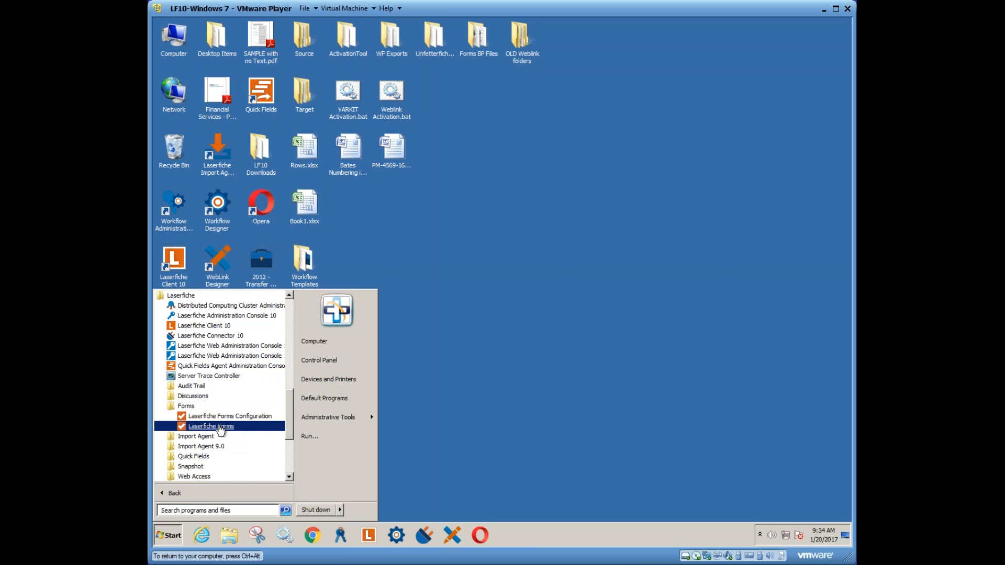
key(Return)
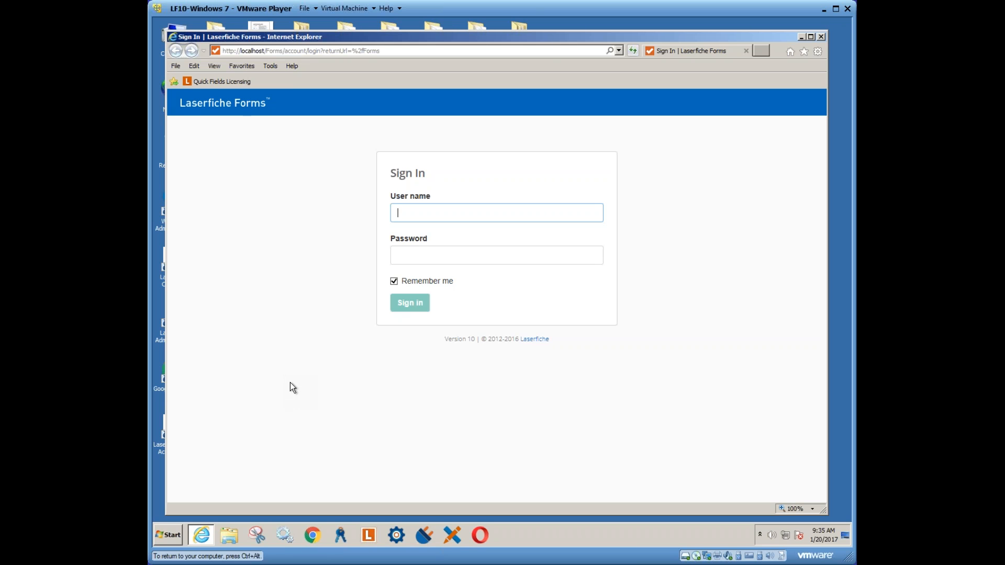
Attempt sign-in with a saved user name from autocomplete and the account password
click(394, 192)
click(408, 214)
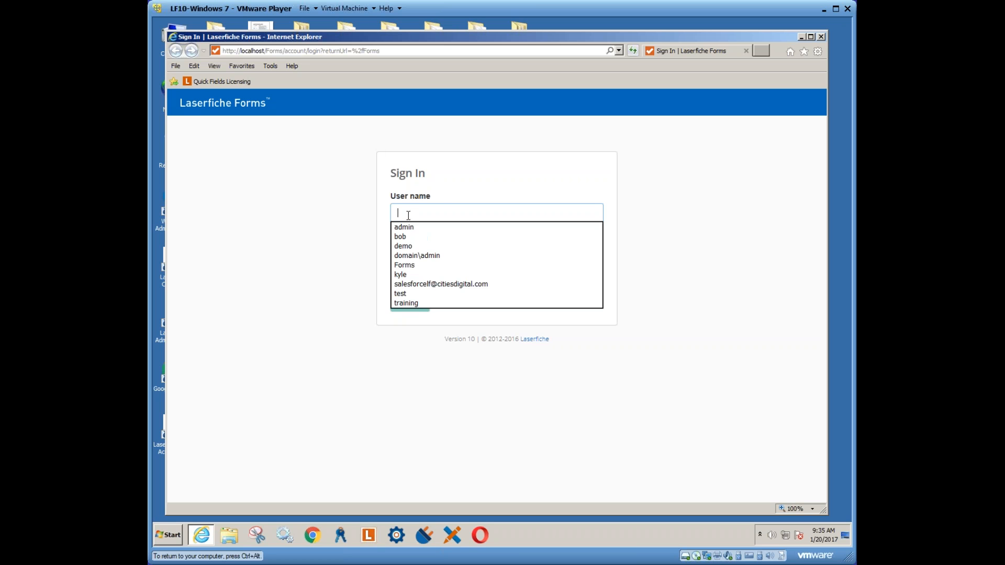
click(406, 228)
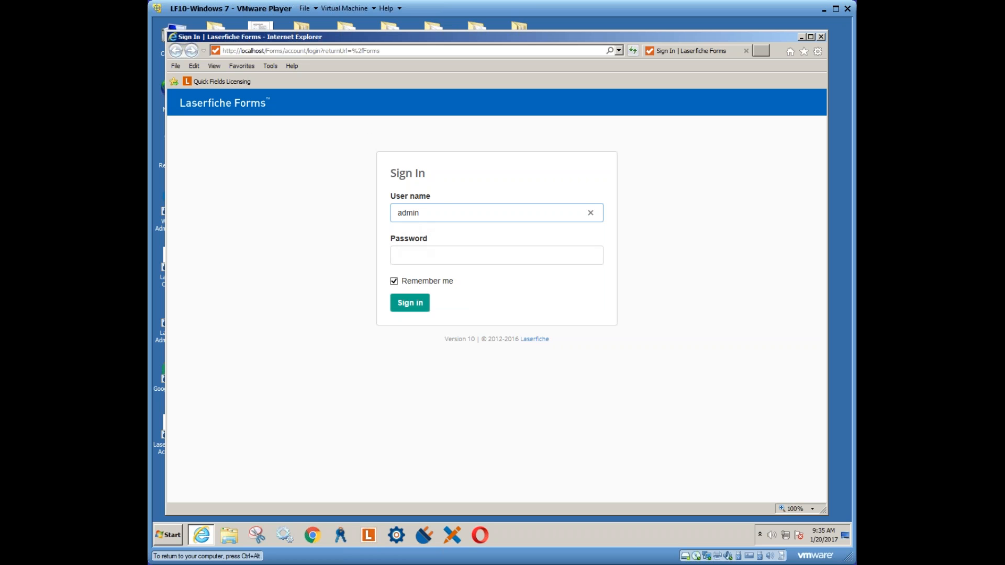
click(417, 257)
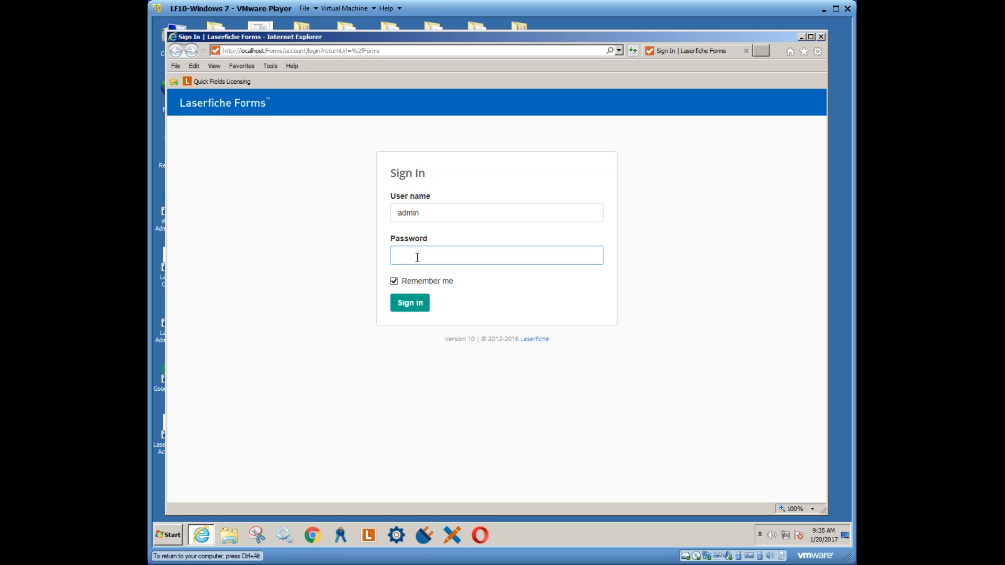
text(admin)
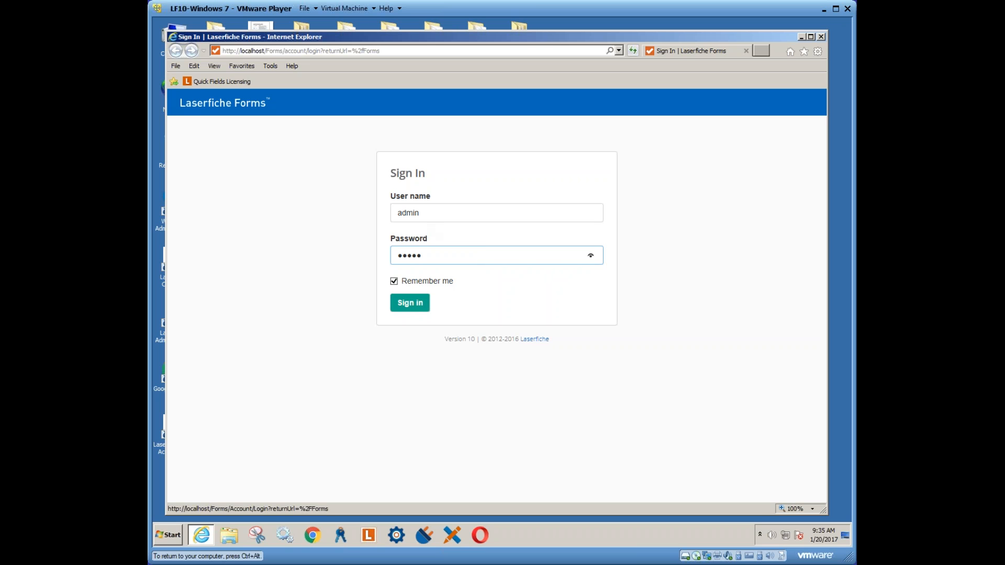
click(416, 308)
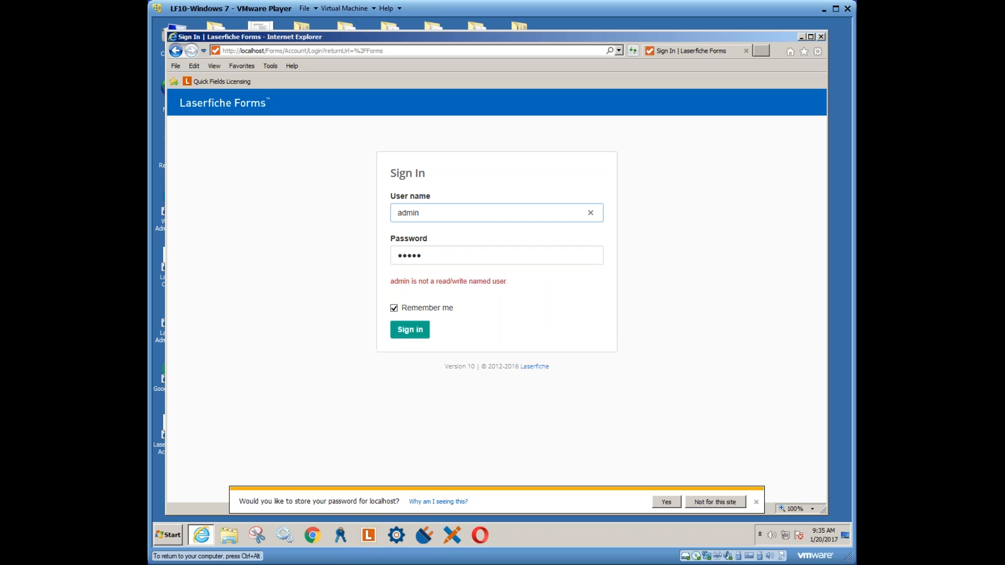
After the error, enter a different read/write user name and sign in again
text(Forms)
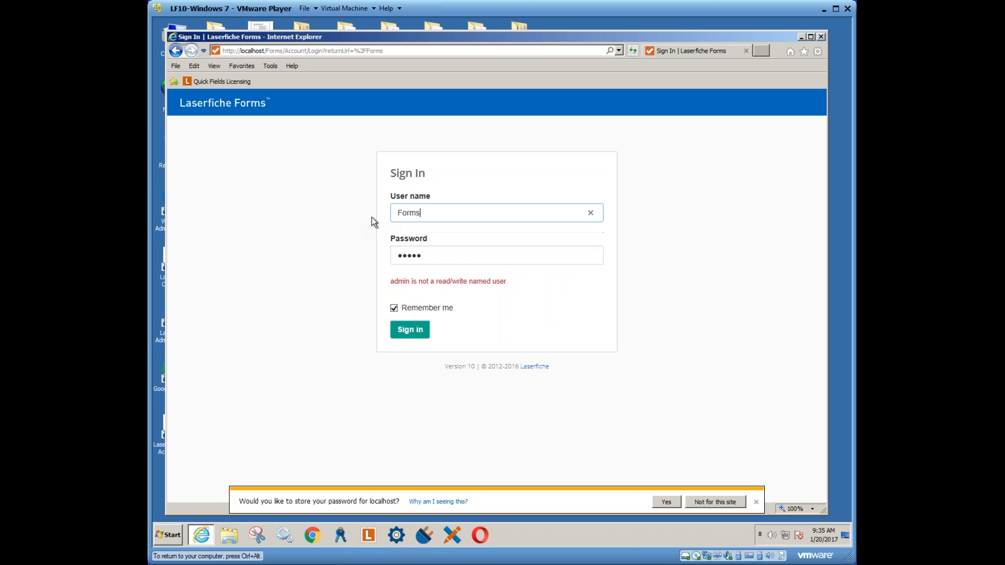
key(Tab)
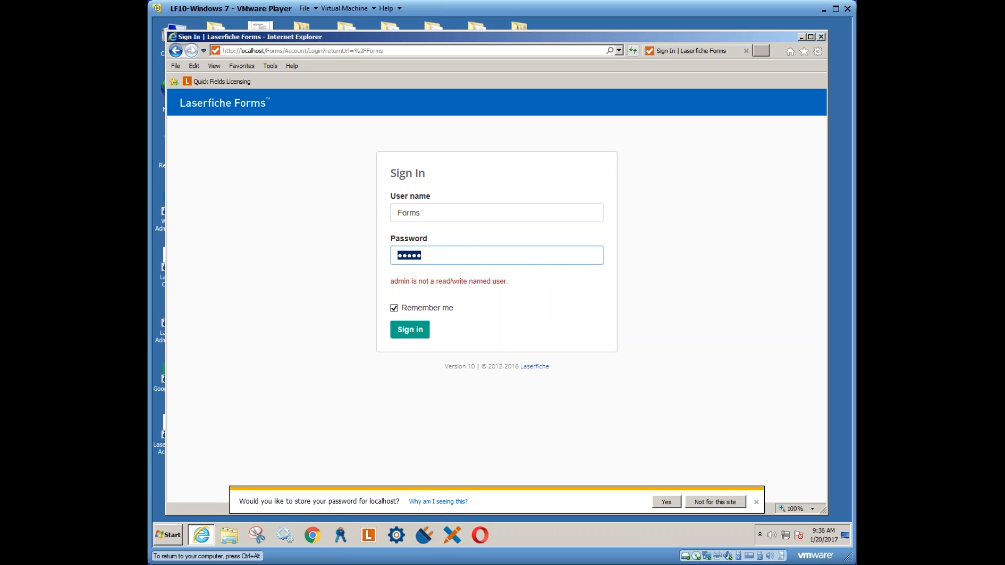
click(413, 331)
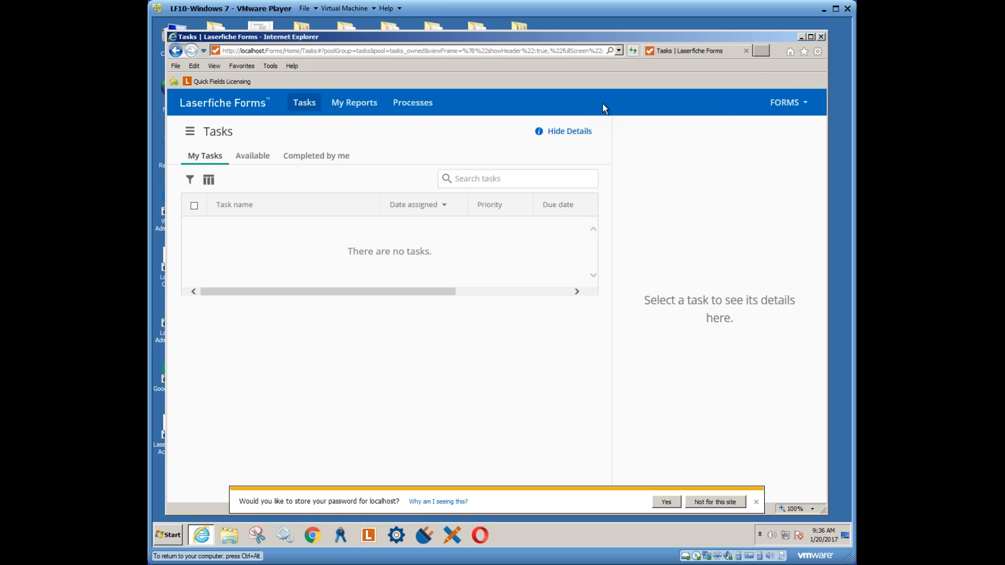
Decline saving the password with 'Not for this site' and show the hamburger navigation menu
key(ctrl+alt)
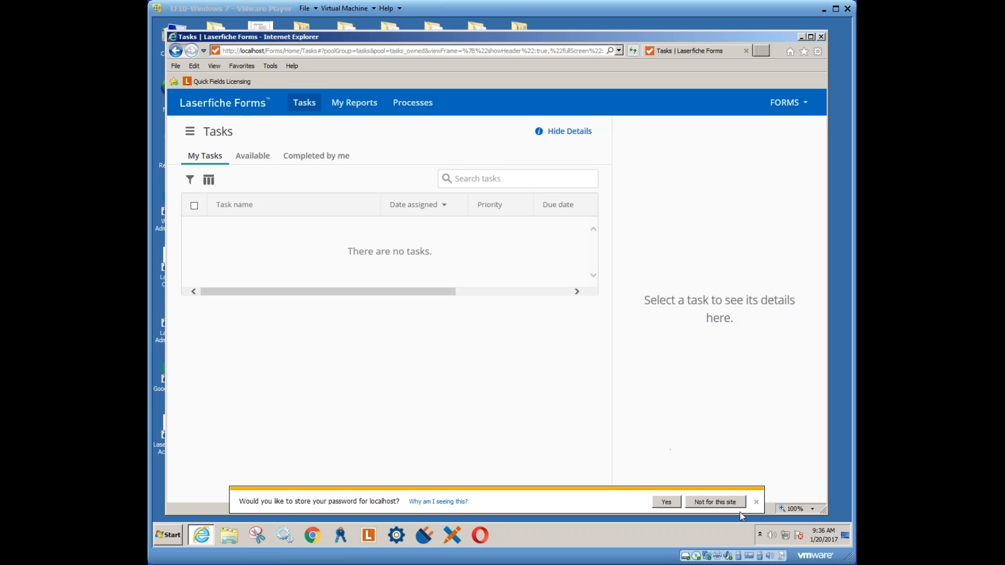
click(736, 456)
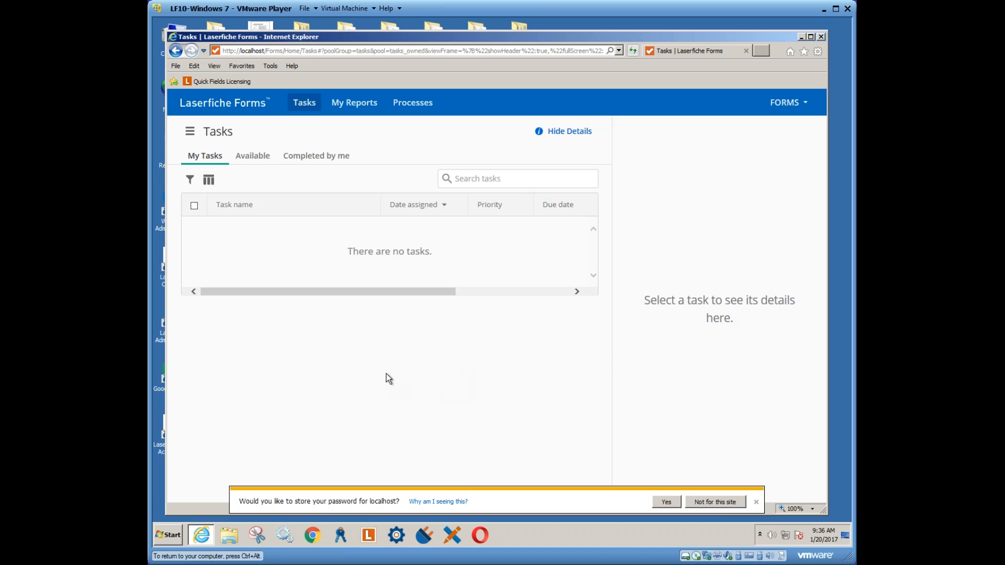
click(690, 503)
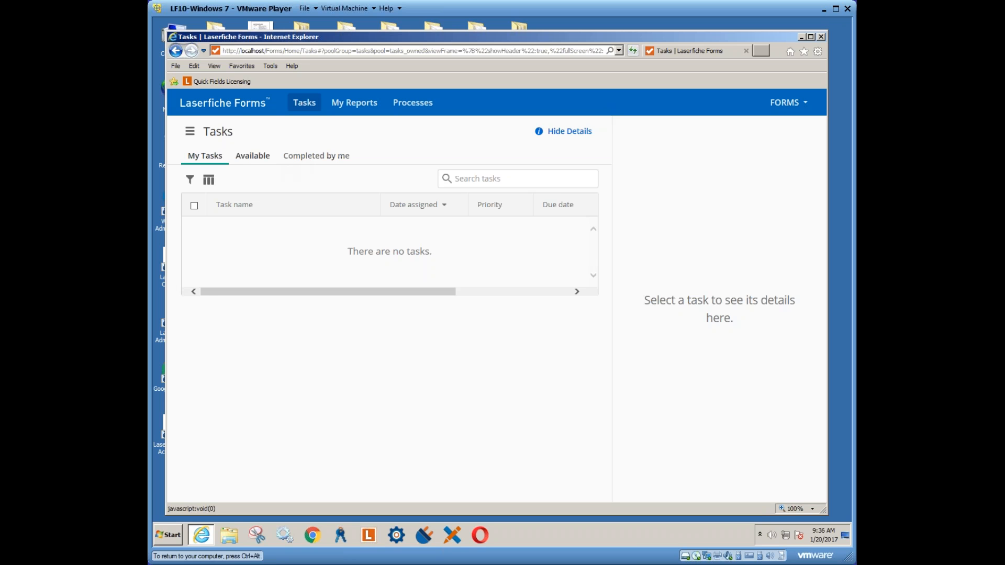
click(190, 131)
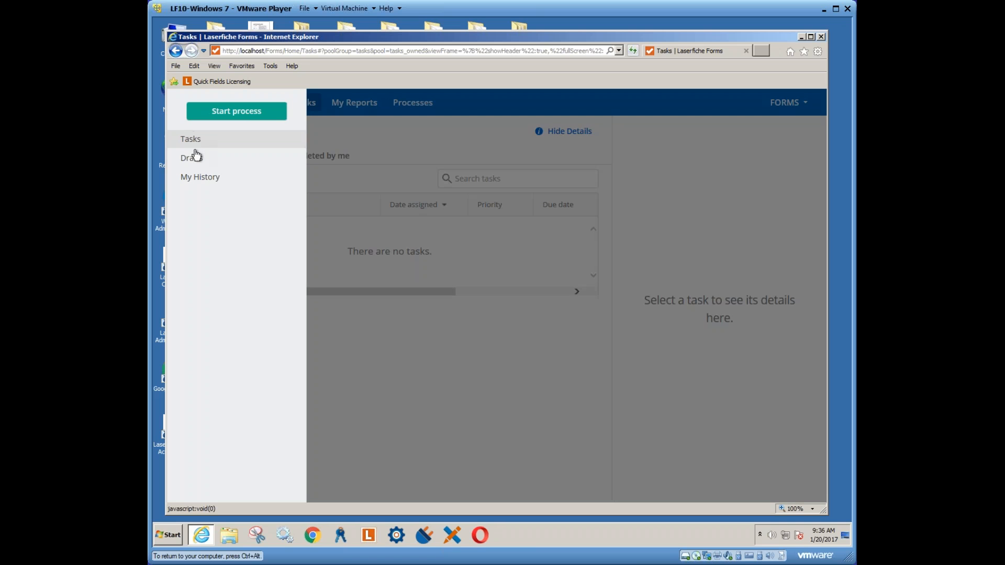
Review My History's Involving me and Started by me tabs, then return to Tasks
click(207, 178)
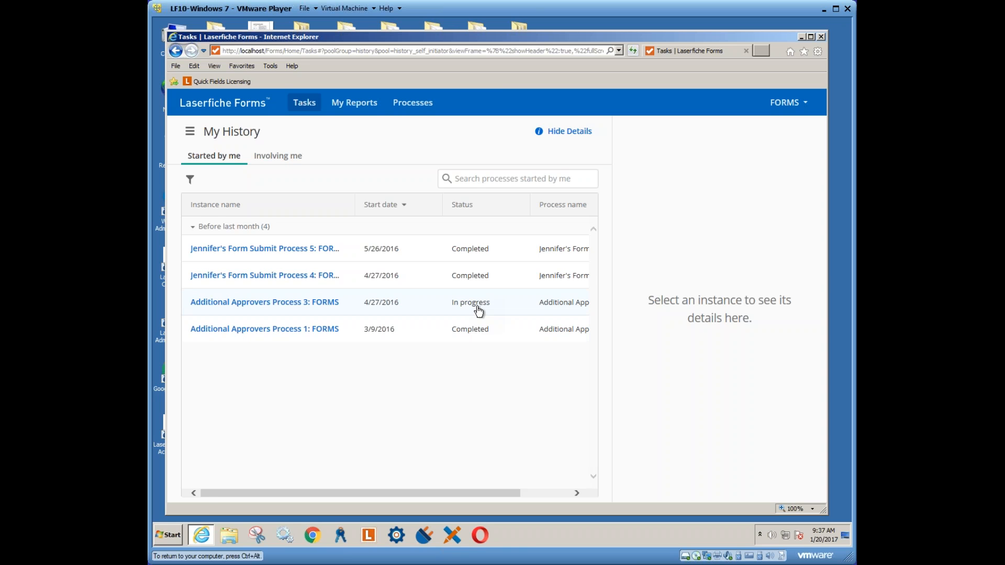
click(278, 155)
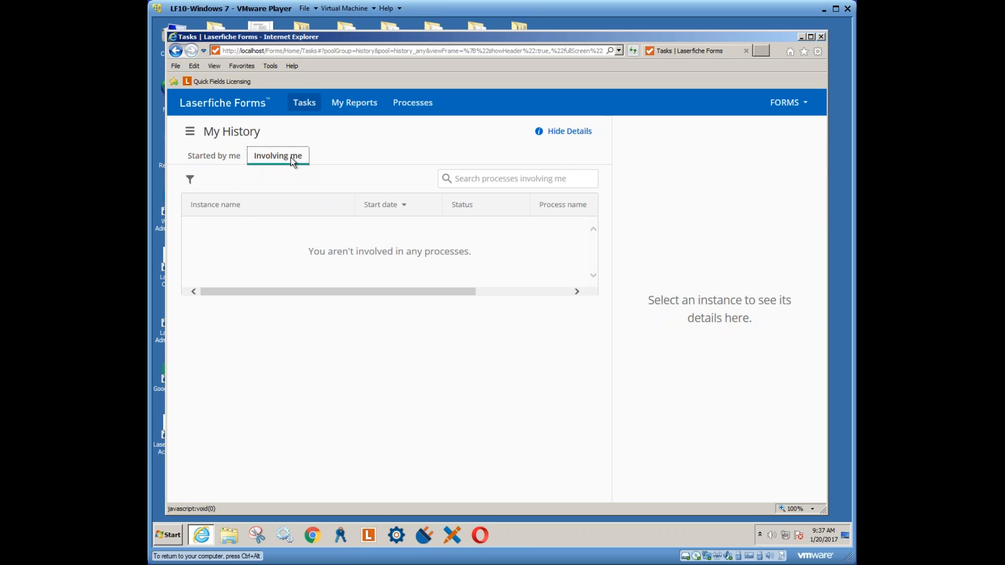
click(220, 163)
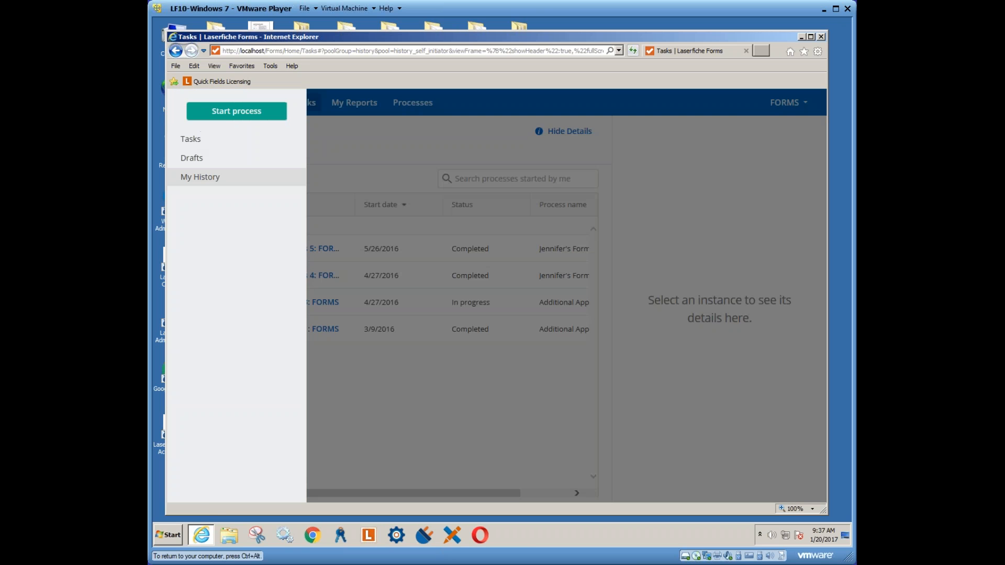
click(220, 146)
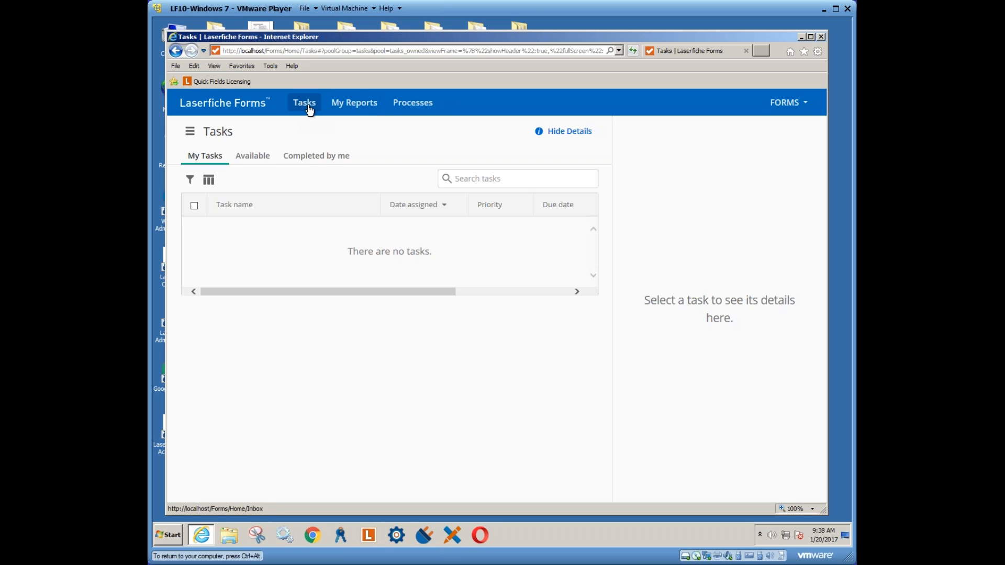
Go to My Reports to see the five process reports
click(355, 108)
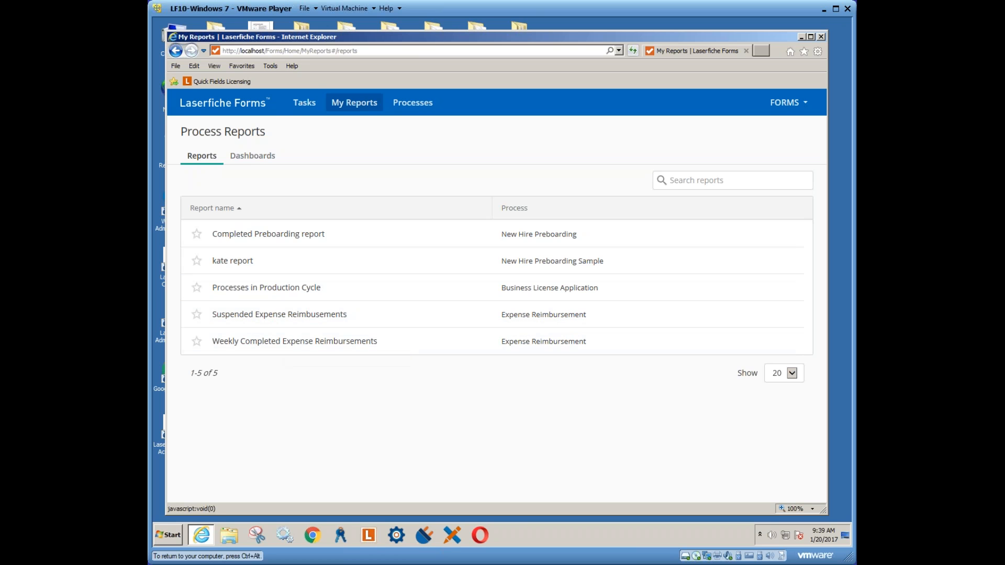
Open the Weekly Completed Expense Reimbursements report and bring up its Edit Report panel
click(313, 342)
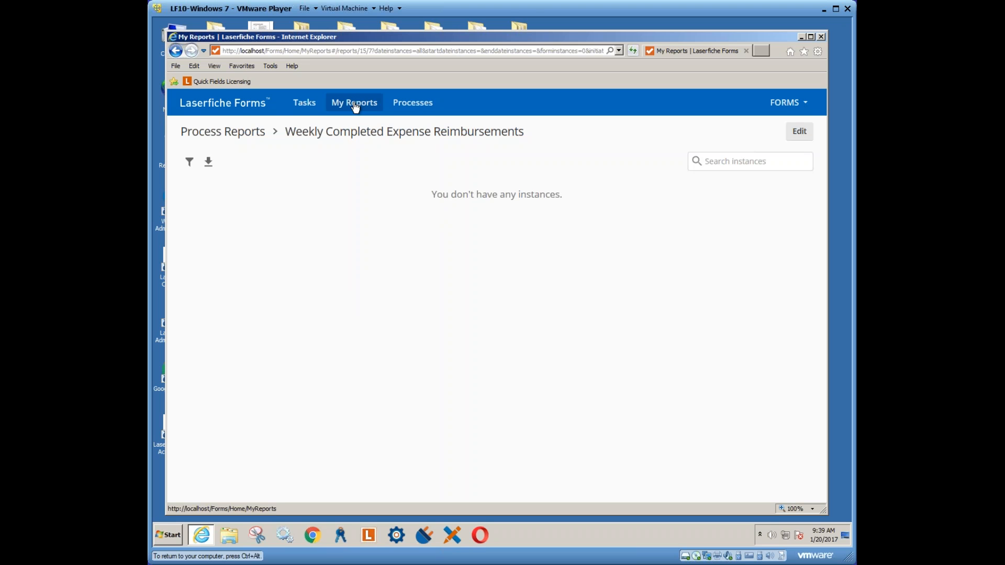
click(225, 135)
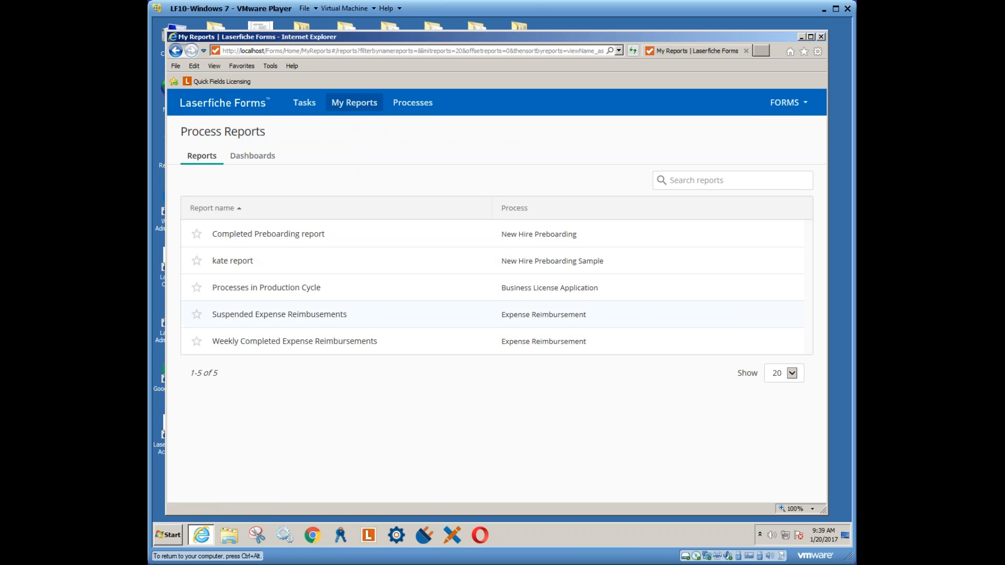
click(294, 341)
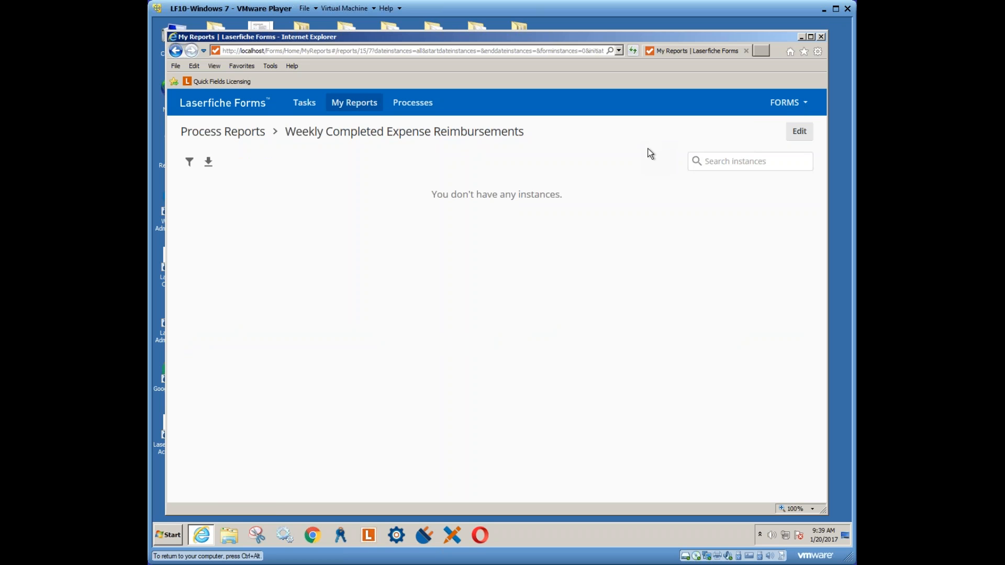
click(796, 137)
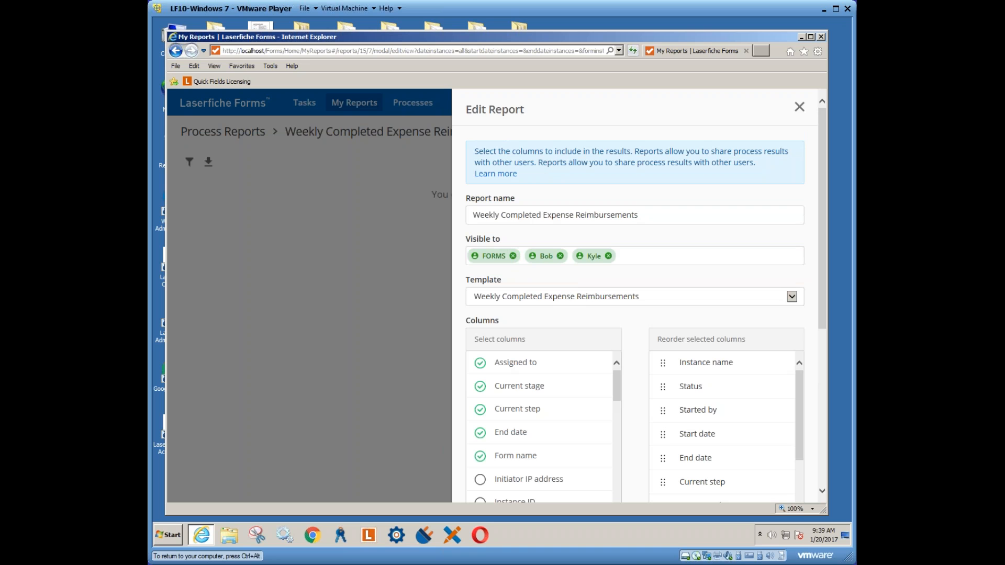
Select the report's Visible to field, then switch to the Administration Console
click(645, 256)
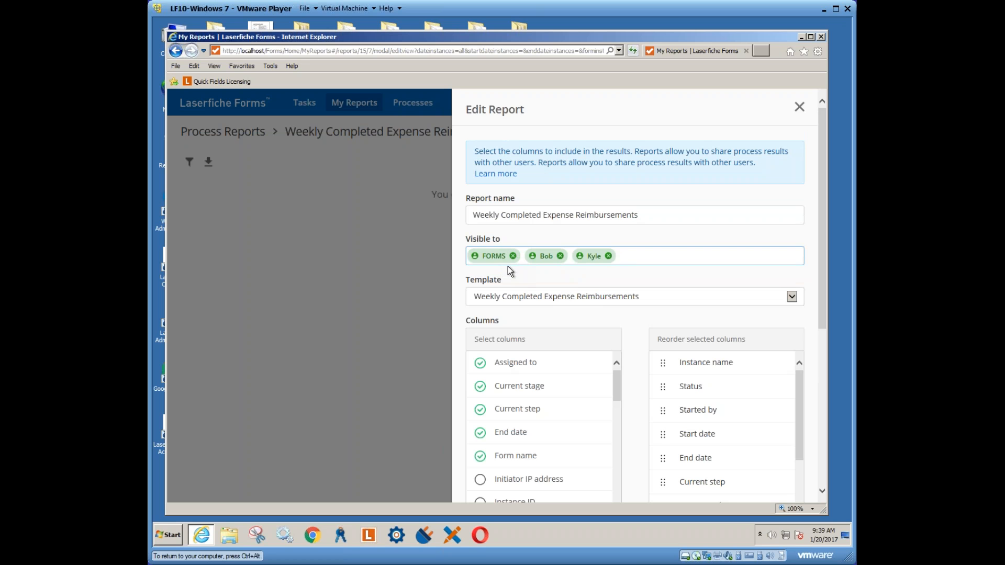
click(341, 536)
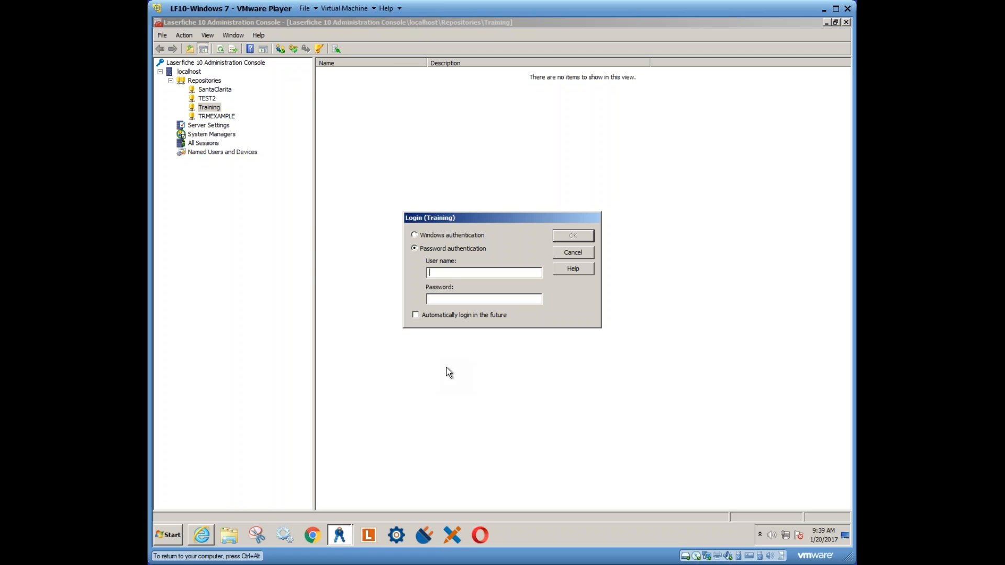
Log in to the Training repository and browse its Repository Users, selecting FORMS and other accounts
text(adm)
text(admin1)
key(Return)
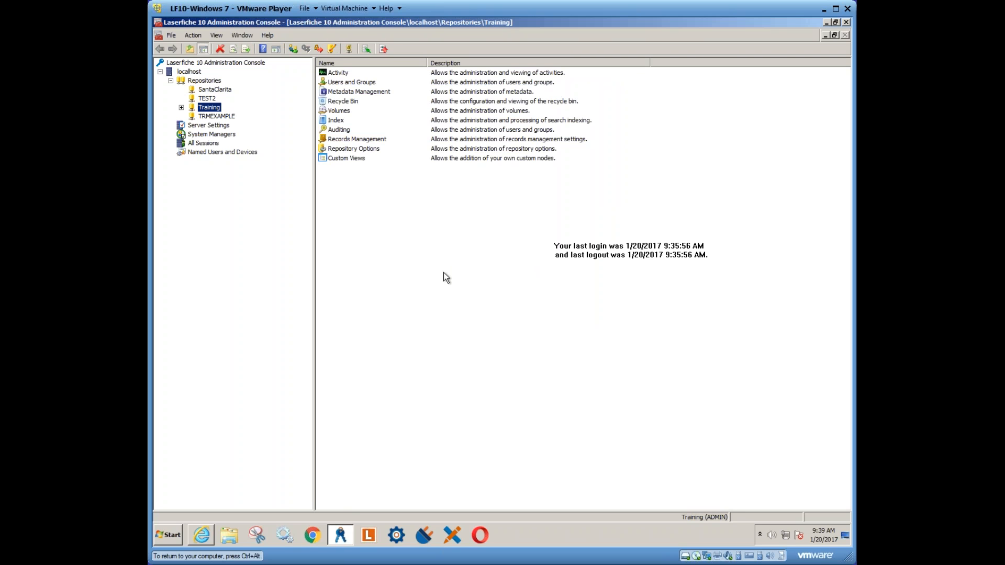
click(181, 107)
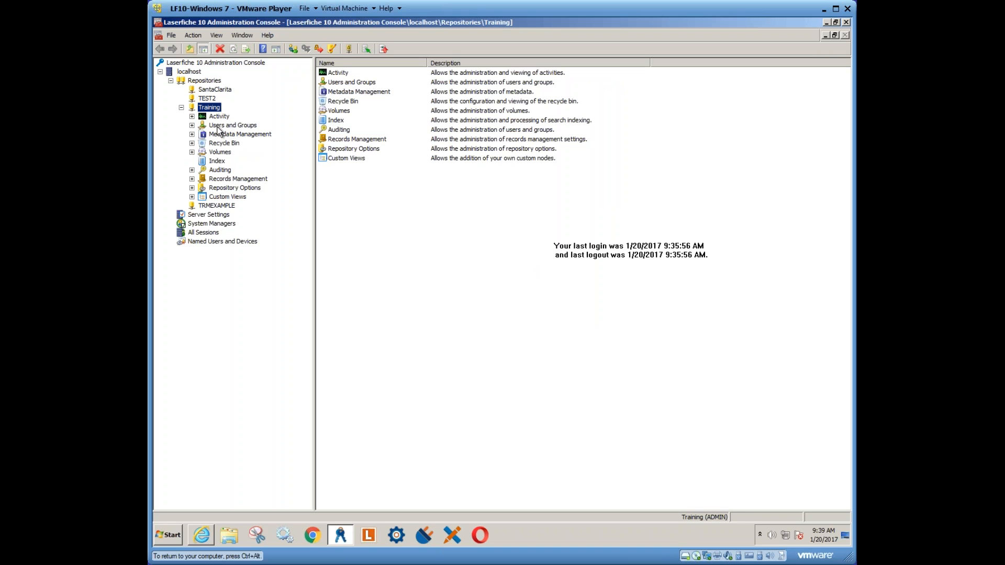
click(192, 125)
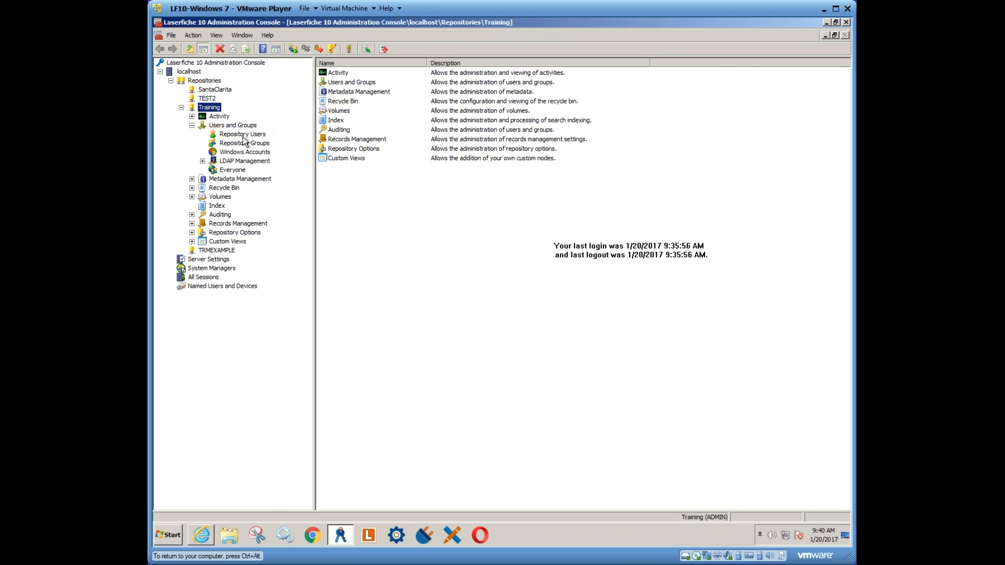
click(238, 135)
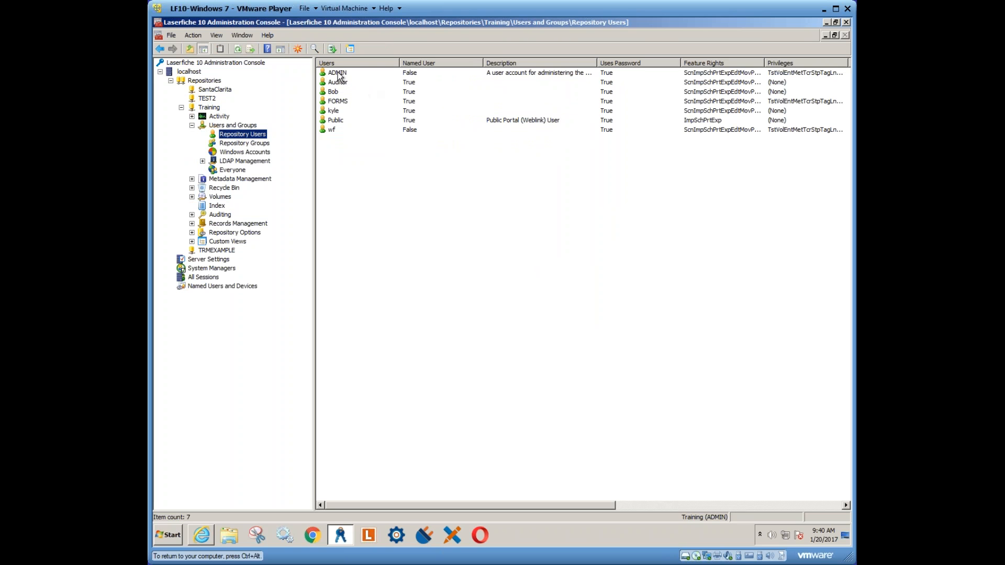
click(341, 103)
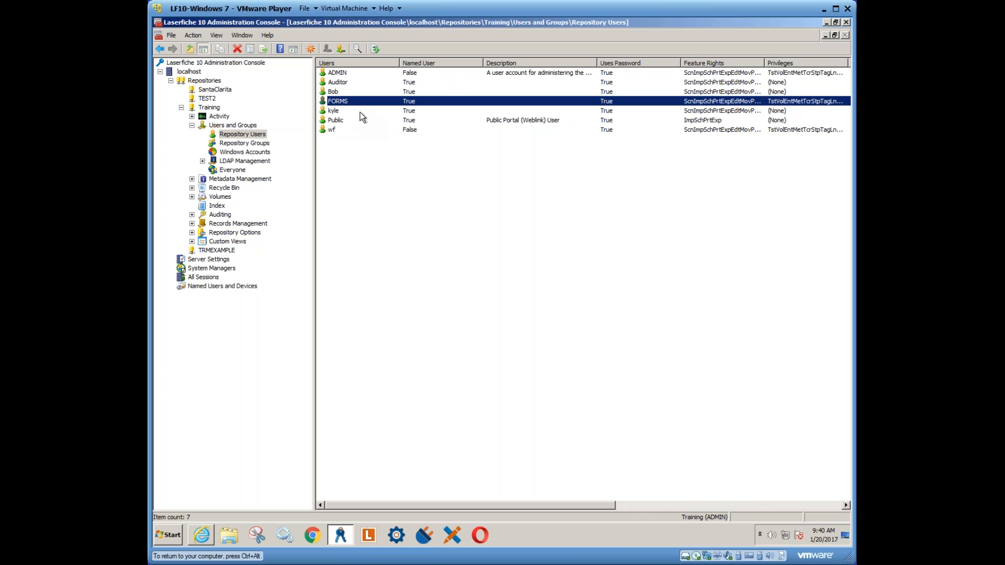
click(340, 111)
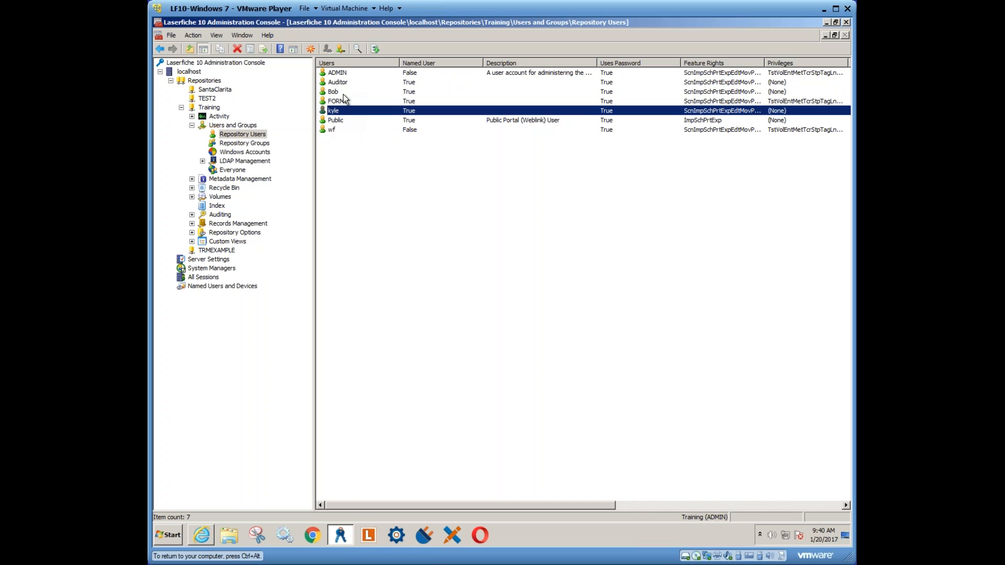
click(364, 94)
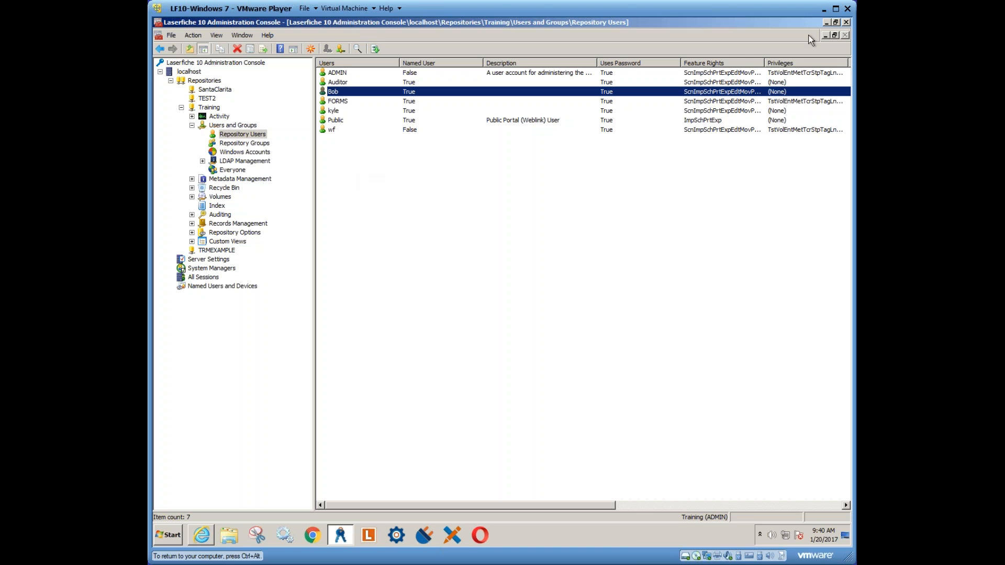
Close the Administration Console window and the Edit Report dialog
click(847, 23)
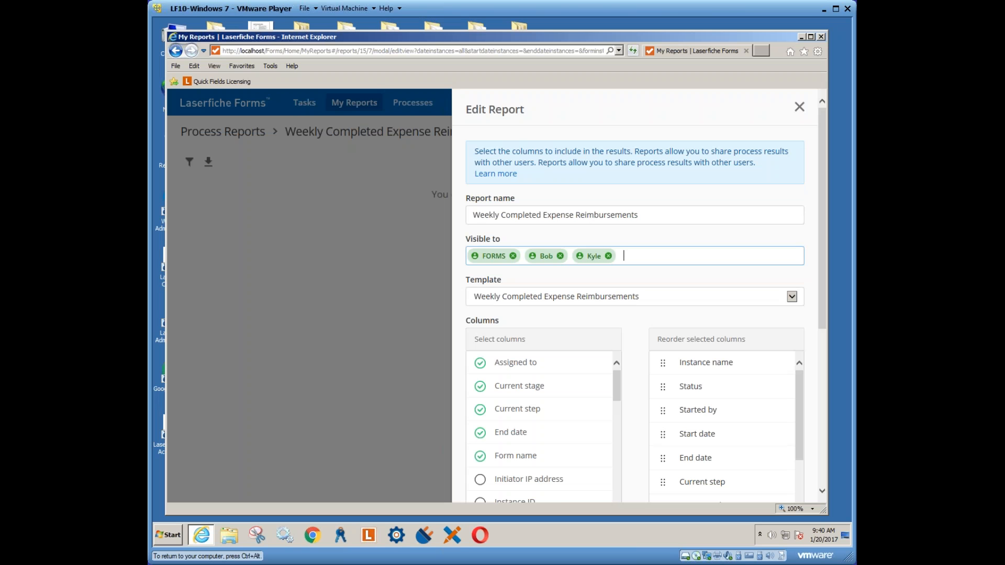
click(799, 107)
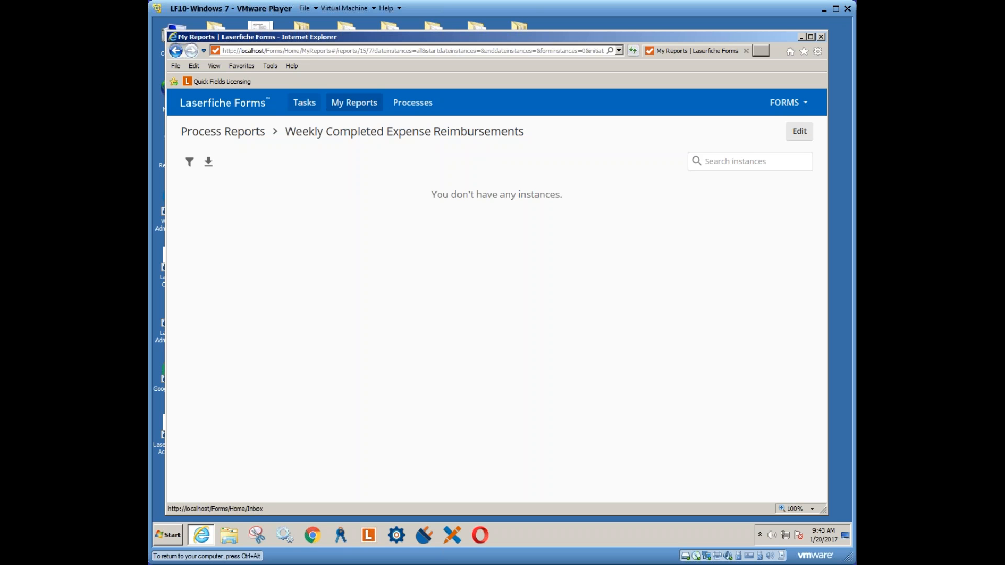
Return to the Tasks page, which shows no tasks, and bring up the process list
click(304, 102)
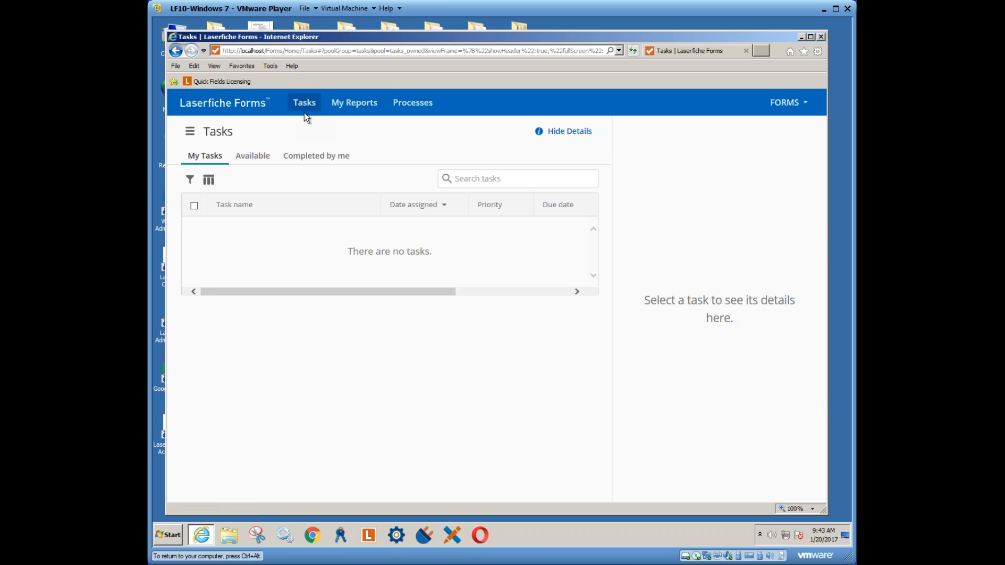
click(416, 107)
Go to the Processes list and expand the Edit dropdown on the Expense Reimbursement row
click(419, 109)
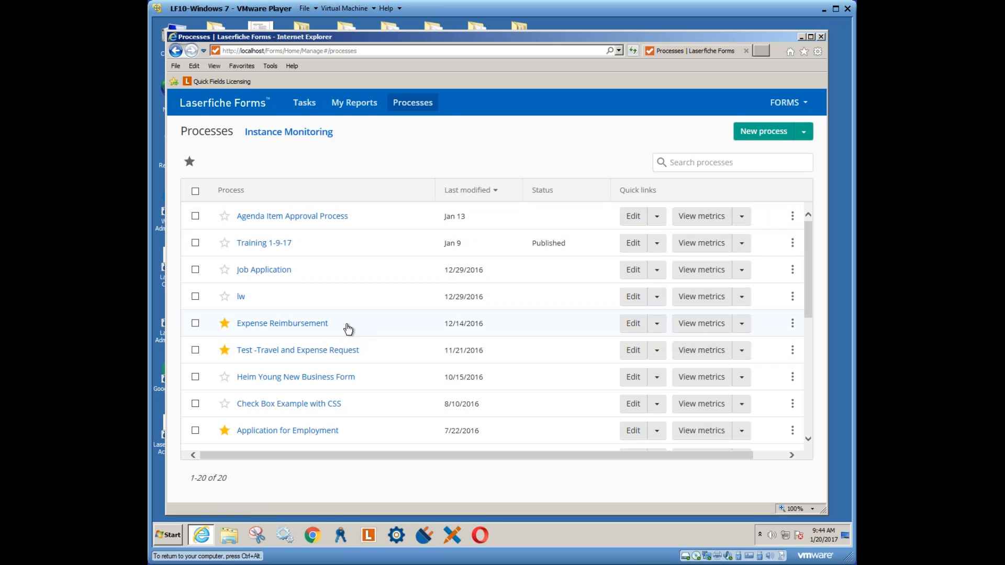
click(658, 326)
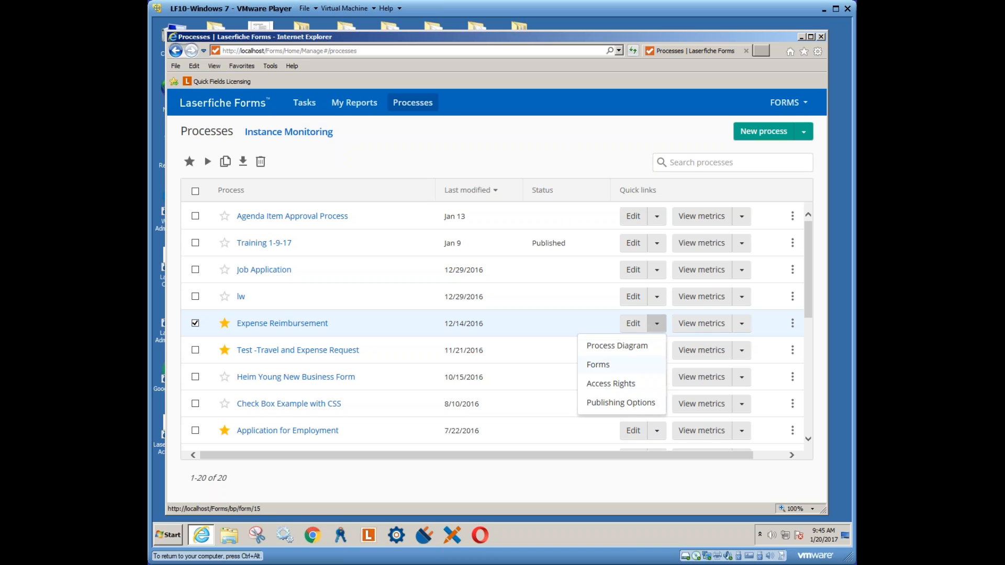
Choose Forms from the Edit dropdown to open Expense Reimbursement in the layout designer
click(599, 364)
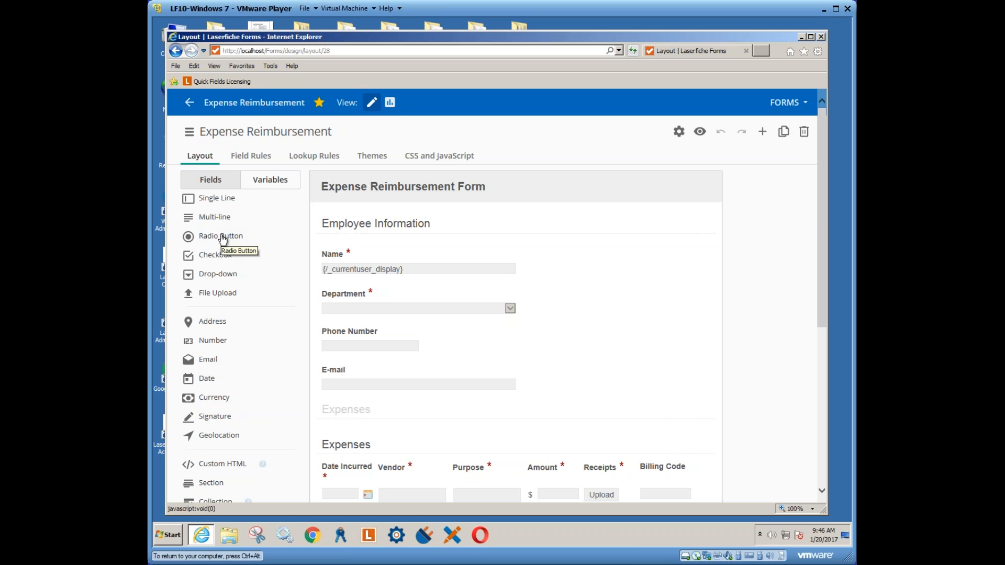
Drop a Radio Button field above the Name field in Employee Information
drag(223, 239, 375, 250)
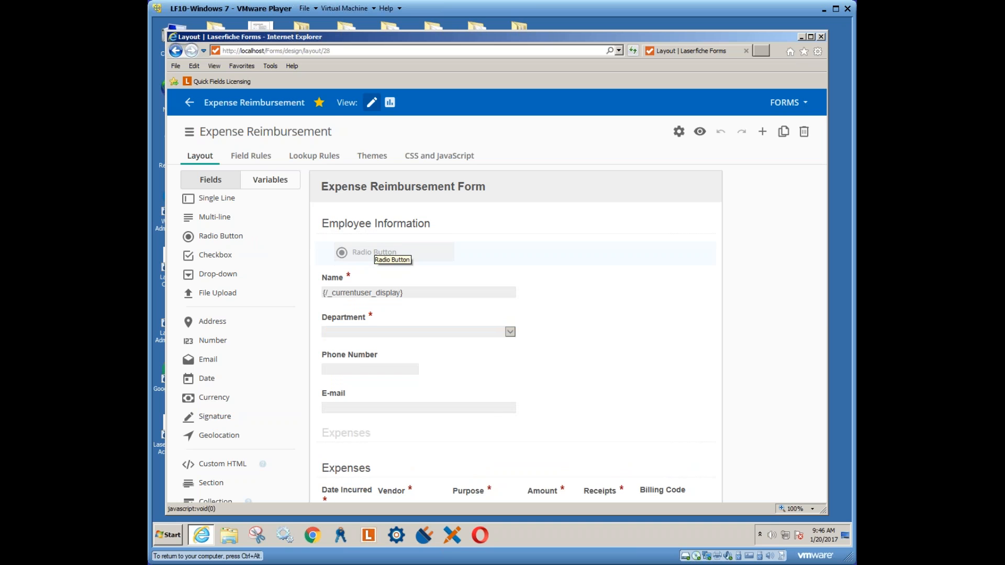
drag(374, 251, 374, 251)
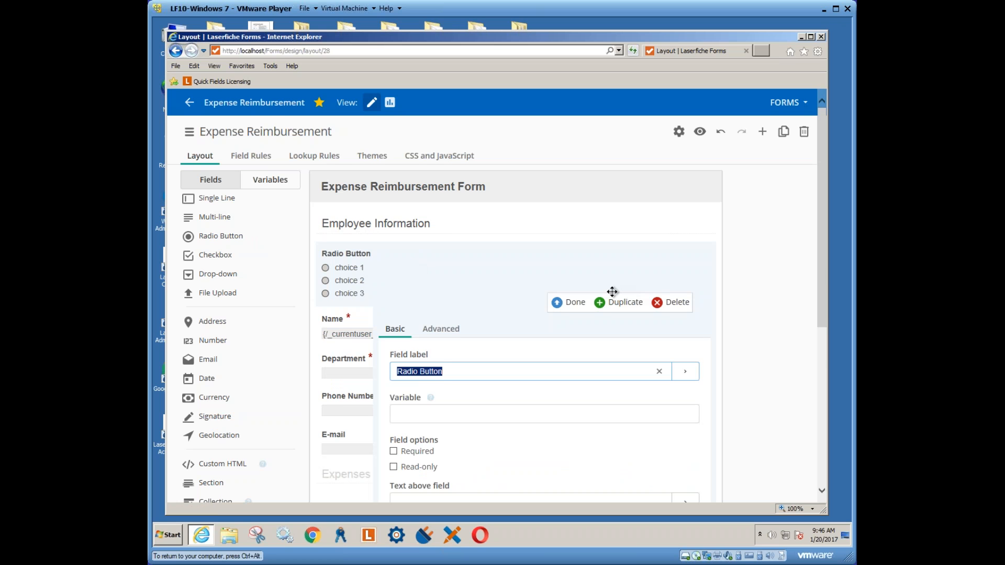
drag(821, 272, 821, 330)
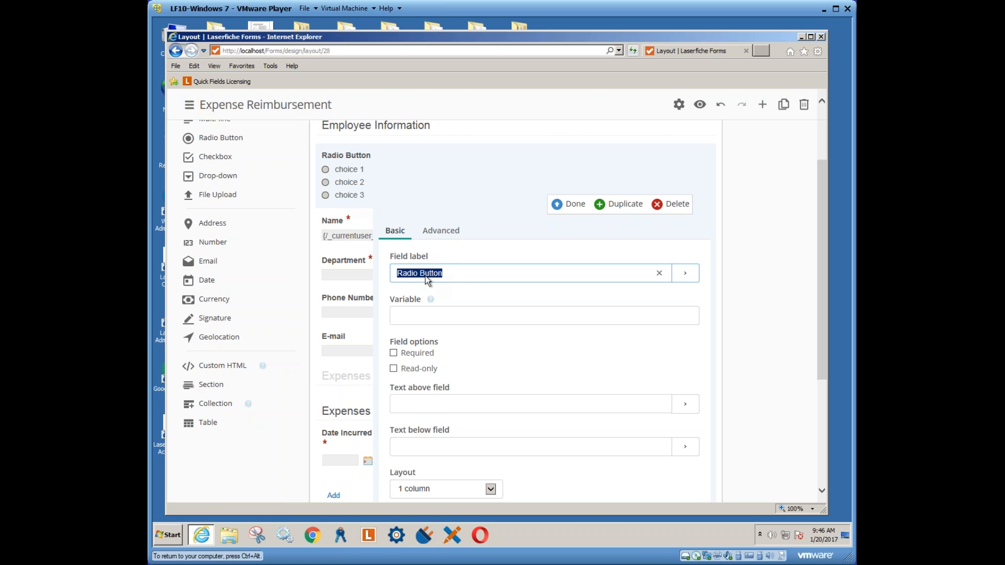
Set the radio button field's choice Layout to Side by side
click(452, 272)
drag(449, 273, 382, 274)
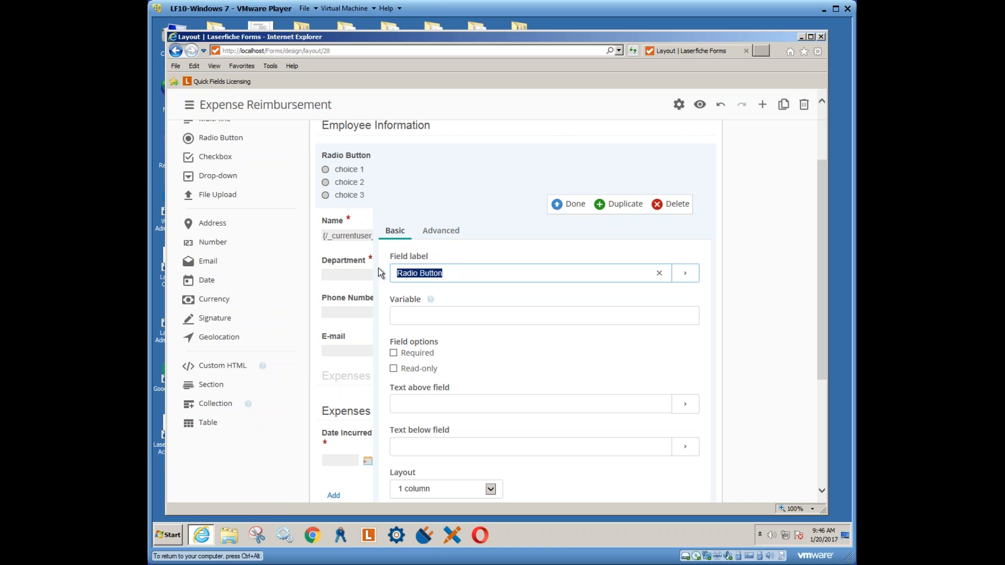
click(449, 271)
scroll(440, 317, down, 3)
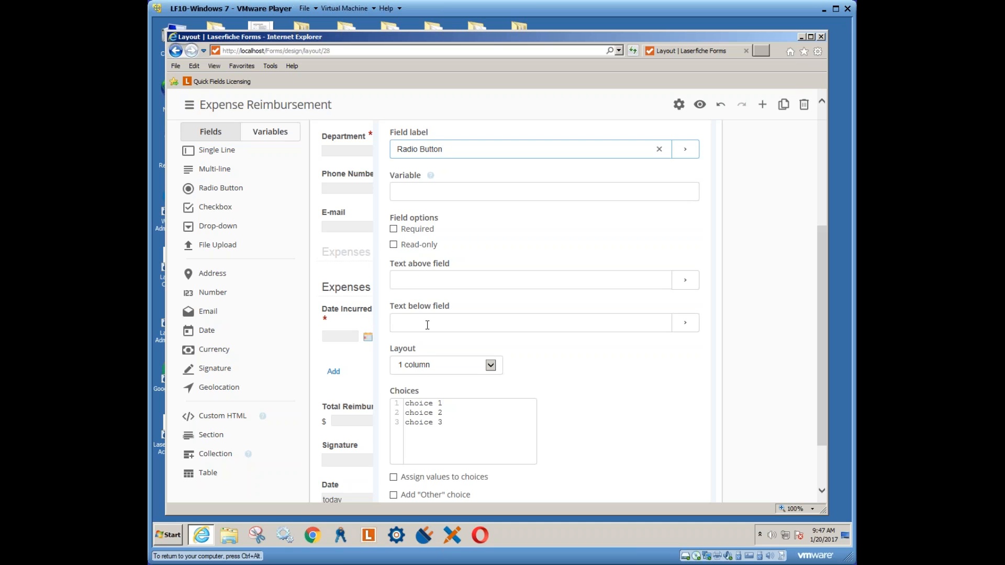
scroll(427, 325, down, 3)
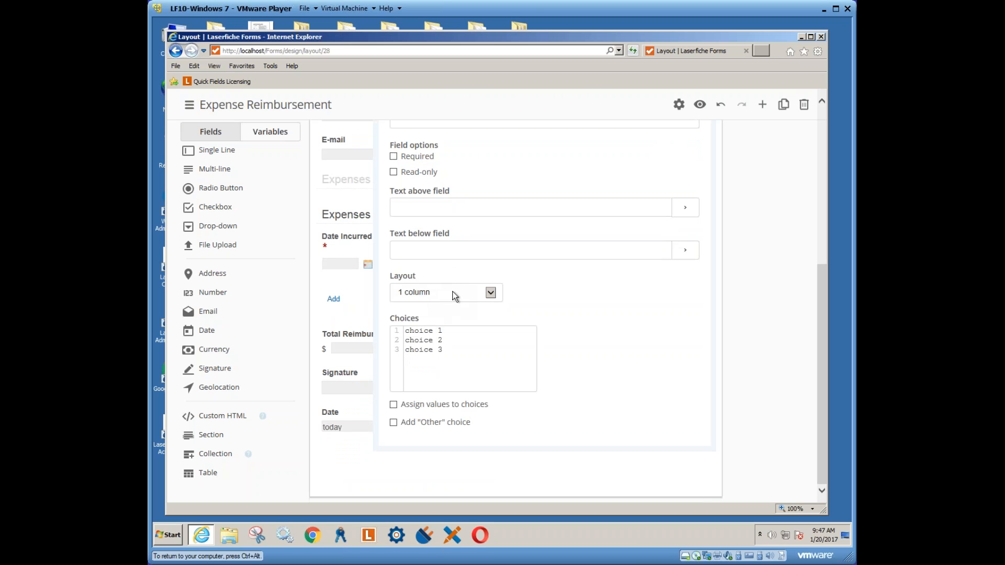
click(491, 293)
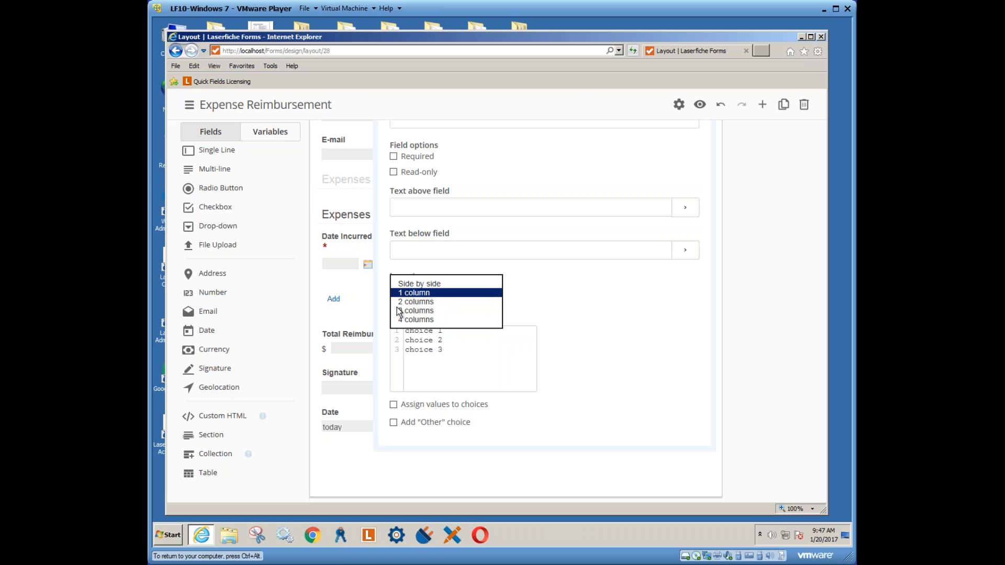
click(428, 284)
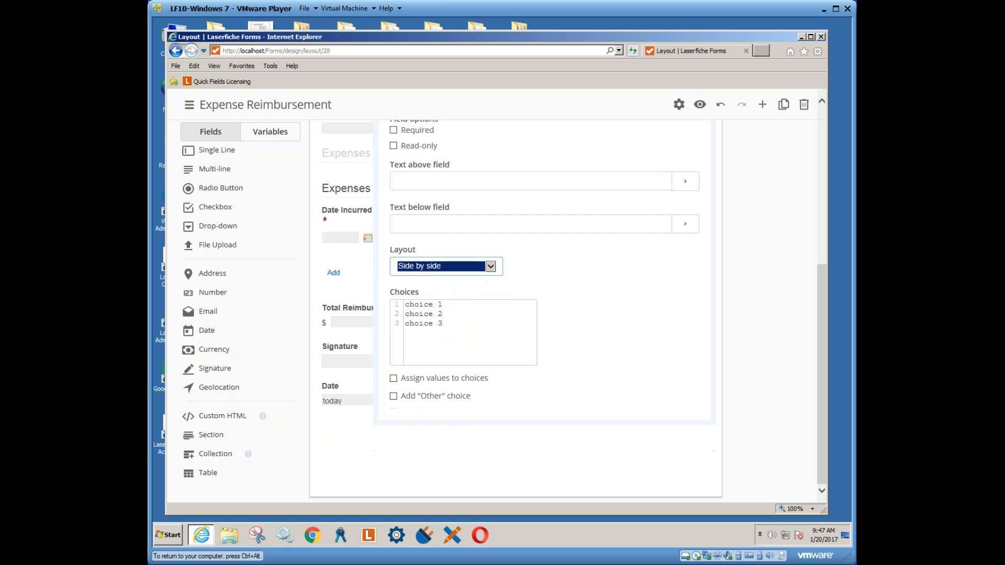
drag(443, 324, 407, 303)
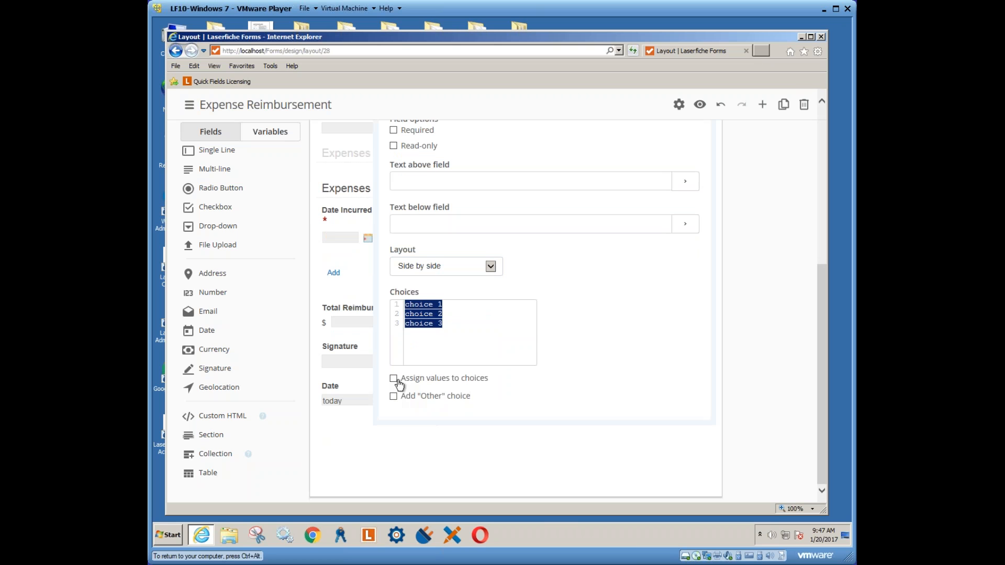
Add an Other choice, enter values 1, 5, 10, then turn Assign values back off
click(393, 397)
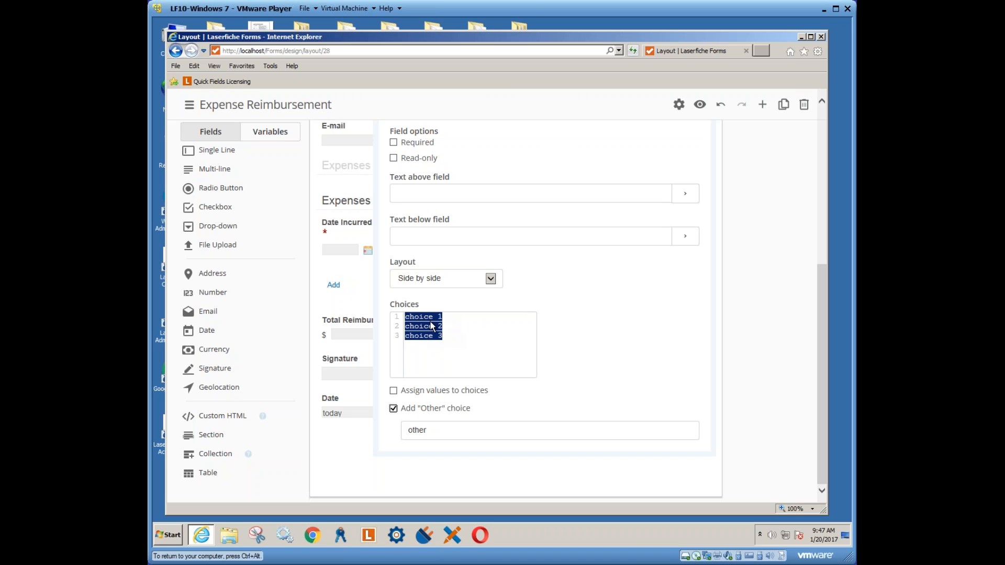
click(393, 391)
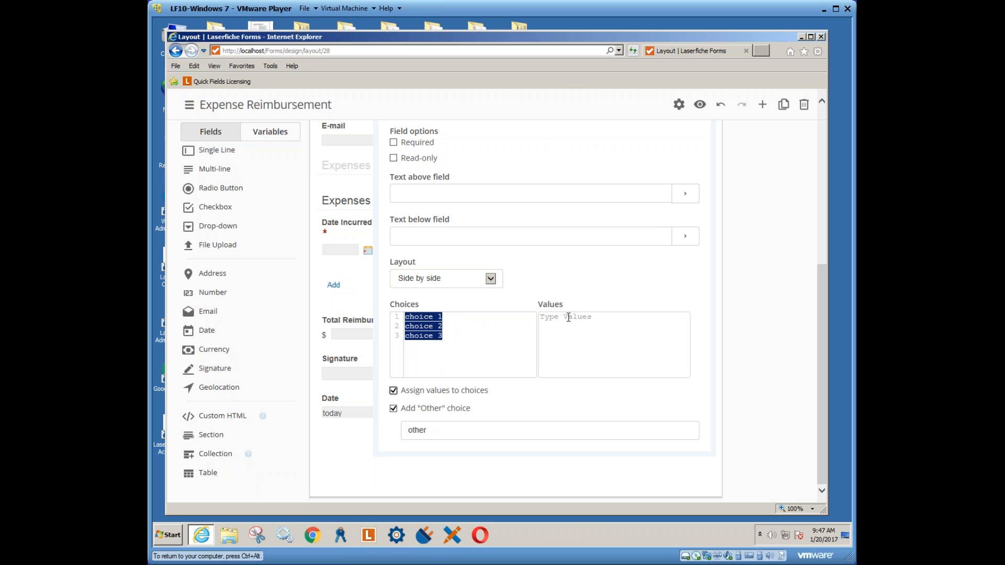
click(547, 333)
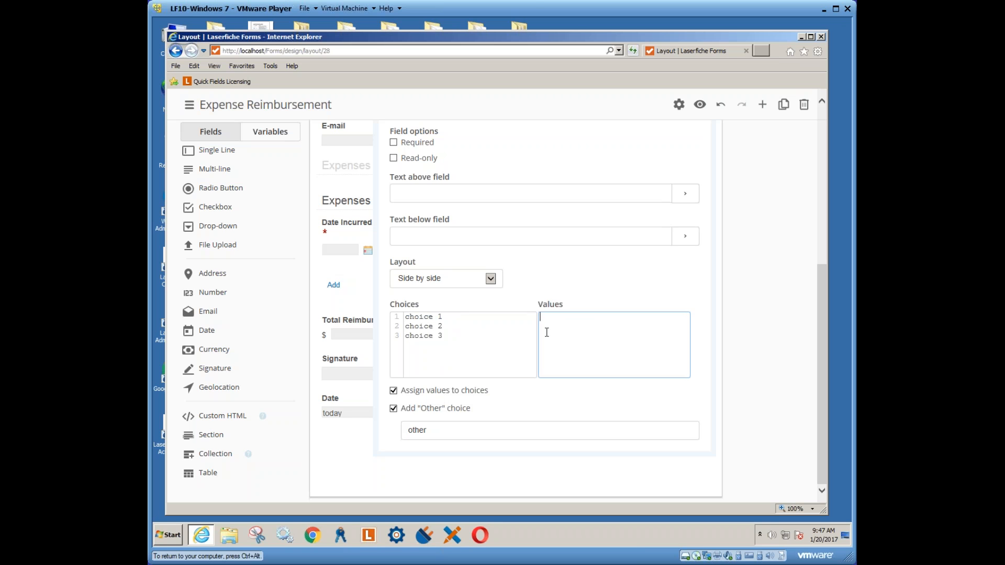
text(1)
key(Return)
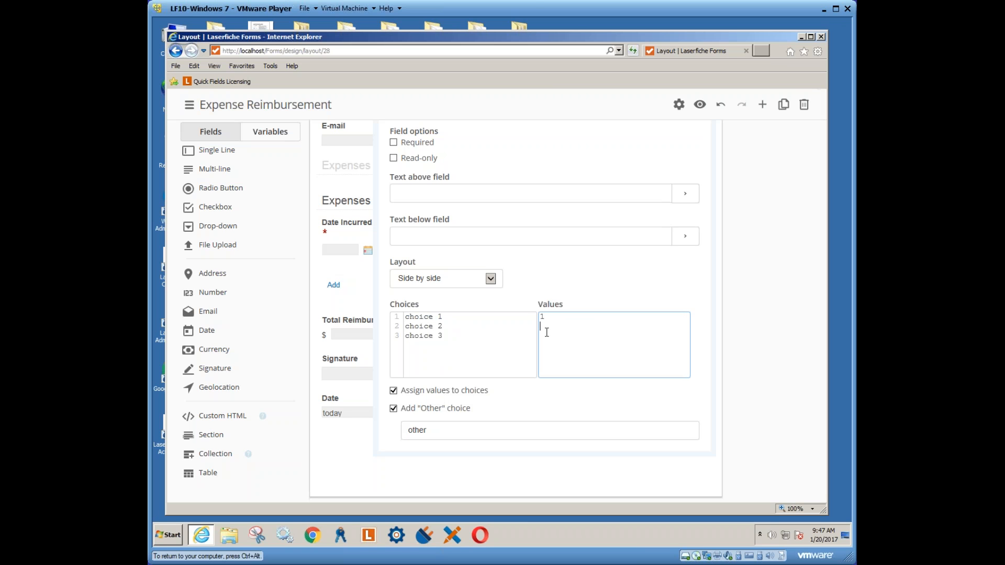
text(5)
key(Return)
text(10)
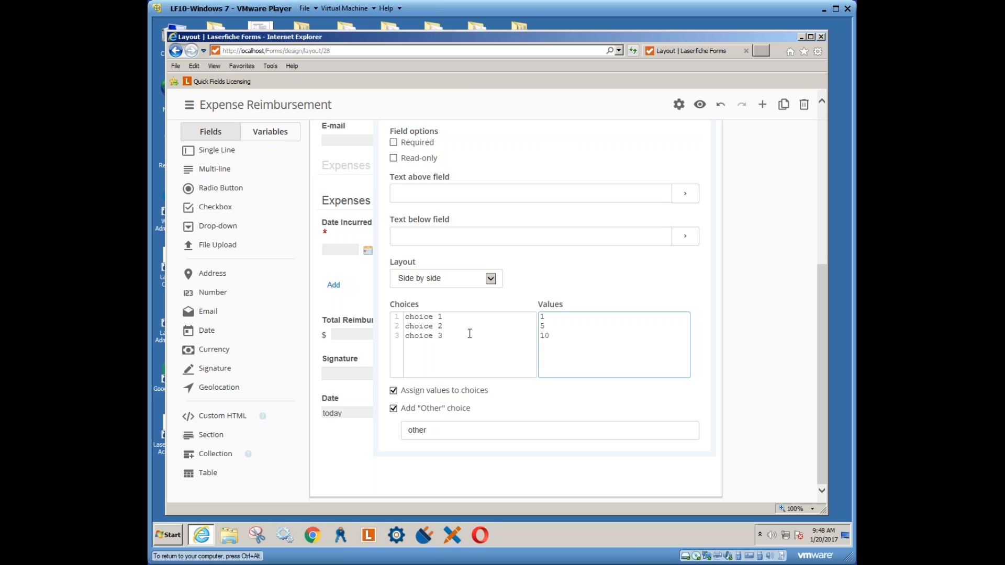
click(552, 336)
click(394, 392)
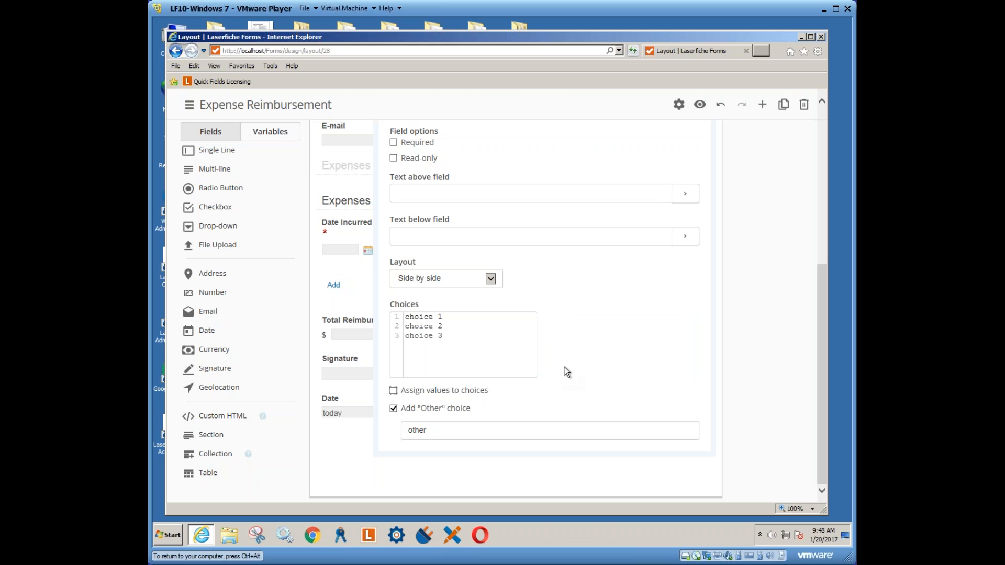
Set the radio field's Advanced tooltip to 'Please fill out a choice'
scroll(574, 360, up, 6)
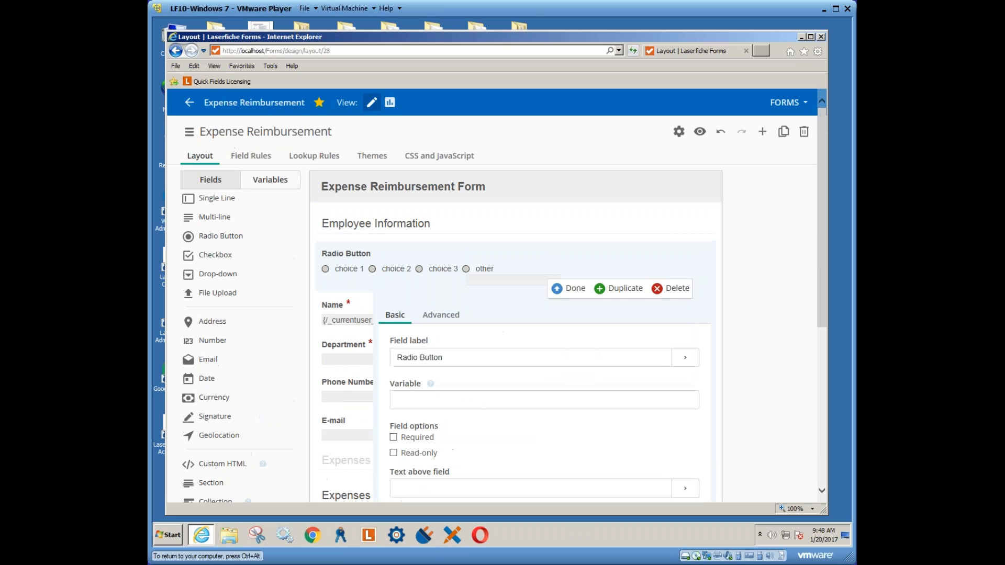
scroll(559, 346, down, 3)
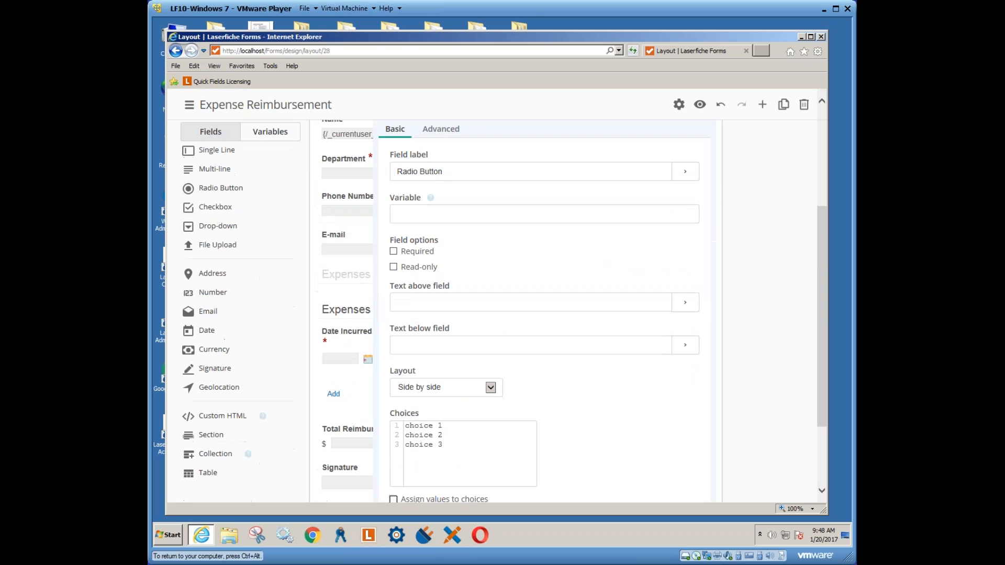
click(440, 129)
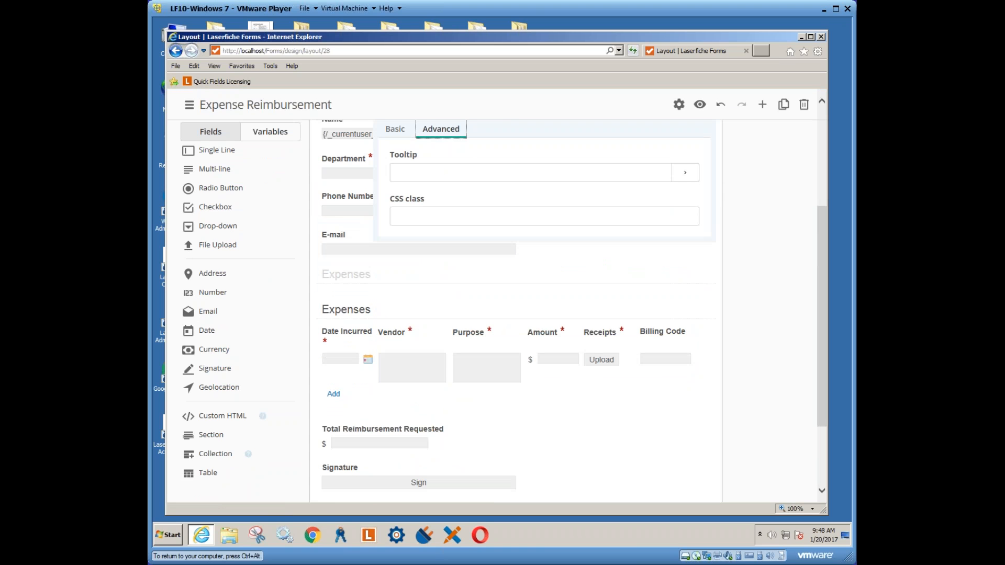
click(423, 173)
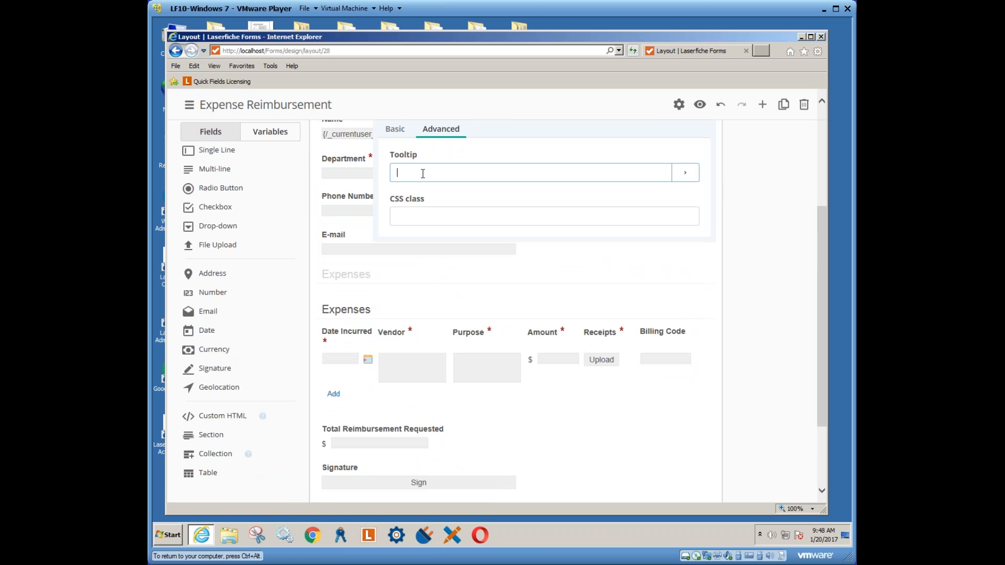
text(Please)
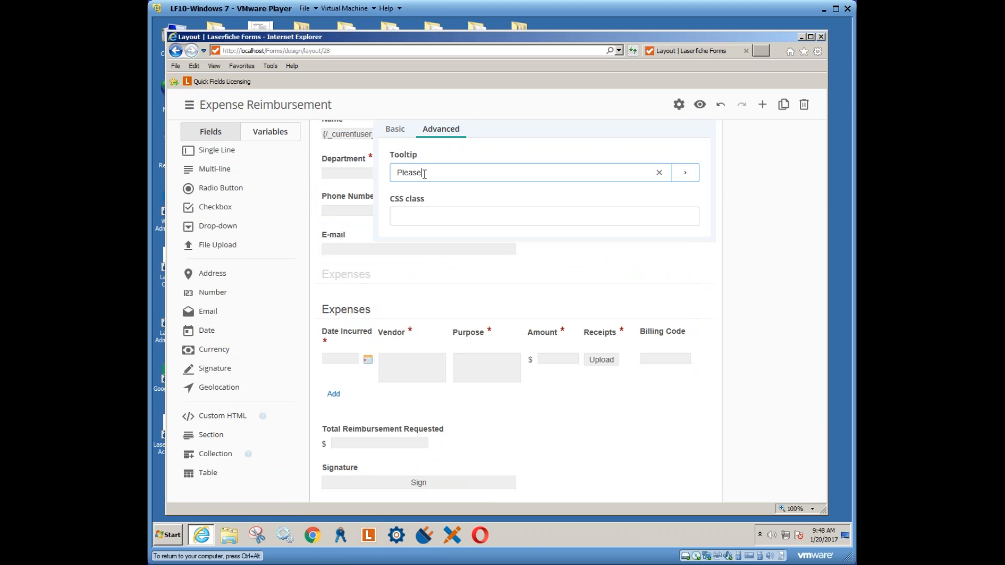
text(fi)
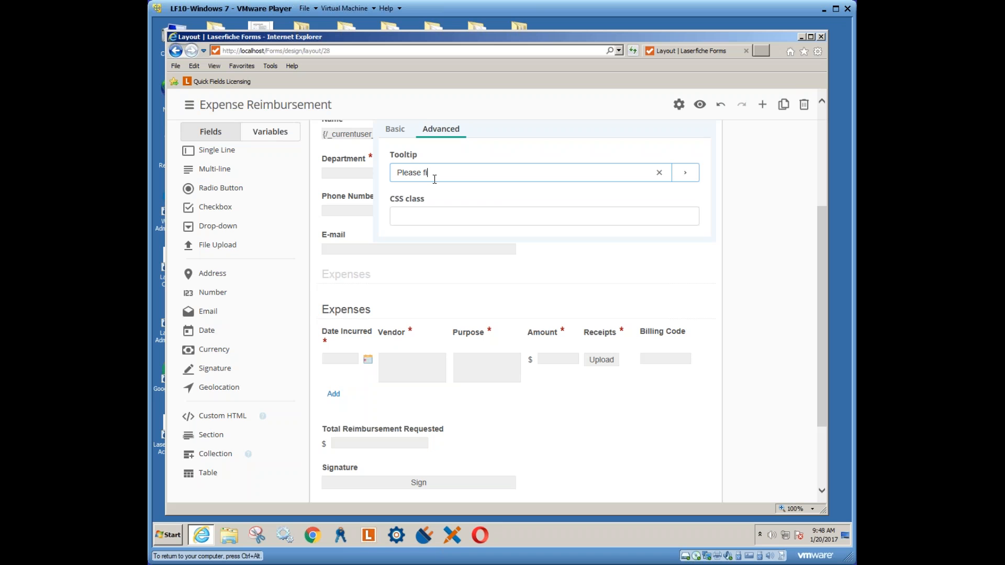
text(ll out a choice)
scroll(482, 363, up, 3)
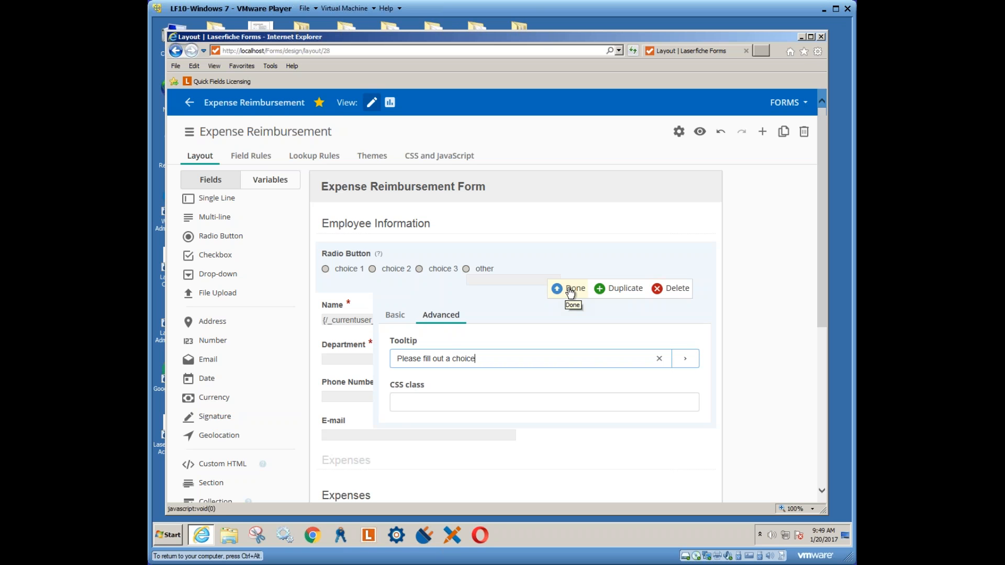
Finish editing the Radio Button field and move it below the E-mail field
click(571, 292)
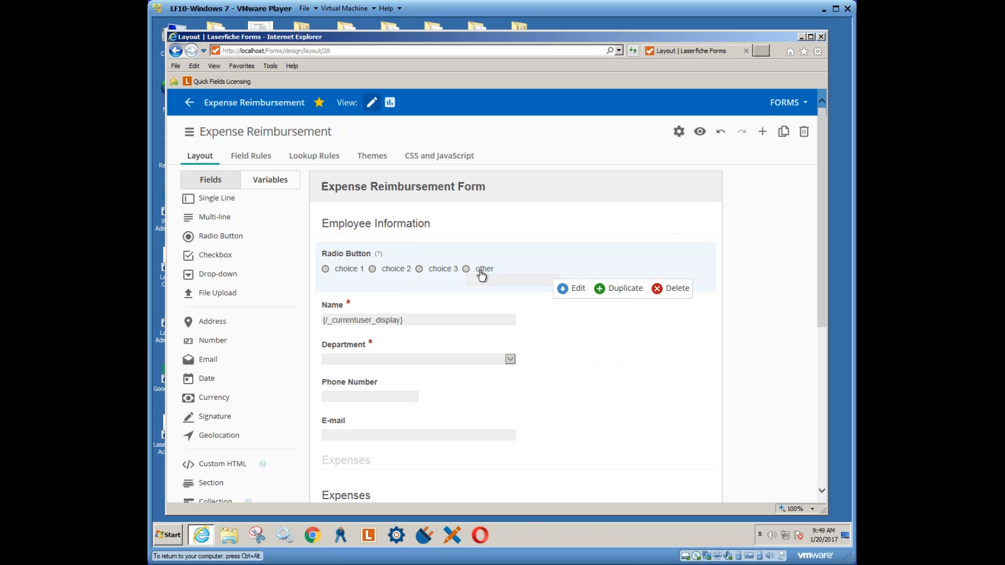
drag(452, 260, 463, 404)
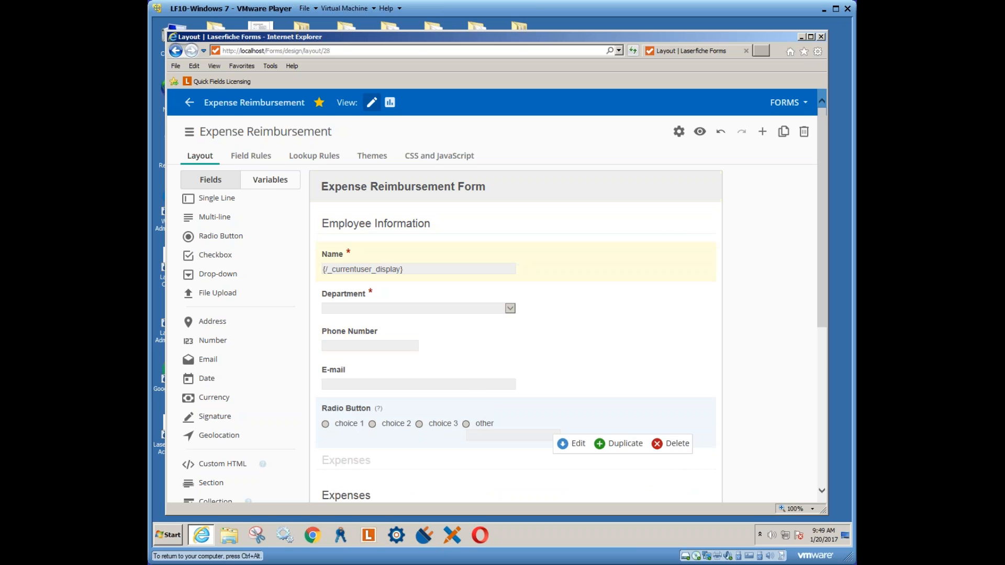
scroll(607, 310, down, 4)
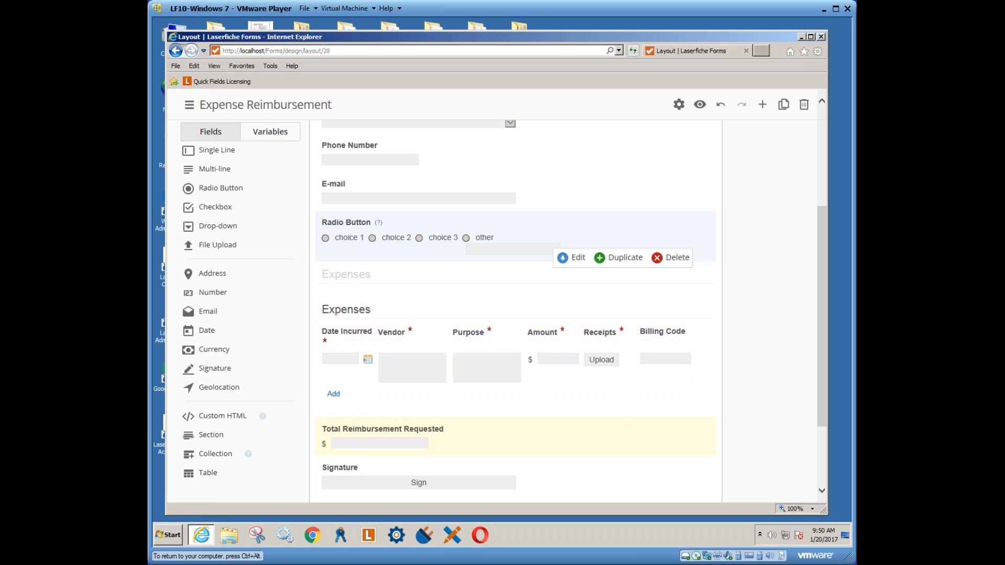
scroll(399, 419, down, 2)
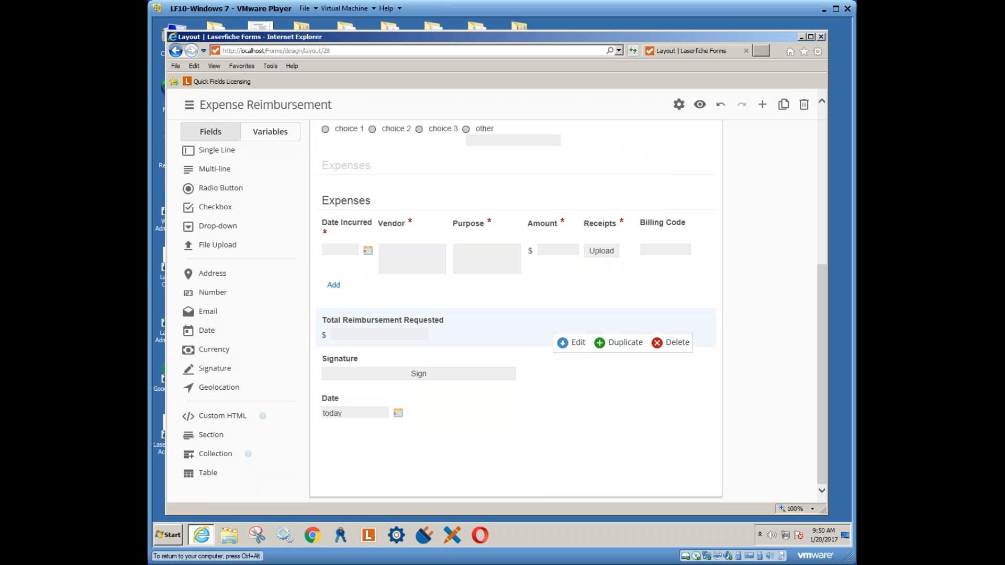
click(578, 347)
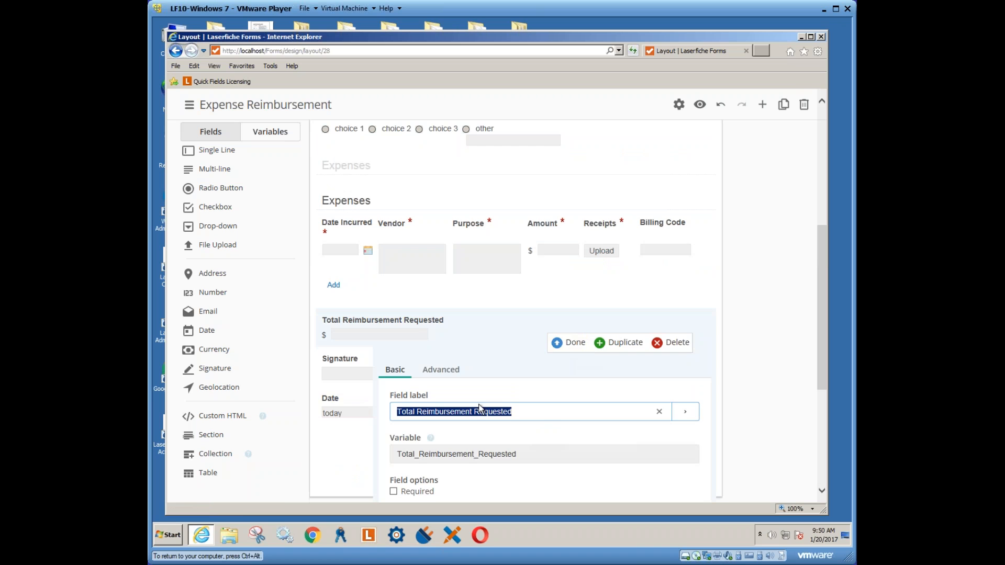
click(445, 371)
scroll(511, 440, down, 2)
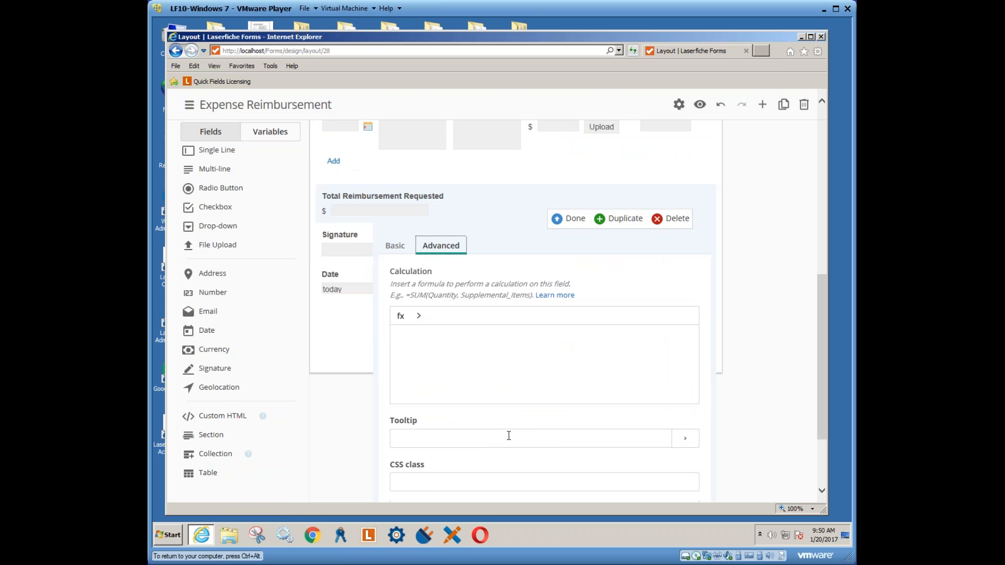
scroll(509, 436, up, 1)
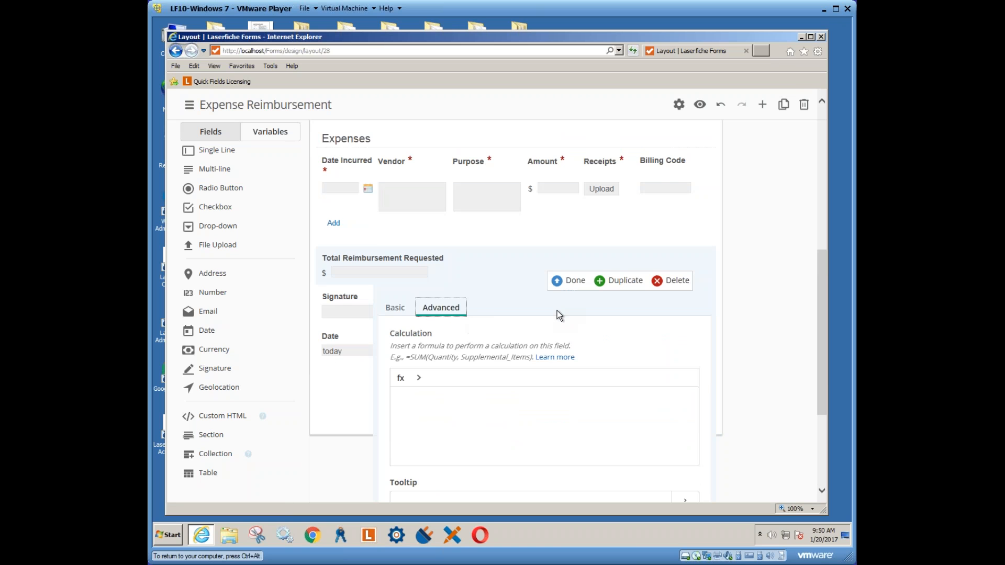
scroll(557, 310, up, 1)
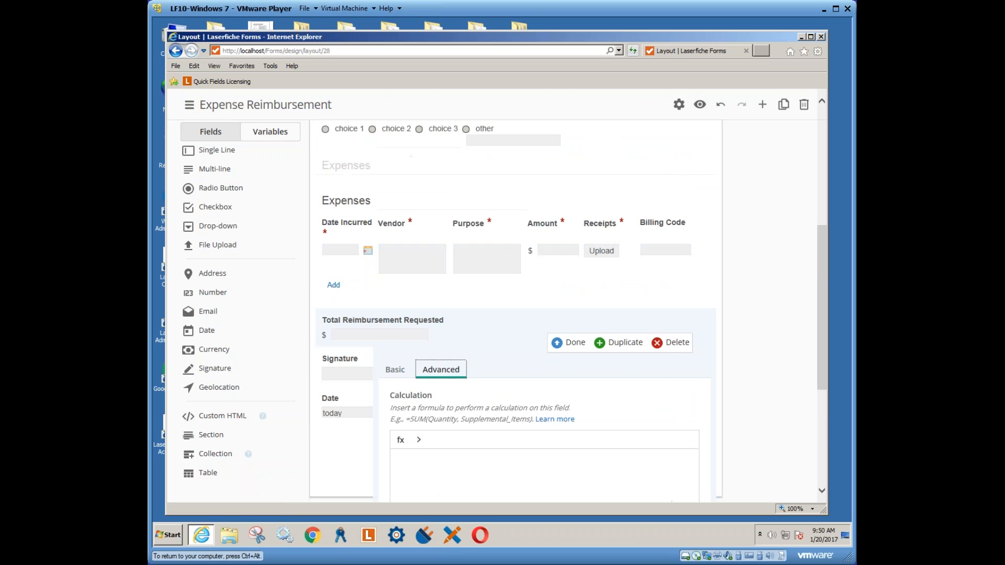
click(570, 345)
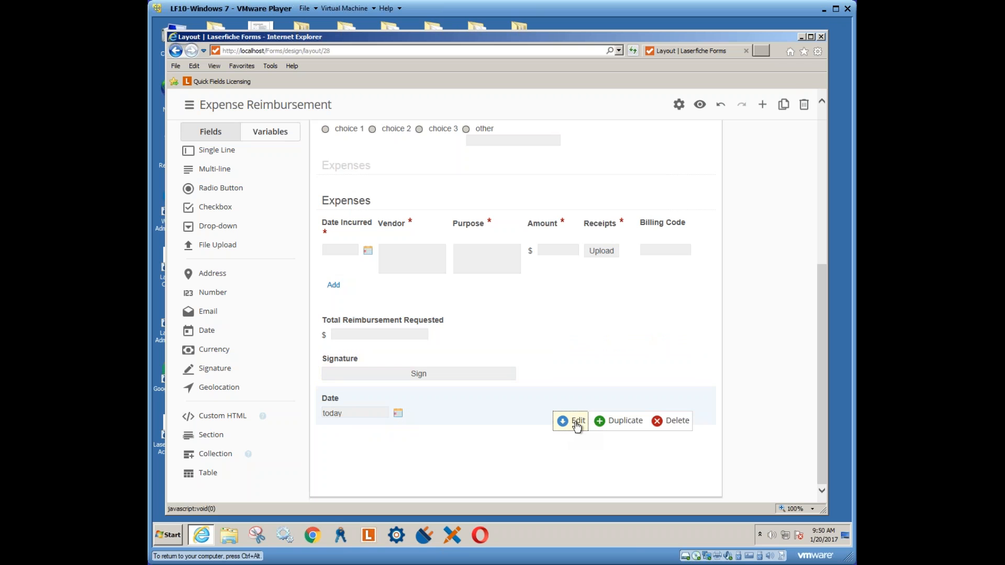
click(578, 423)
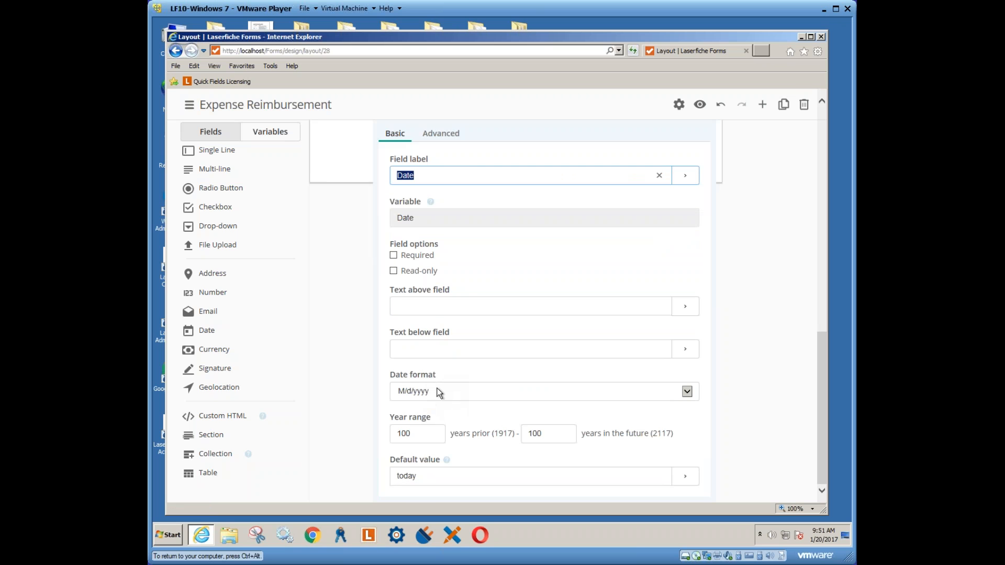
click(688, 482)
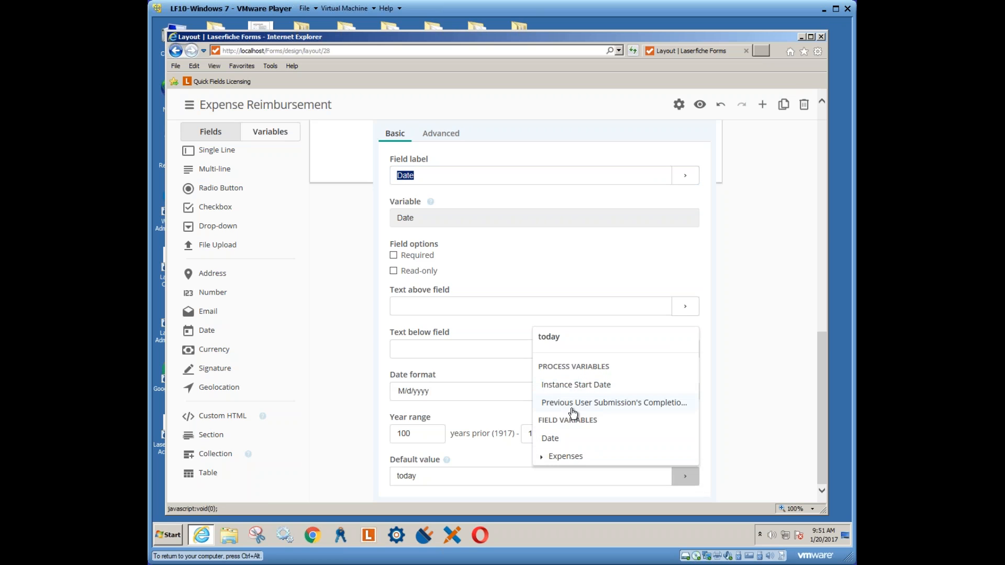
click(545, 457)
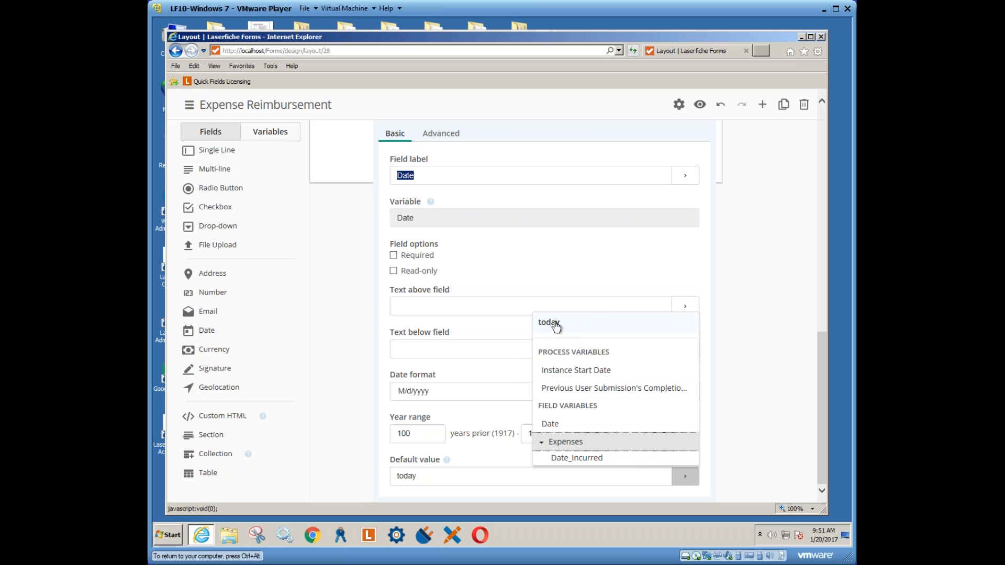
click(711, 425)
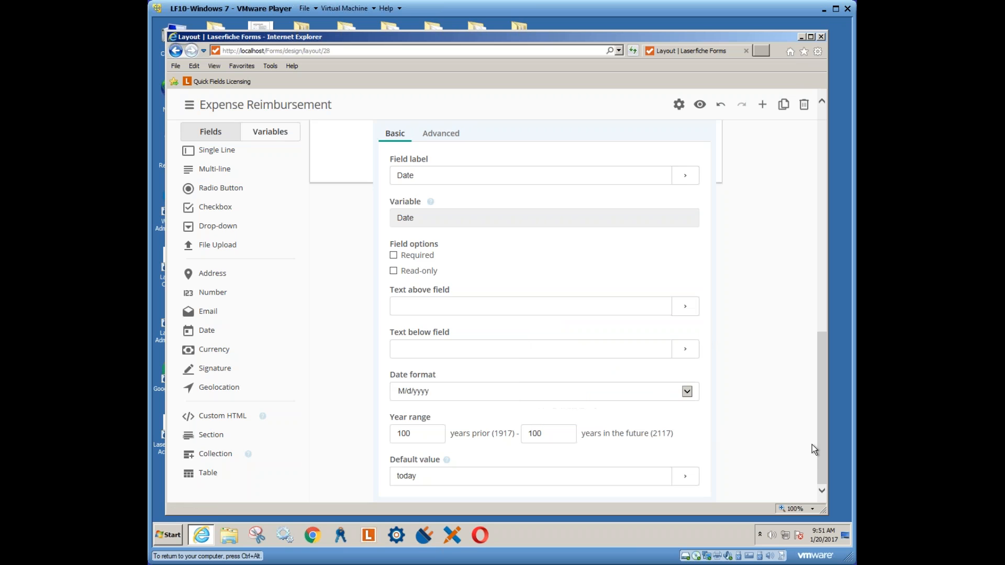
drag(821, 445, 815, 302)
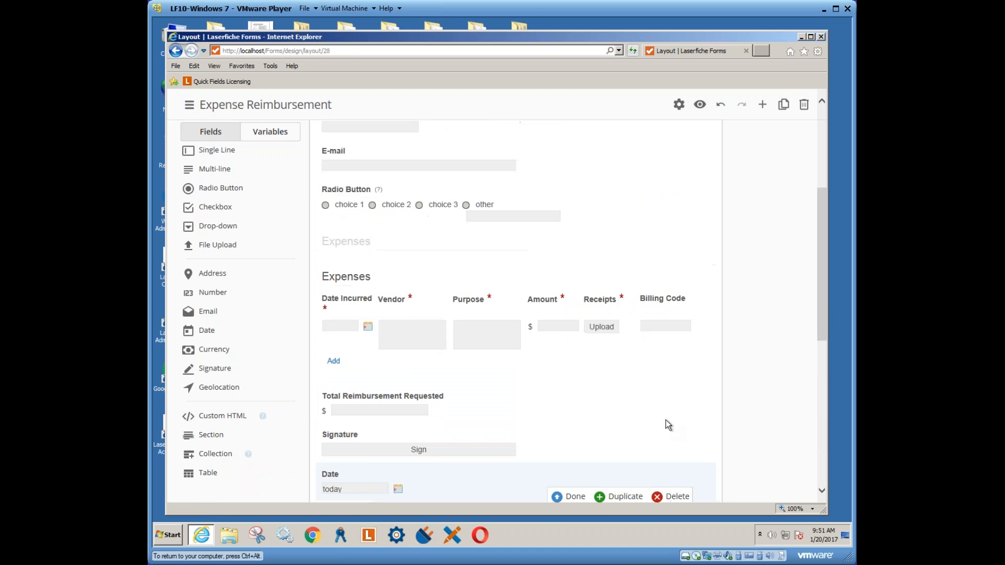
click(576, 498)
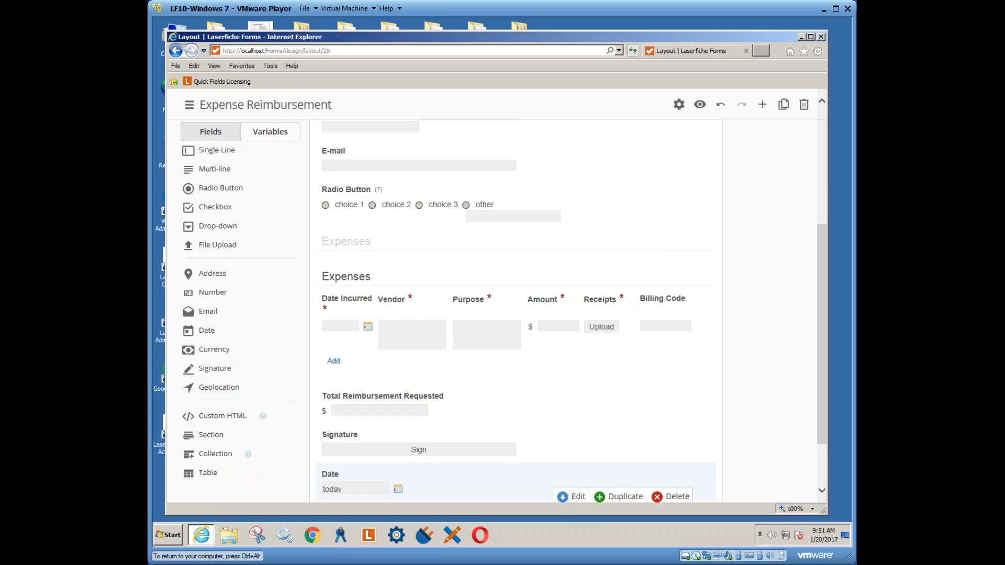
scroll(824, 331, up, 5)
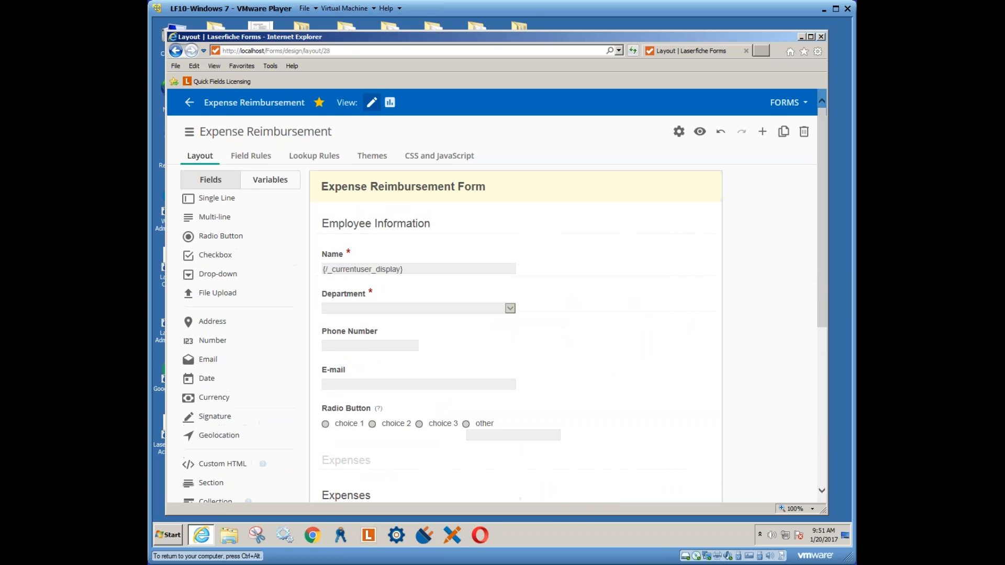
In the preview, choose Department 1, radio choice 2, and Date Incurred the 19th
click(701, 133)
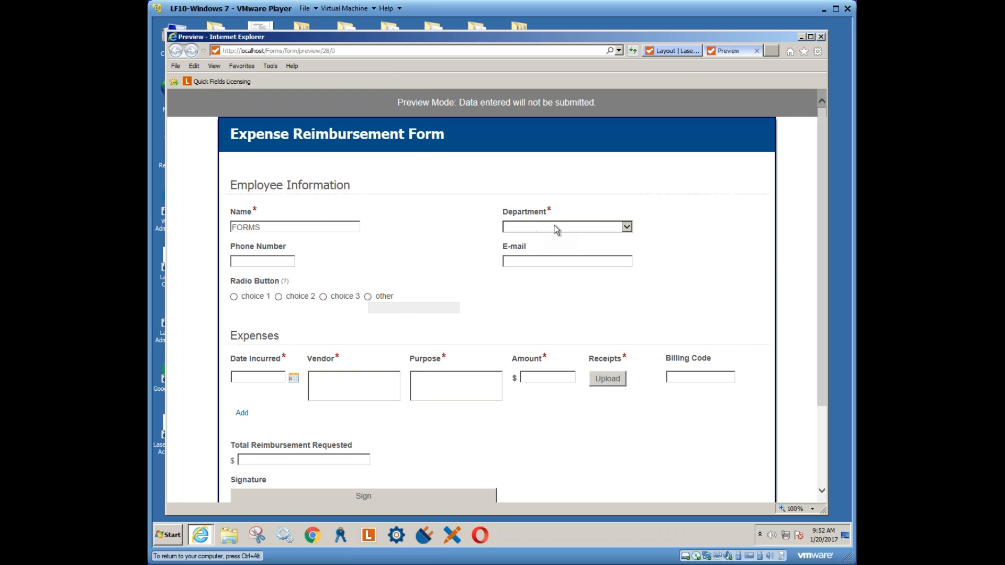
click(631, 229)
click(576, 235)
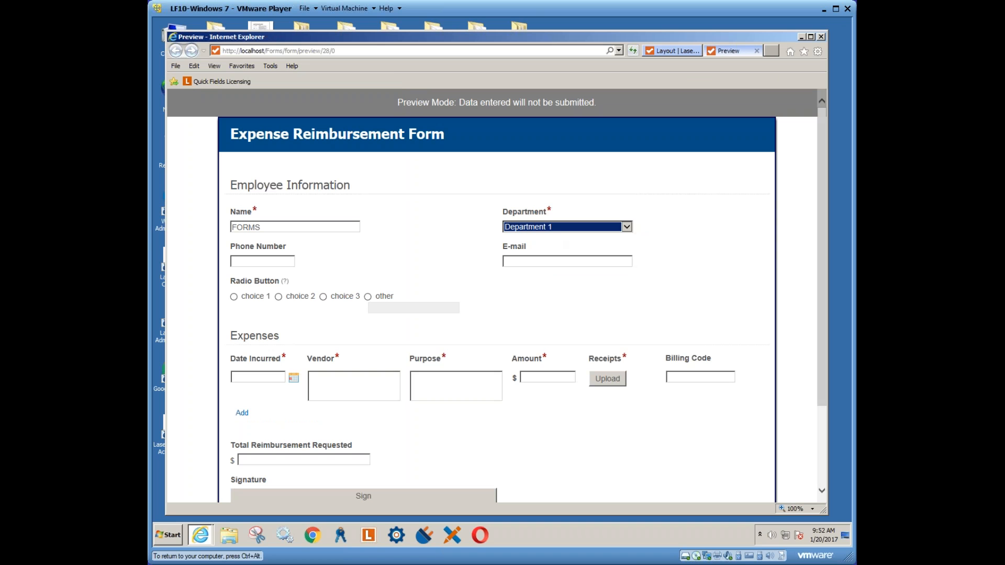
click(278, 297)
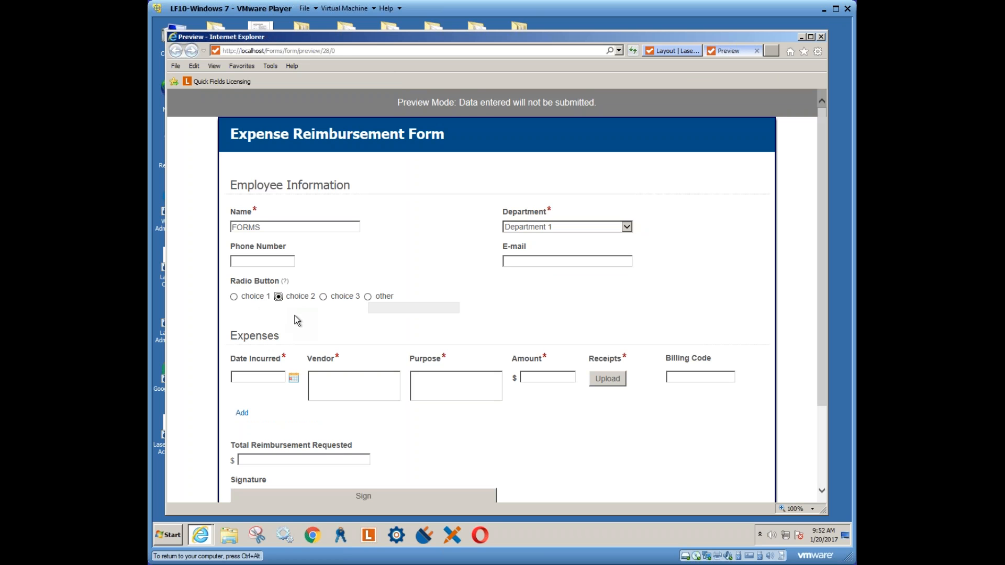
scroll(396, 333, down, 3)
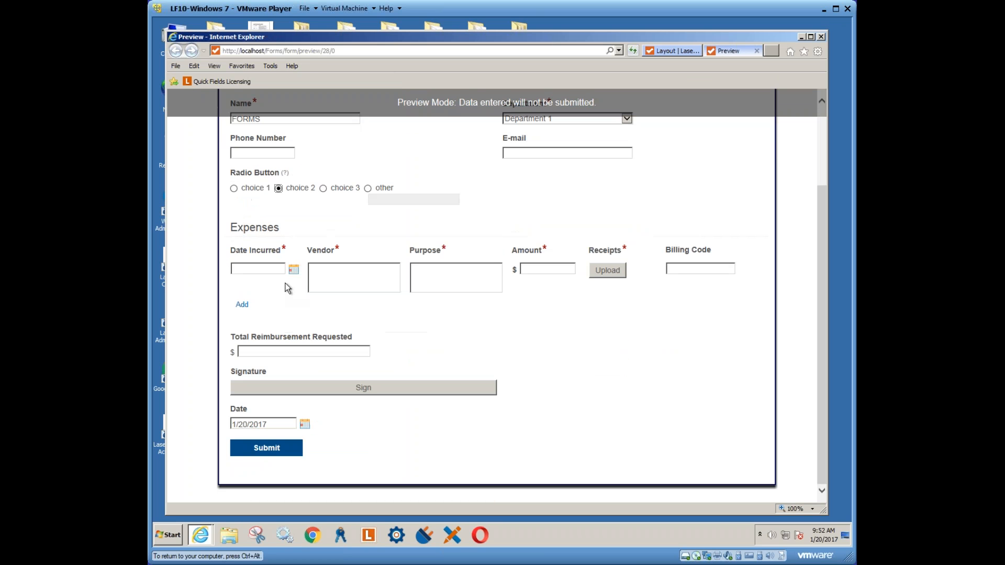
click(257, 268)
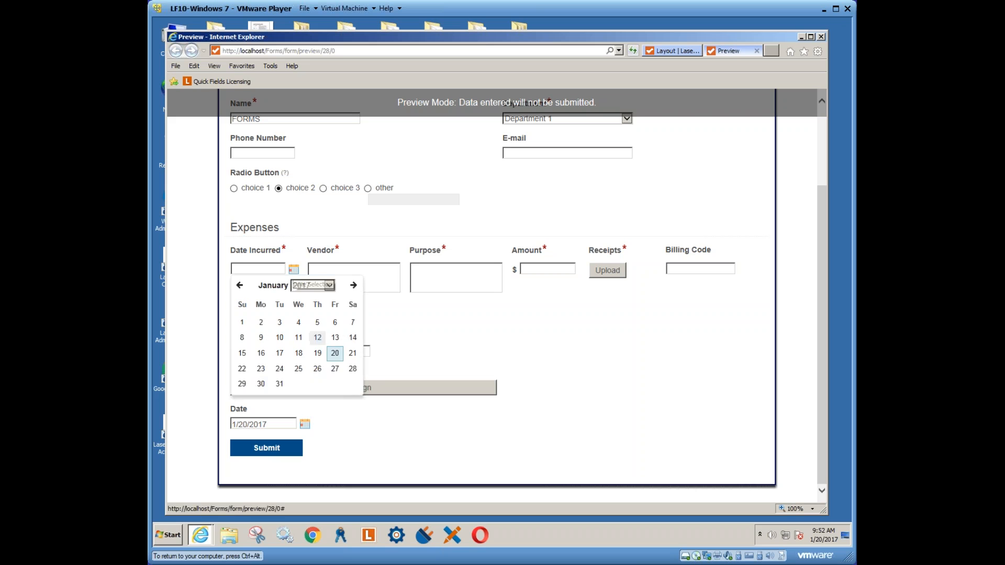
click(317, 351)
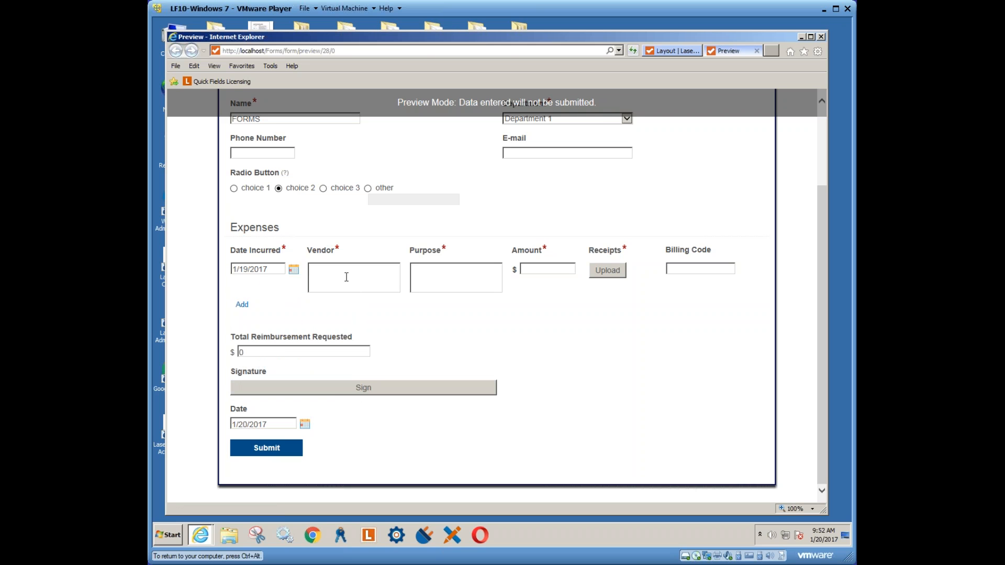
Enter the first expense: vendor 'gsdfg', purpose 'afdsa', amount 45
click(347, 277)
text(gsdfg)
key(Tab)
text(afdsa)
key(Tab)
text(45)
click(687, 268)
Add a second expense dated January 19 with vendor 'ttrtrtr', purpose 'khhhk', amount 10
click(242, 308)
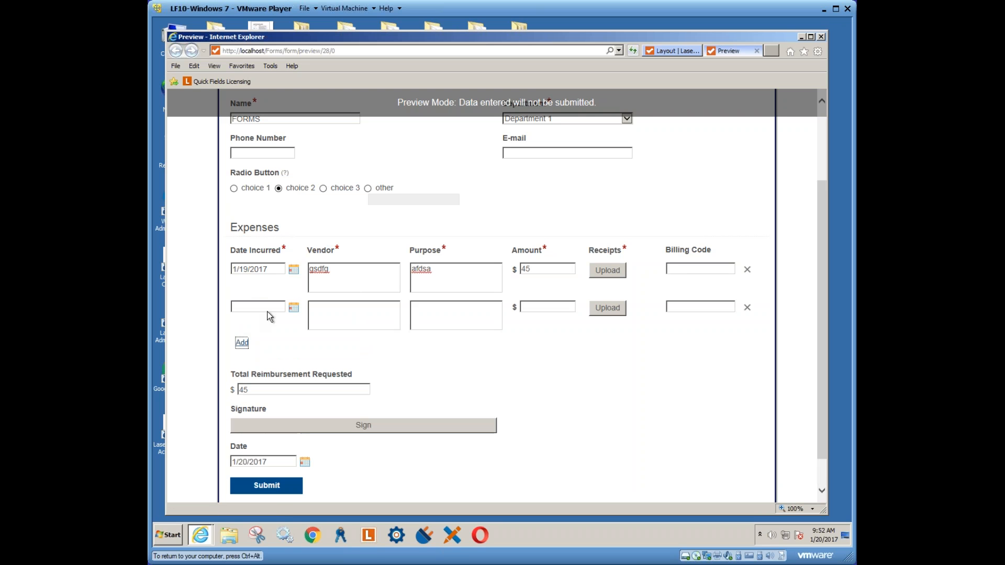
click(294, 308)
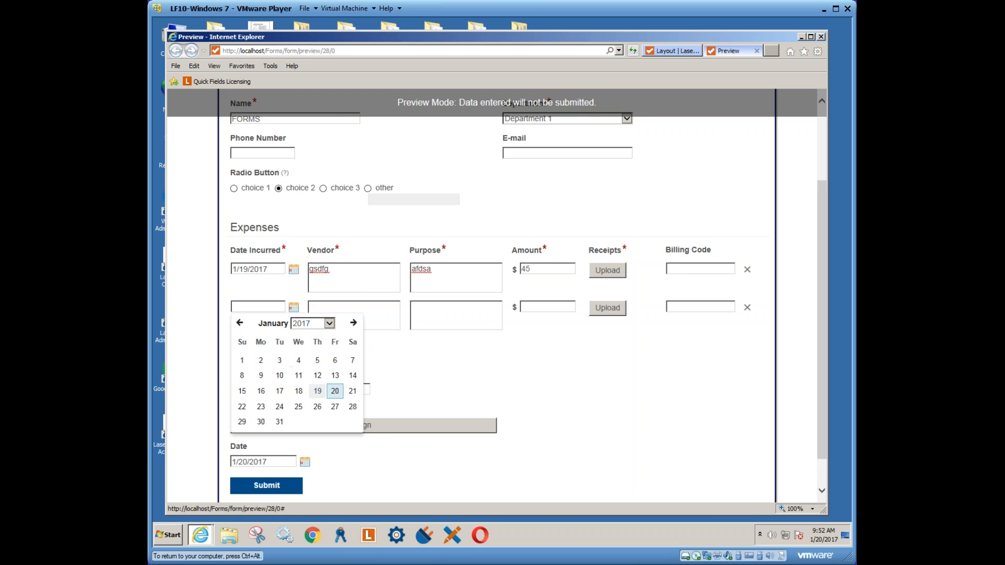
click(318, 392)
click(334, 312)
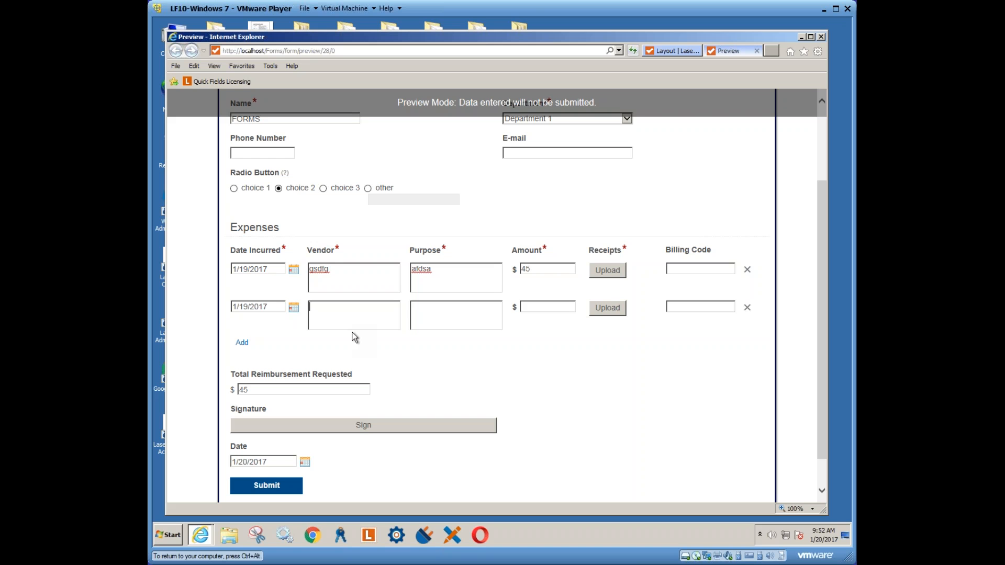
text(ttrtrtr)
click(440, 318)
text(khhhk)
key(Tab)
text(10)
click(280, 387)
Start signing and enter the signer's name on the Type tab
click(348, 424)
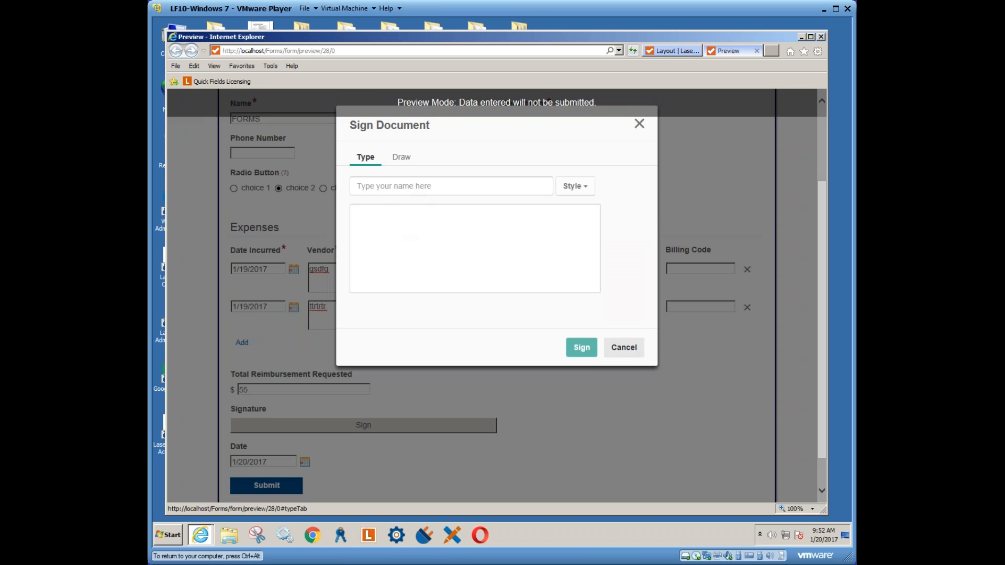
click(402, 158)
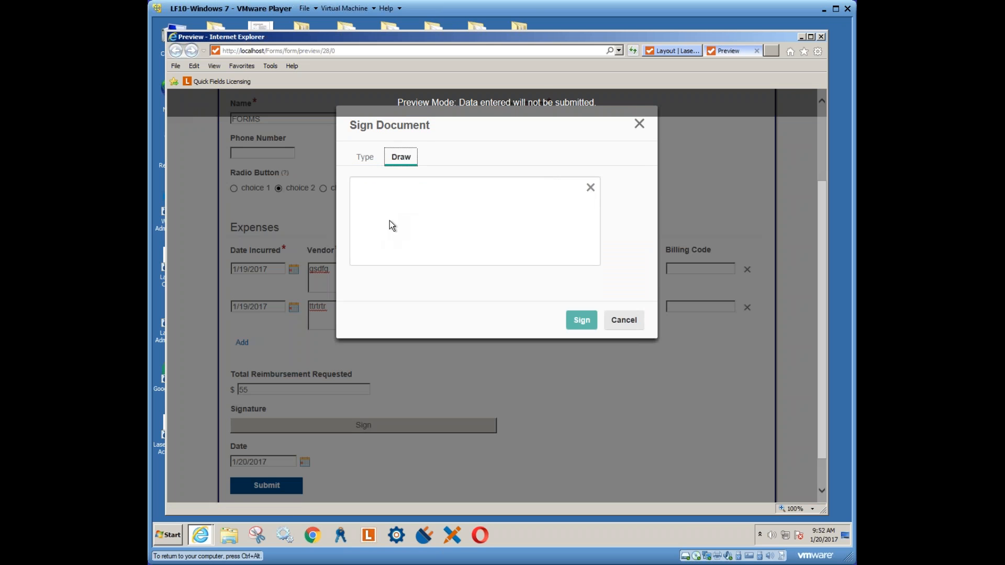
click(365, 157)
click(408, 187)
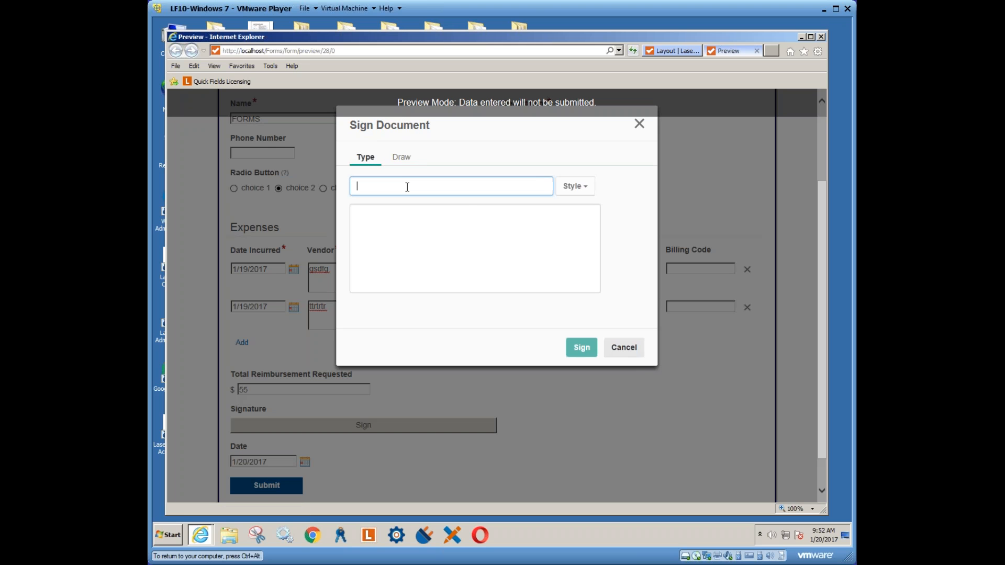
text(kyle)
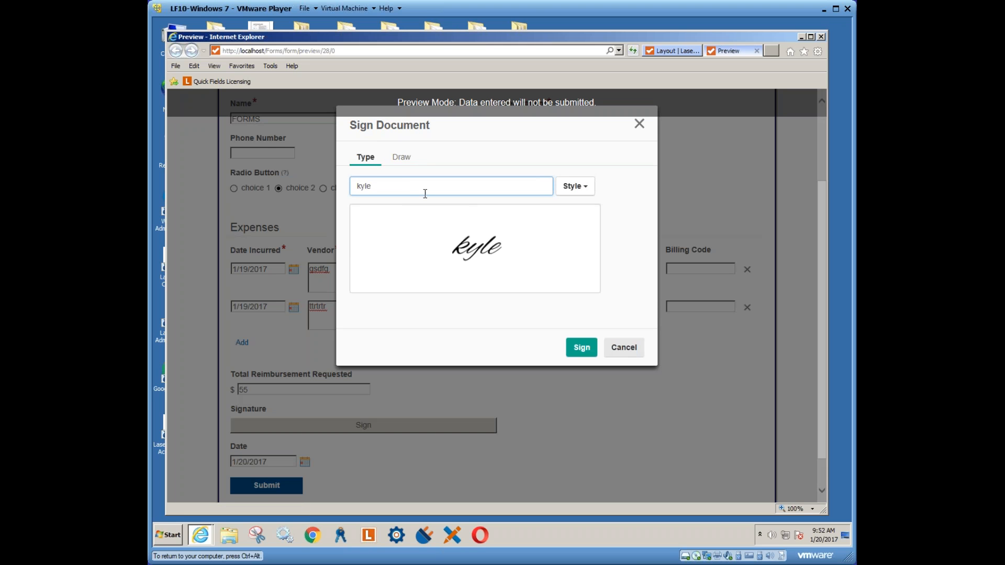
Pick a handwriting style for the typed signature and apply it to the form
click(586, 190)
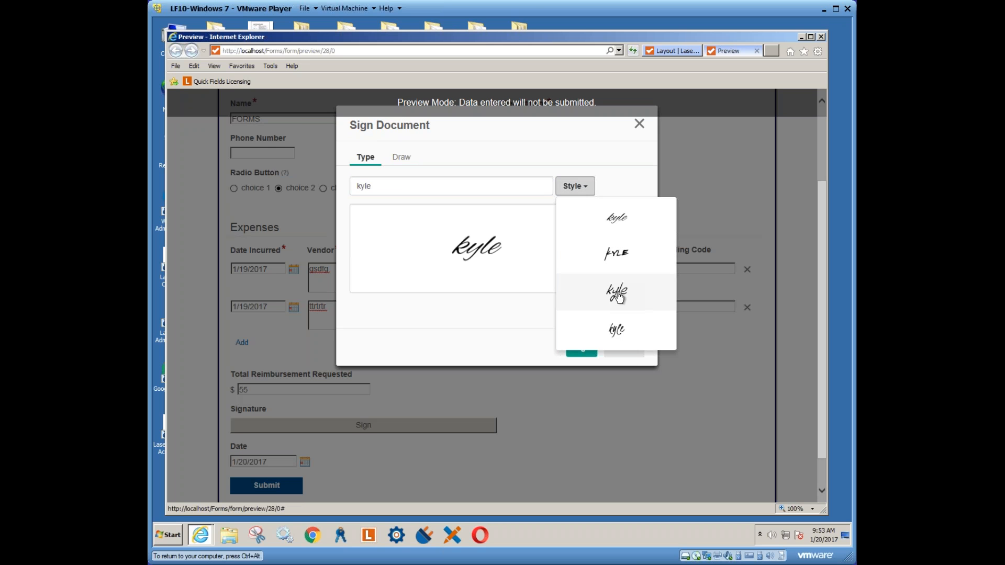
click(617, 329)
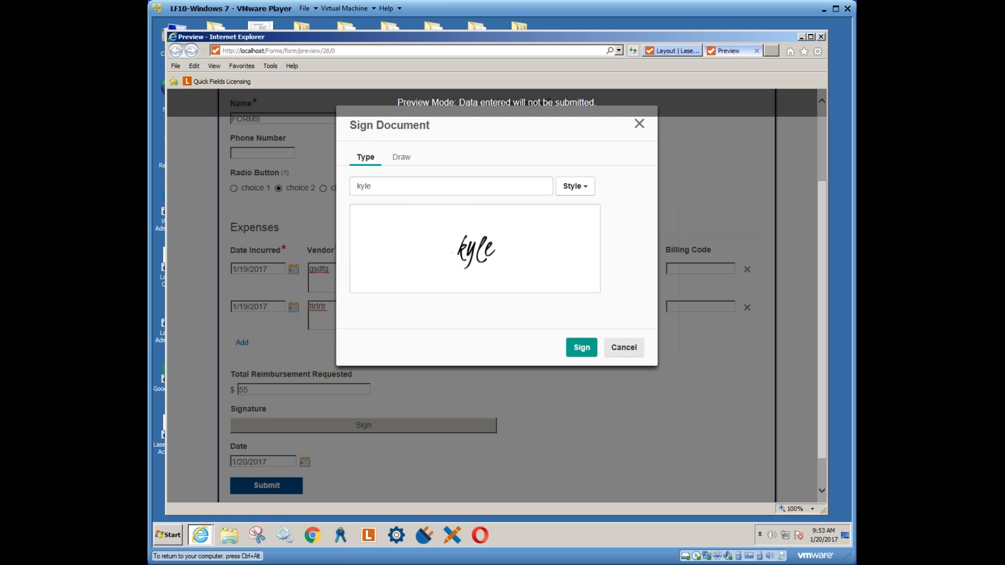
click(586, 190)
click(579, 346)
click(581, 348)
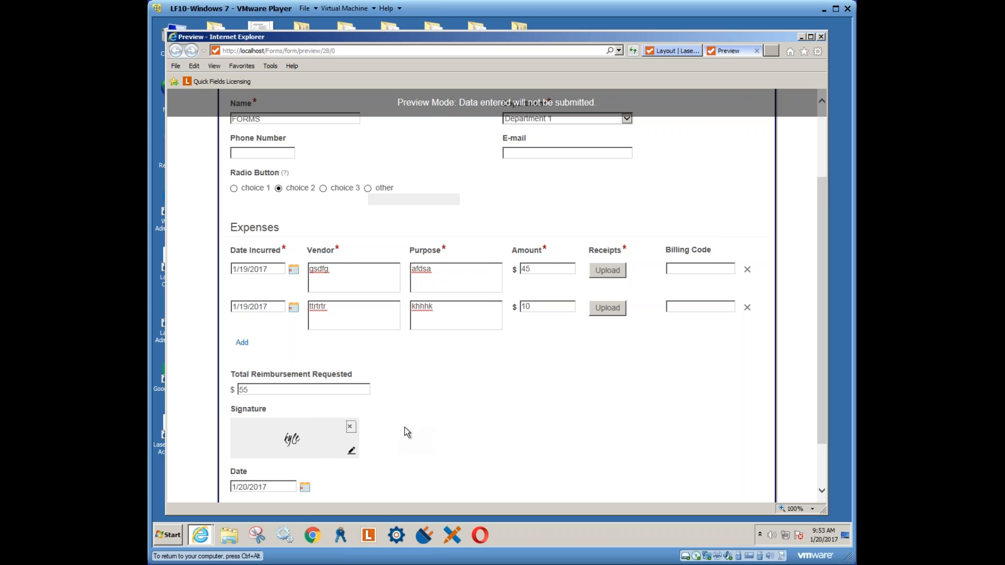
click(437, 386)
scroll(438, 388, down, 2)
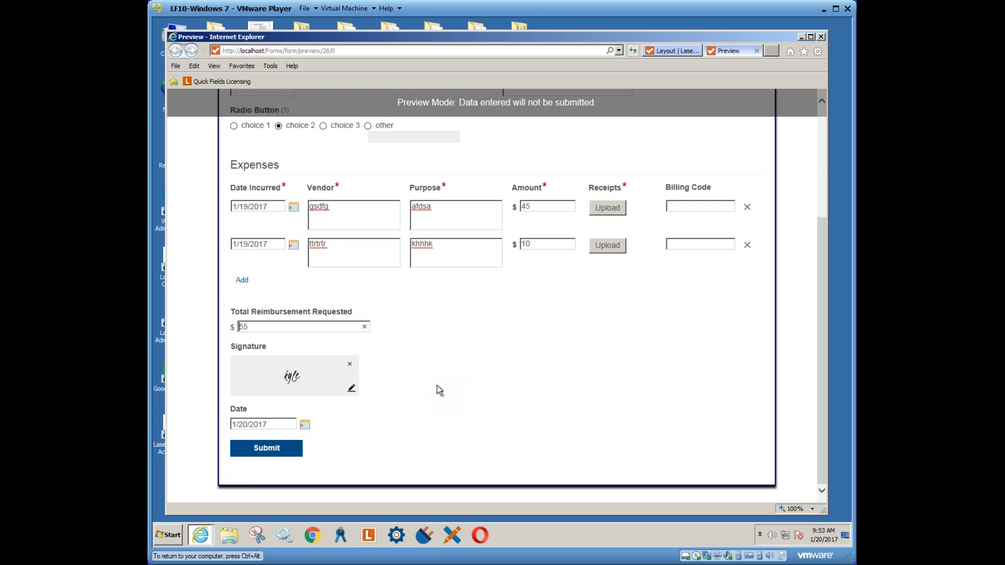
scroll(437, 388, up, 3)
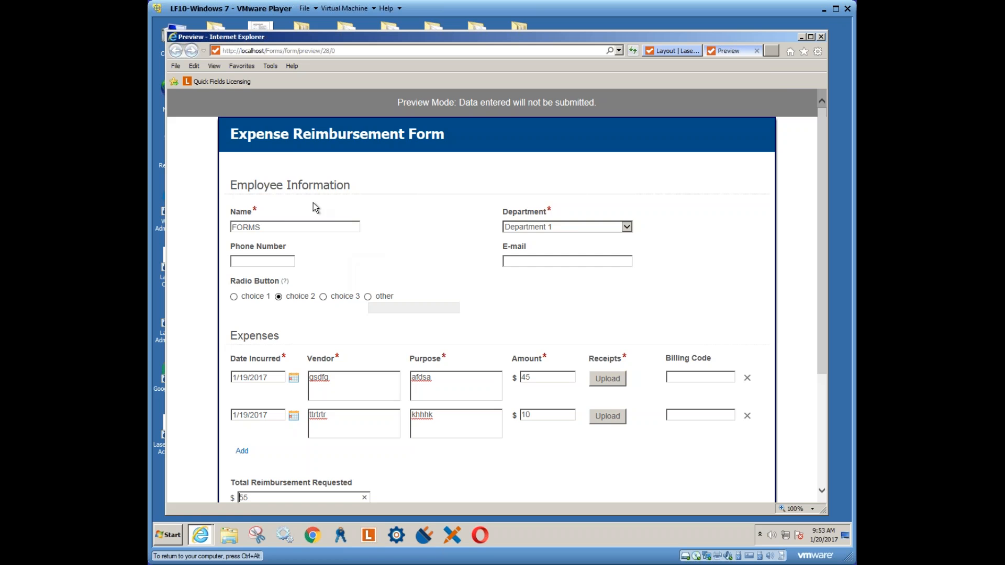
scroll(313, 203, down, 3)
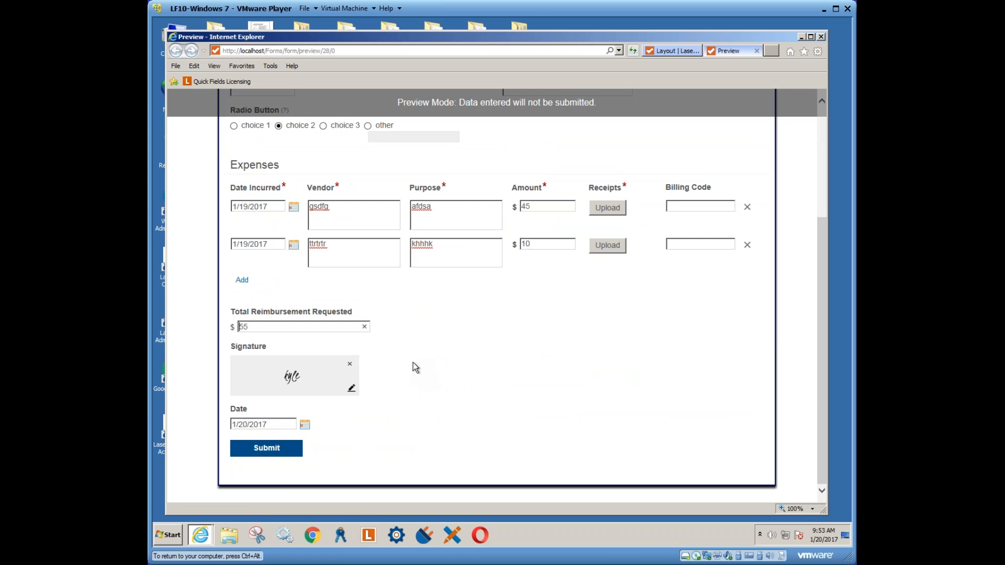
scroll(415, 367, up, 3)
drag(263, 227, 232, 227)
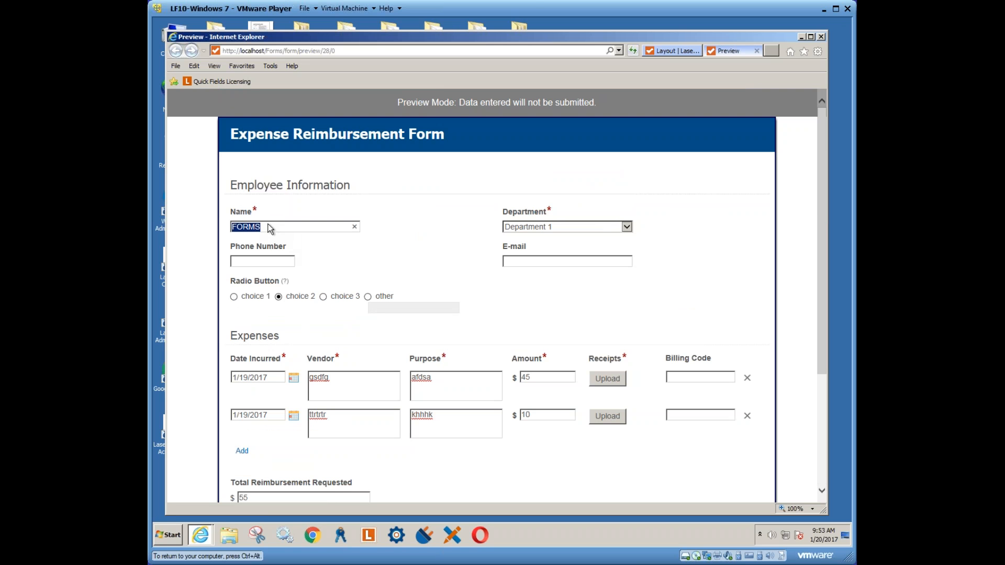
click(339, 250)
scroll(497, 314, down, 3)
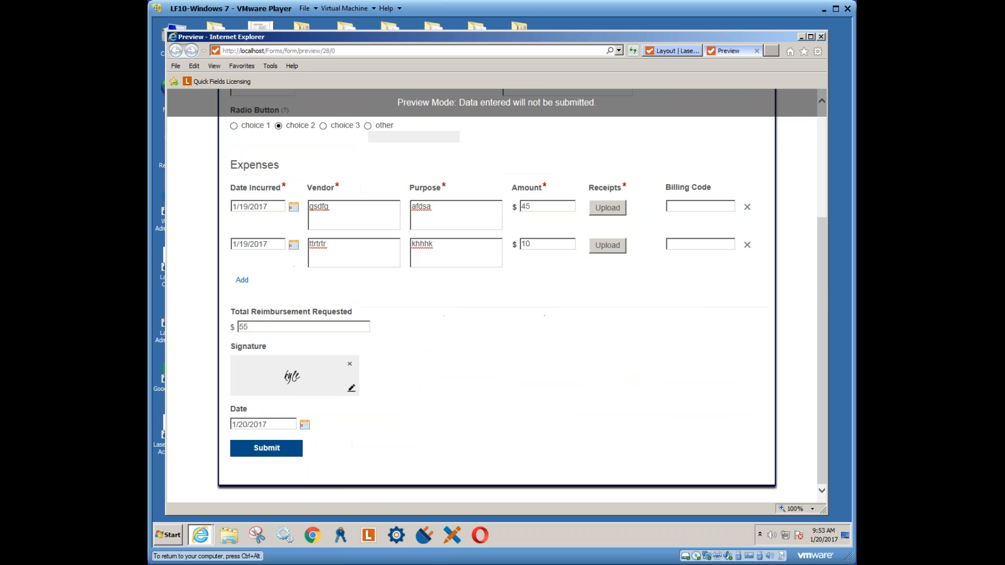
scroll(497, 314, up, 3)
scroll(330, 395, down, 3)
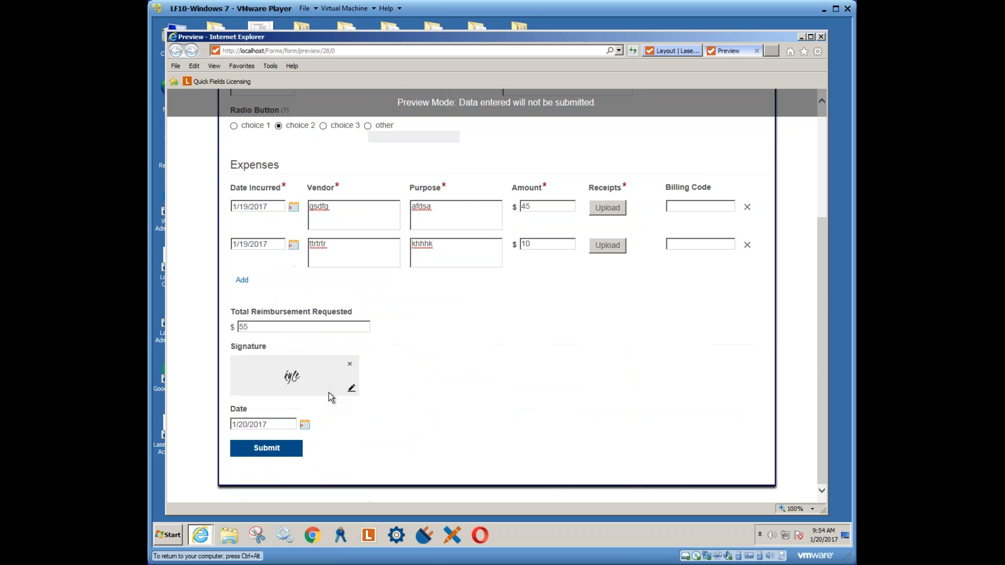
Attempt to submit the preview, then attach Book1.xlsx (8.59KB) as the first expense's receipt
click(267, 455)
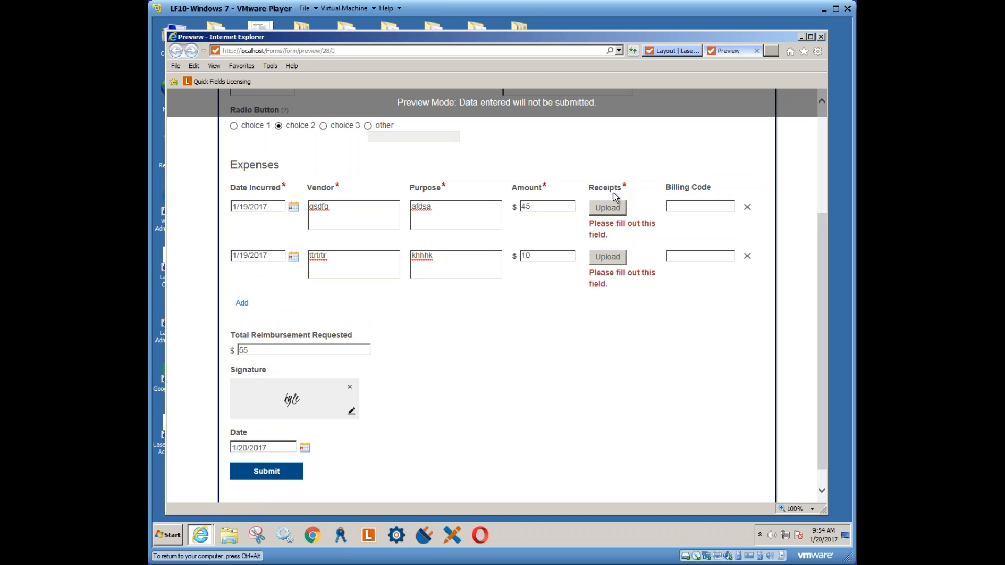
click(607, 208)
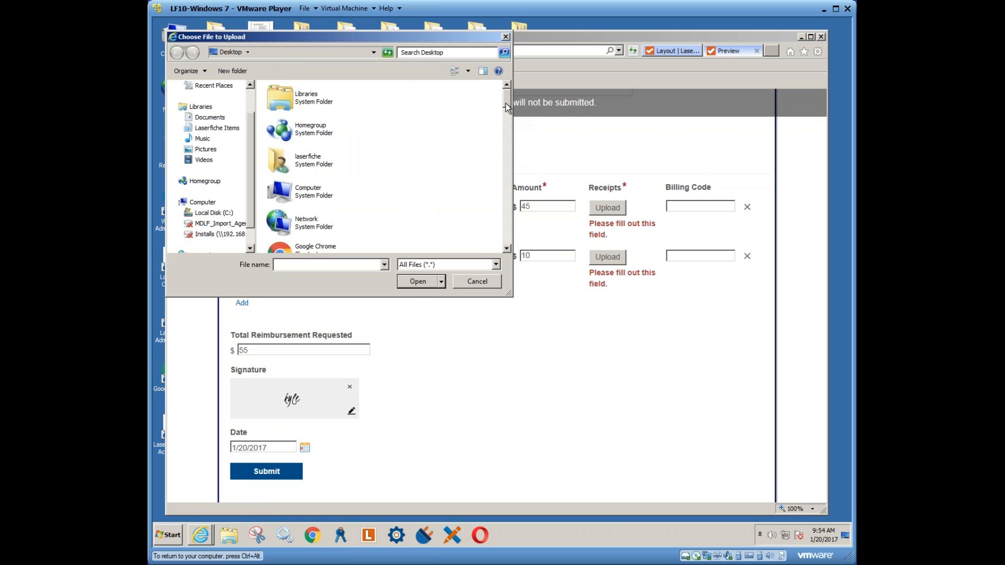
drag(509, 107, 512, 181)
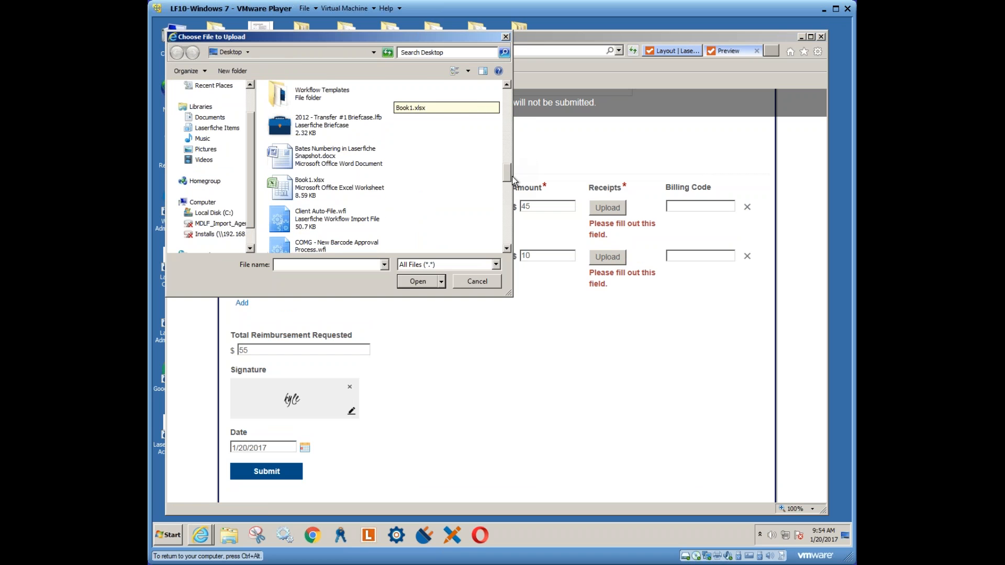
click(385, 204)
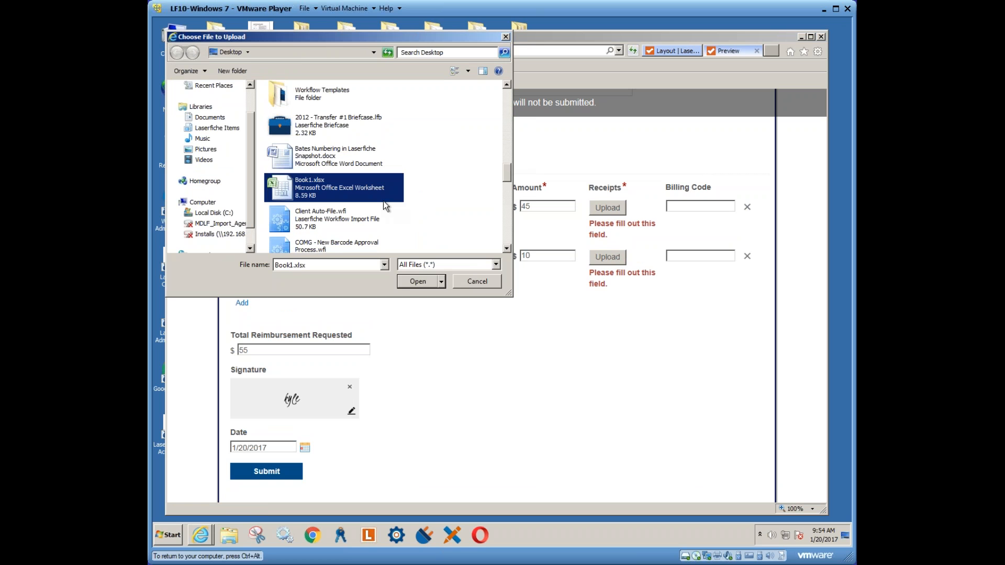
click(418, 281)
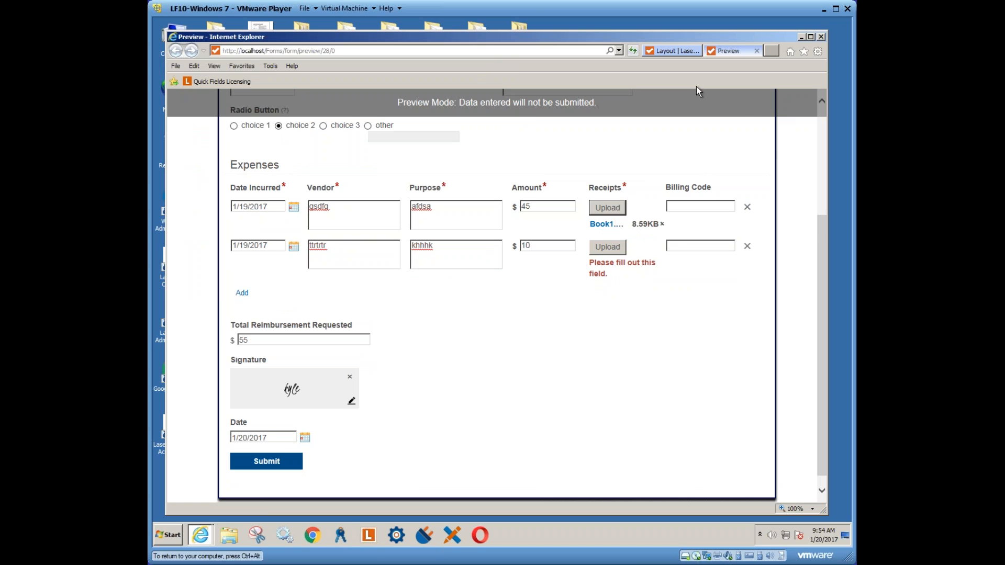
drag(821, 217, 824, 118)
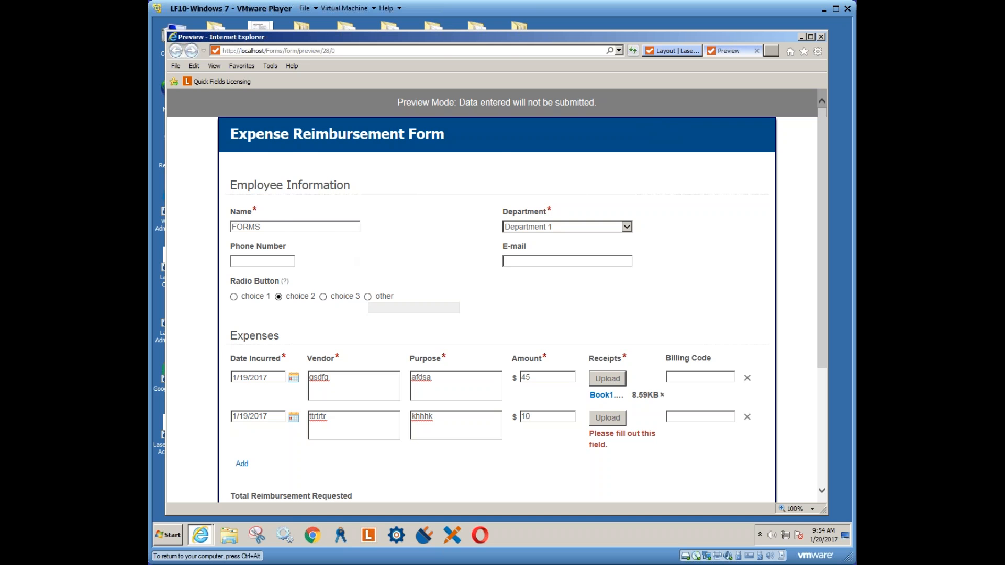
scroll(490, 450, down, 2)
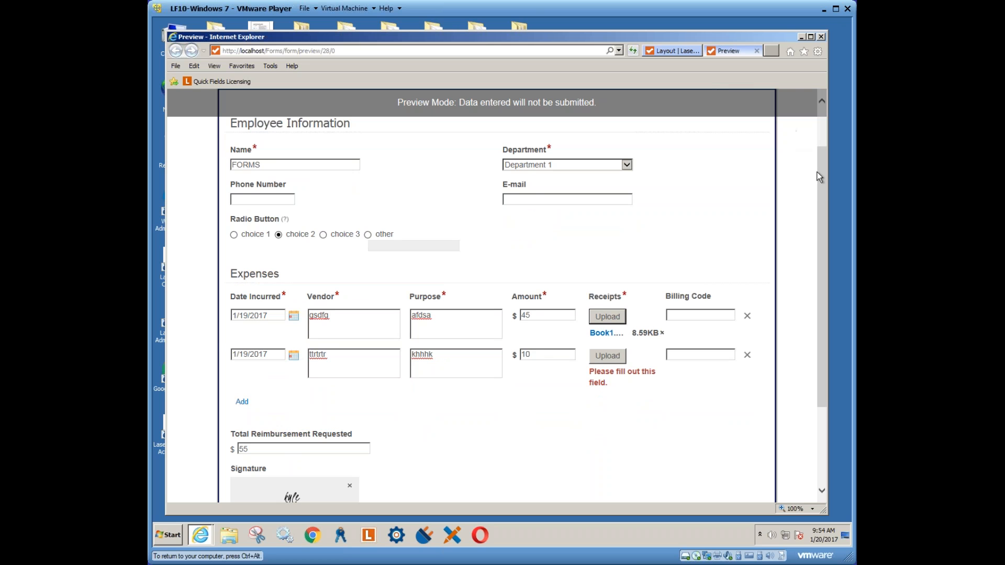
drag(821, 181, 824, 122)
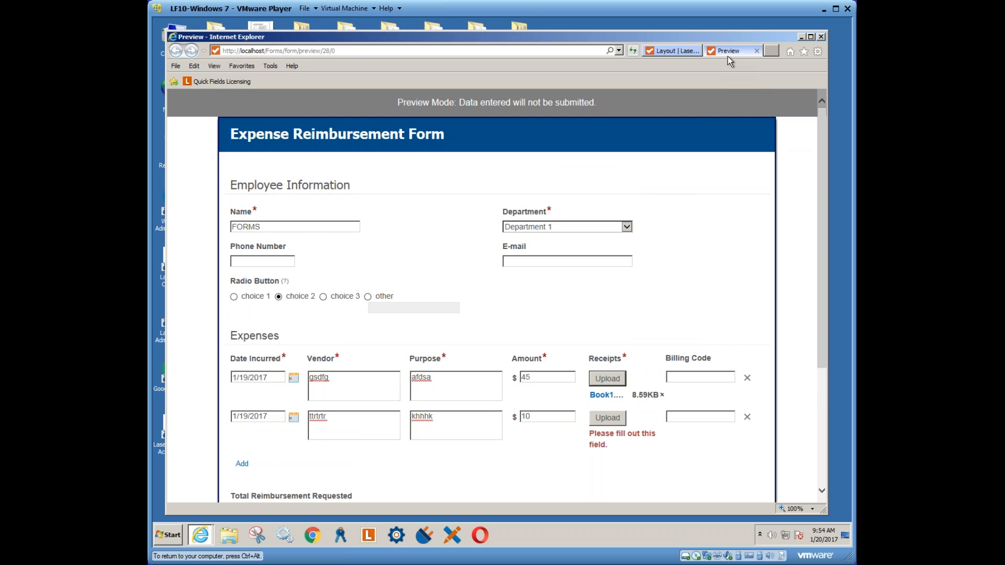
Back in the designer, add and remove an Address field, then start placing a Number field
click(757, 50)
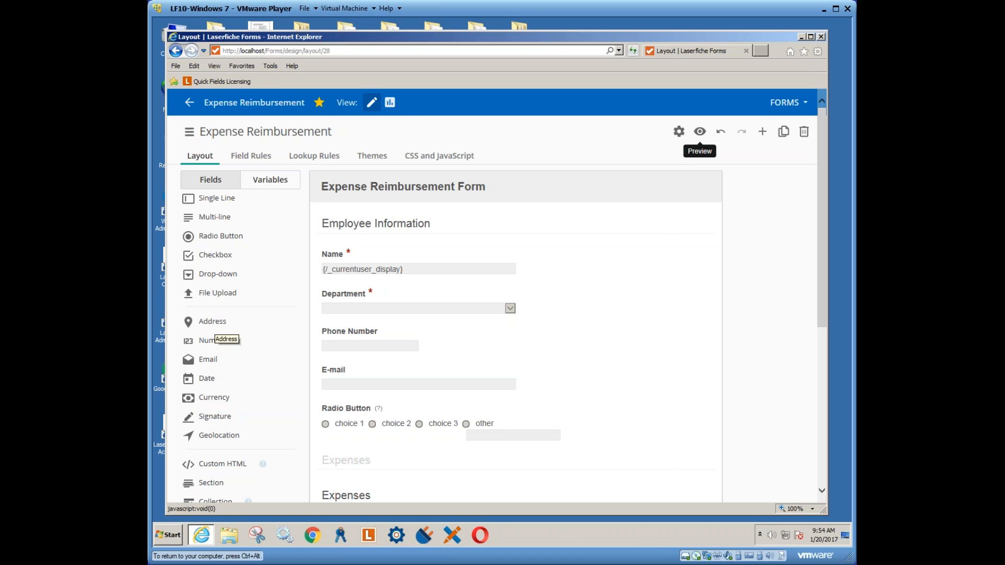
drag(823, 328, 824, 481)
drag(208, 276, 363, 454)
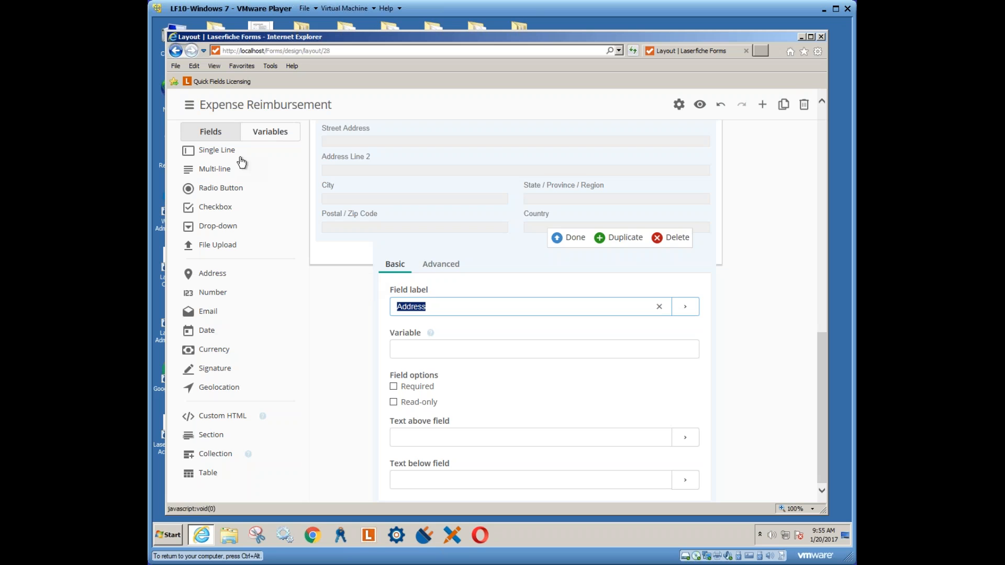
click(674, 239)
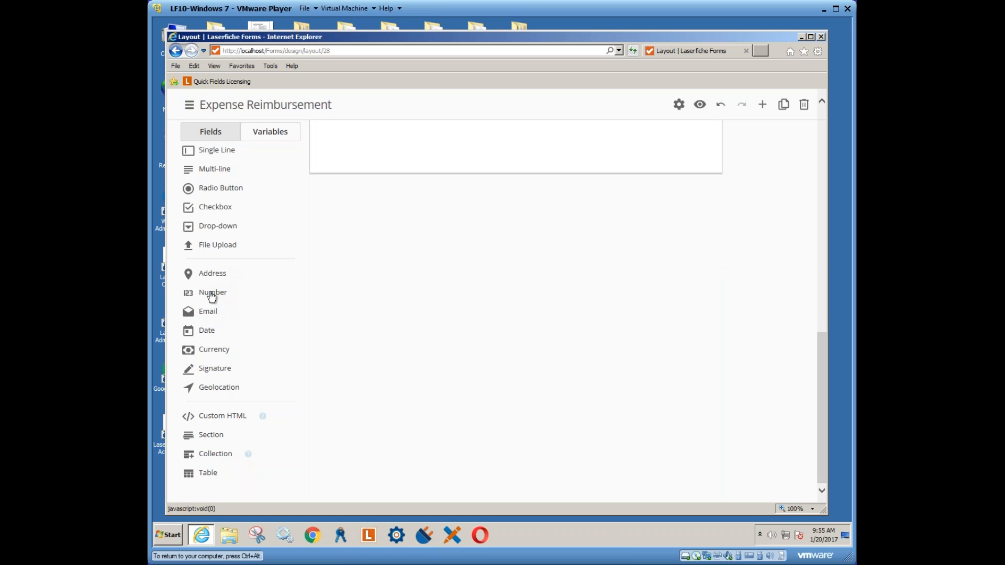
drag(231, 292, 375, 206)
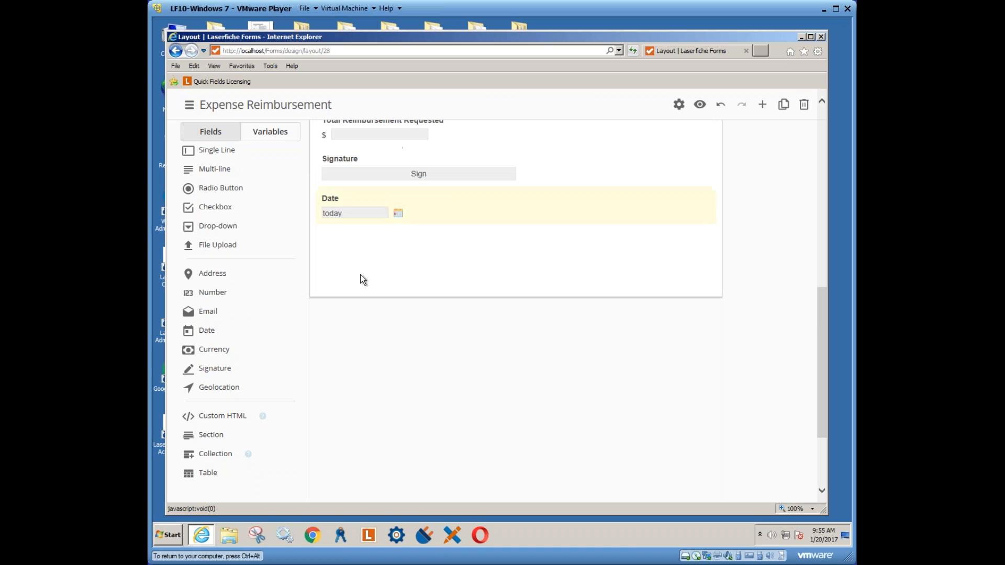
Drop a Number field under Name with default value 1000 and 2 decimal places
drag(232, 292, 359, 268)
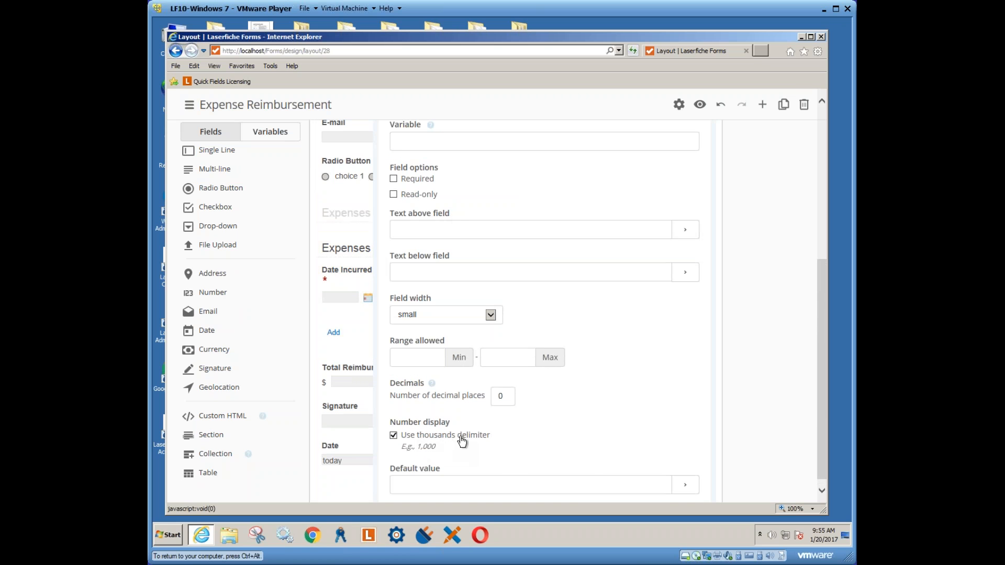
scroll(820, 413, down, 1)
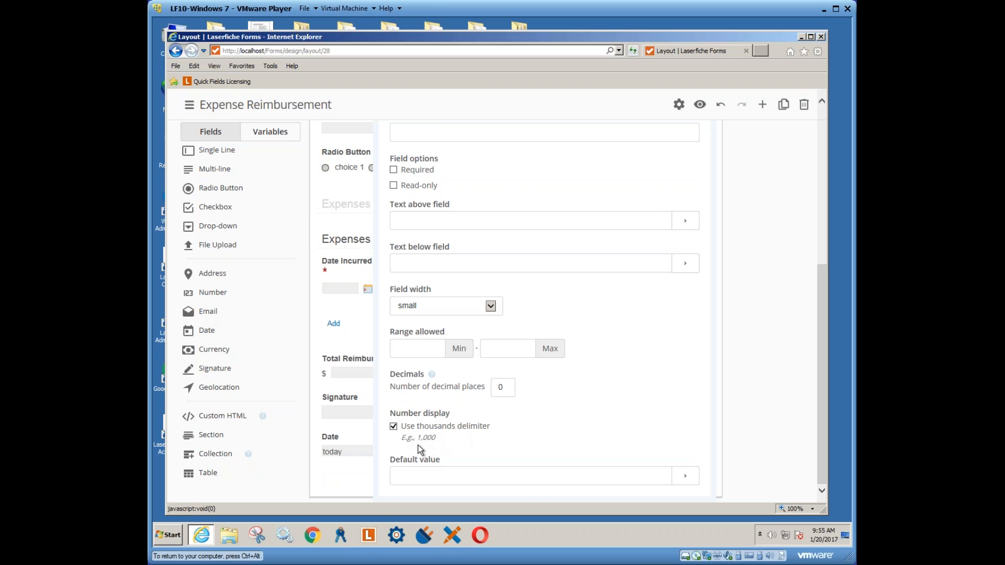
click(408, 476)
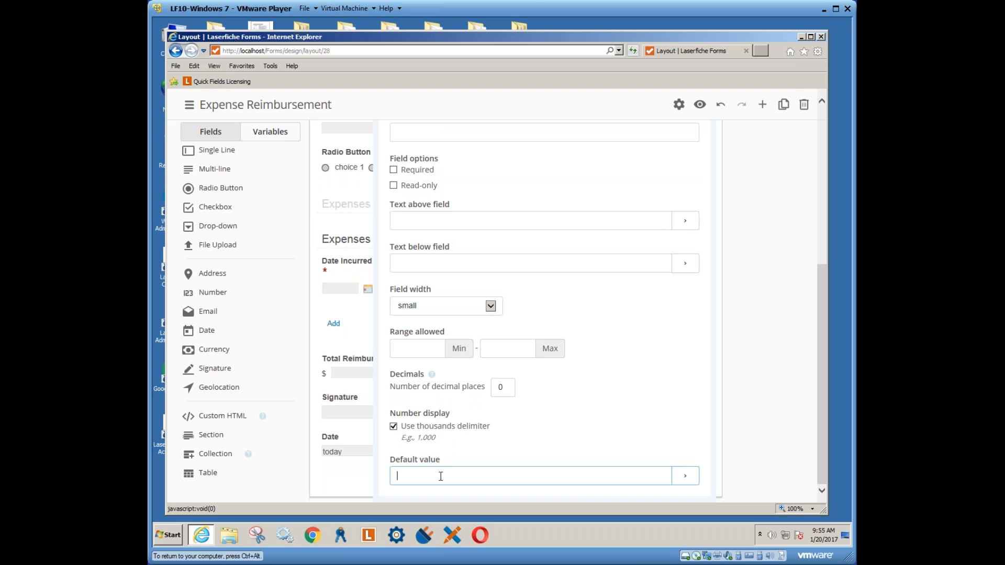
text(1000)
click(497, 387)
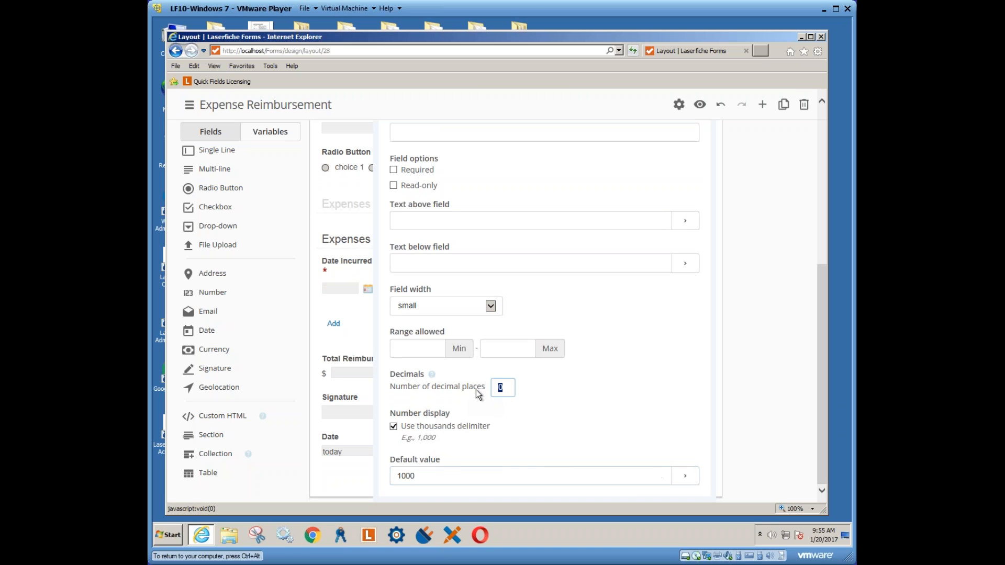
text(2)
click(529, 421)
click(700, 104)
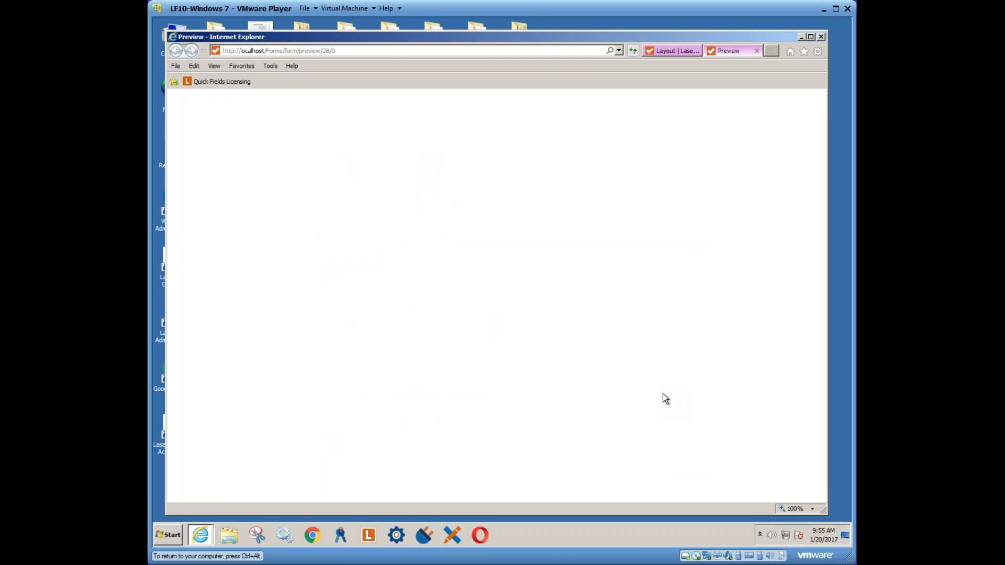
scroll(653, 433, down, 3)
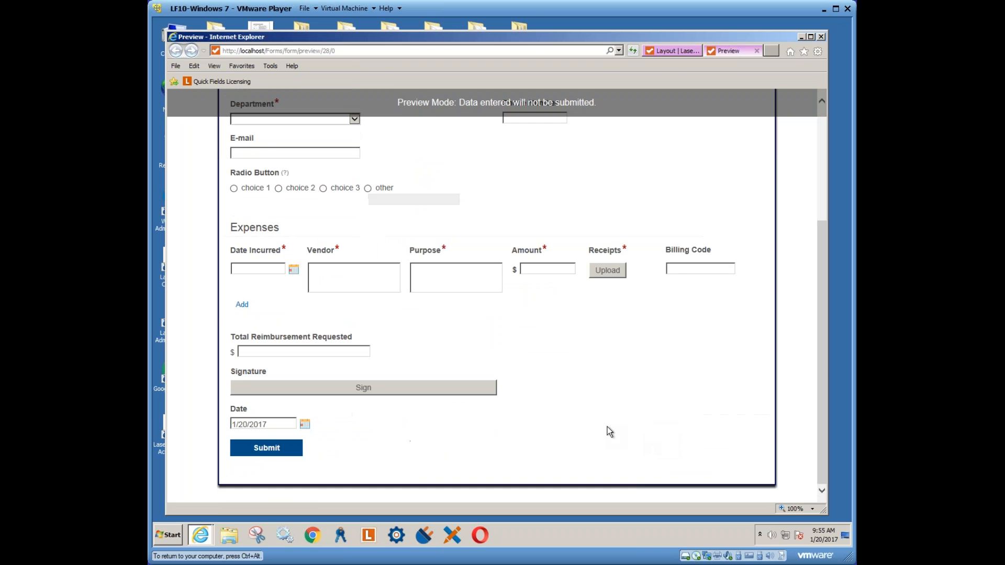
scroll(507, 421, up, 5)
scroll(508, 421, down, 5)
scroll(507, 421, up, 3)
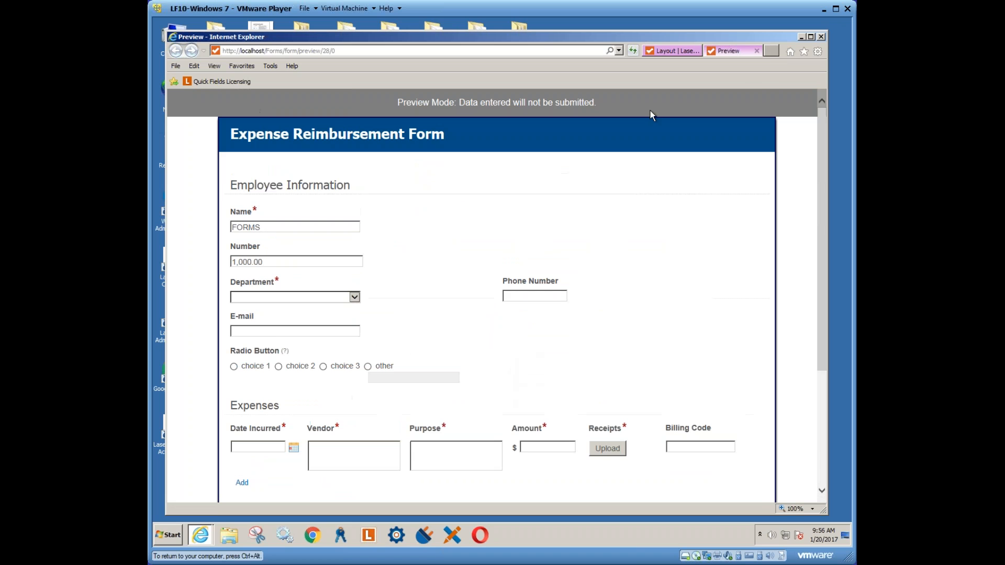
click(757, 51)
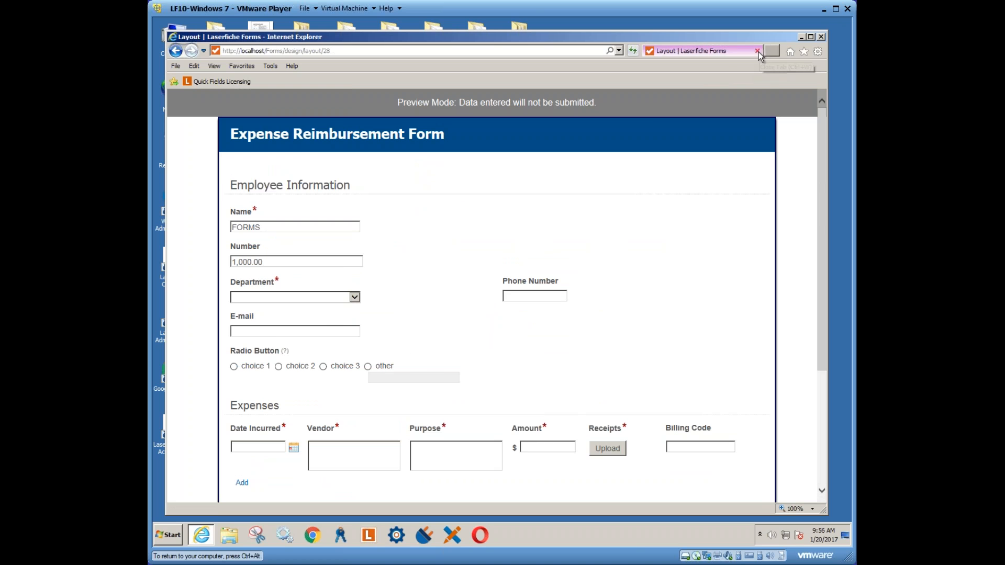
Finish editing the first Number field with Done
scroll(432, 381, up, 3)
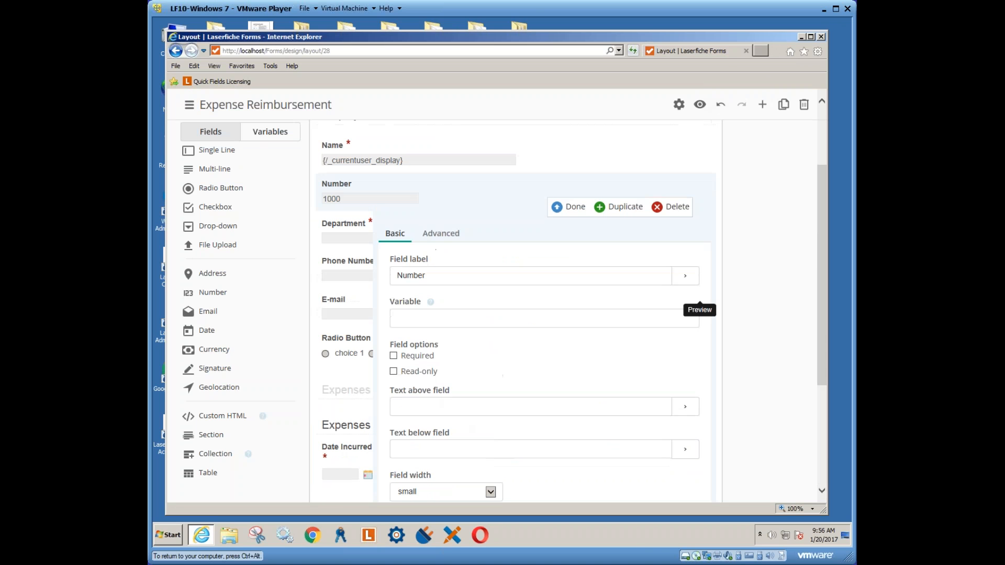
scroll(459, 372, down, 3)
scroll(459, 372, up, 2)
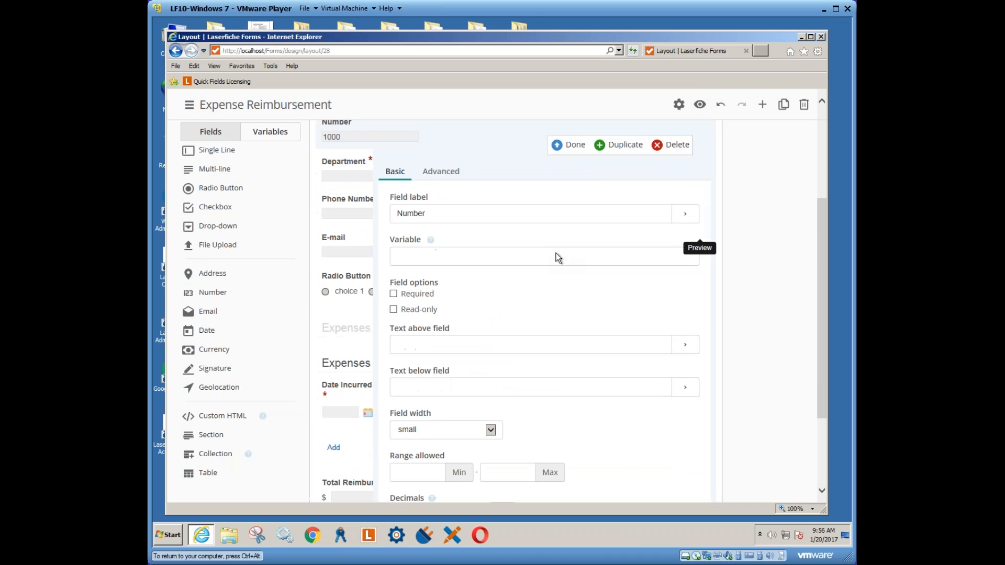
click(573, 145)
scroll(467, 410, down, 3)
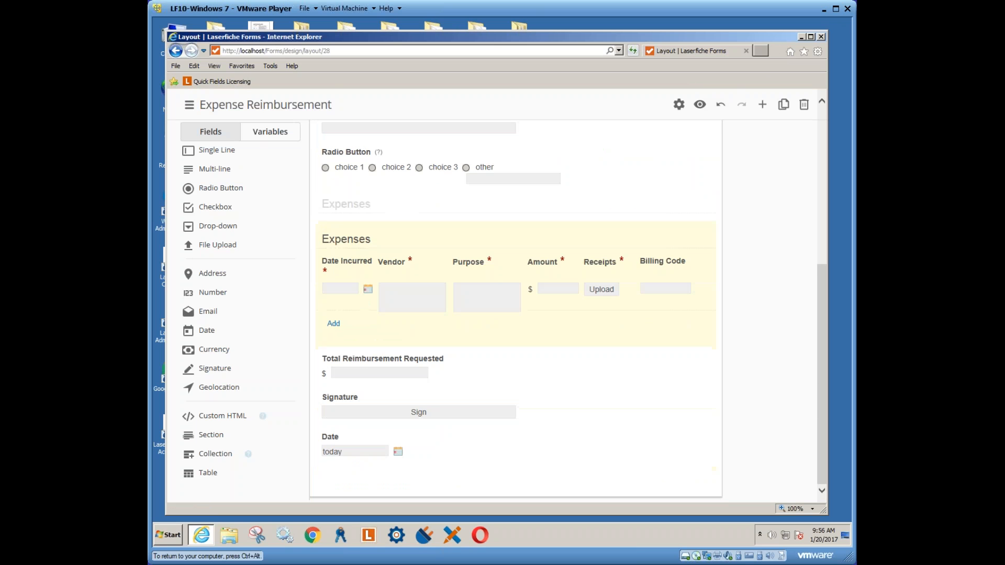
scroll(439, 458, up, 6)
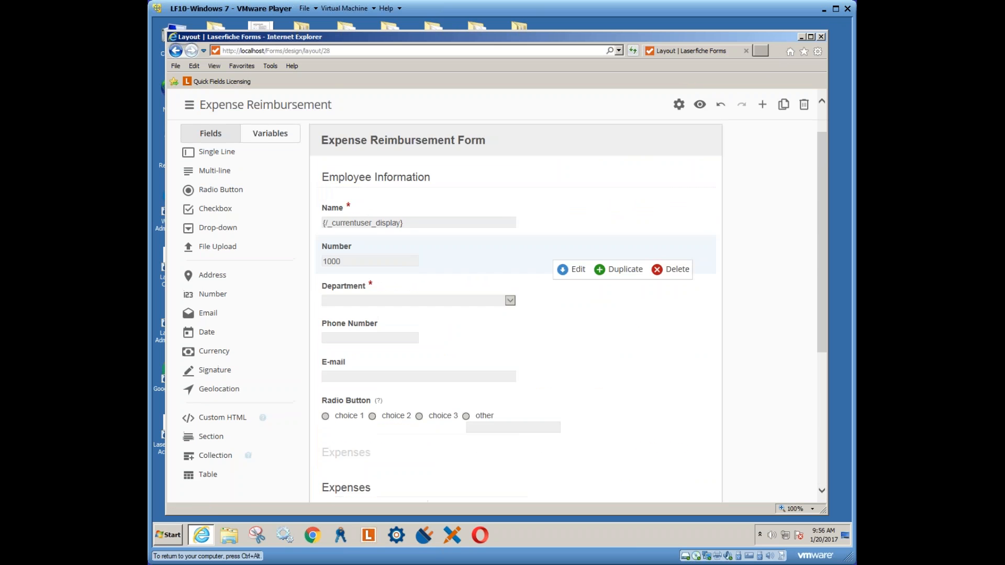
scroll(424, 452, down, 6)
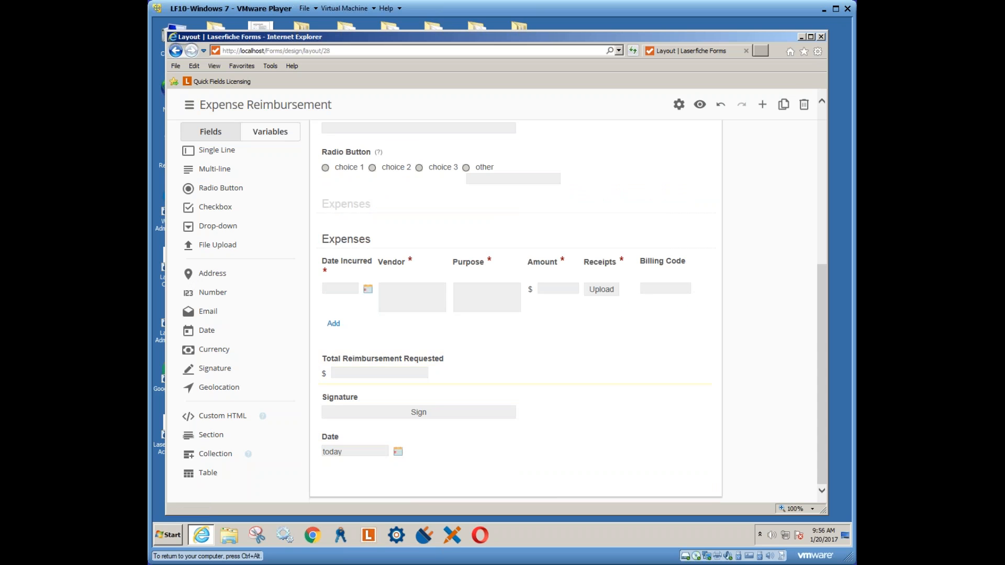
Add a second Number field above Total Reimbursement Requested with 2 decimal places
drag(208, 300, 339, 369)
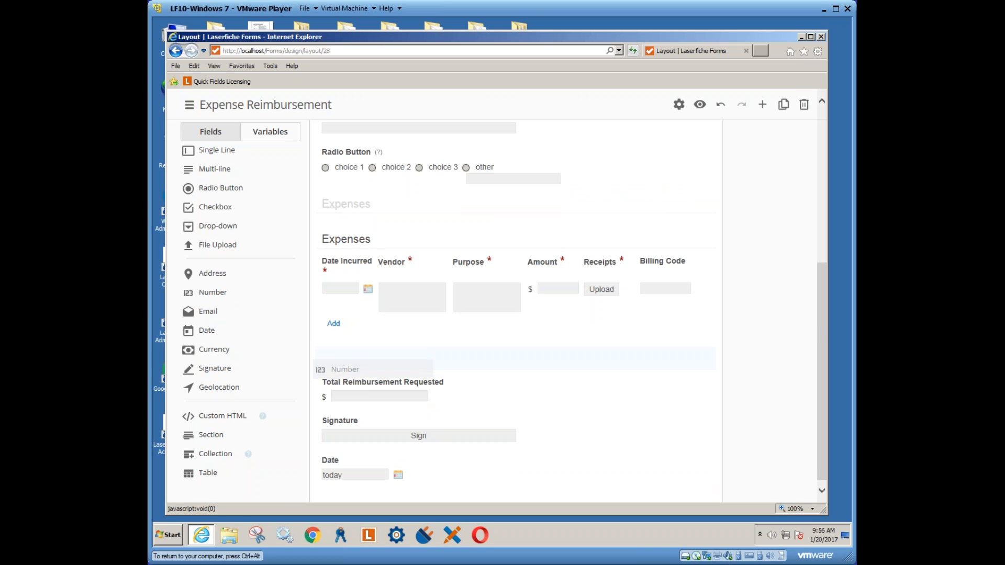
drag(339, 368, 338, 368)
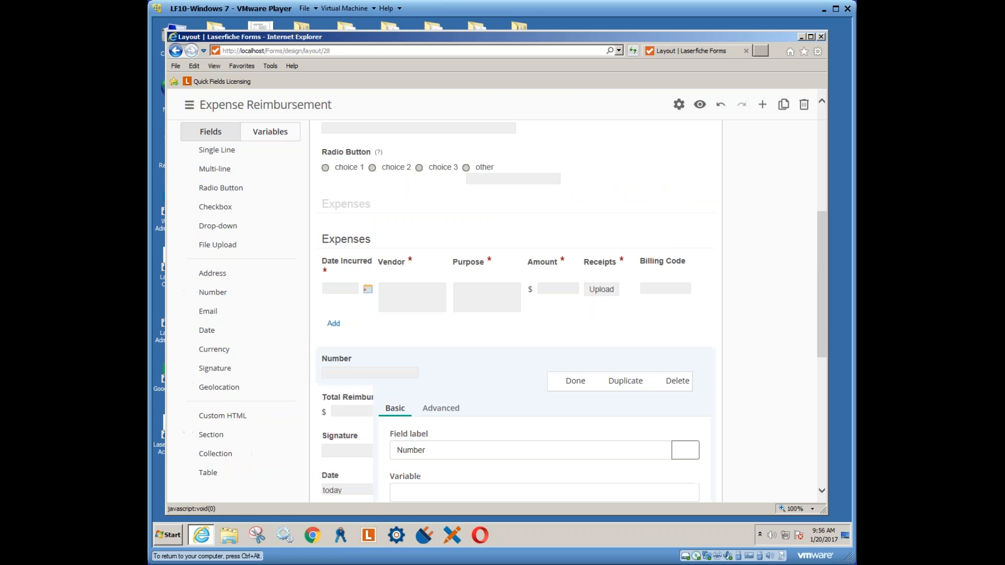
scroll(450, 449, down, 4)
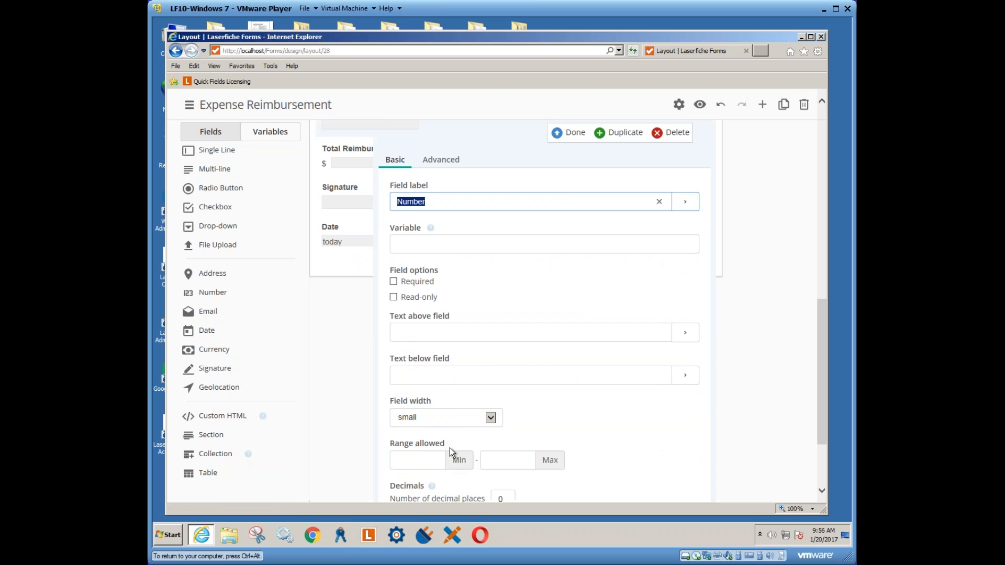
scroll(450, 448, down, 2)
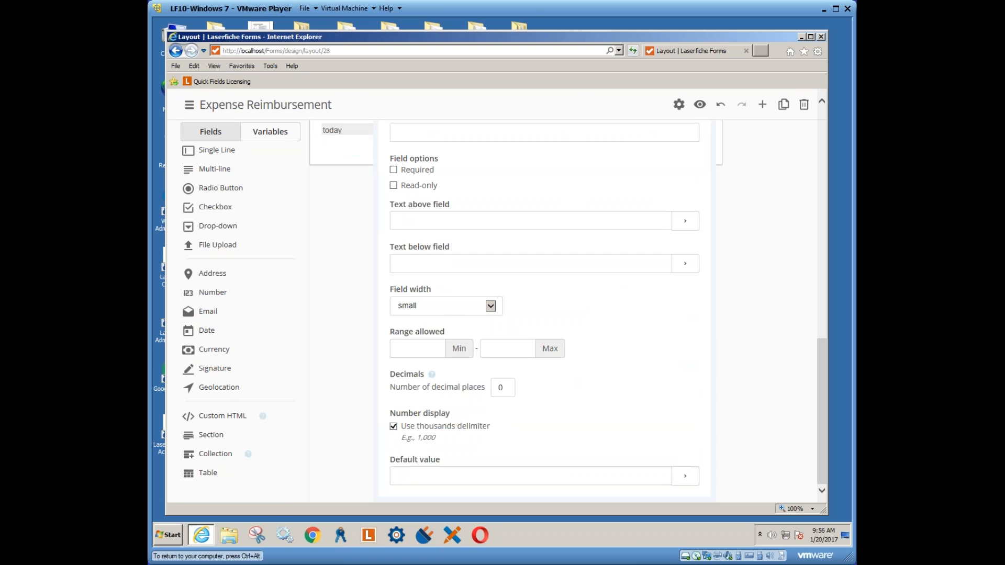
double_click(501, 388)
text(2)
scroll(558, 330, up, 3)
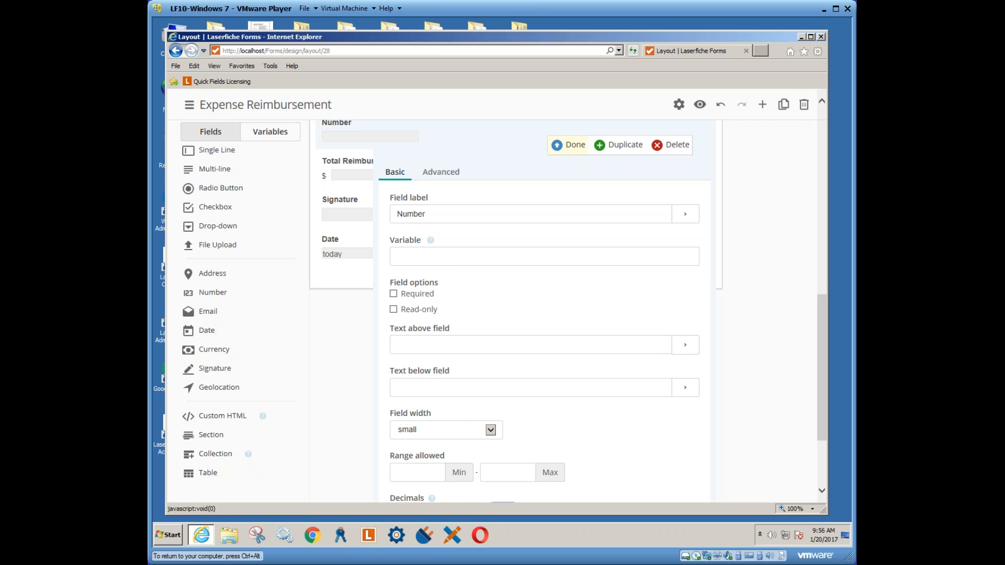
click(570, 148)
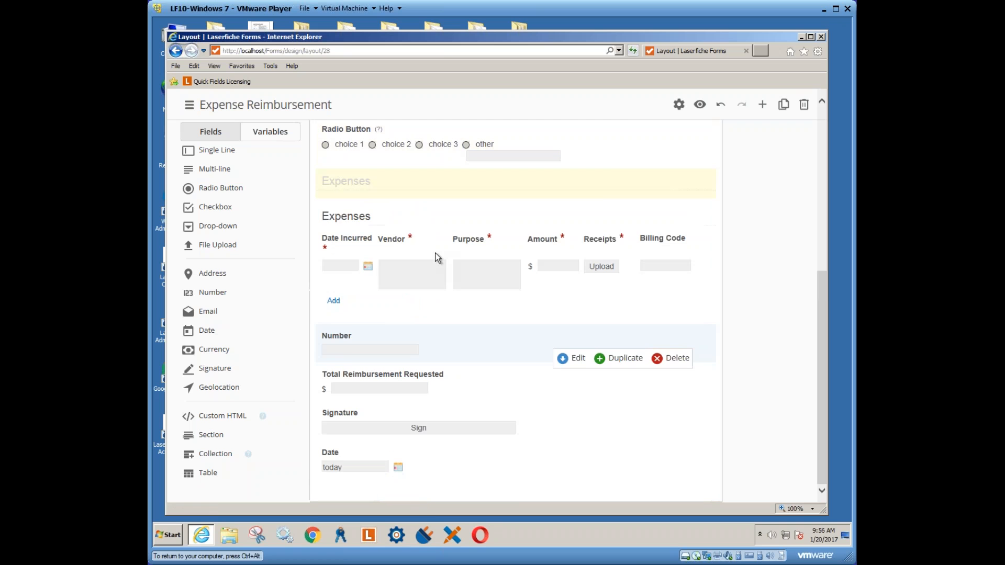
click(701, 104)
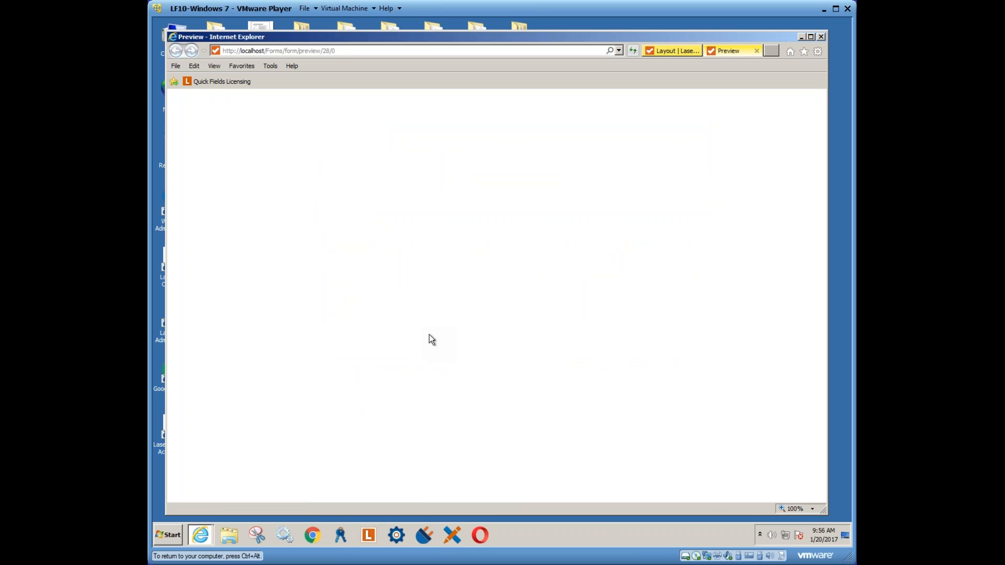
scroll(366, 387, down, 4)
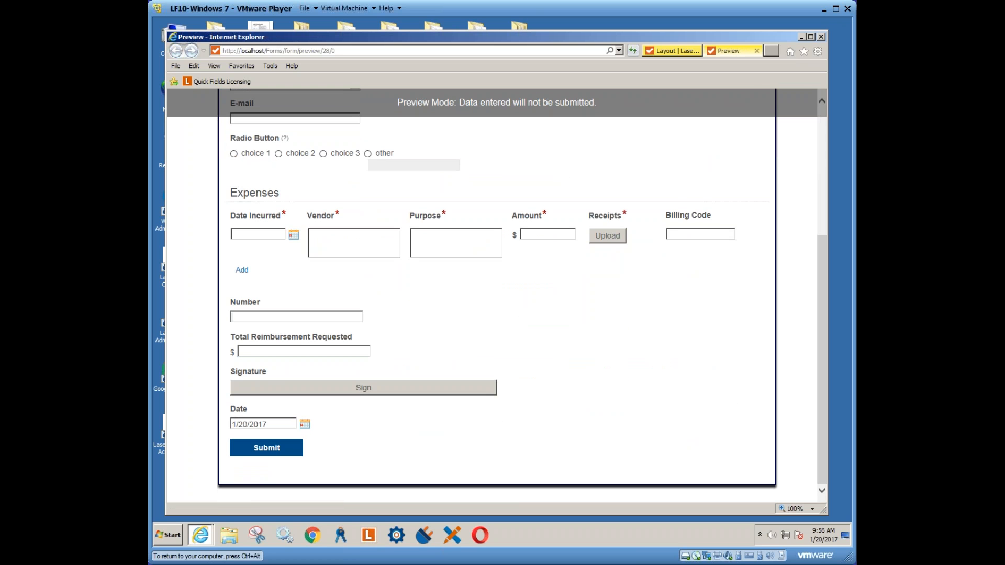
text(2000)
click(289, 346)
click(758, 51)
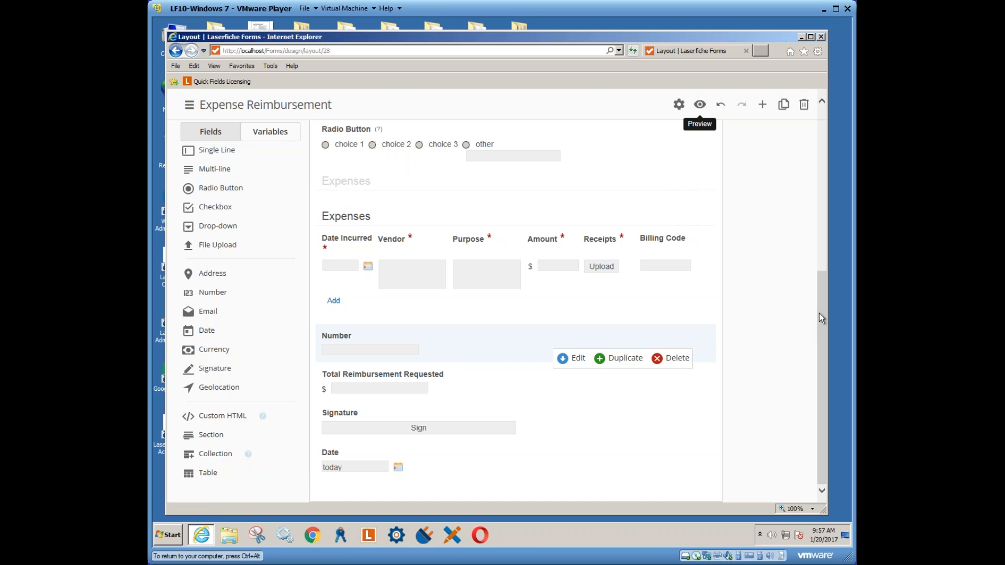
Scroll down the form canvas and select the Expenses table
mouse_move(820, 318)
mouse_down()
mouse_move(822, 326)
mouse_move(826, 229)
mouse_move(824, 261)
mouse_move(768, 406)
mouse_up()
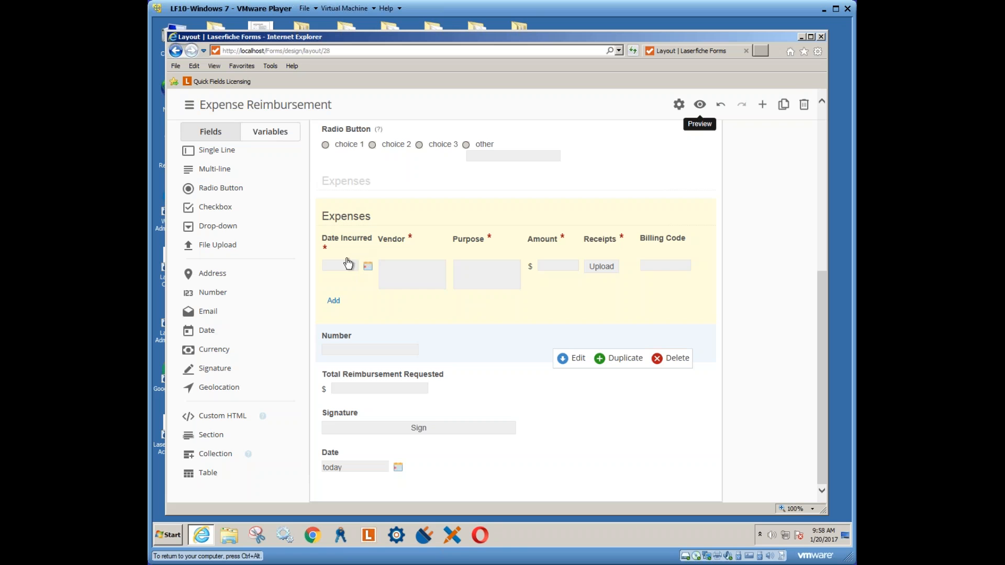
click(388, 263)
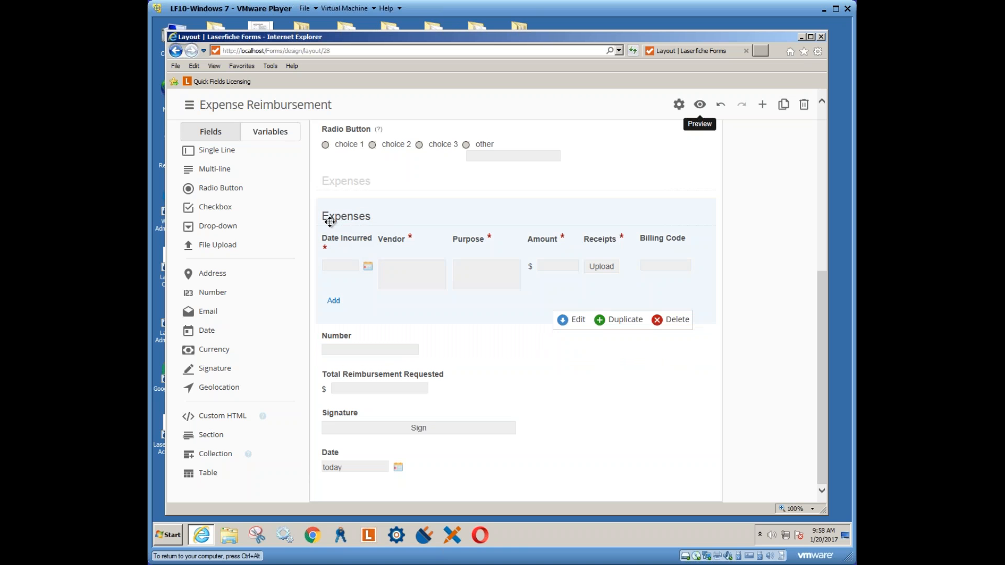
Look through the Expenses table's settings panel, then close it with Done
click(574, 322)
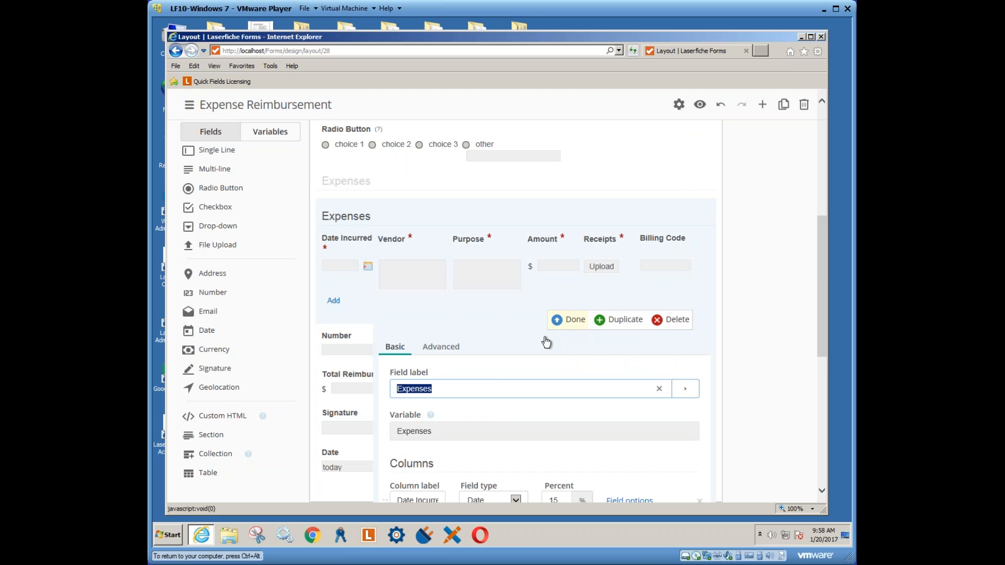
scroll(476, 376, down, 1)
scroll(476, 376, down, 1)
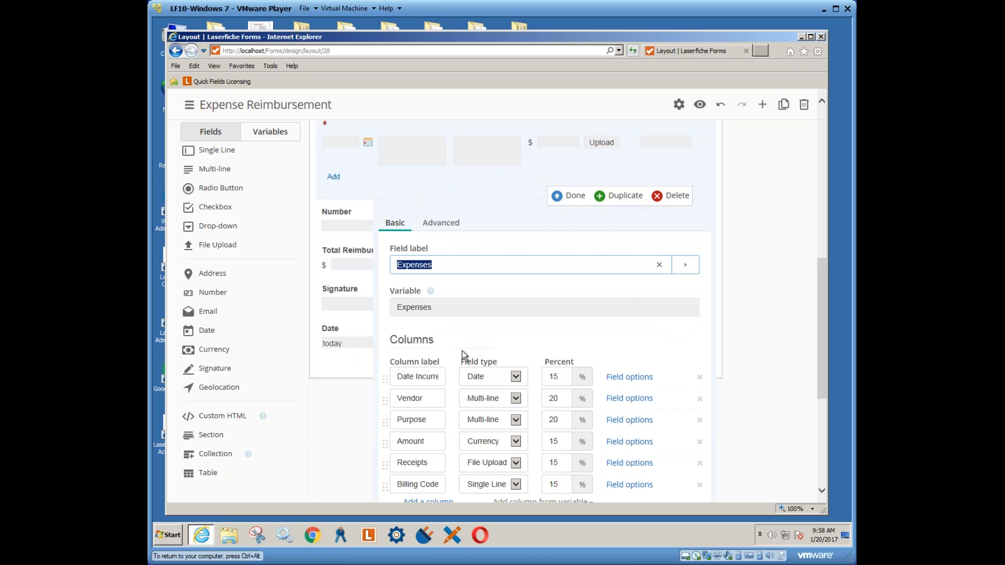
scroll(462, 355, down, 2)
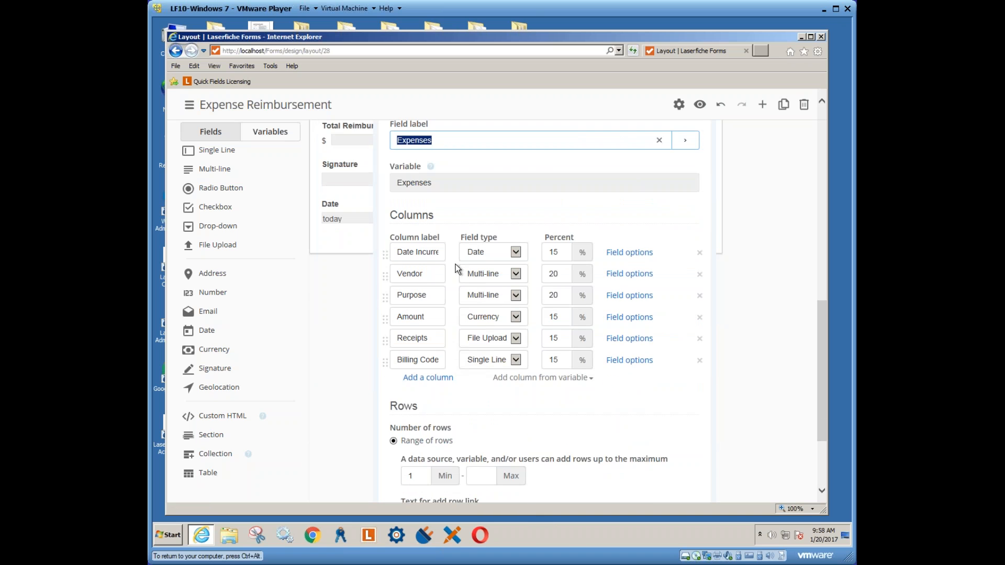
scroll(441, 419, down, 2)
scroll(657, 223, up, 5)
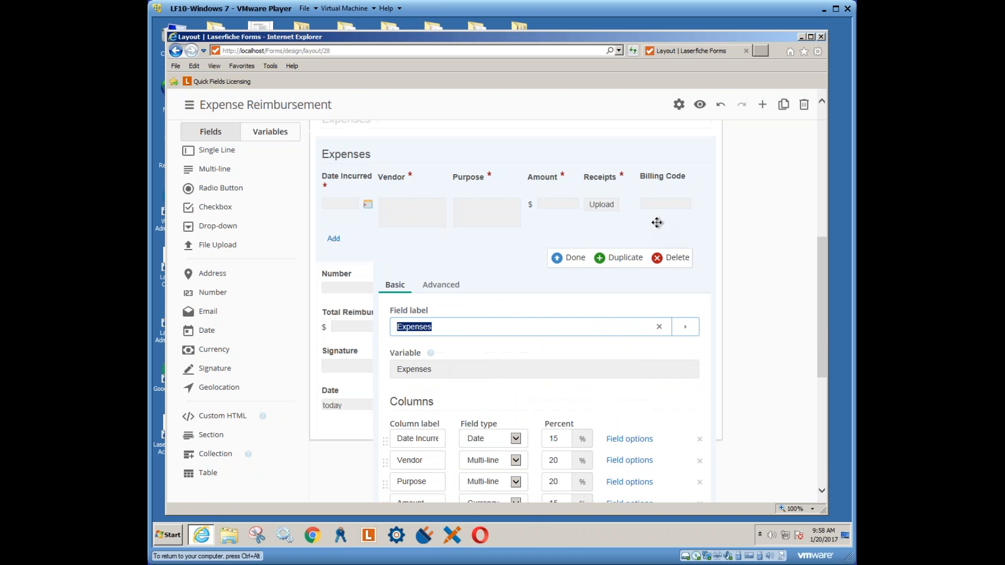
click(570, 258)
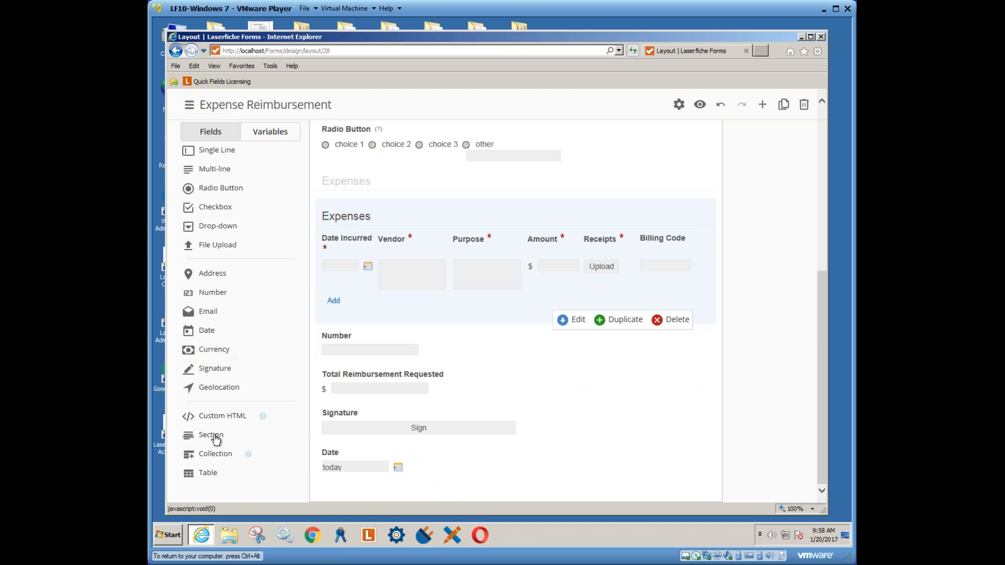
drag(207, 473, 364, 458)
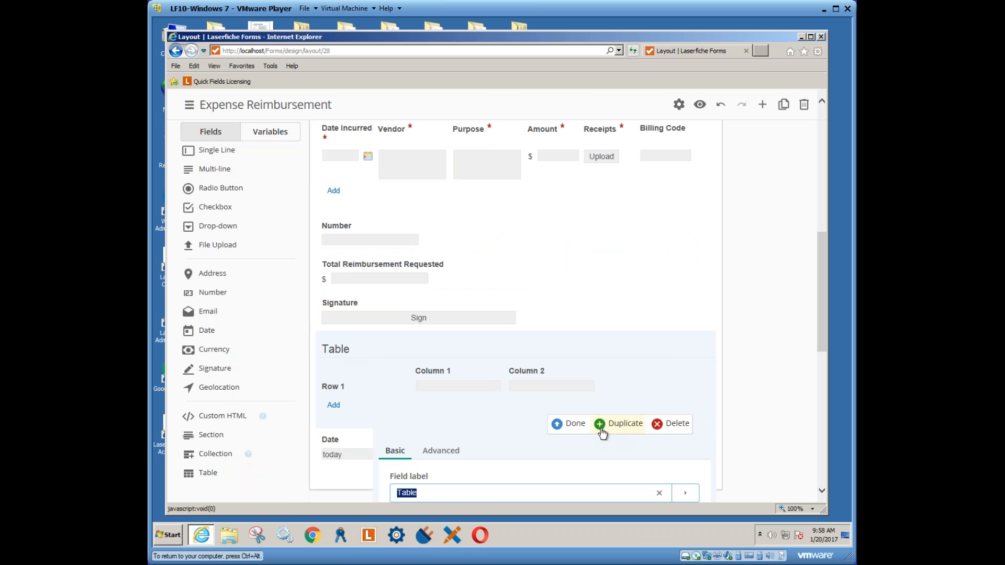
click(673, 427)
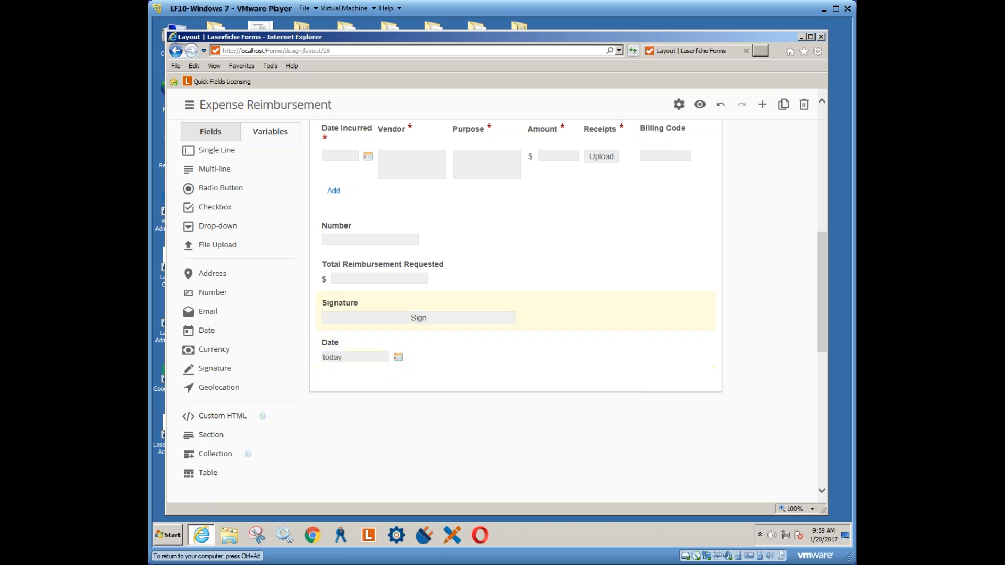
Add a Collection field at the form's end, duplicate it, then delete the duplicate
mouse_move(249, 458)
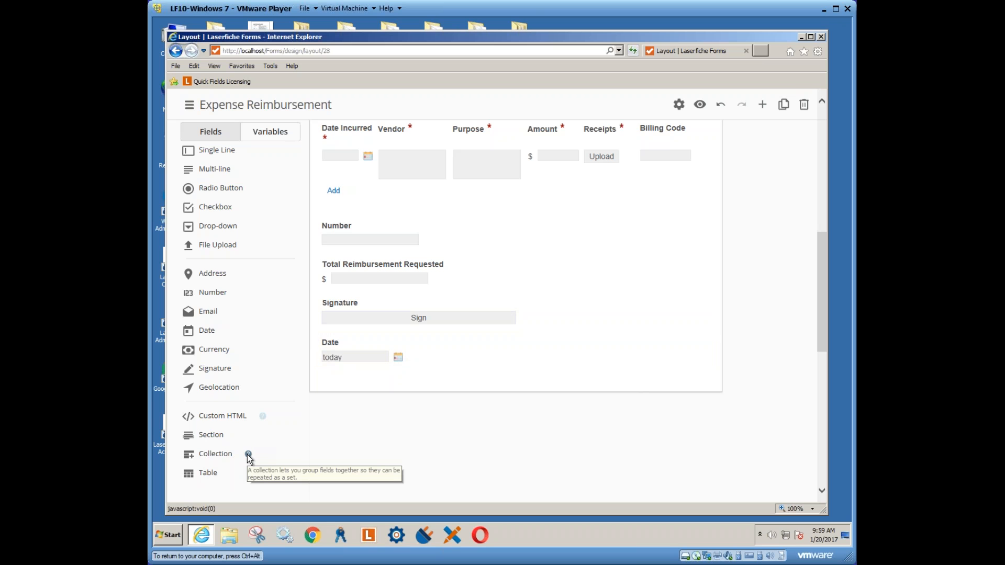
click(249, 459)
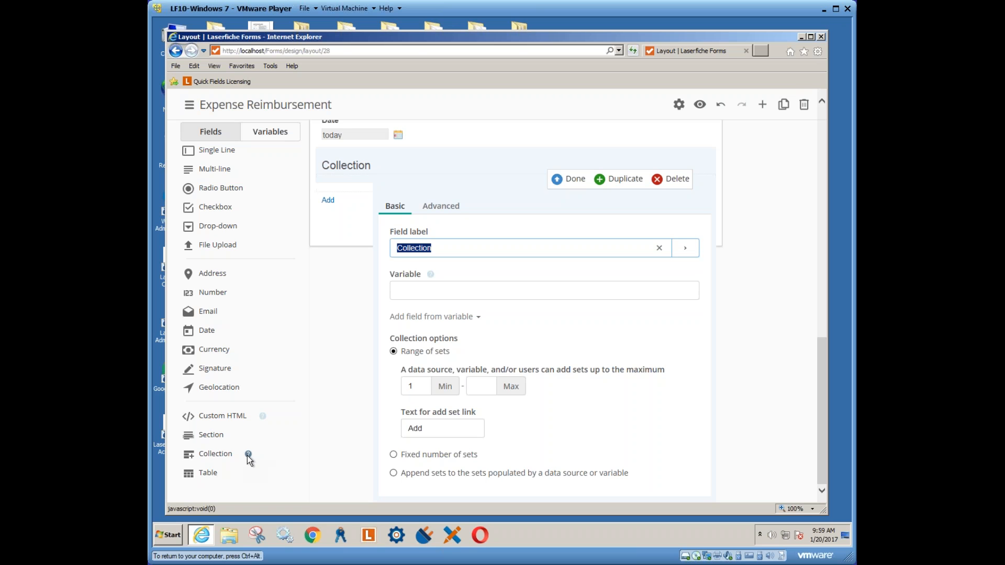
click(249, 453)
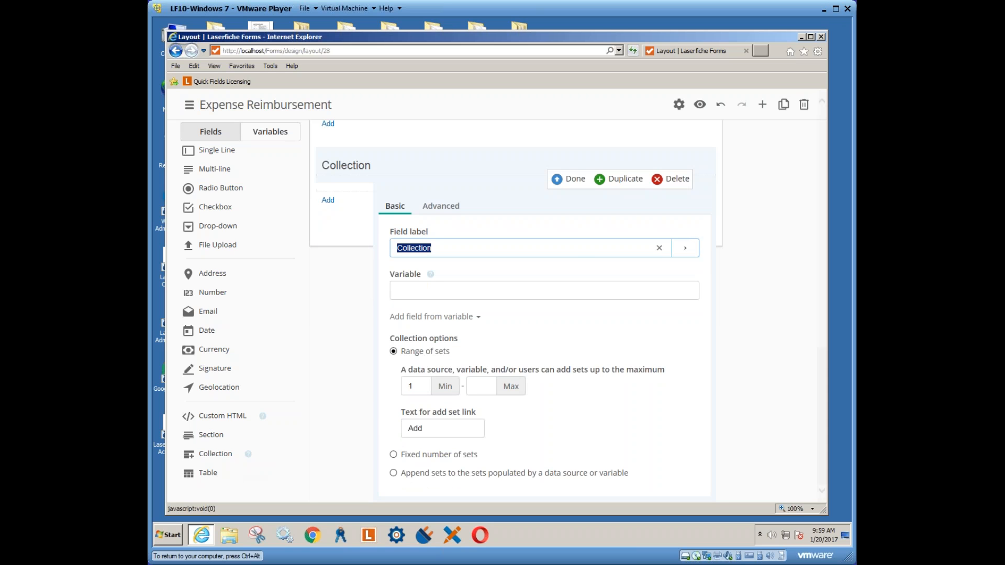
click(675, 180)
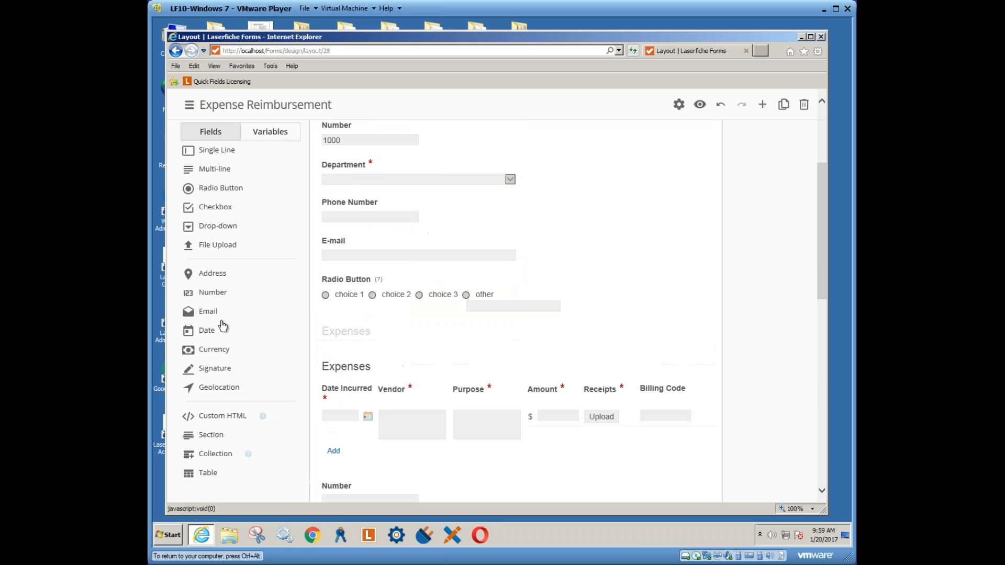
scroll(359, 182, up, 3)
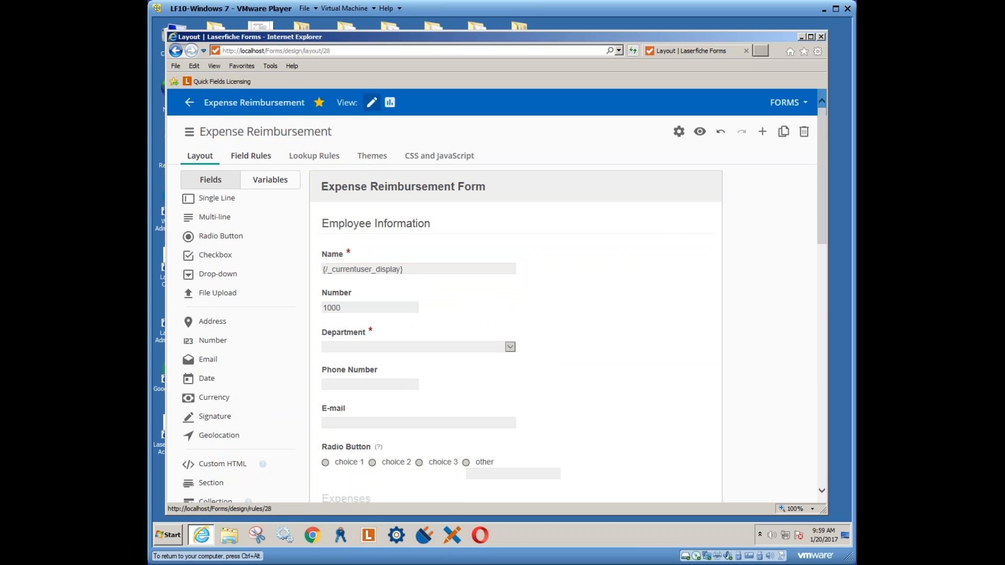
Save a field rule showing Expenses when Department is Department 3, then preview the form
click(248, 160)
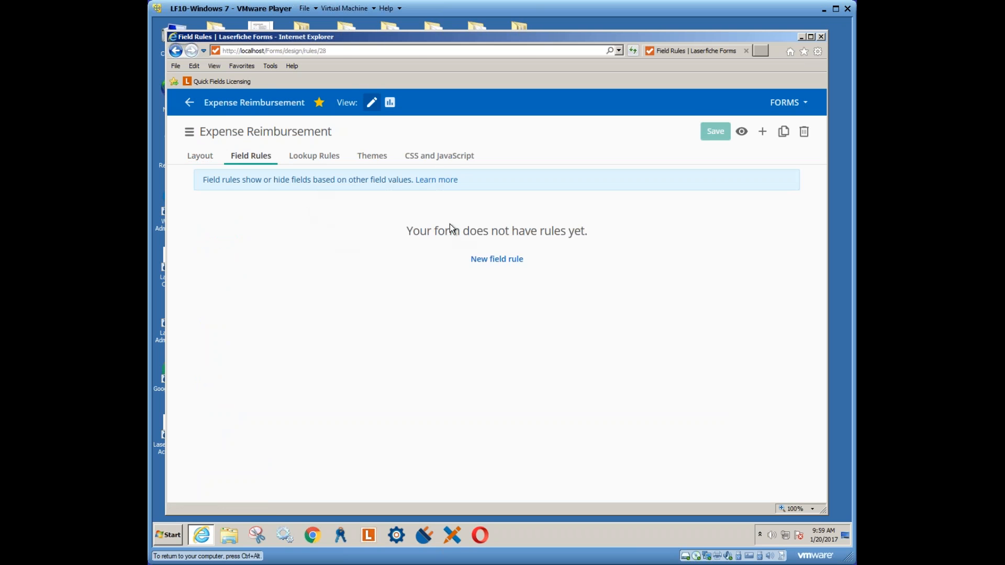
click(499, 265)
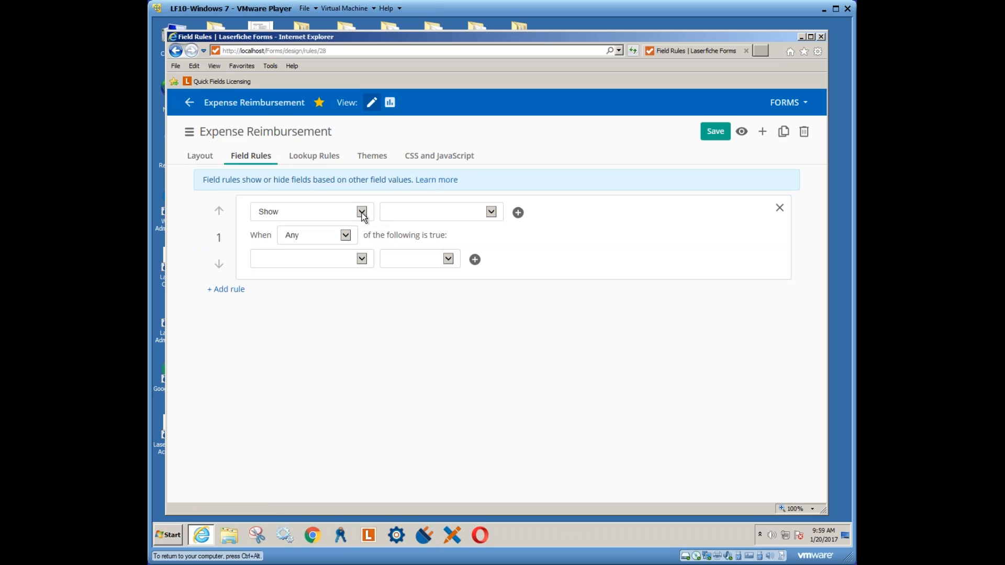
click(493, 213)
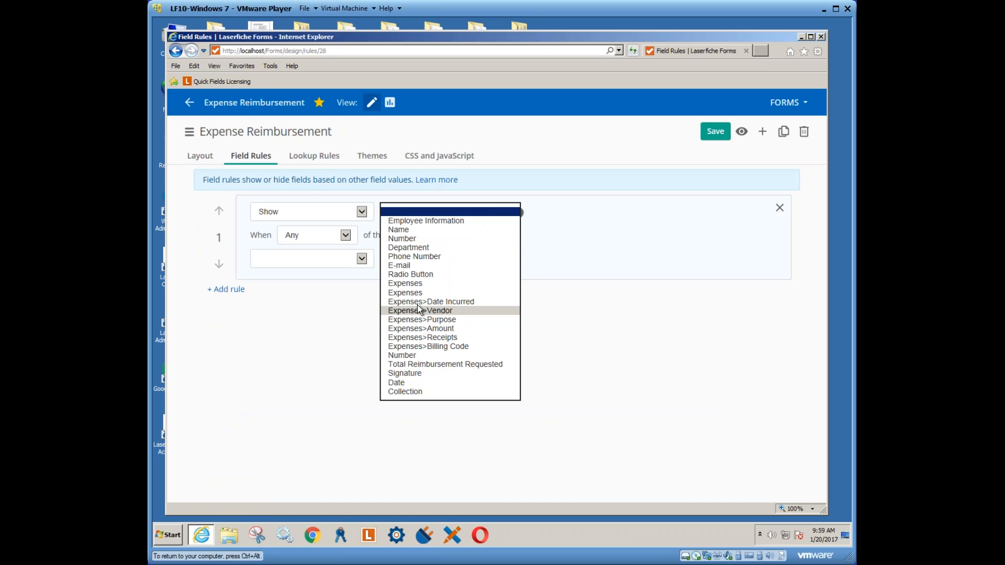
click(411, 287)
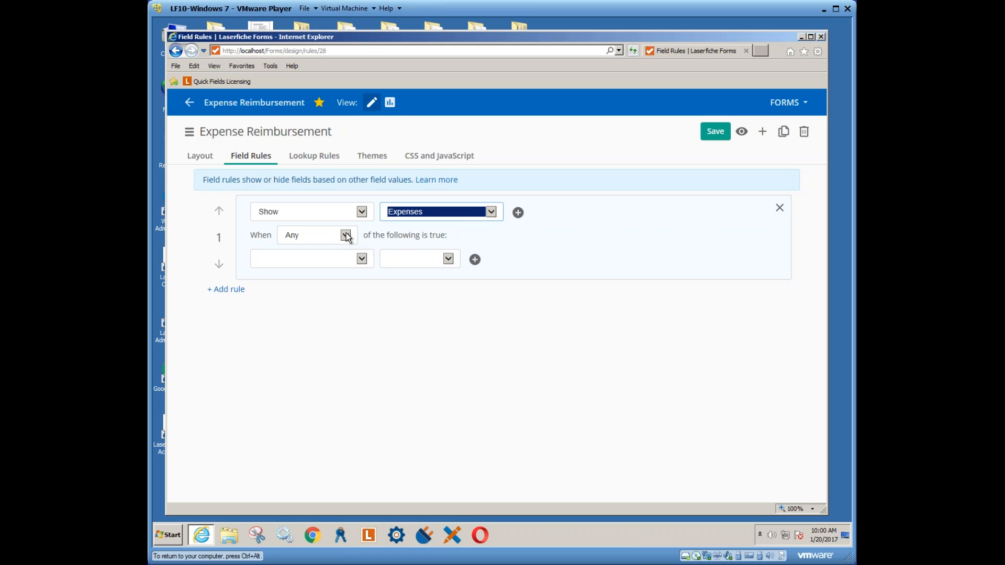
click(362, 259)
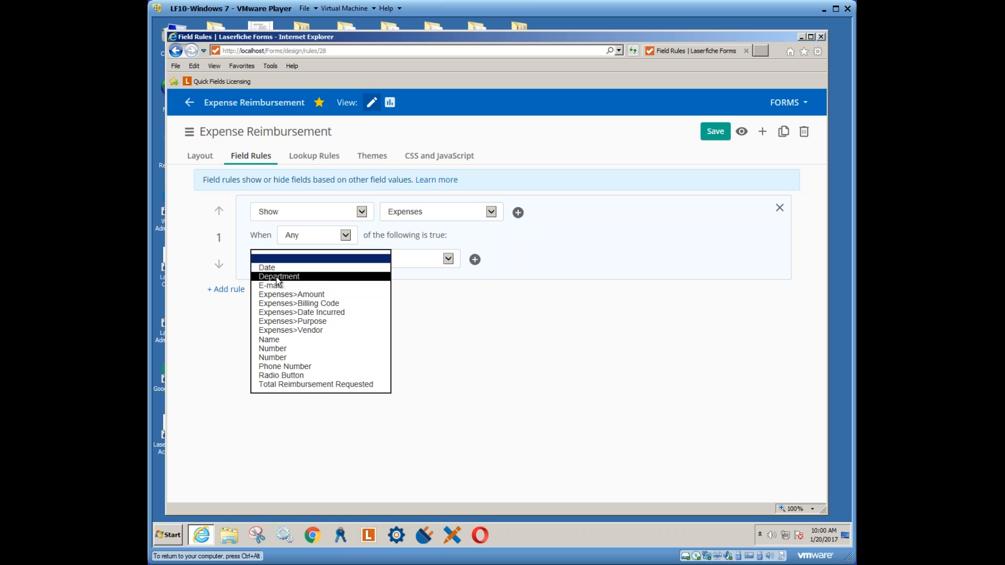
click(278, 281)
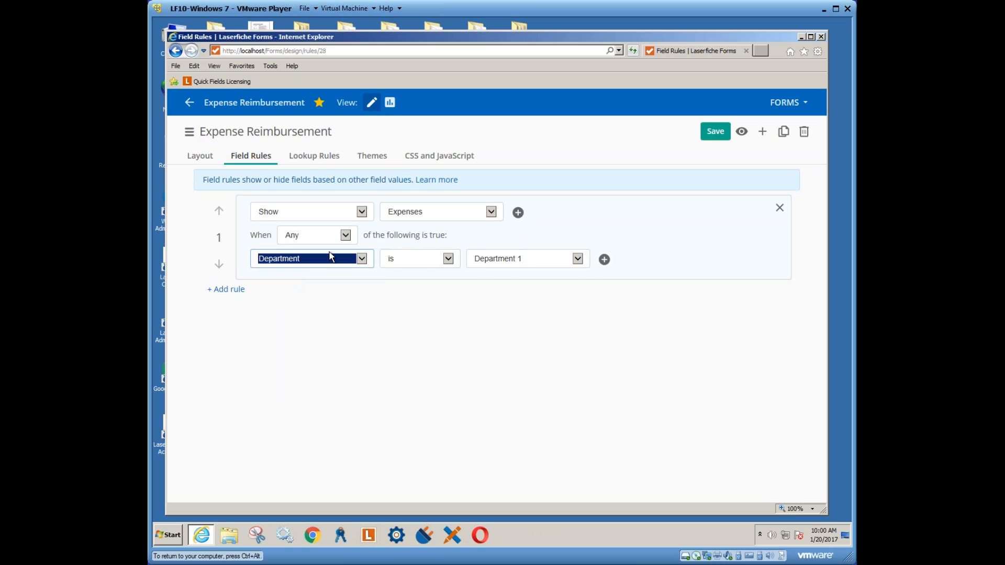
click(577, 259)
click(521, 277)
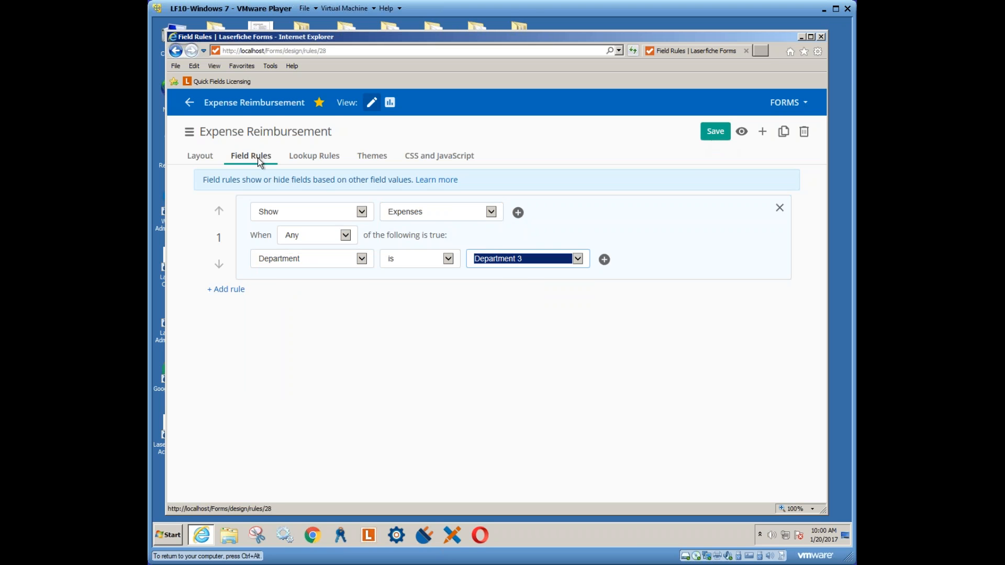
click(716, 131)
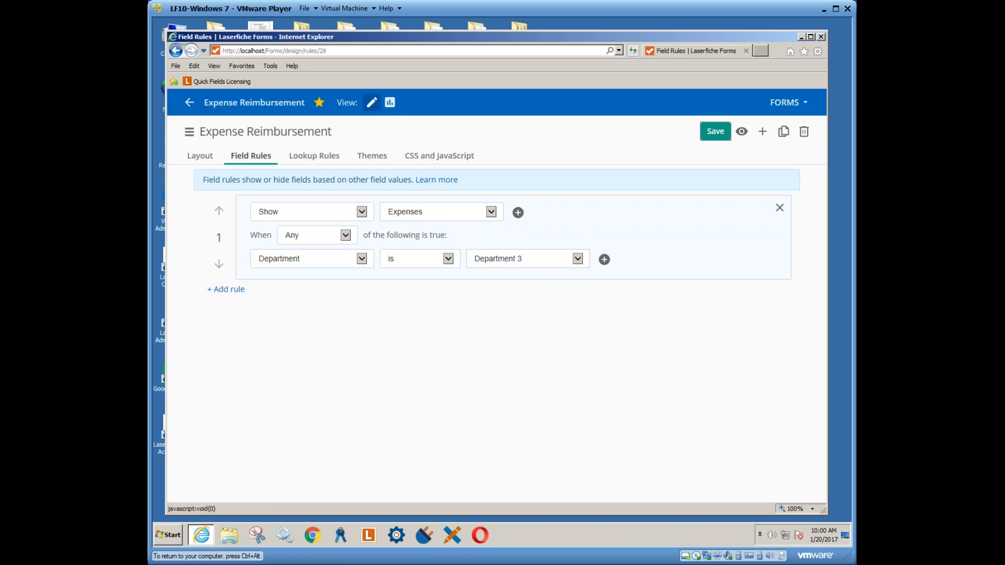
click(741, 132)
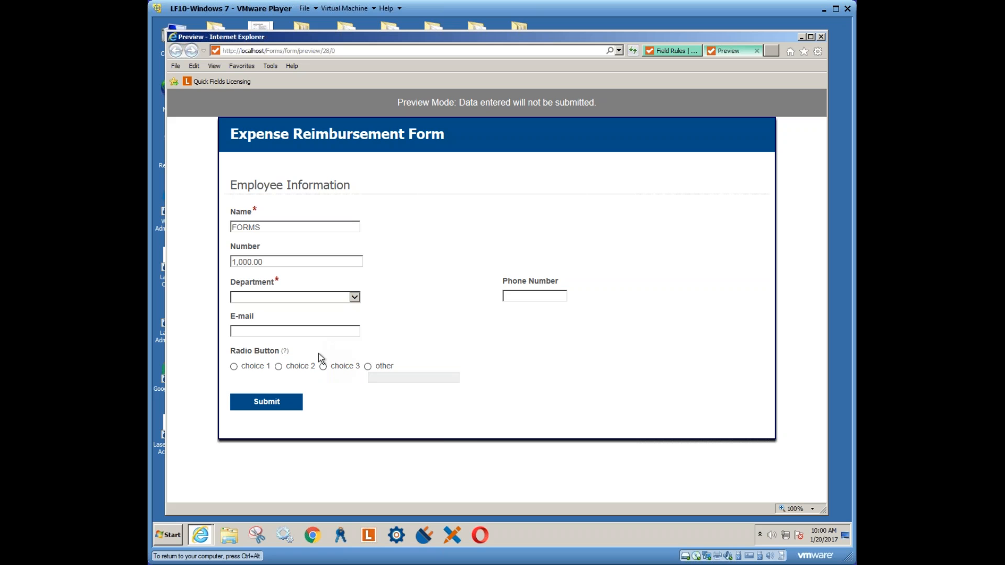
In the preview, pick Department 2 then Department 3 to confirm Expenses appears, then close it
click(354, 297)
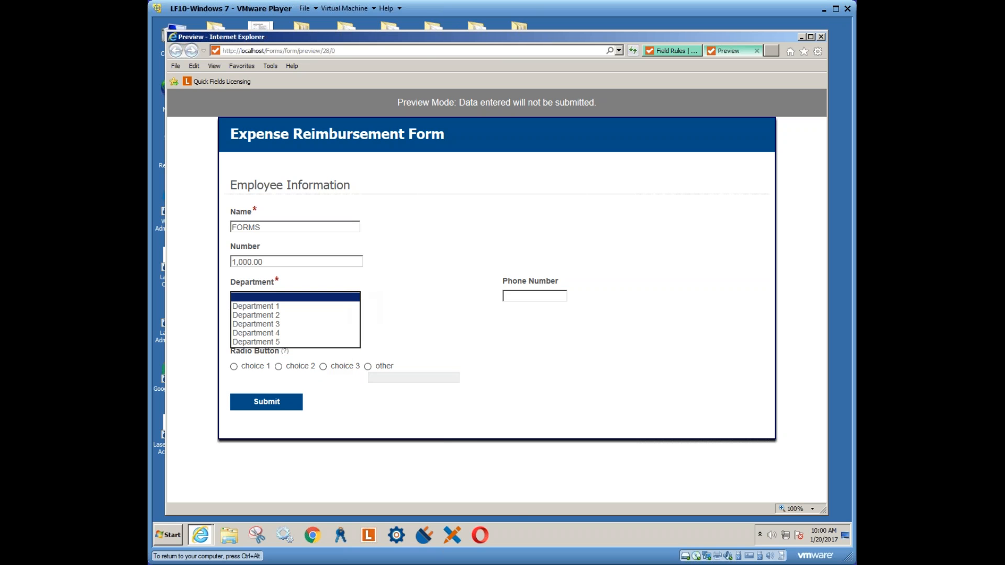
click(276, 315)
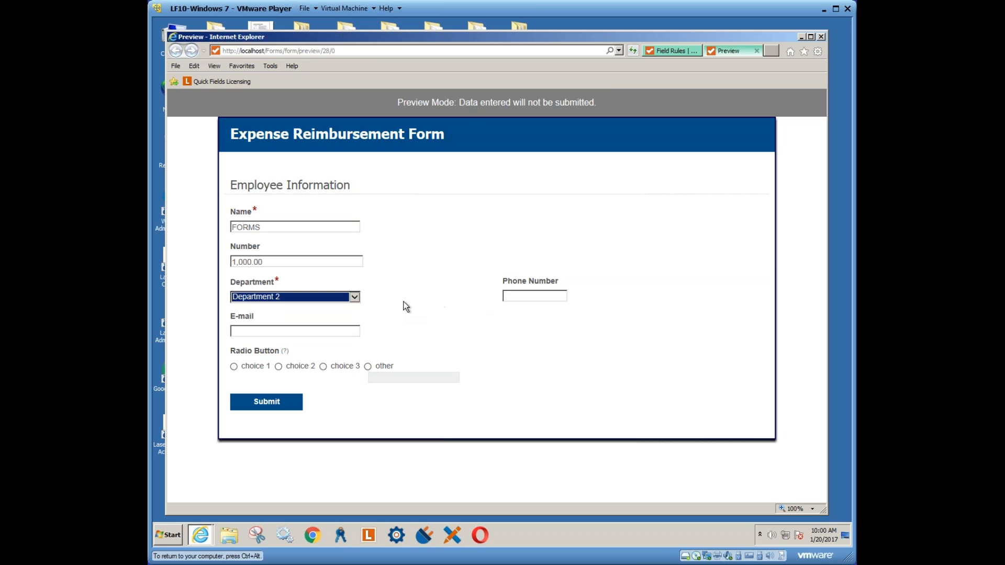
click(355, 297)
click(288, 308)
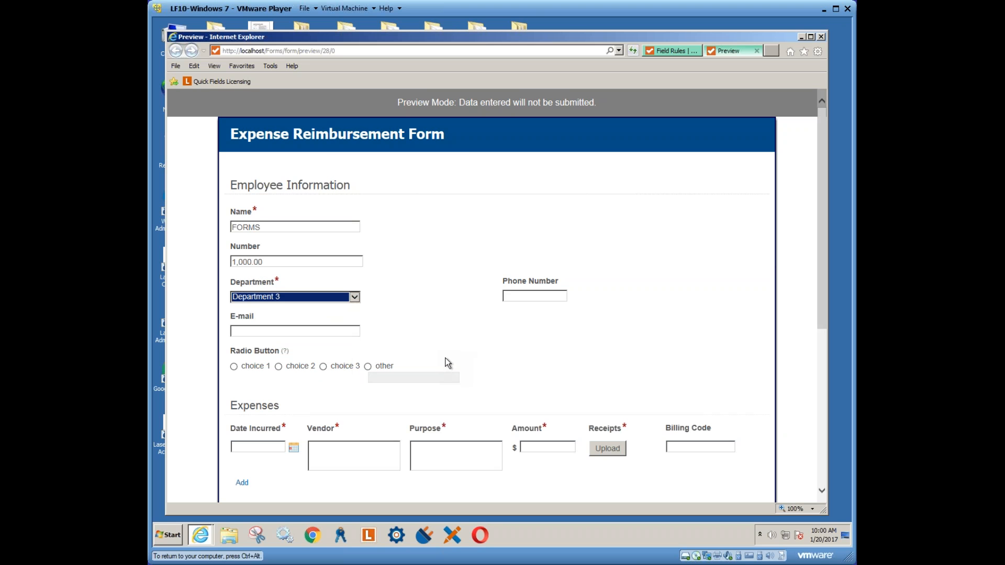
scroll(447, 363, down, 2)
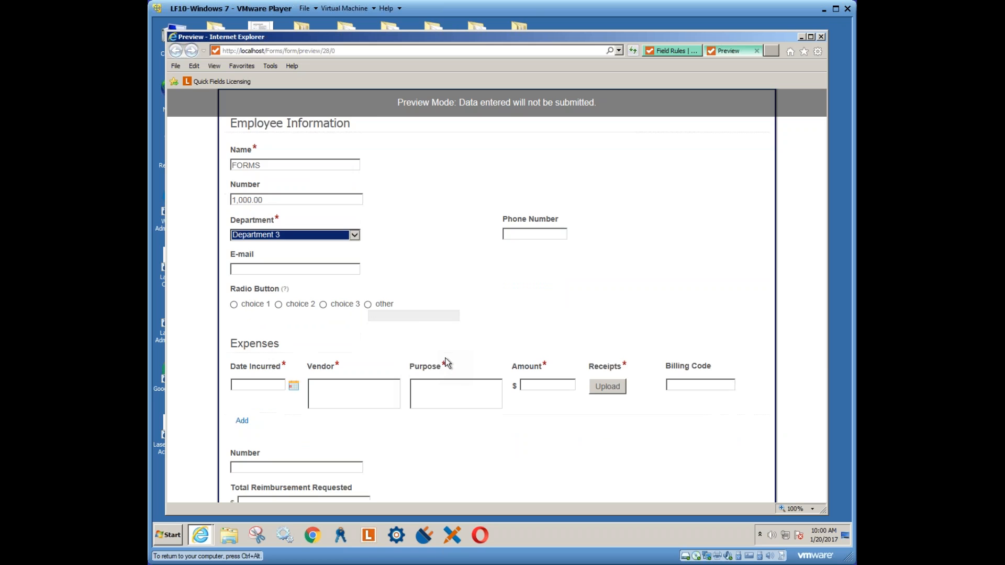
click(756, 51)
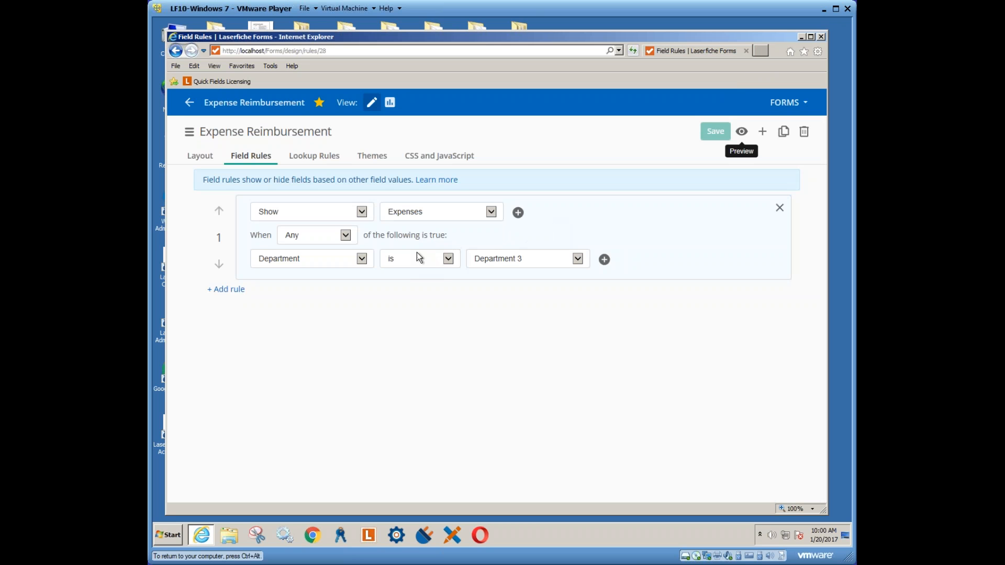
Switch the rule from Show to Hide for Expenses and preview the form again
click(361, 212)
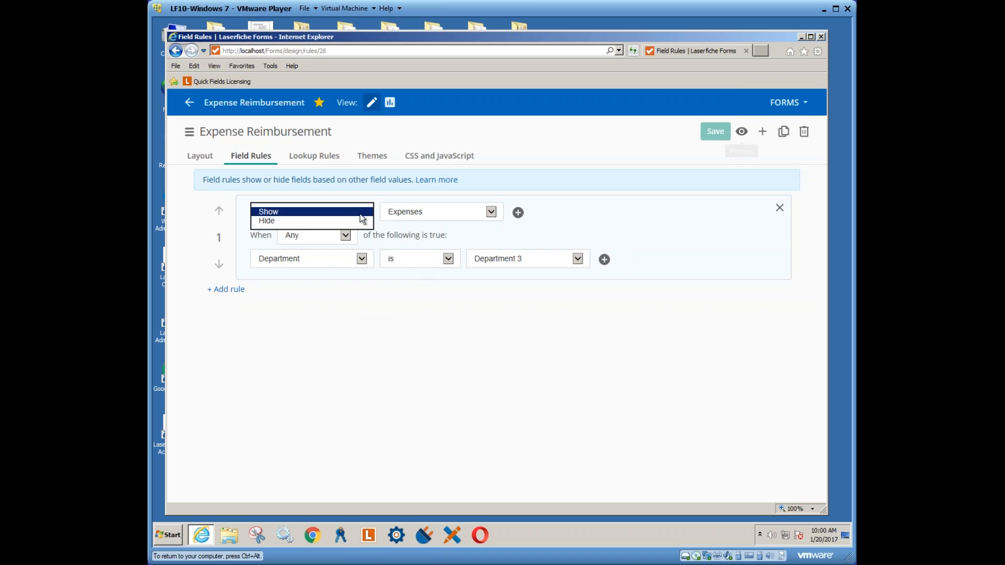
click(282, 222)
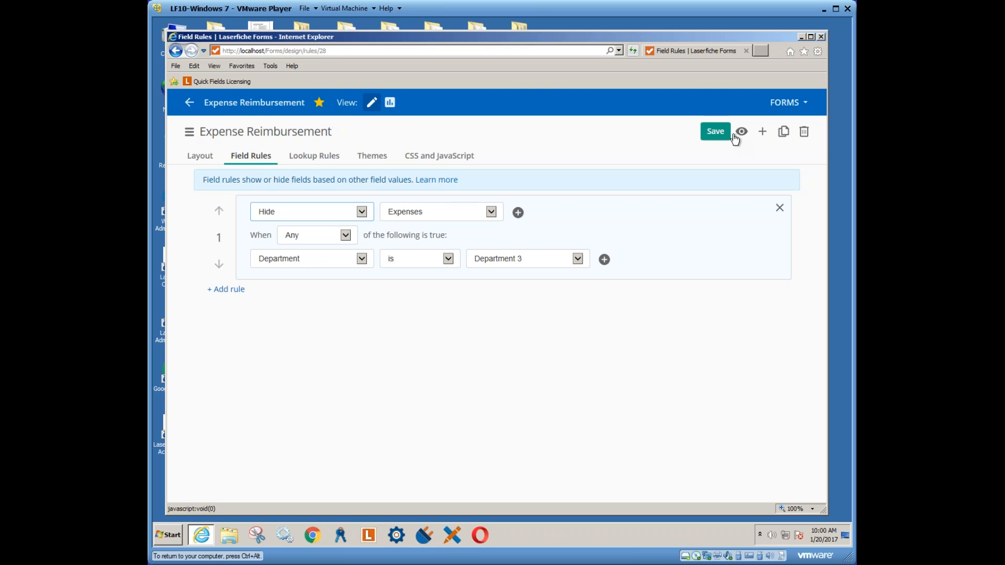
click(742, 132)
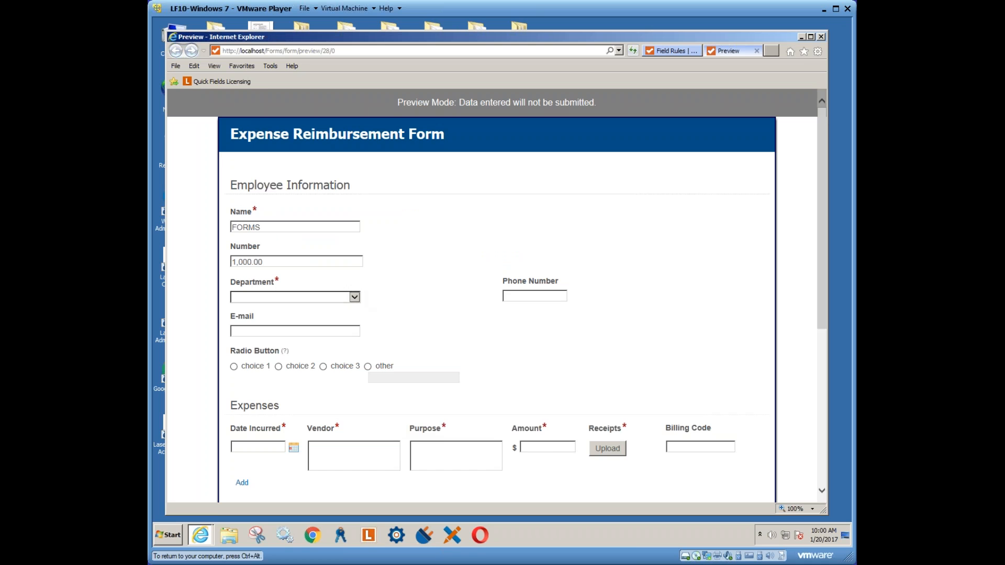
Select Department 3 in the preview and check that the Expenses section hides
click(354, 296)
click(275, 325)
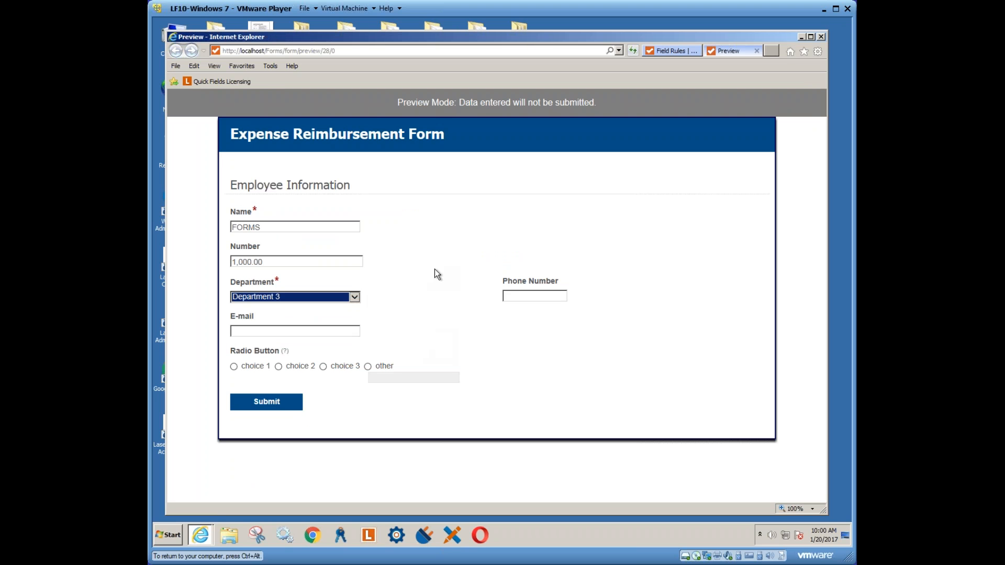
Close the preview and give the form the Law Enforcement default theme with its red banner
click(757, 51)
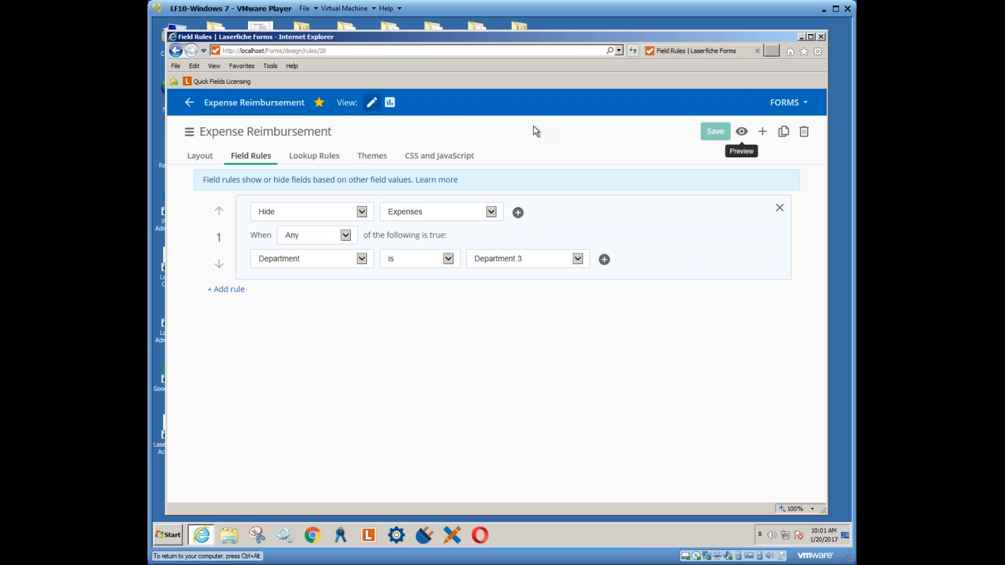
click(368, 160)
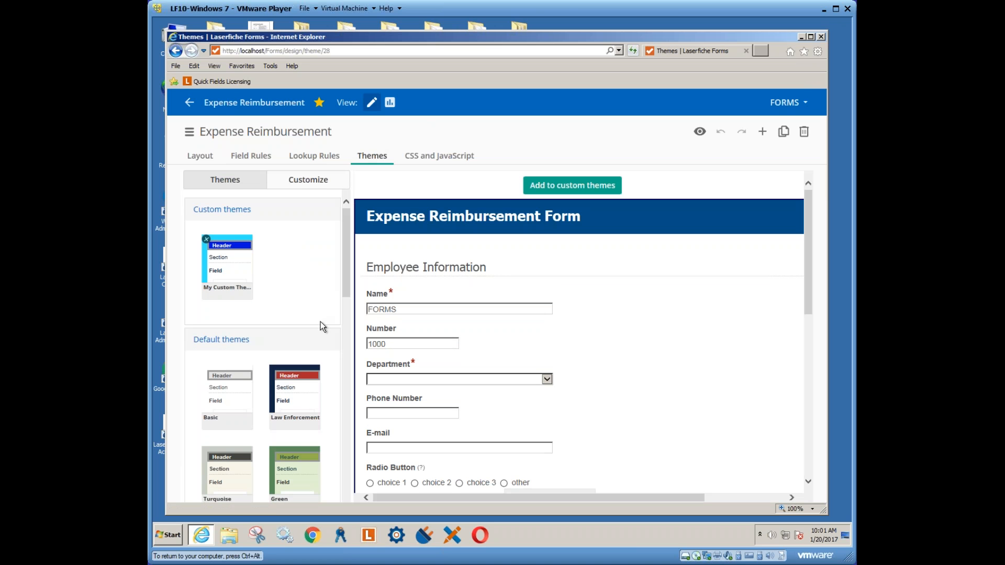
click(301, 378)
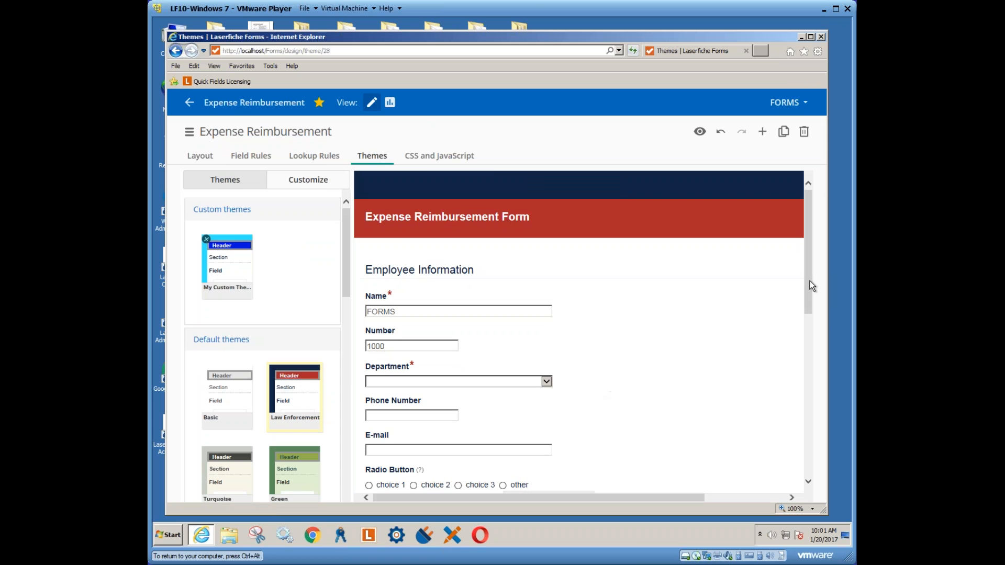
drag(813, 287, 815, 357)
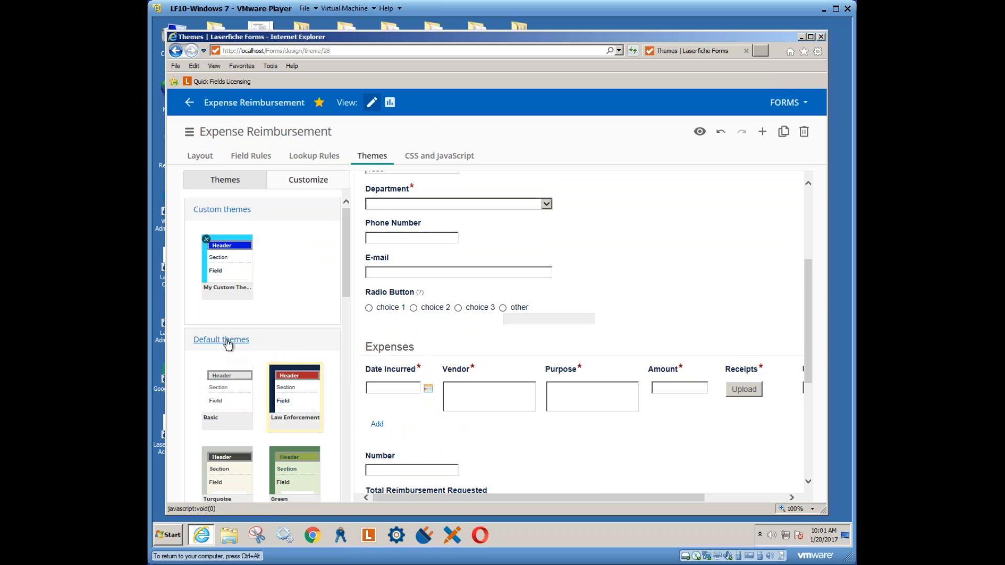
click(296, 183)
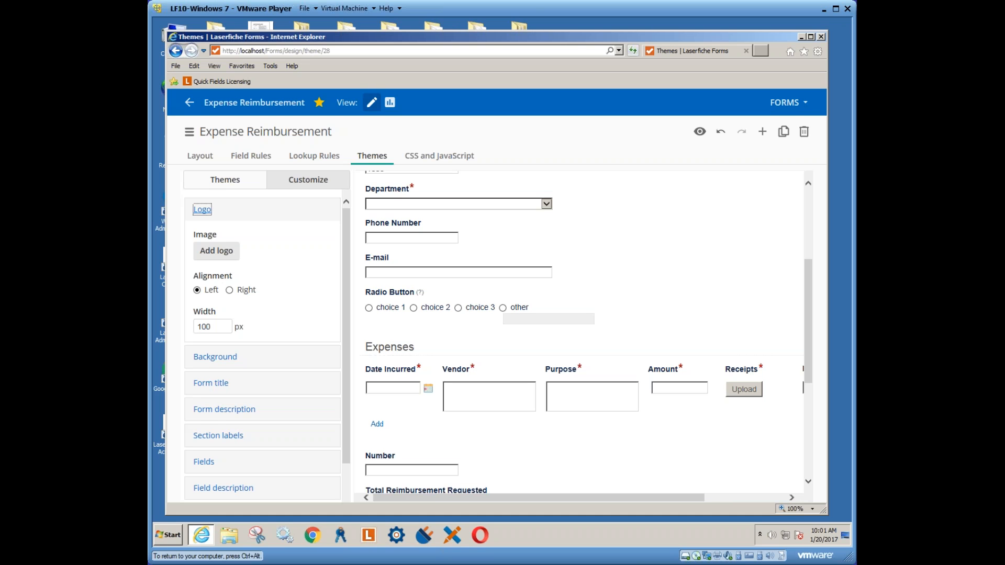
click(223, 361)
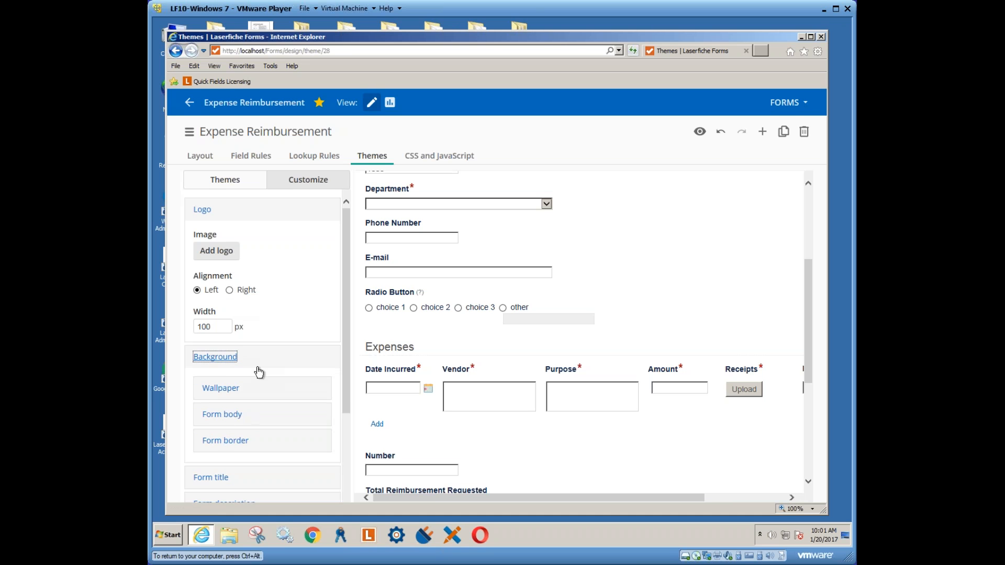
scroll(347, 366, down, 3)
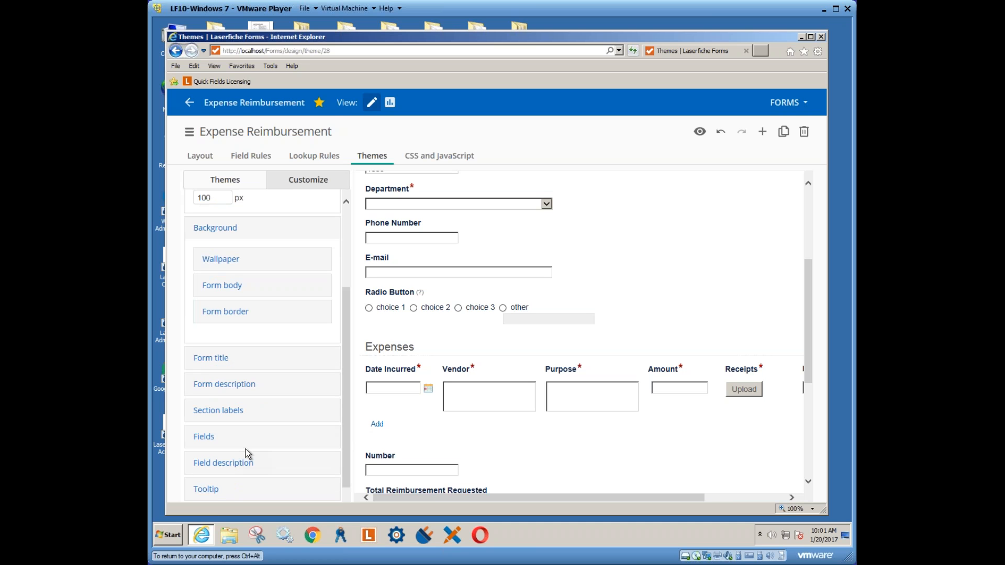
scroll(345, 395, up, 3)
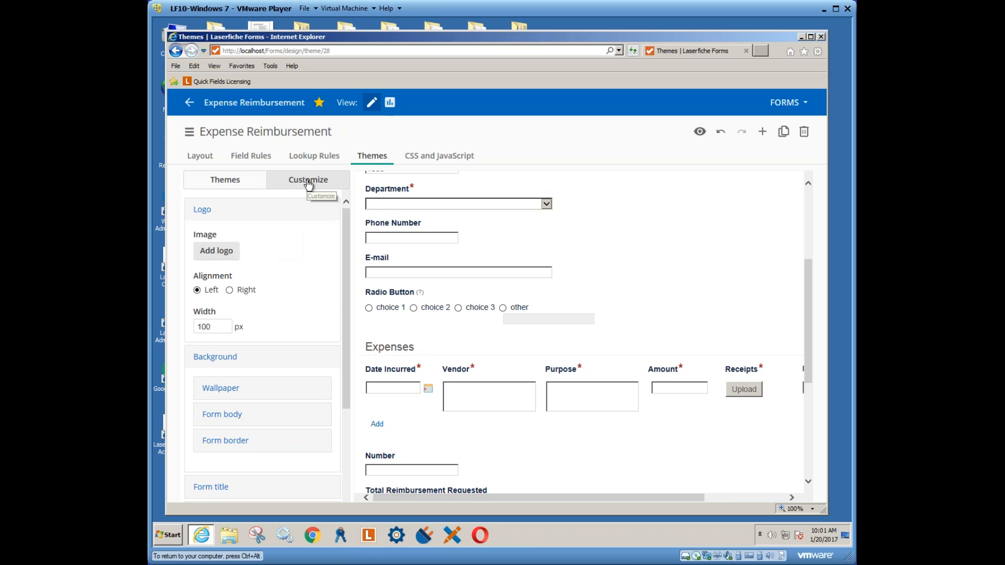
click(202, 210)
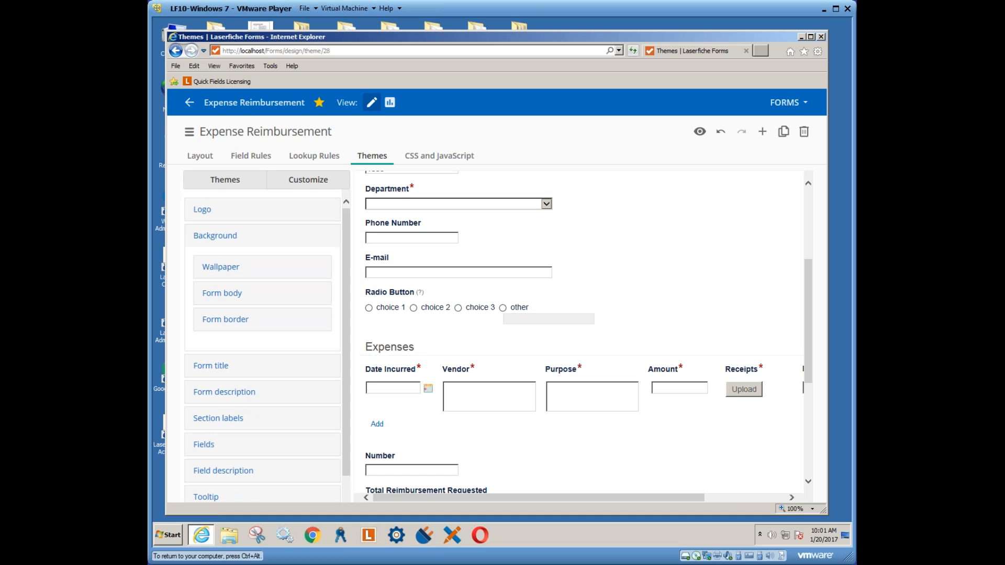
click(250, 186)
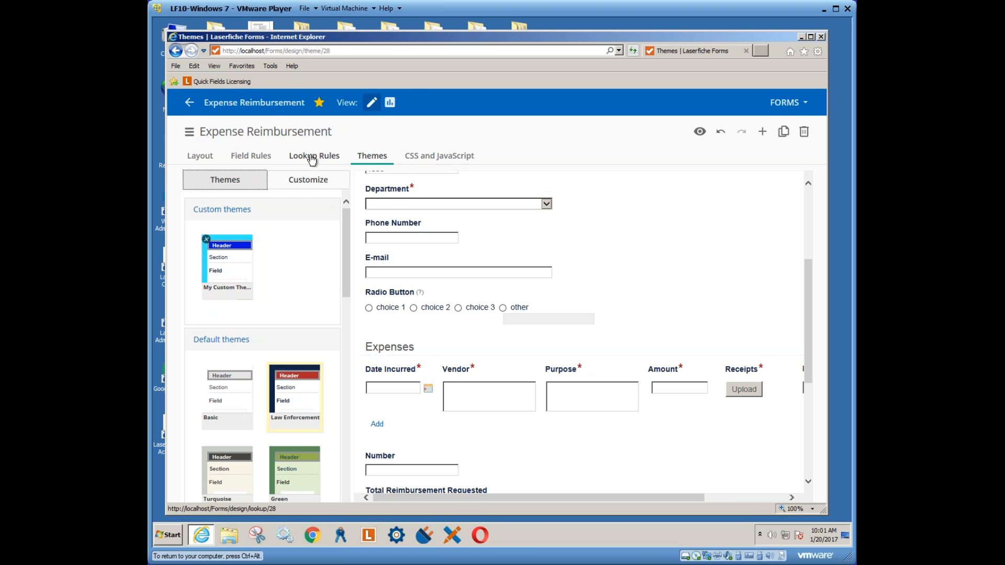
Create a new lookup rule using ExternalTables Link, Table / View, and the Owners table
click(252, 156)
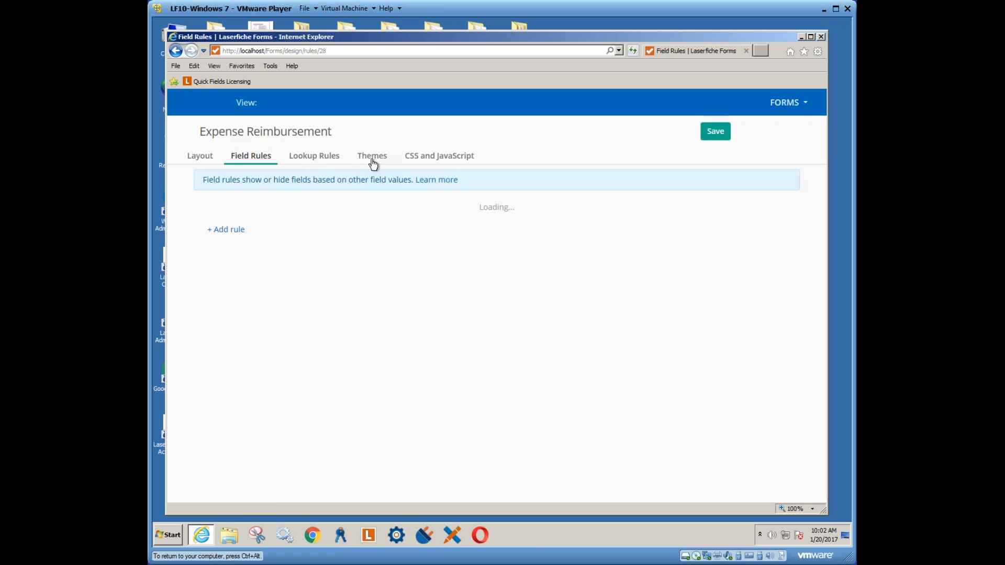
click(308, 158)
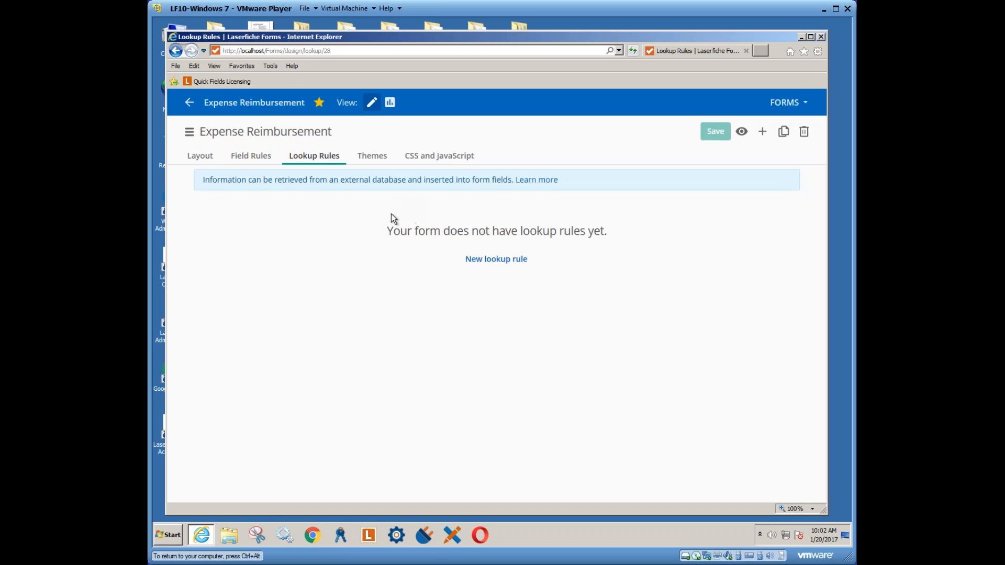
click(487, 259)
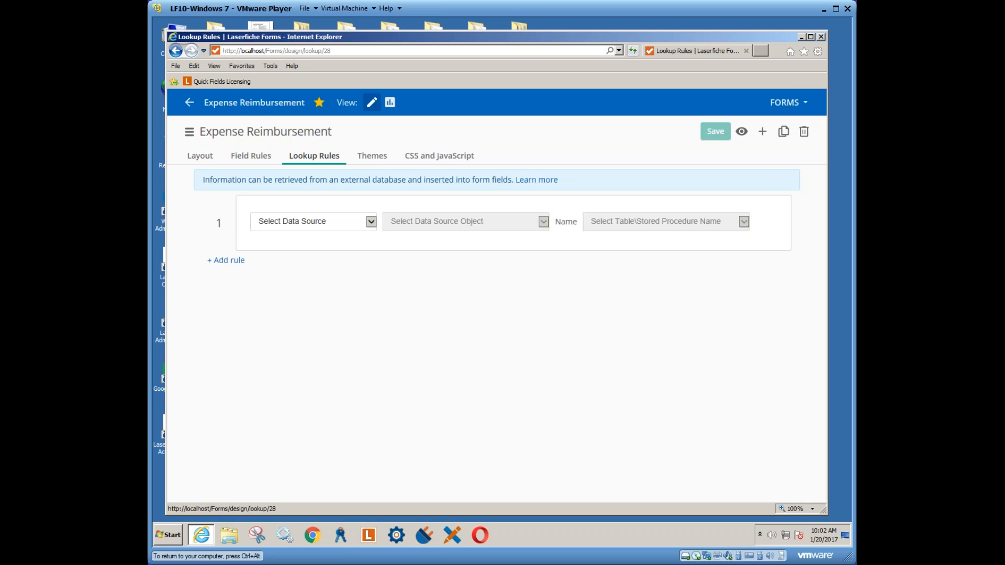
click(372, 221)
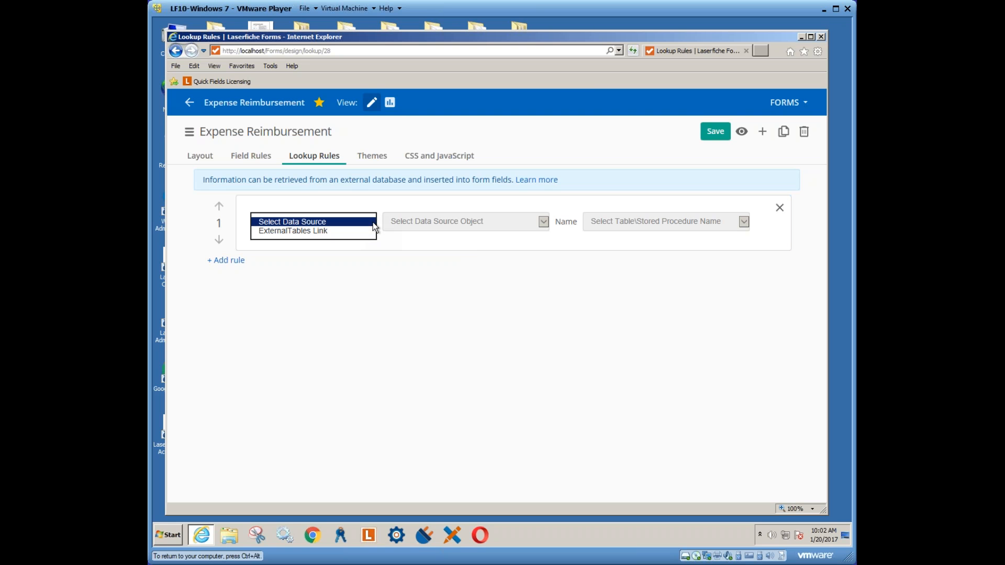
click(301, 232)
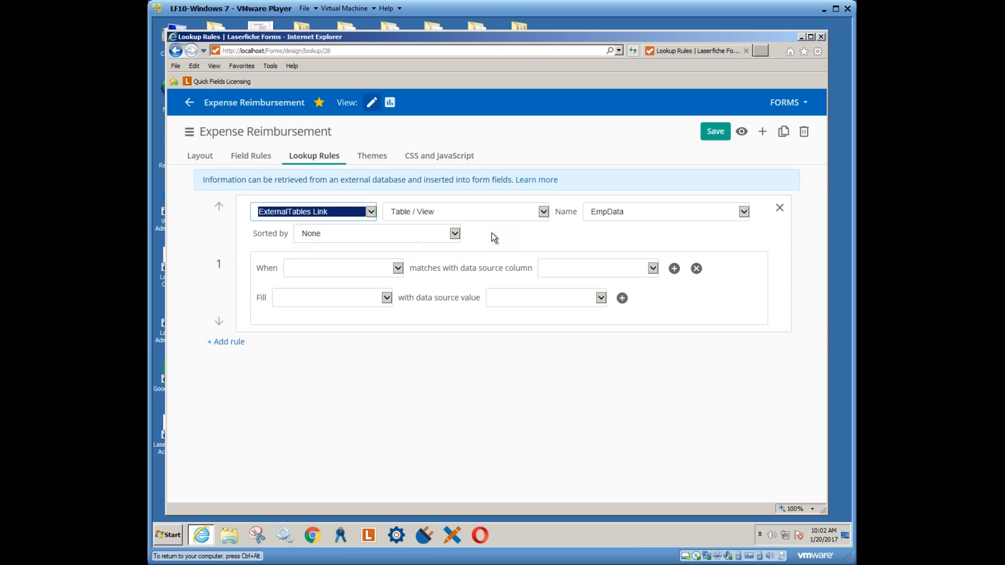
click(543, 213)
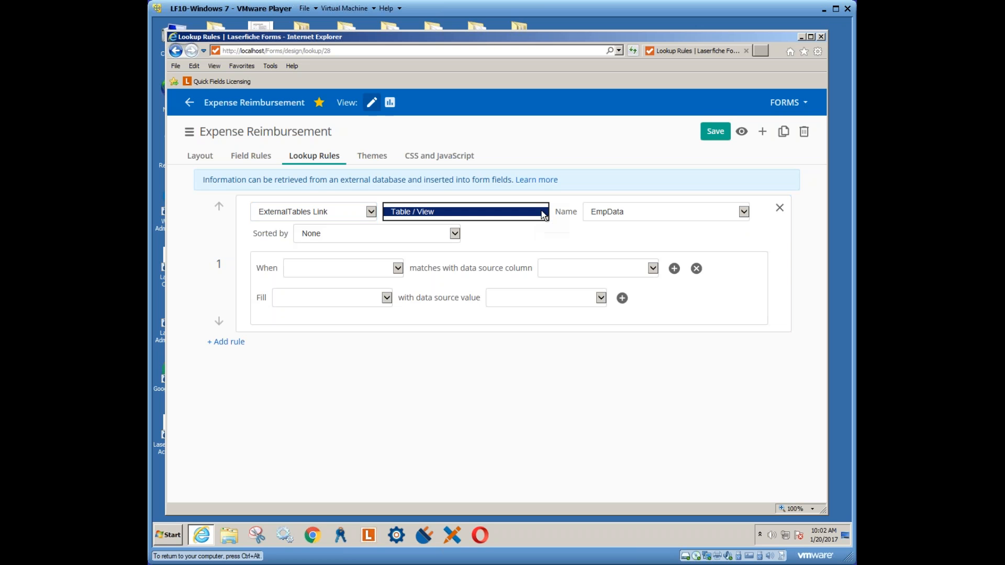
click(747, 214)
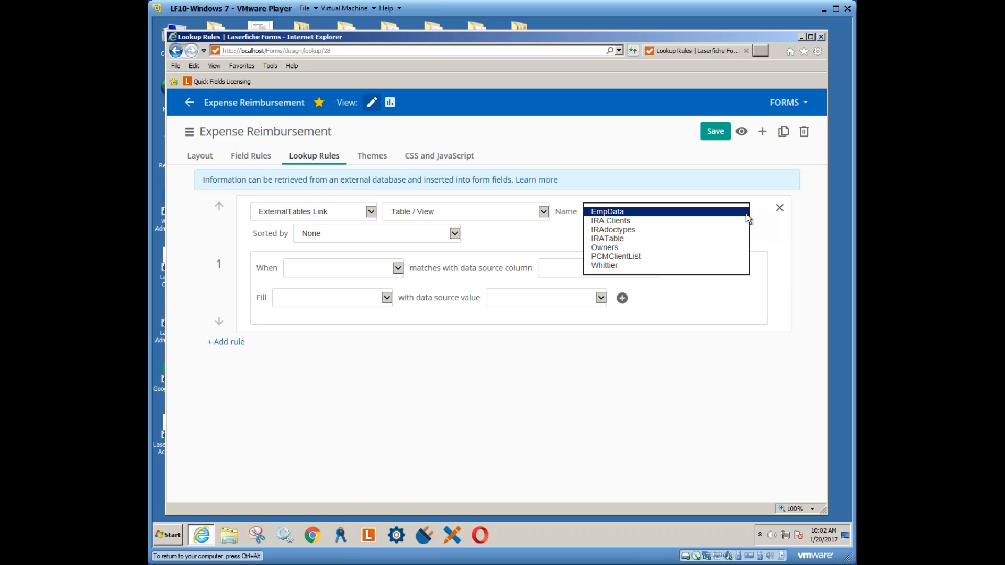
click(618, 248)
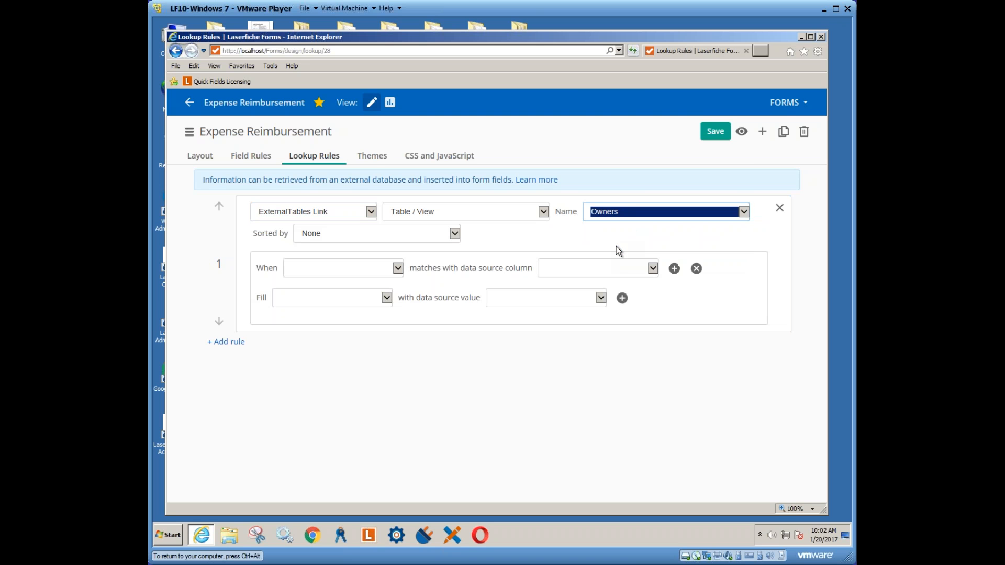
Match the Name field to the Owner column and fill E-mail with Lname
click(399, 269)
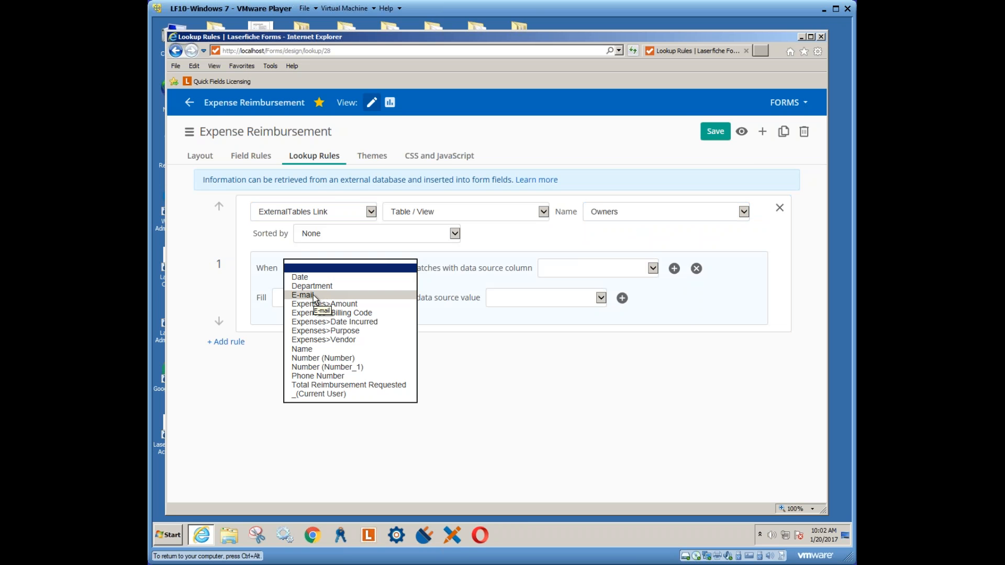
click(319, 350)
click(654, 269)
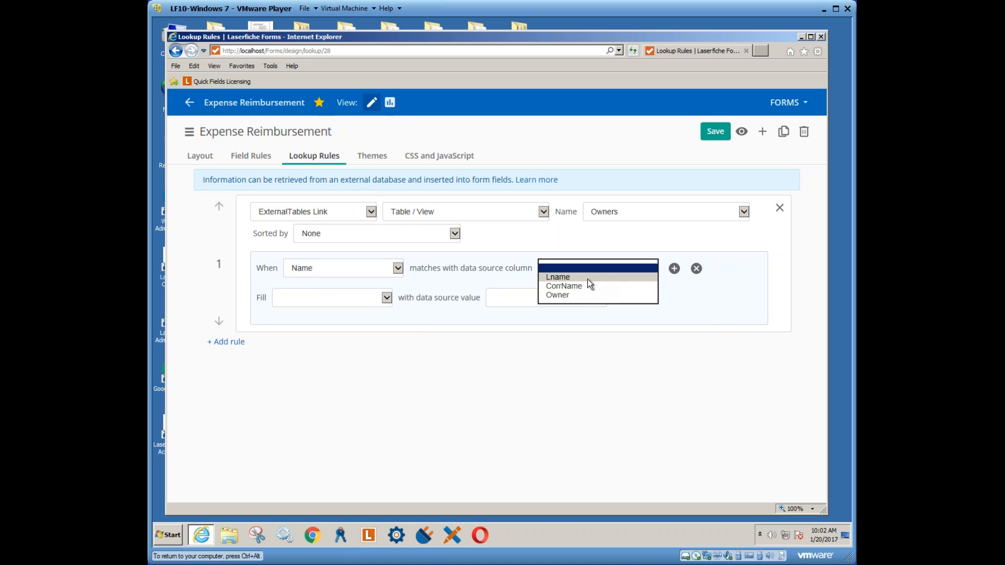
click(569, 294)
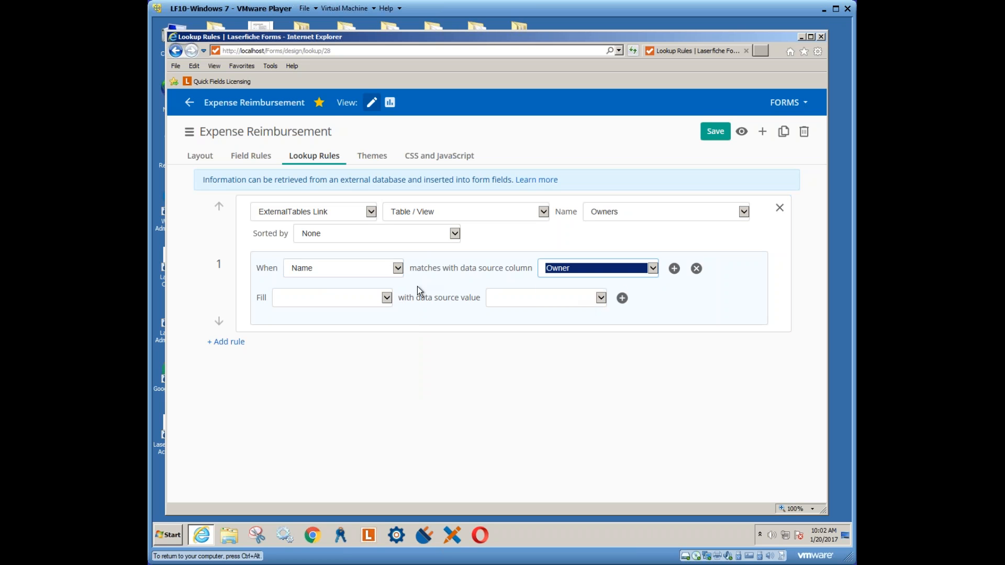
click(387, 297)
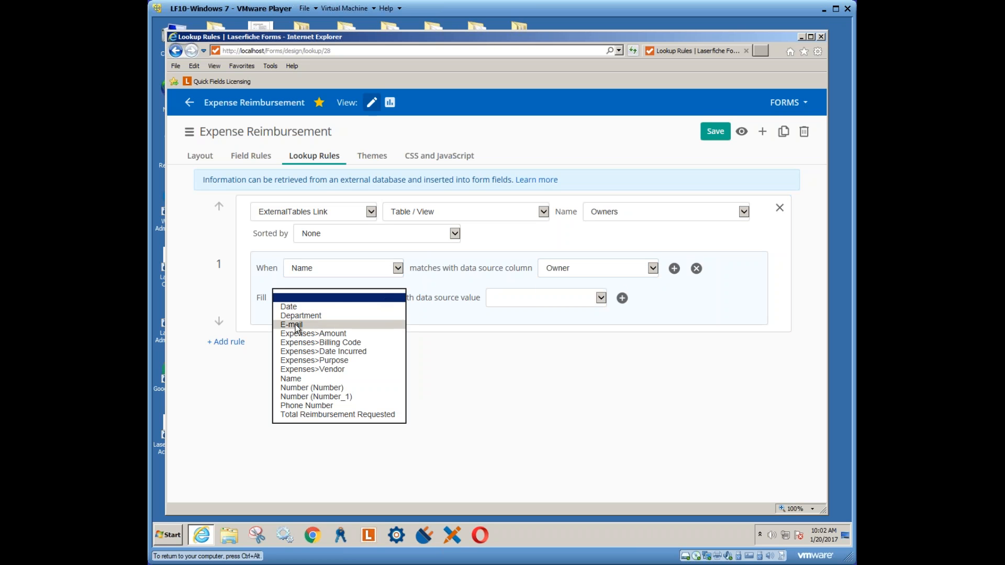
click(316, 325)
click(601, 298)
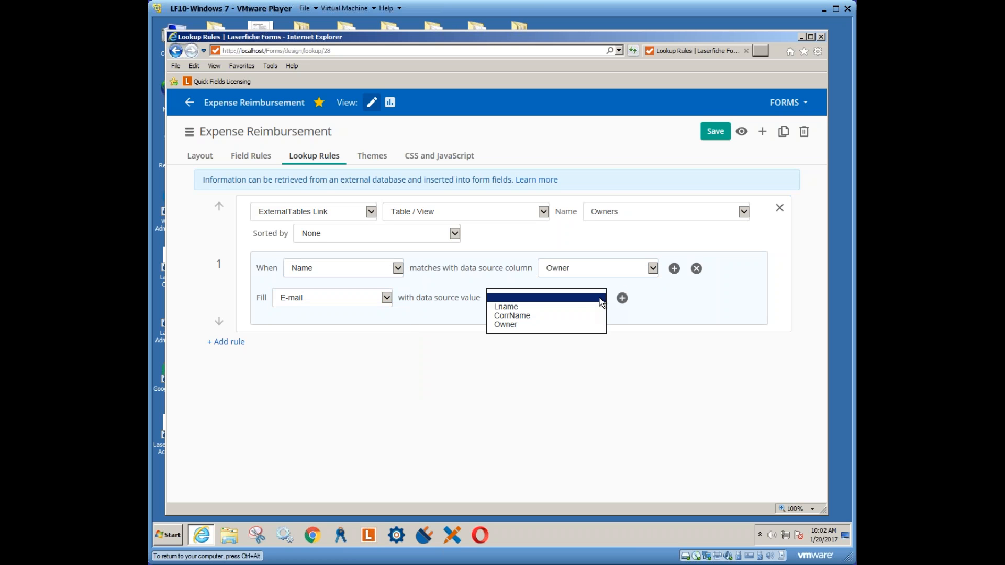
click(520, 308)
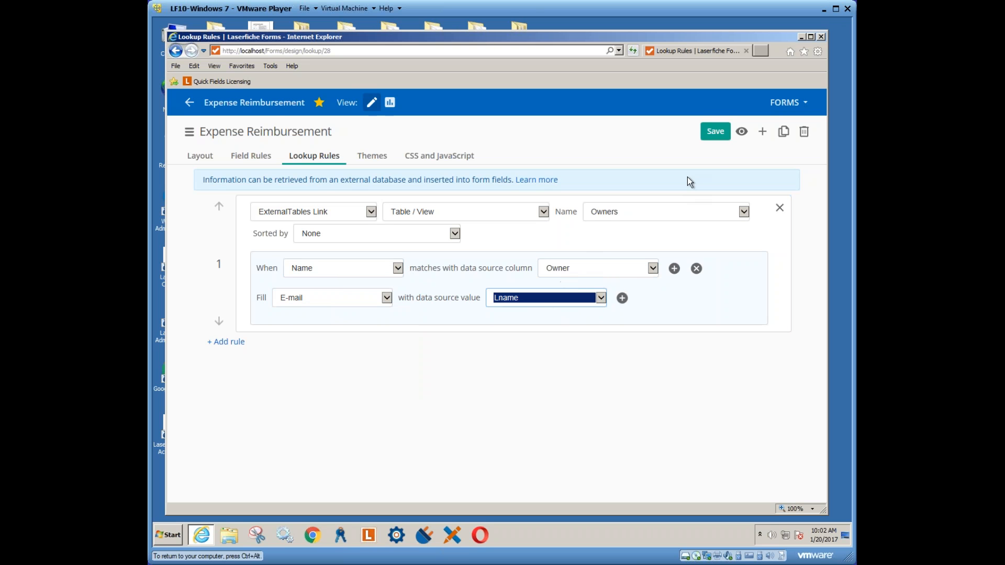
click(169, 535)
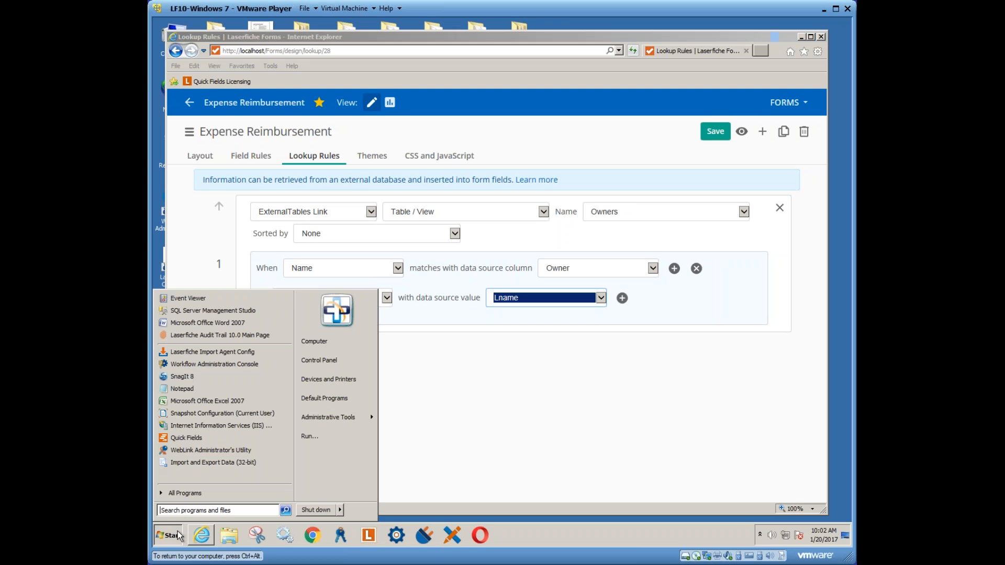
Launch SQL Server Management Studio and connect to the LASERFICHE database server
click(199, 313)
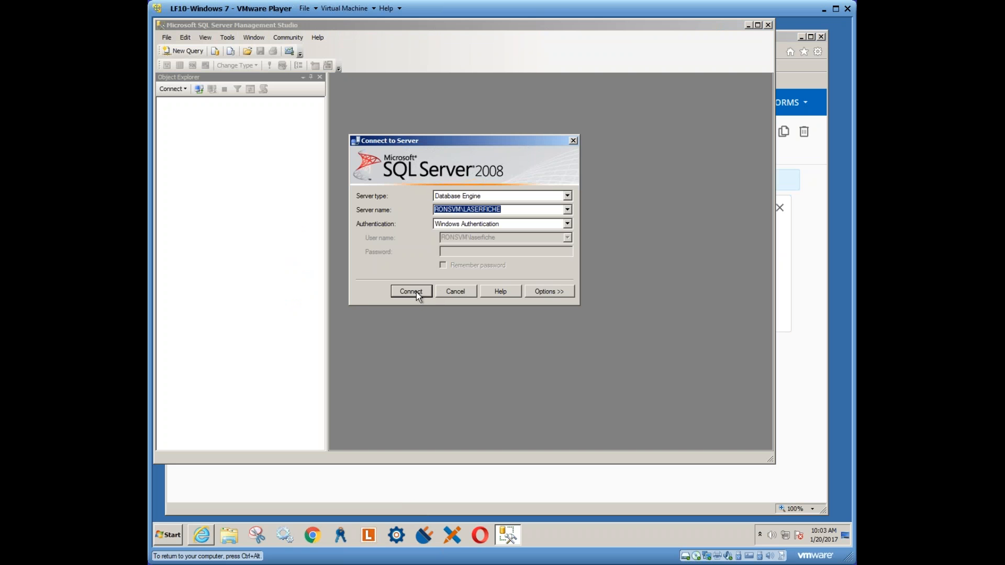
click(417, 292)
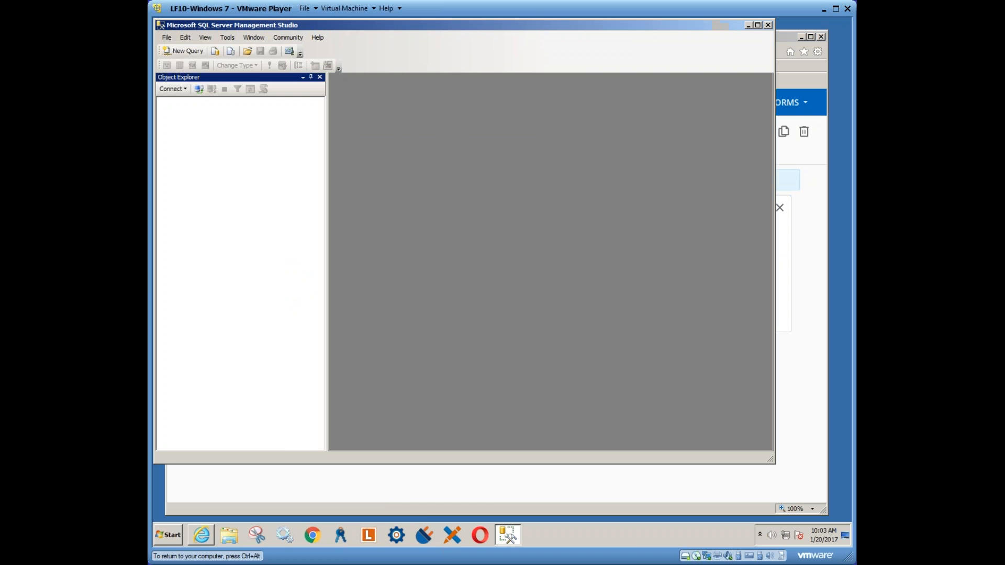
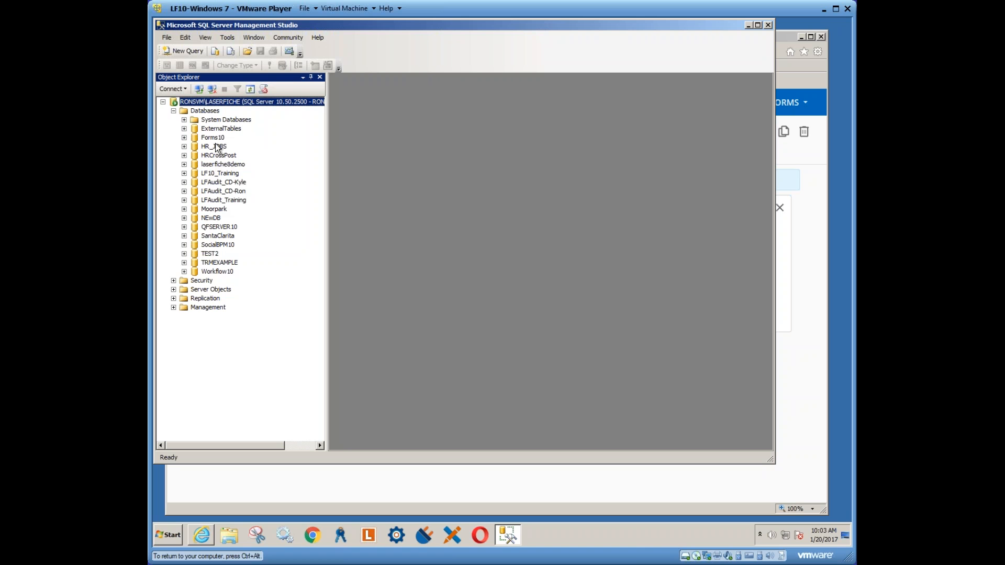
Expand ExternalTables > Tables and open dbo.Owners with Edit Top 200 Rows
click(184, 129)
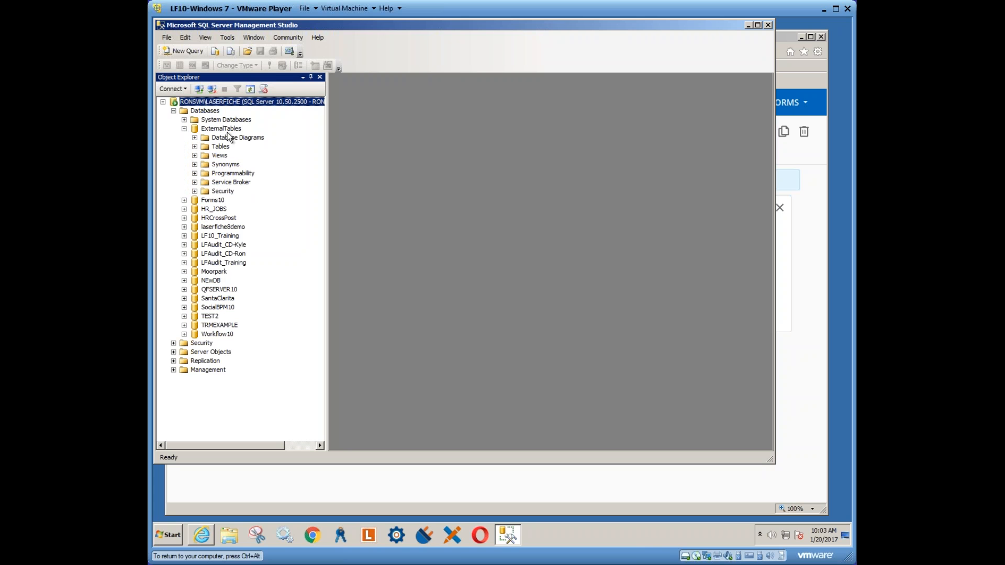
click(223, 129)
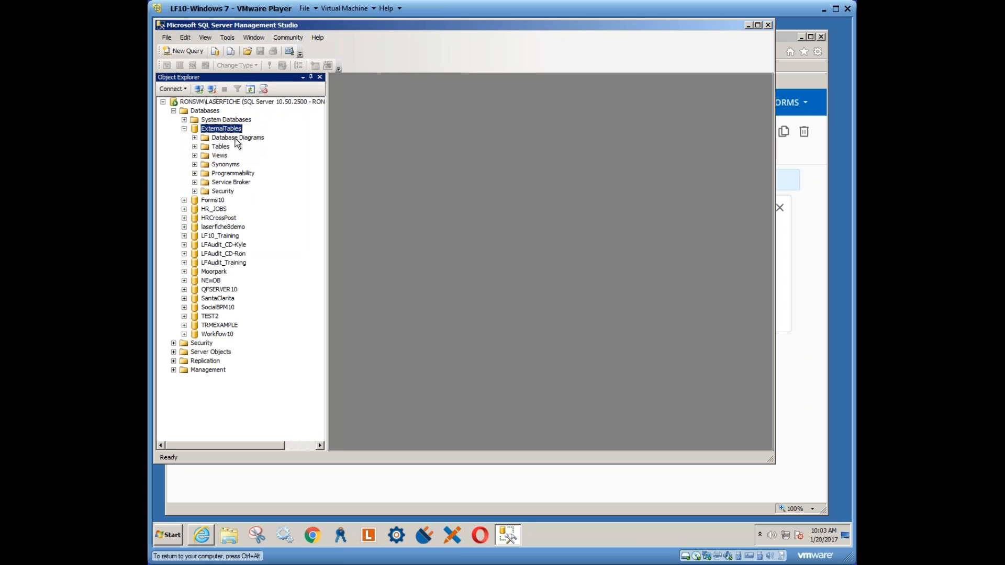
click(195, 147)
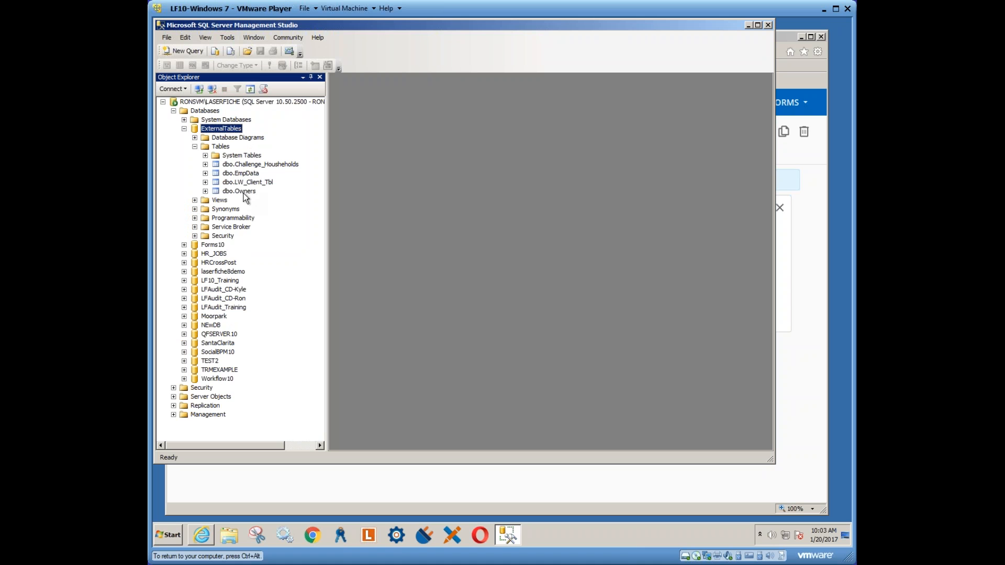
click(238, 191)
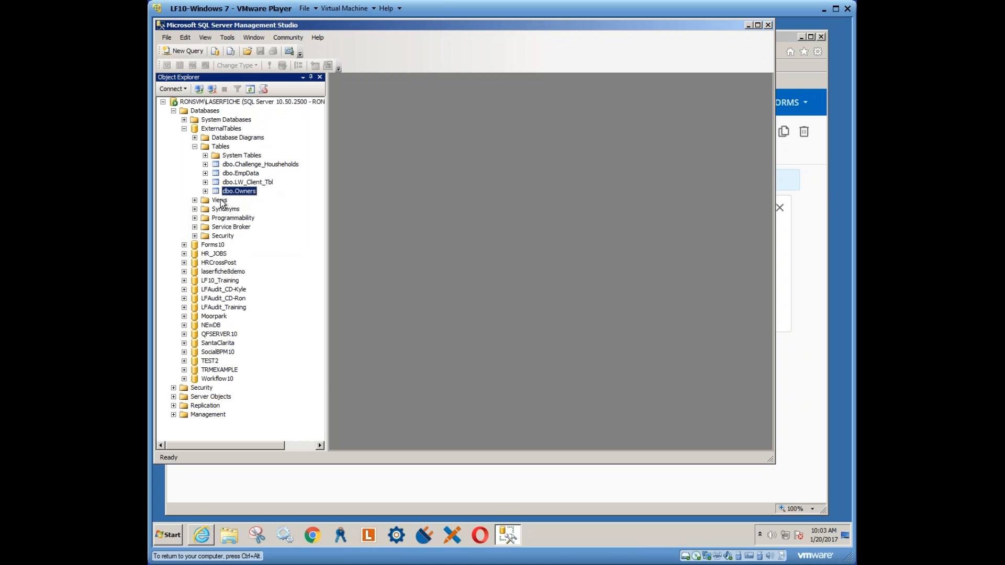
right_click(239, 191)
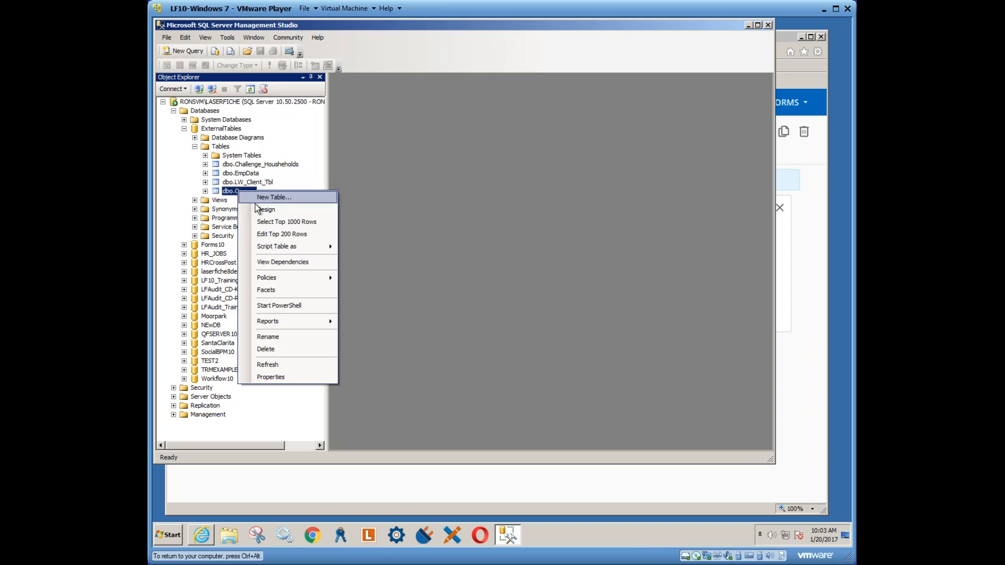
click(272, 233)
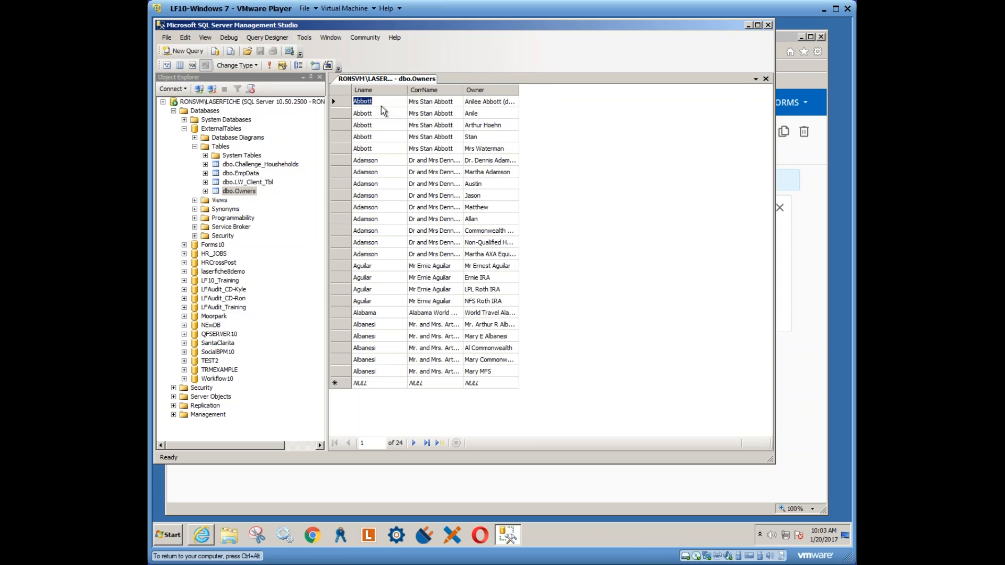
Check the Owner cells for the Anile and Stan rows
click(479, 113)
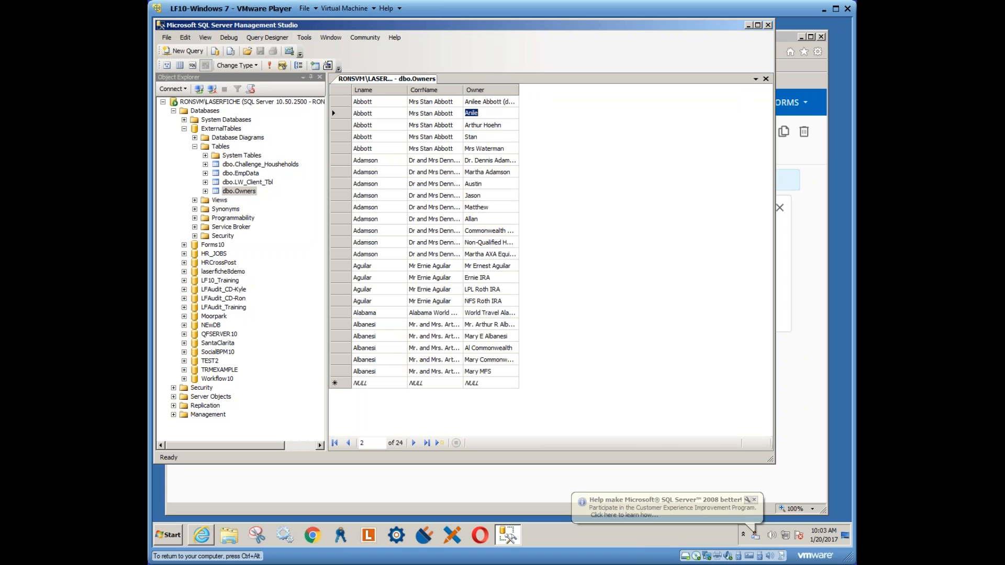
click(474, 137)
right_click(473, 137)
key(Escape)
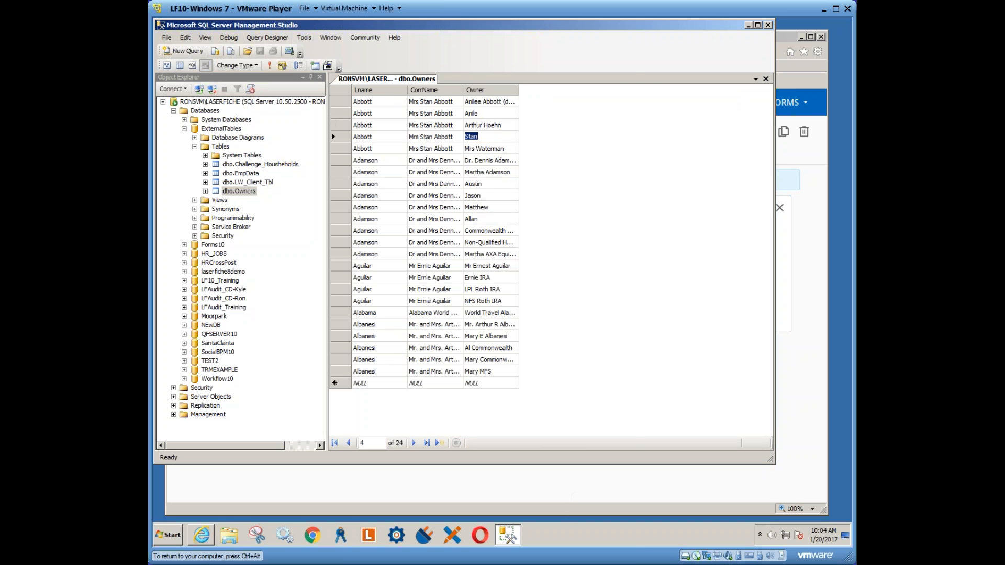
Save the Owners lookup rule and open the form preview
click(785, 37)
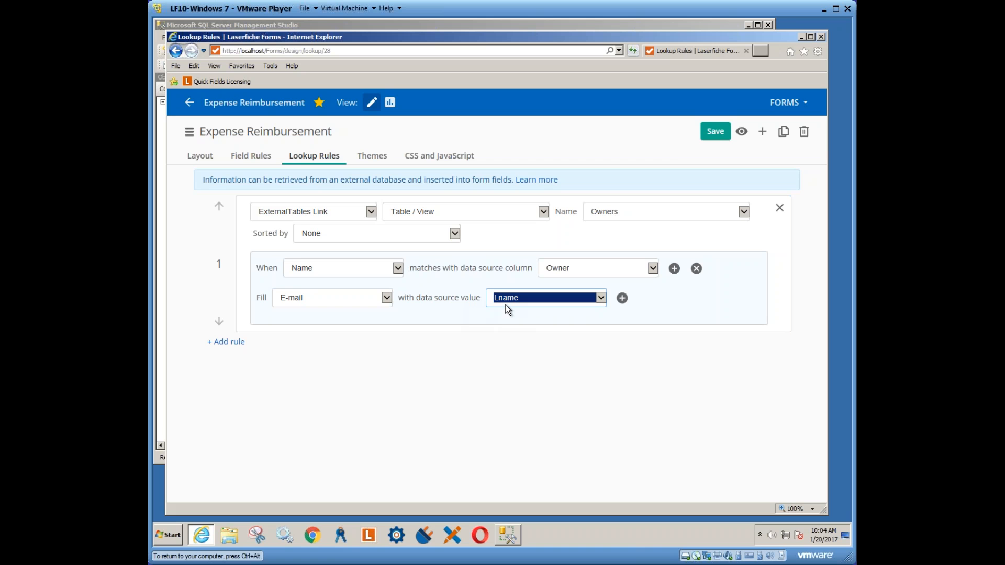
click(716, 132)
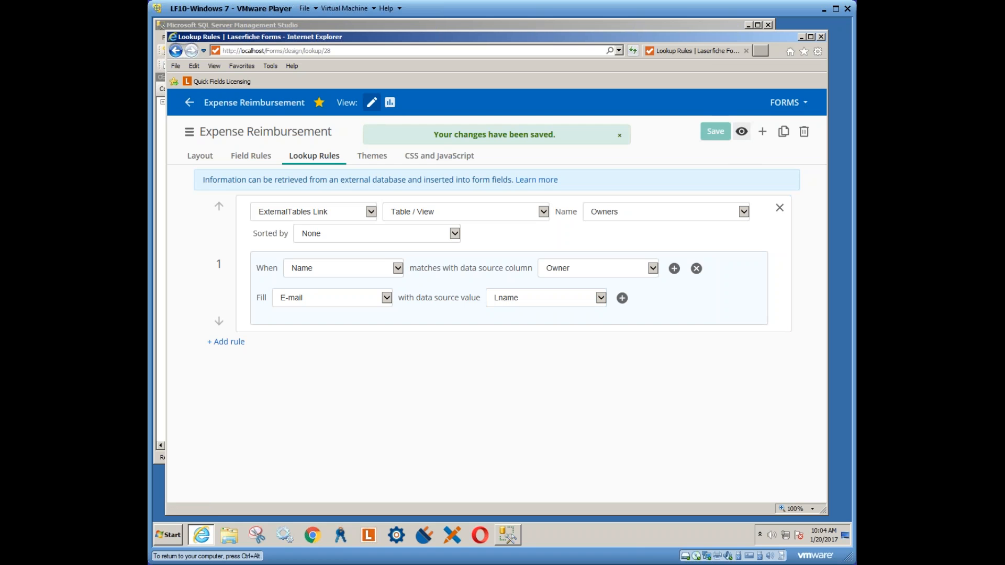
click(742, 132)
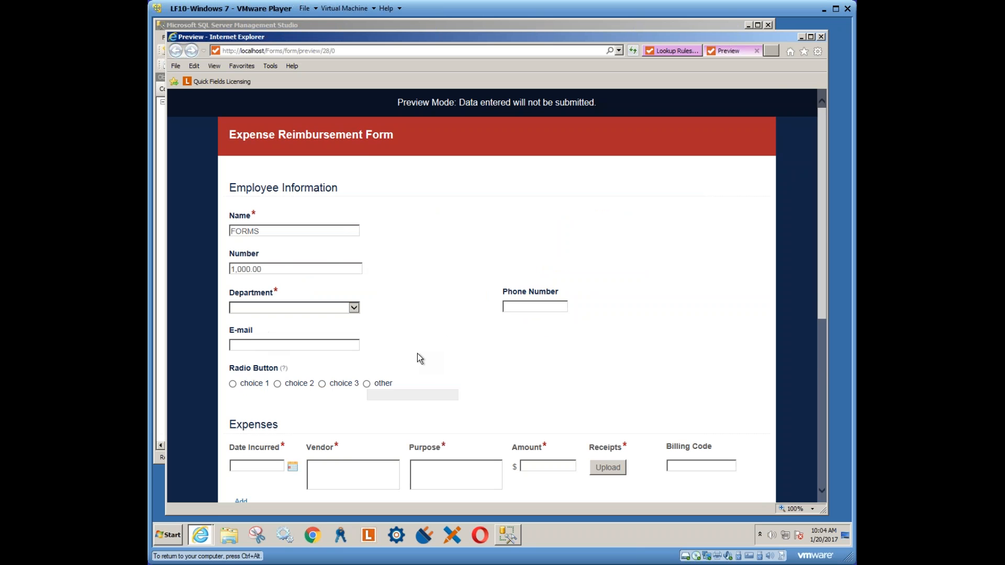
scroll(413, 354, down, 5)
scroll(384, 358, up, 5)
drag(256, 230, 212, 229)
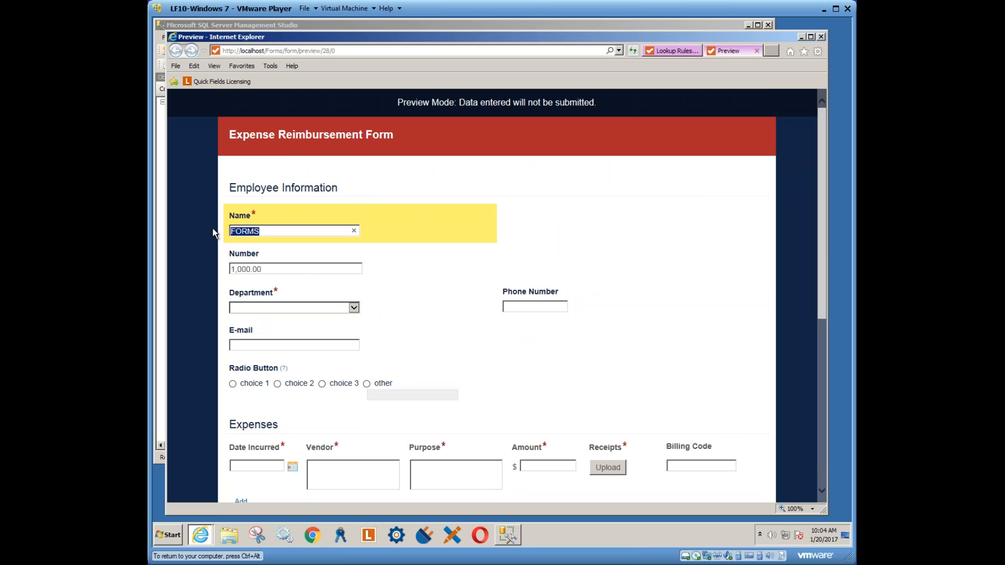
text(Stan)
click(297, 269)
drag(259, 345, 225, 346)
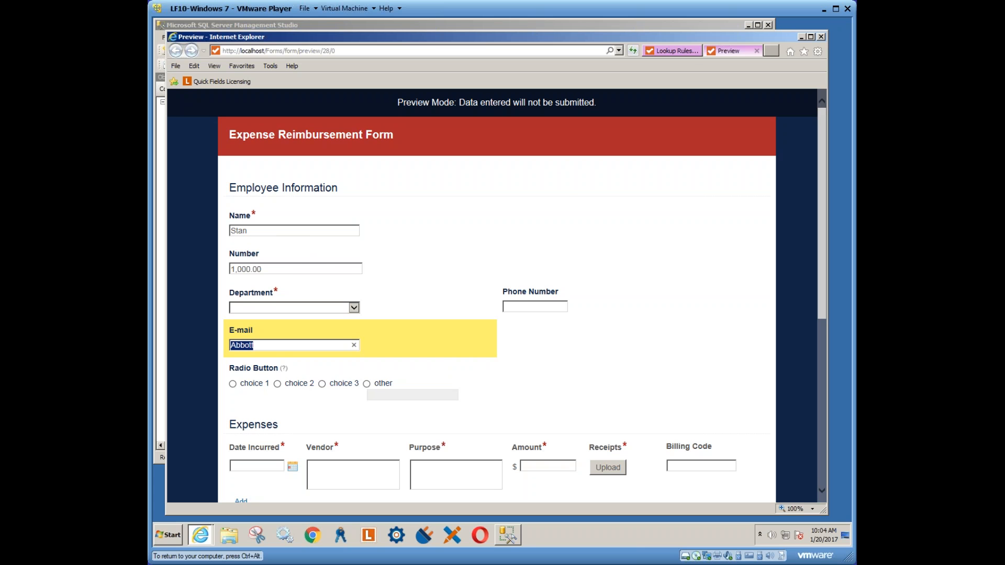
click(672, 51)
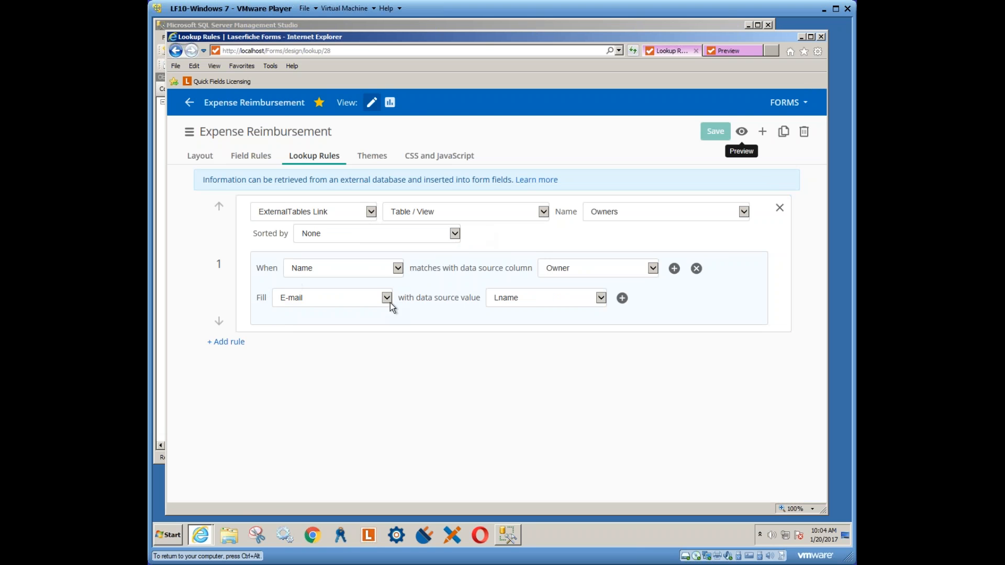
Remove the Name-matching condition, then pick Aguilar from the E-mail last-name list in preview
click(697, 269)
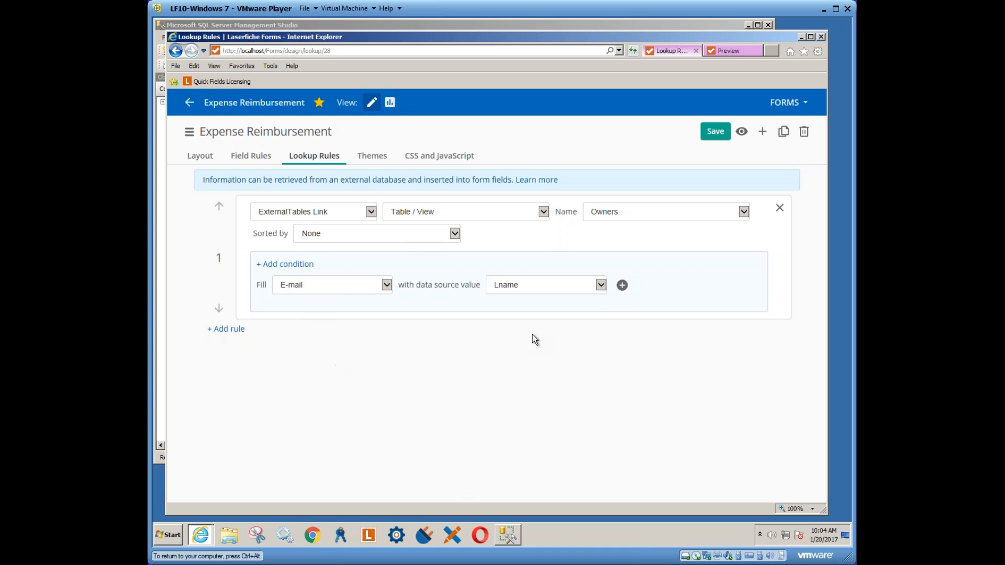
click(742, 132)
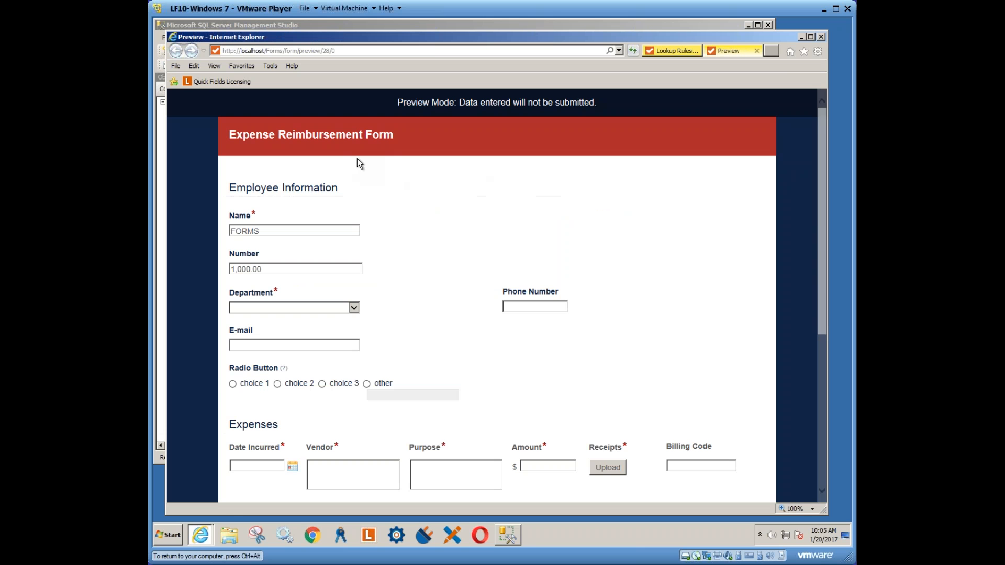
click(295, 345)
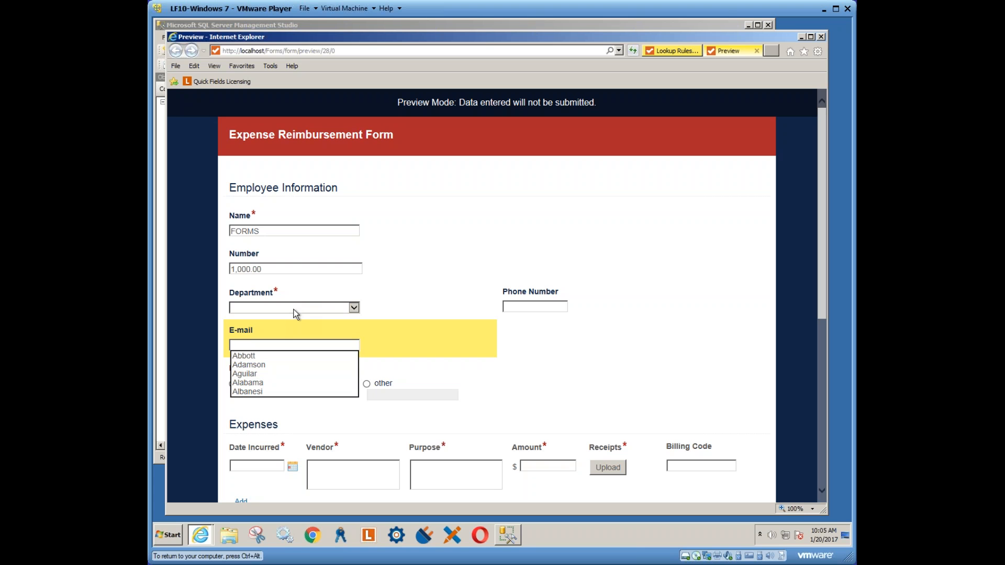
click(252, 374)
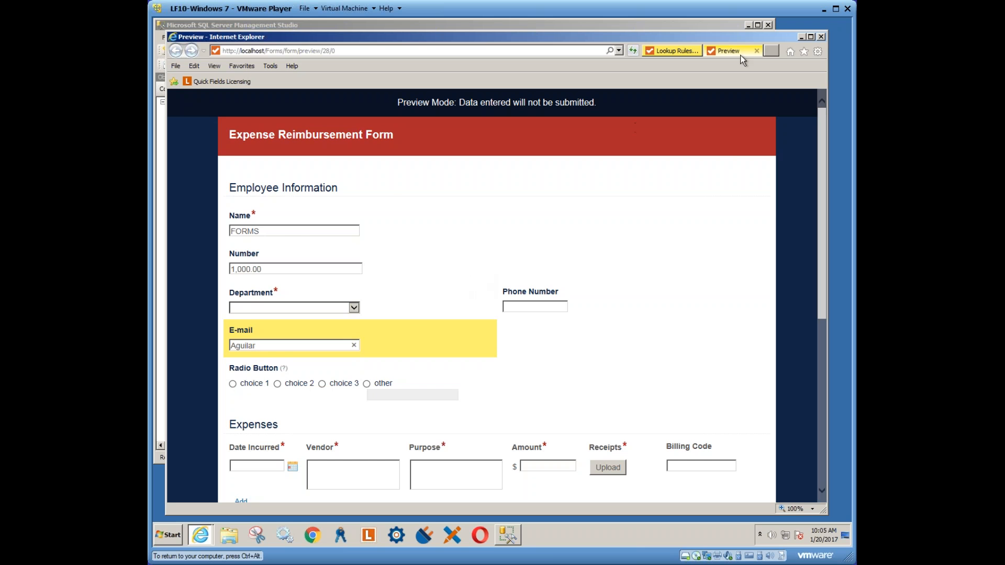
click(756, 50)
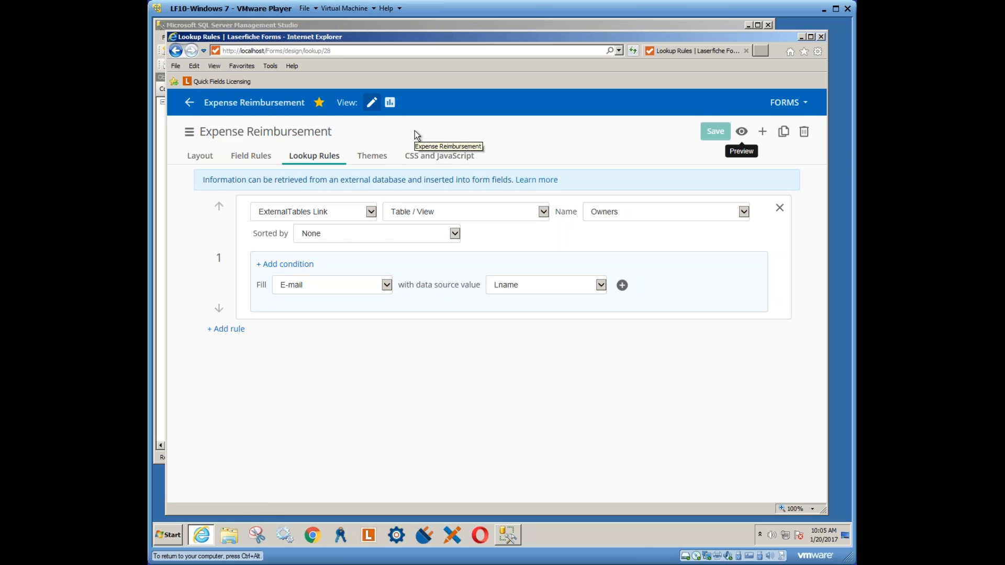
Compare the CSS selectors #q16 and #q4, #q5 with the Department and E-mail field ids
click(439, 158)
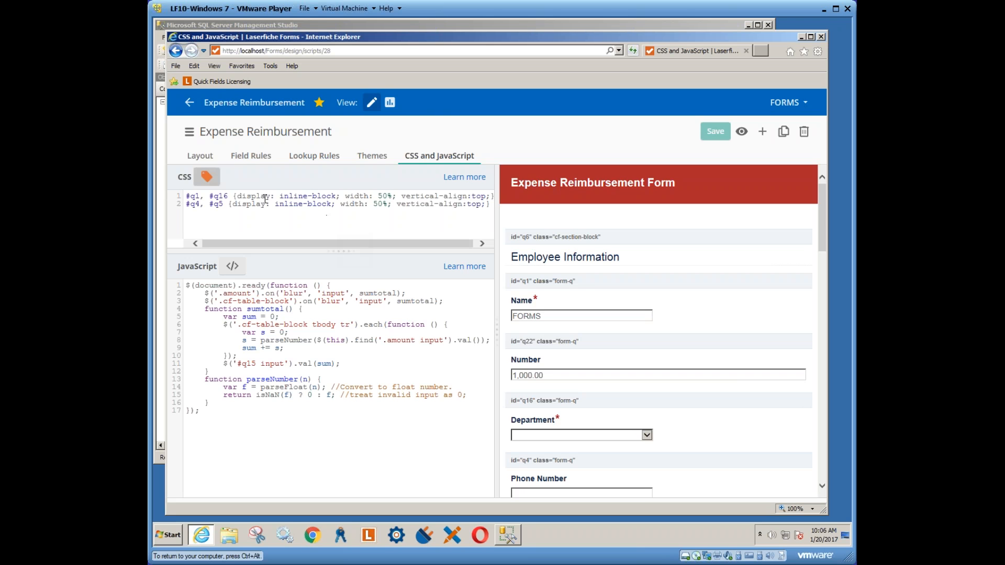
drag(262, 243, 284, 244)
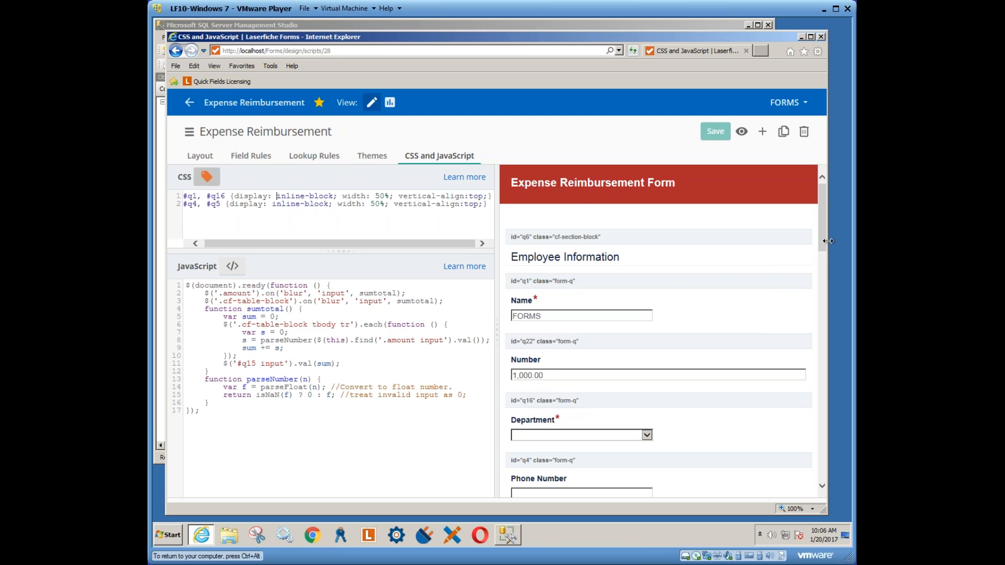
drag(823, 246, 821, 270)
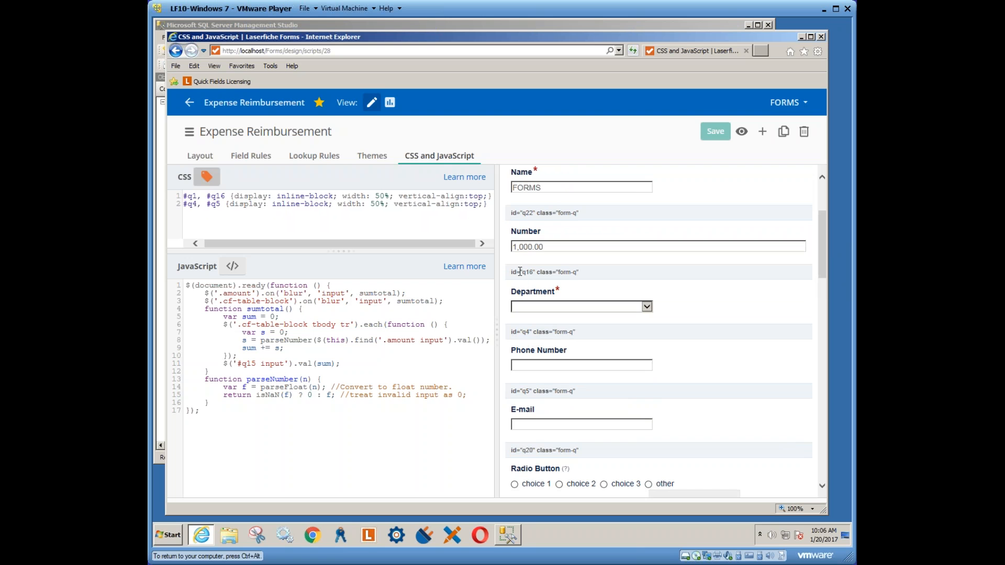
drag(512, 272, 533, 273)
drag(511, 392, 549, 391)
drag(226, 197, 206, 197)
drag(222, 205, 183, 205)
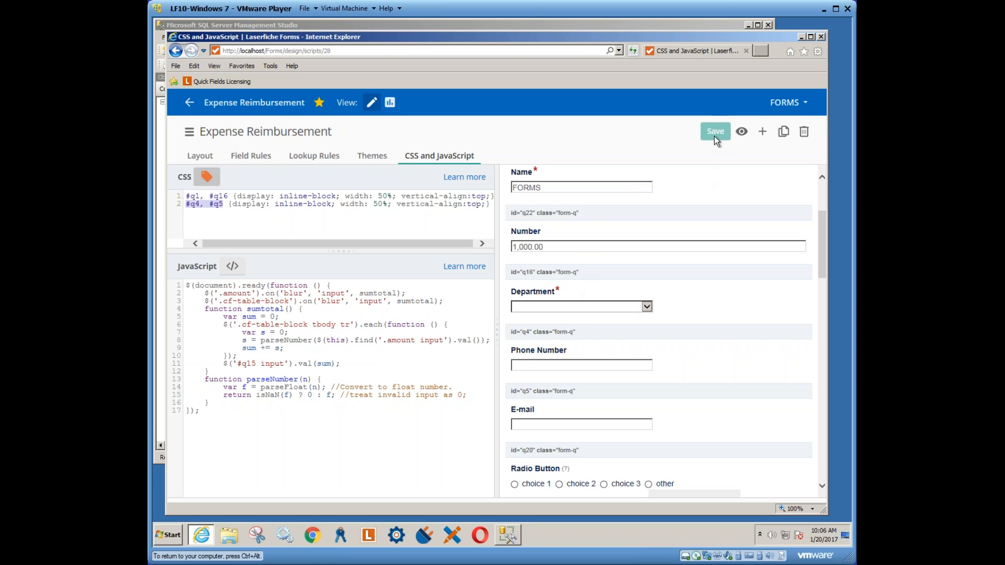
Preview the side-by-side field arrangement, then return to the Layout designer
click(742, 132)
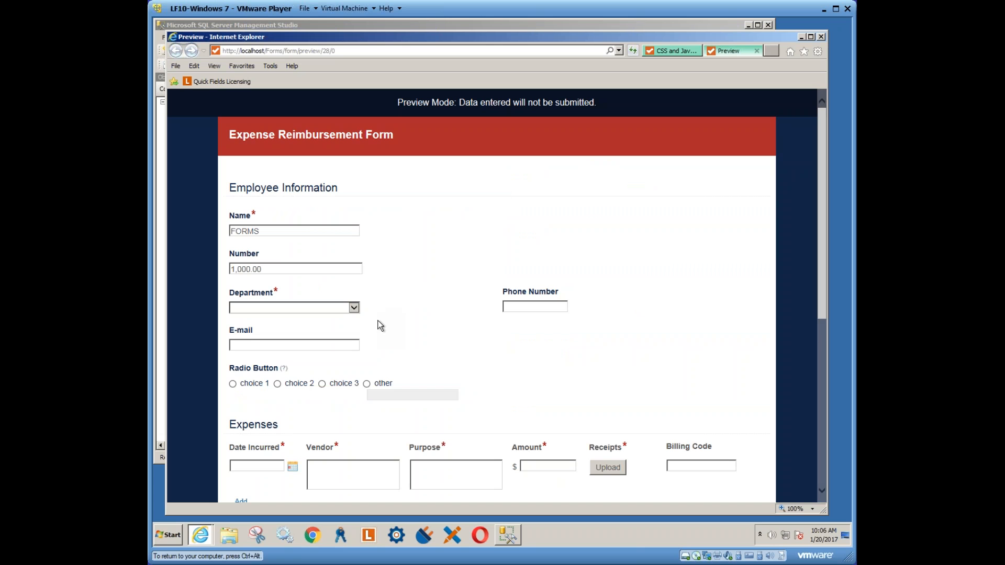
click(757, 51)
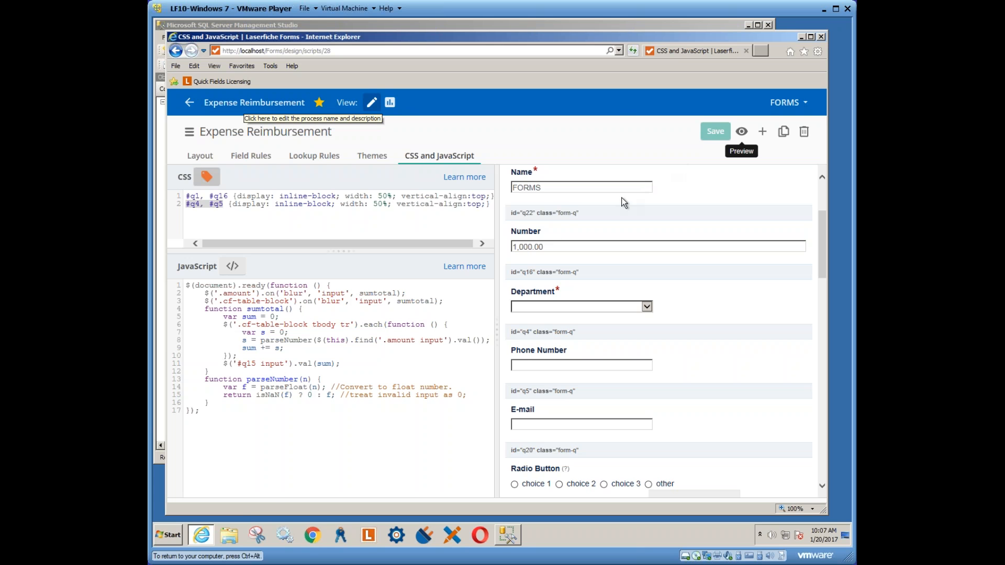
click(200, 157)
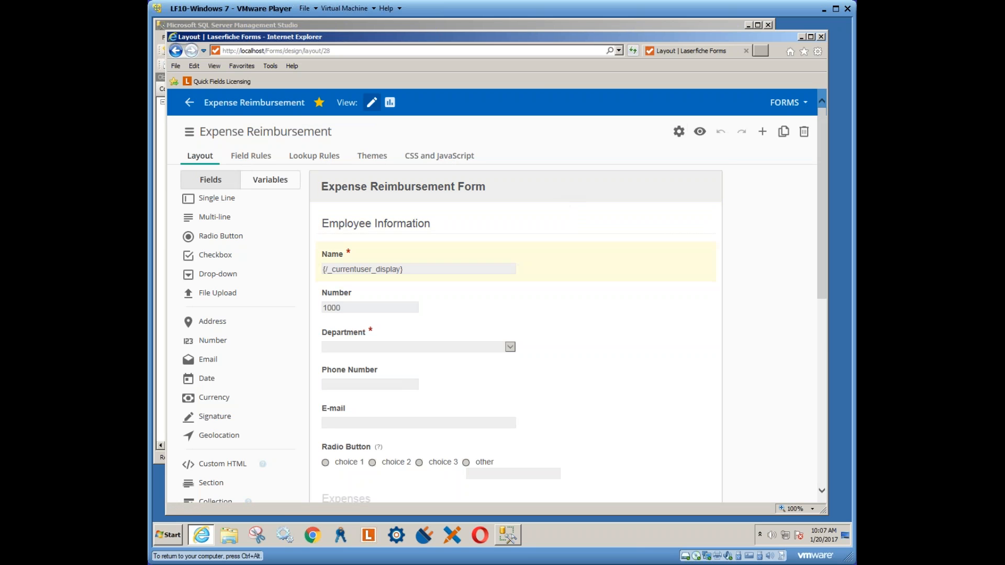
Delete the Radio Button field from the form layout
click(347, 456)
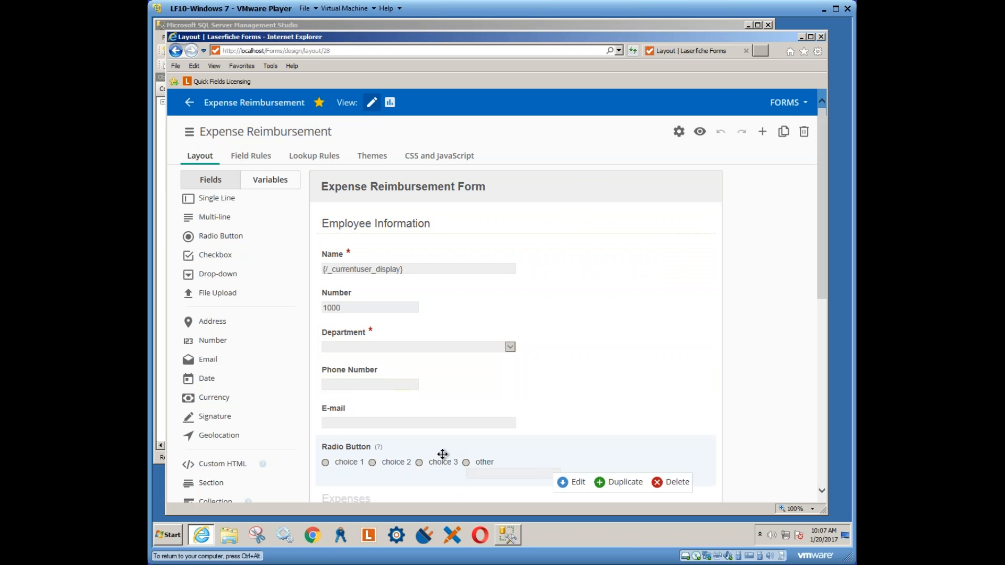
click(670, 482)
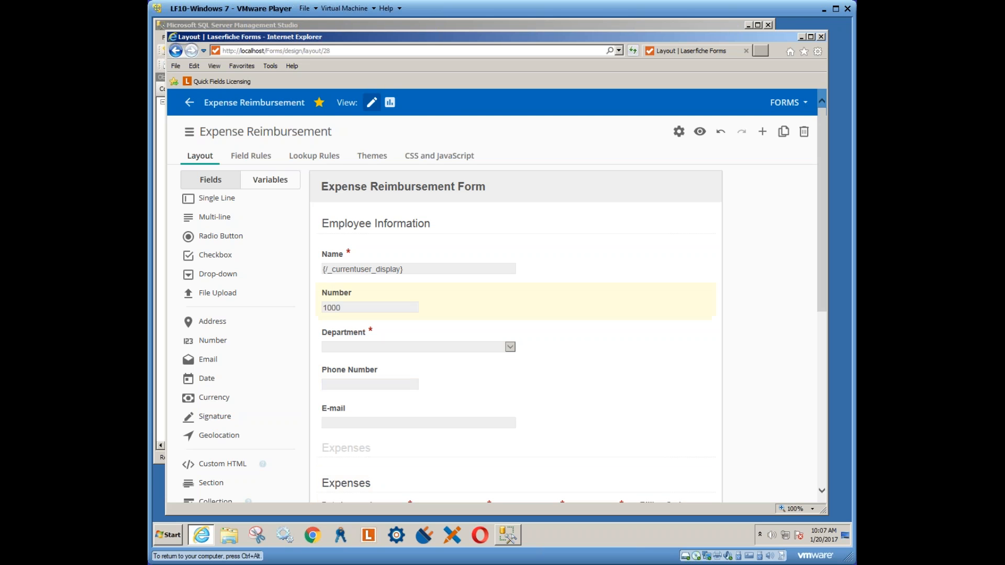
drag(824, 274, 825, 408)
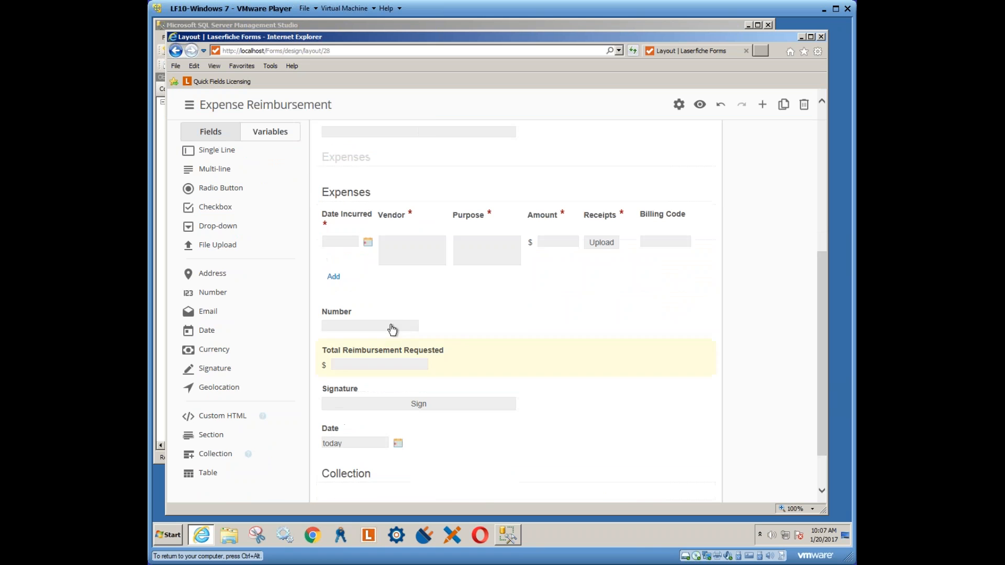
drag(820, 343, 820, 200)
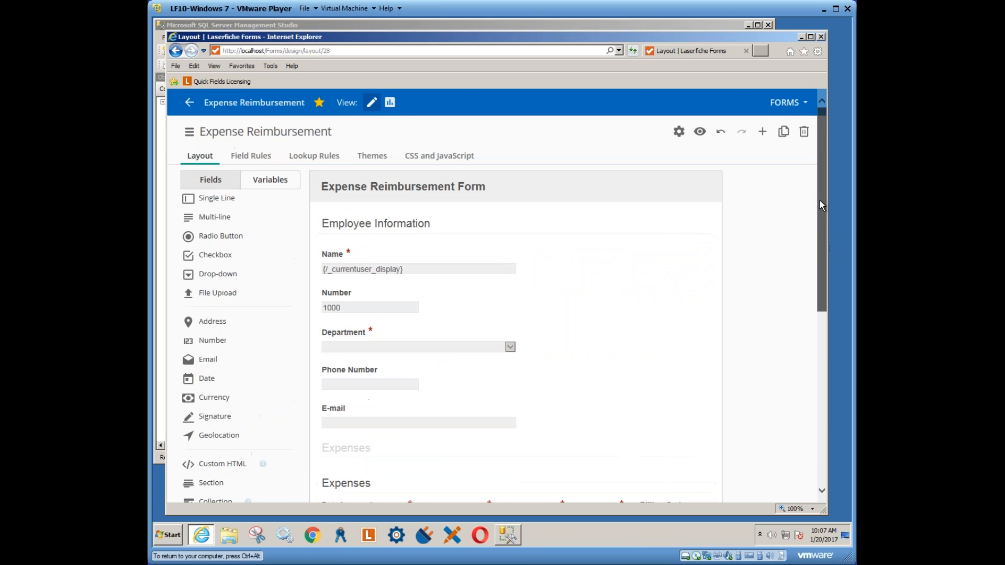
Delete the field rule hiding Expenses, keep the changes, and return to Layout
click(255, 159)
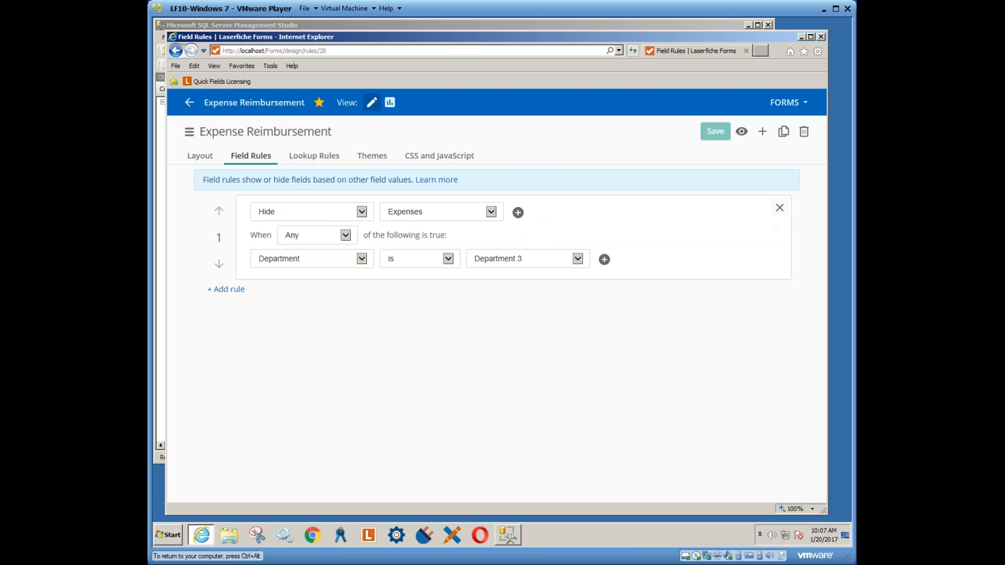
click(780, 208)
click(513, 310)
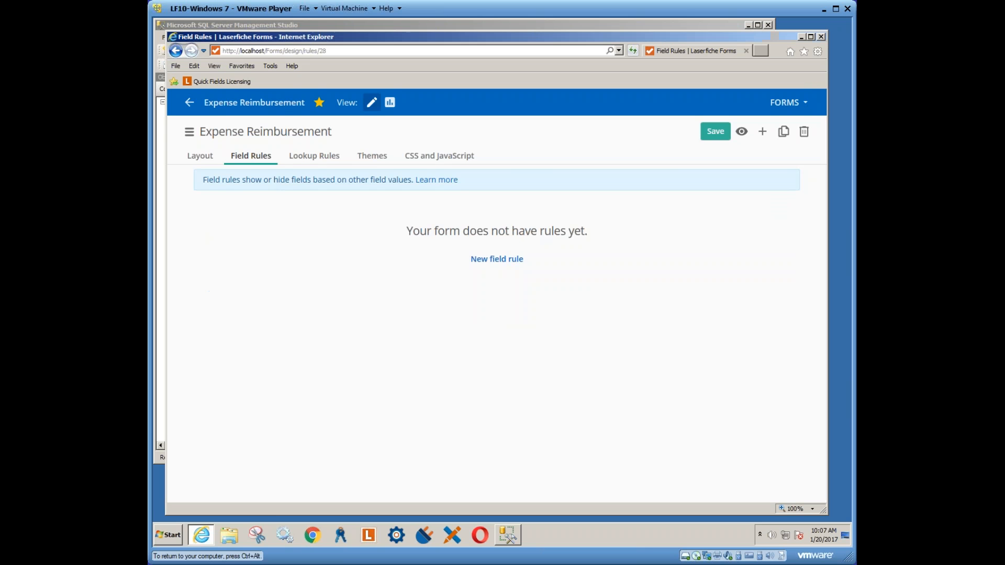
click(200, 155)
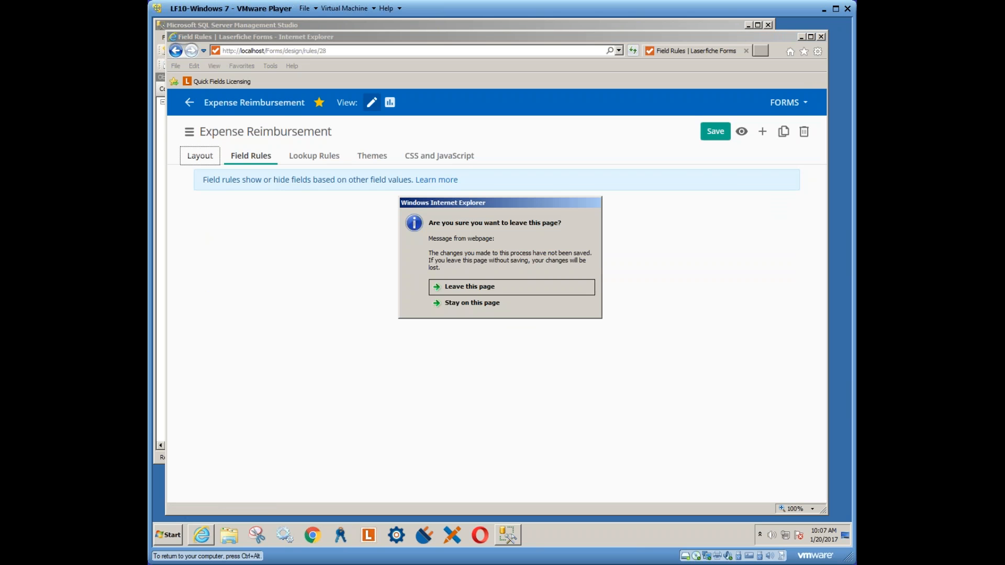
click(475, 304)
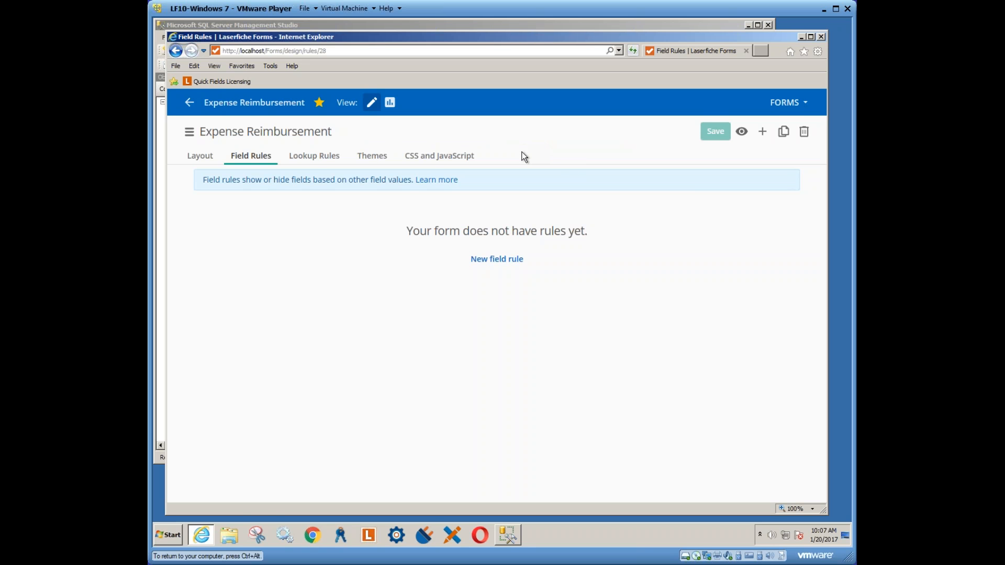
click(200, 155)
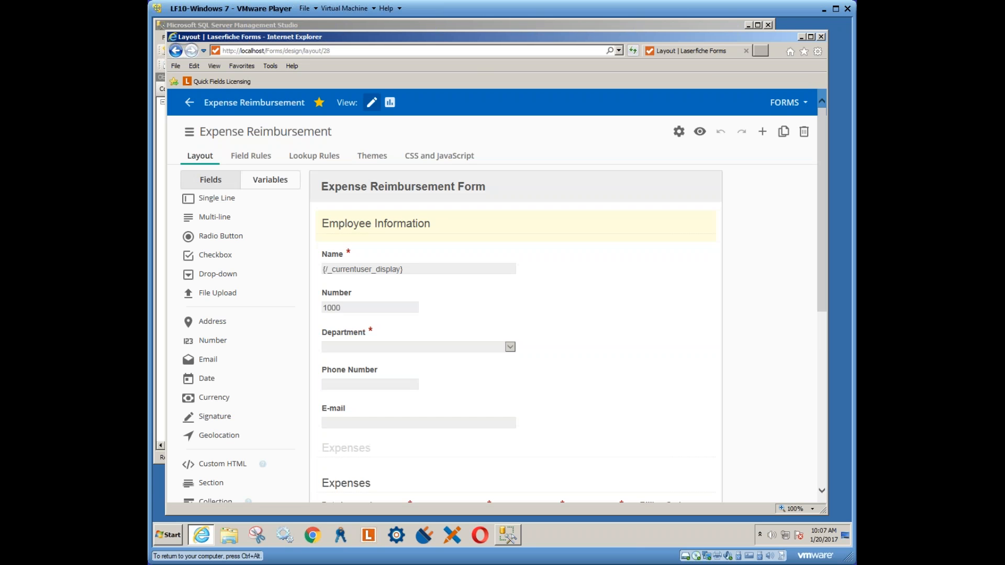
click(701, 132)
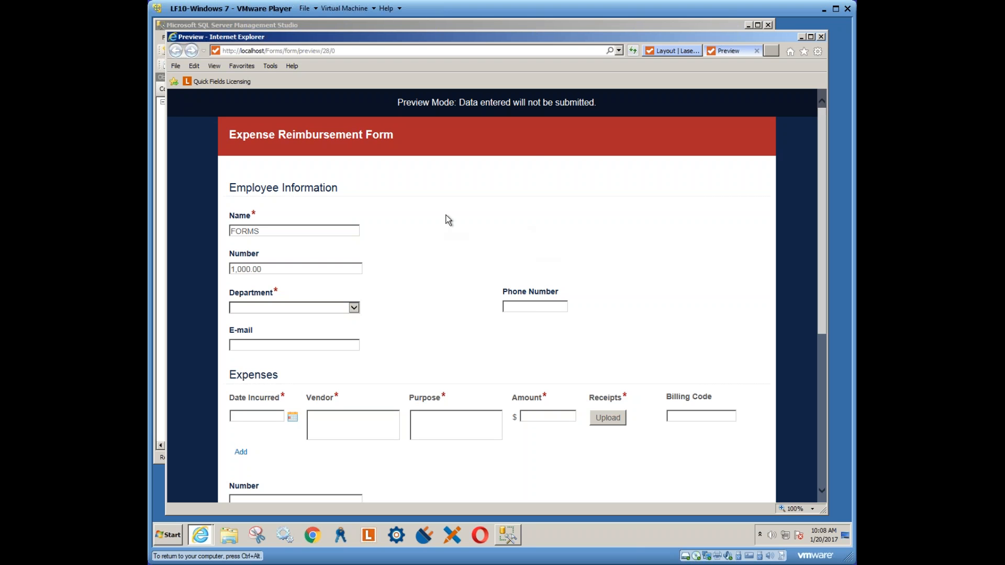
click(757, 50)
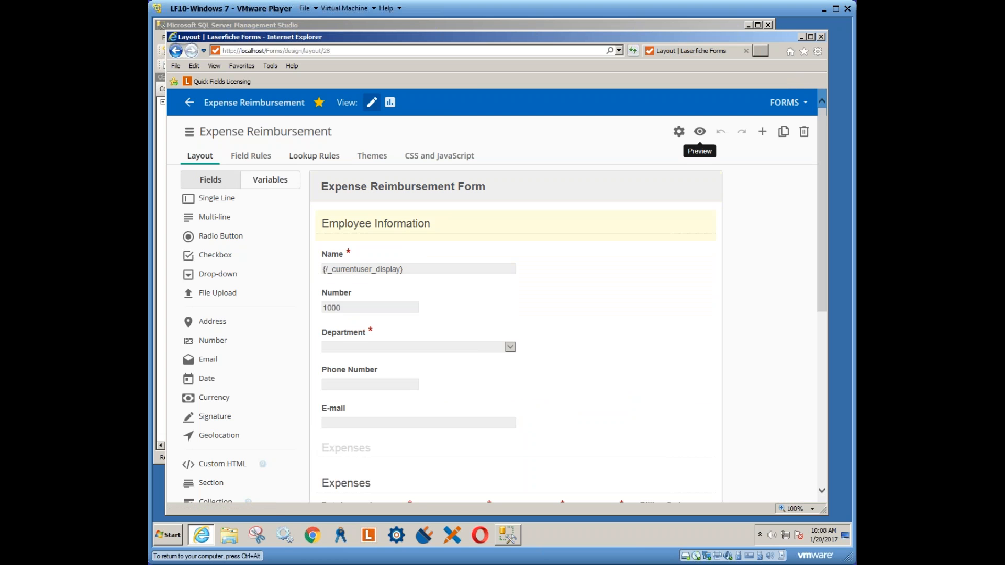
drag(820, 175, 830, 359)
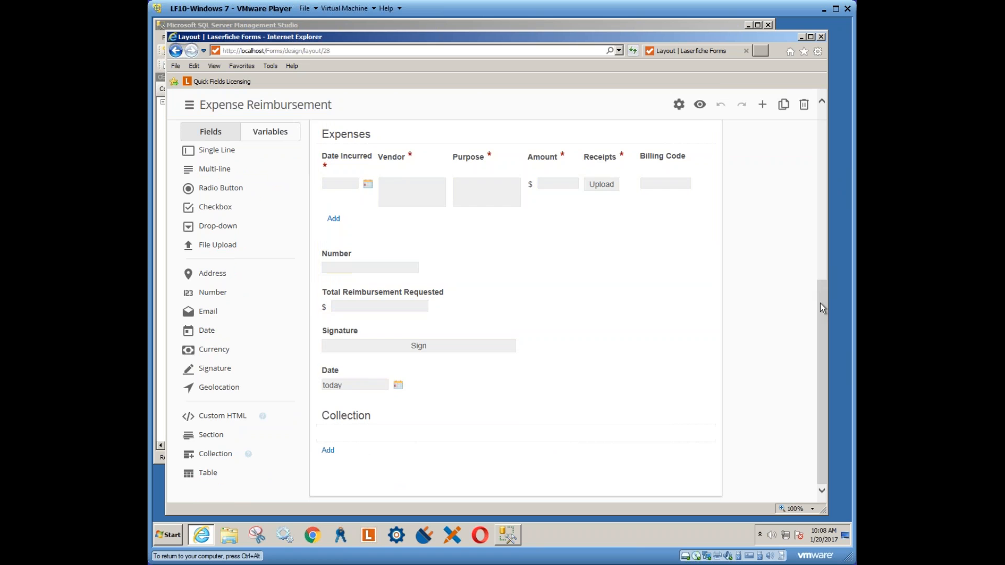
drag(821, 303, 804, 165)
scroll(664, 150, up, 3)
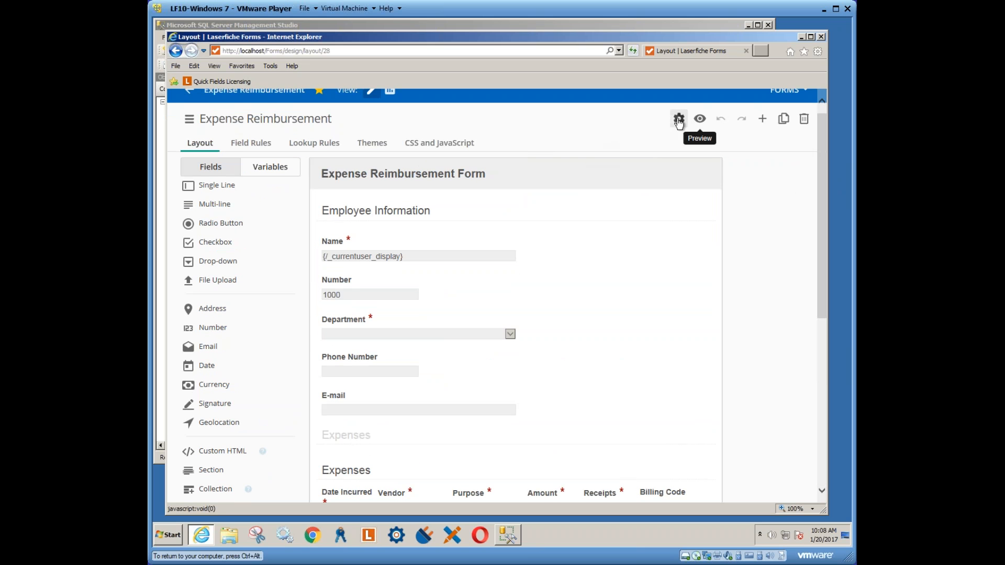
Set form label alignment to Left with small width and save the settings
click(679, 121)
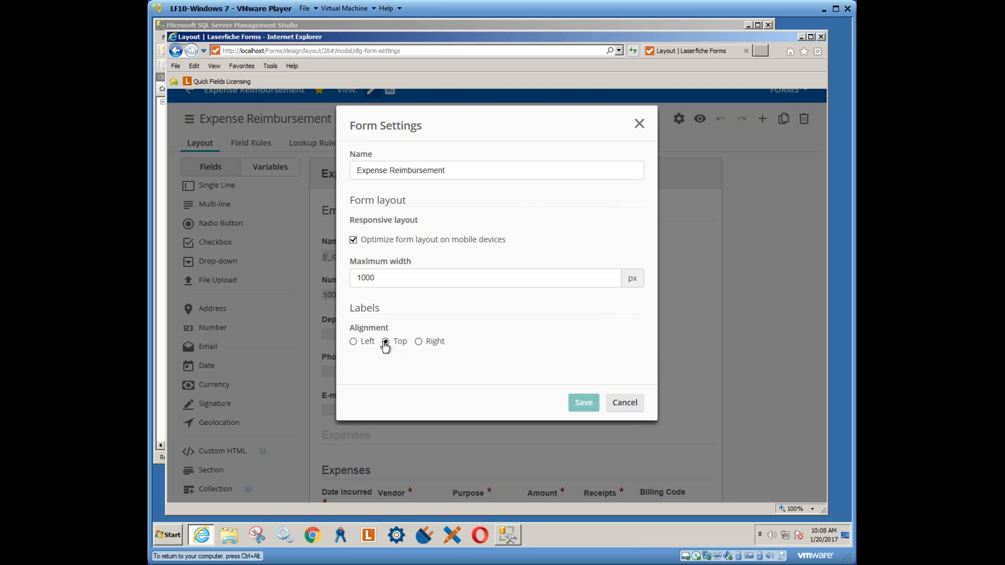
click(355, 342)
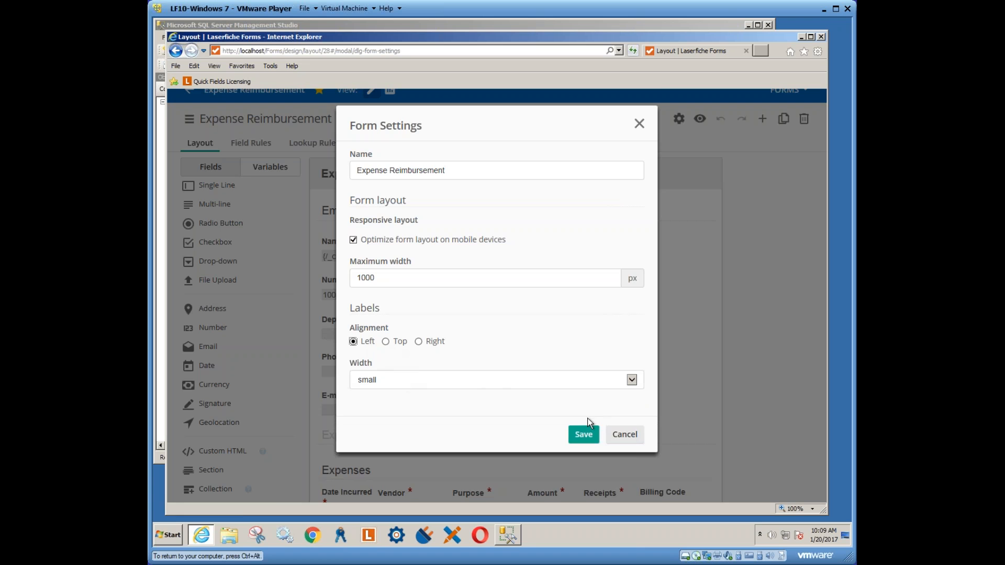
click(584, 436)
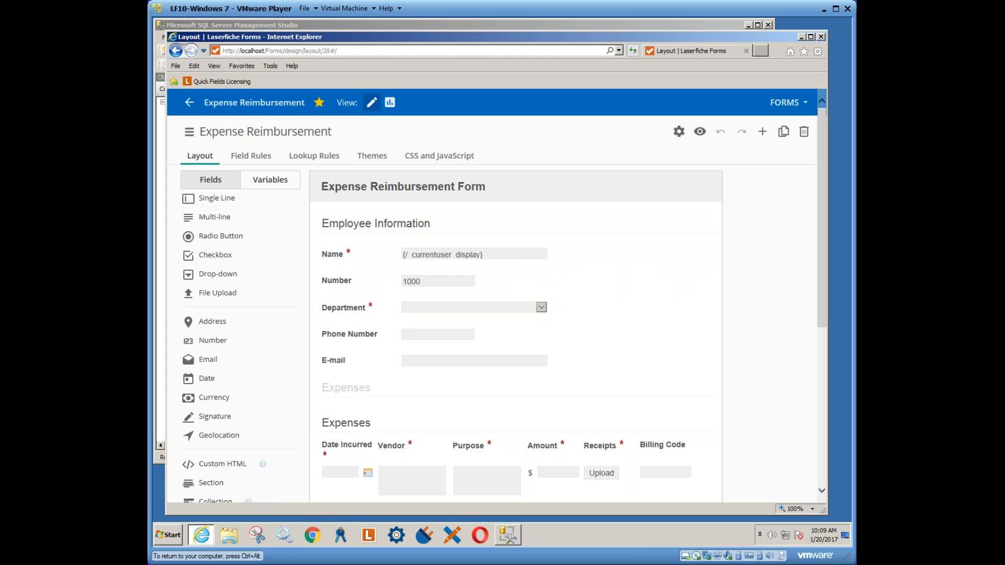
click(190, 104)
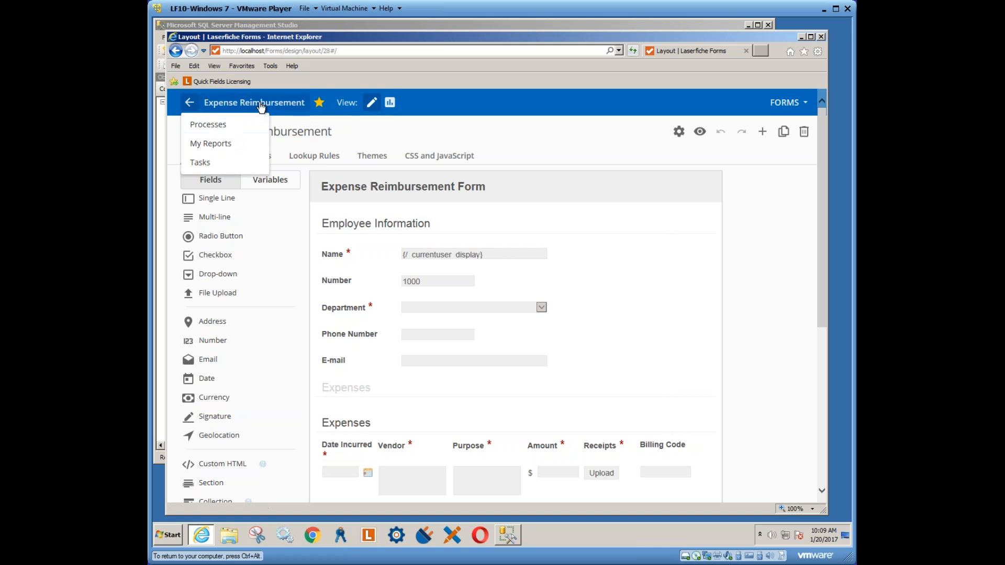
Open the process navigation panel and go to the Process Diagram
click(436, 130)
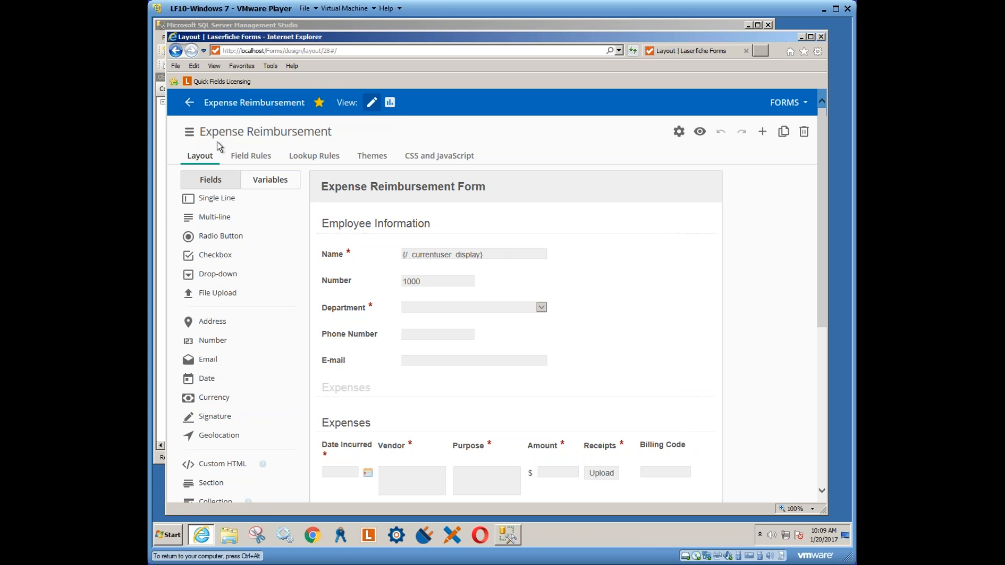
click(190, 133)
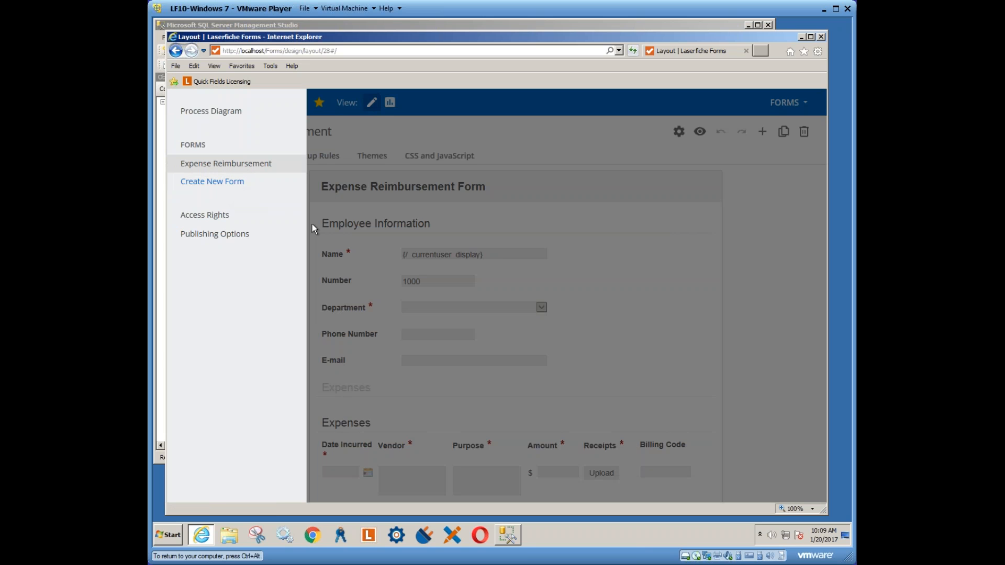
click(208, 116)
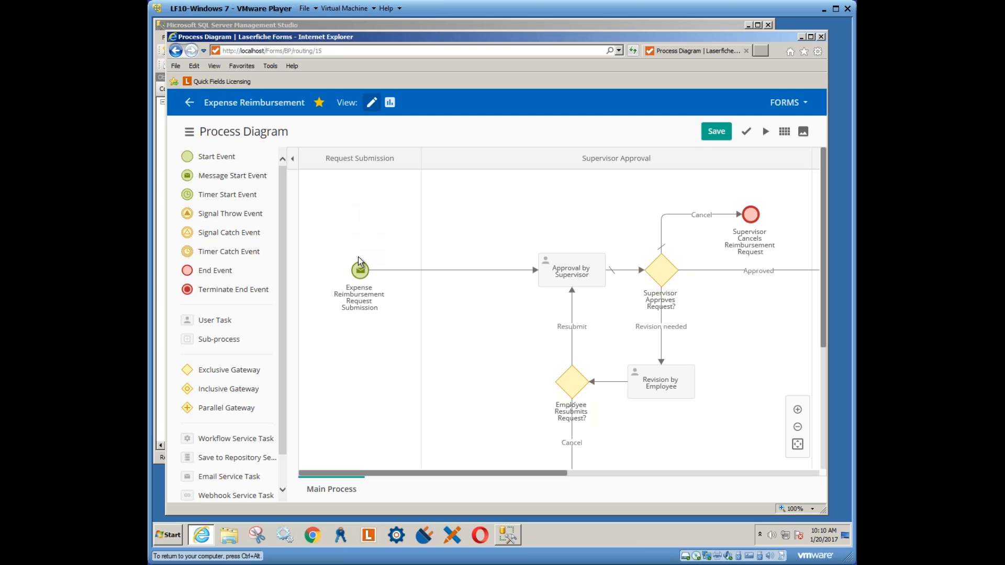
Scroll the diagram to view the Request Submission and Supervisor Approval lanes
drag(826, 223, 826, 259)
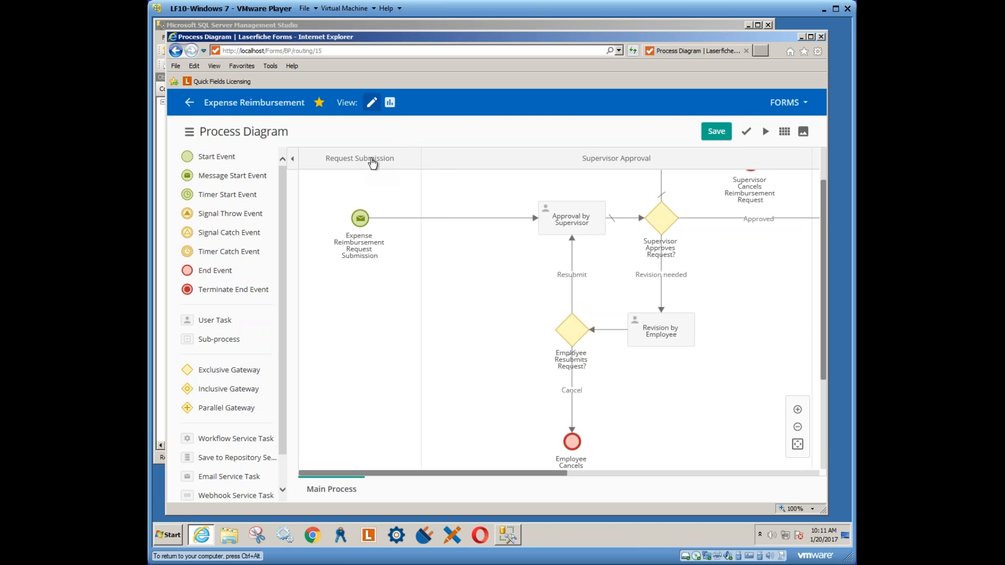
click(373, 162)
right_click(373, 161)
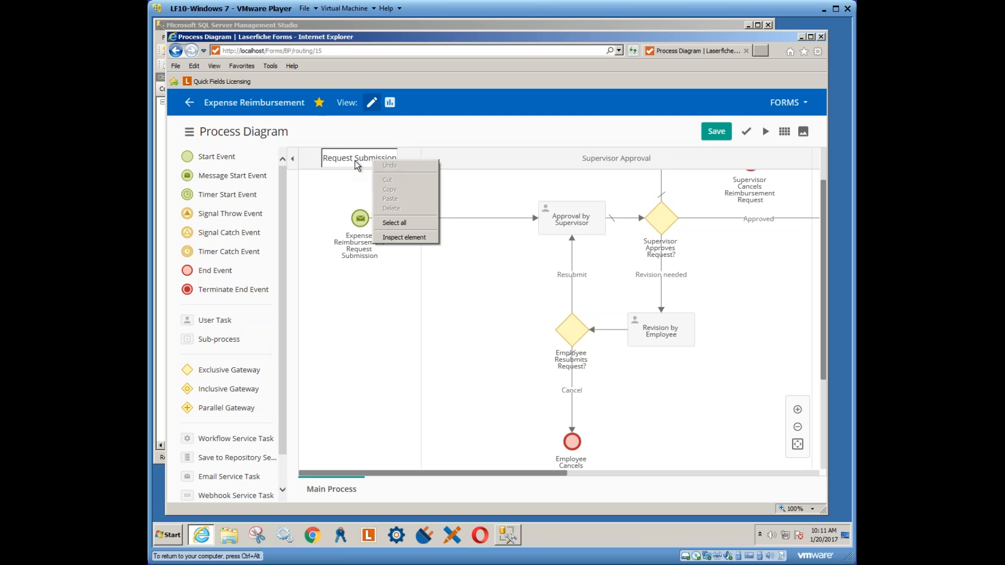
click(439, 159)
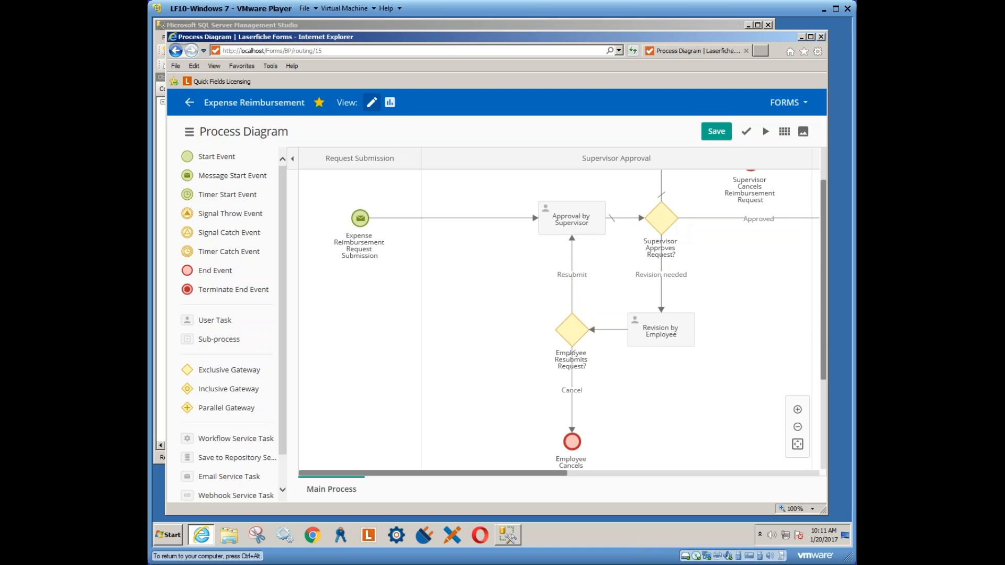
drag(823, 340, 819, 283)
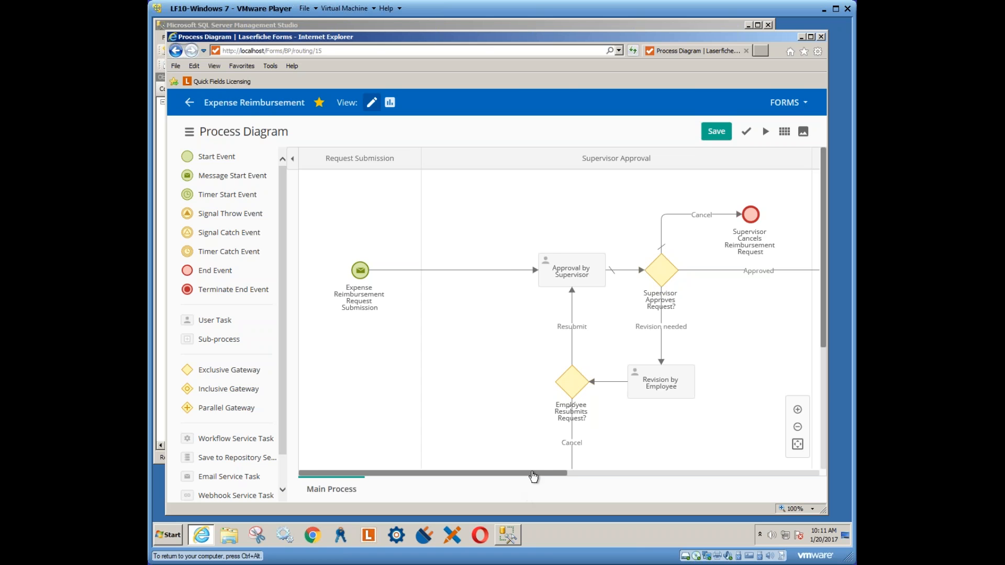
drag(533, 476, 568, 476)
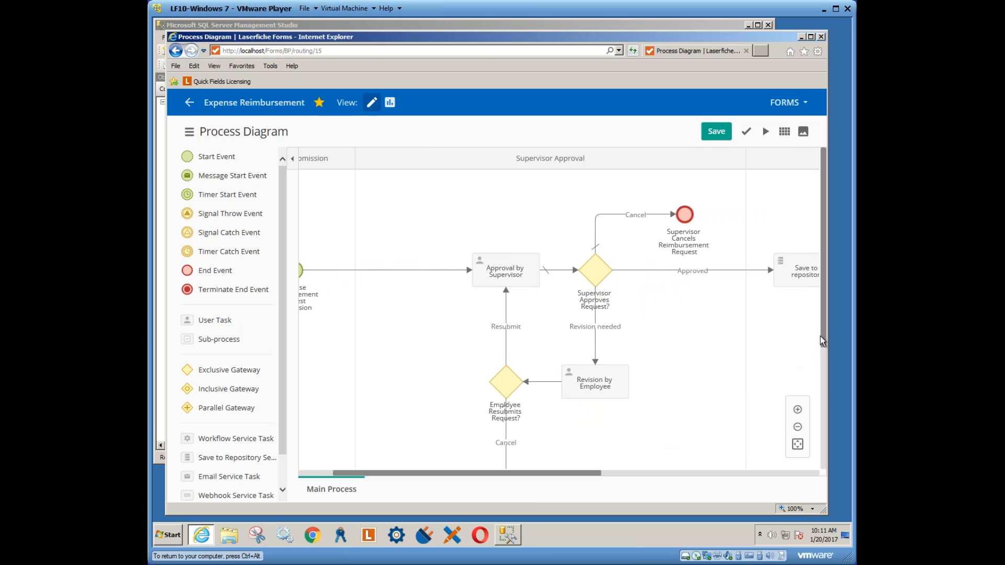
drag(821, 337, 827, 395)
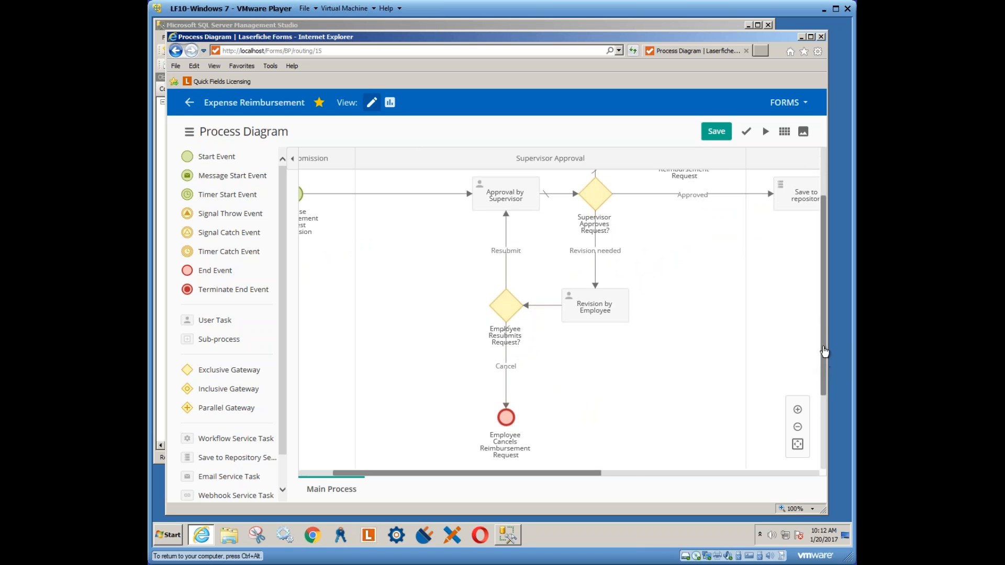
drag(824, 356, 823, 318)
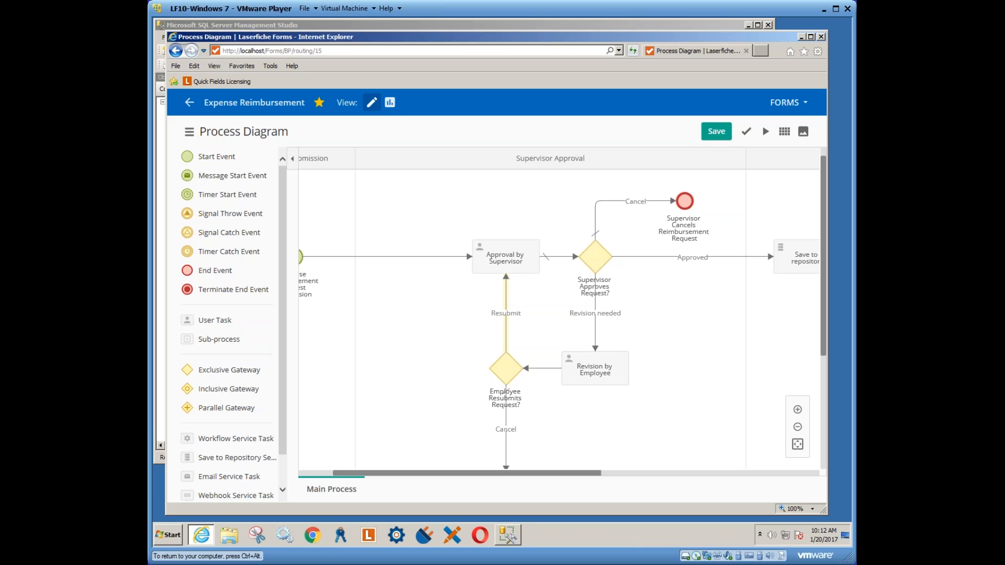
click(515, 258)
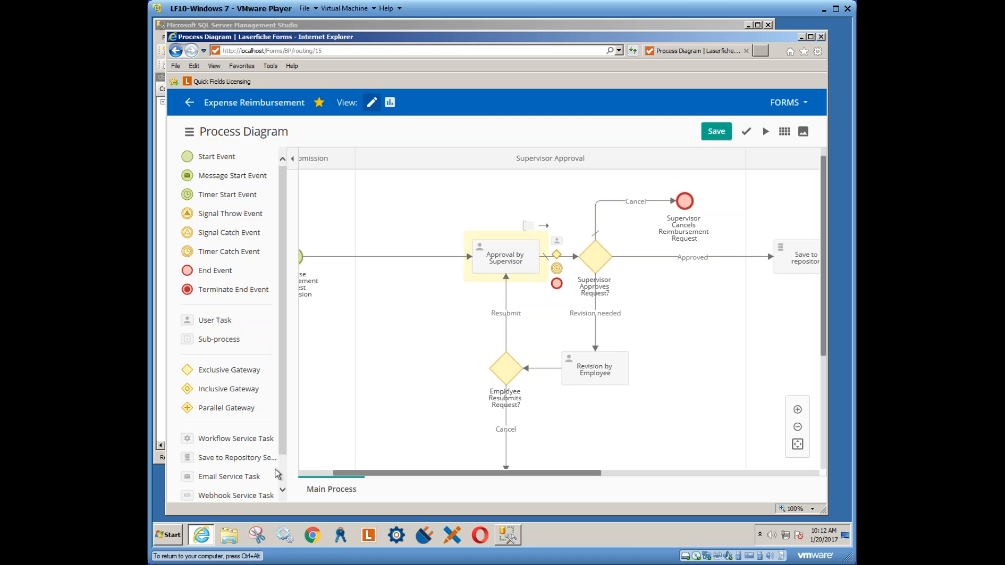
drag(286, 438, 285, 473)
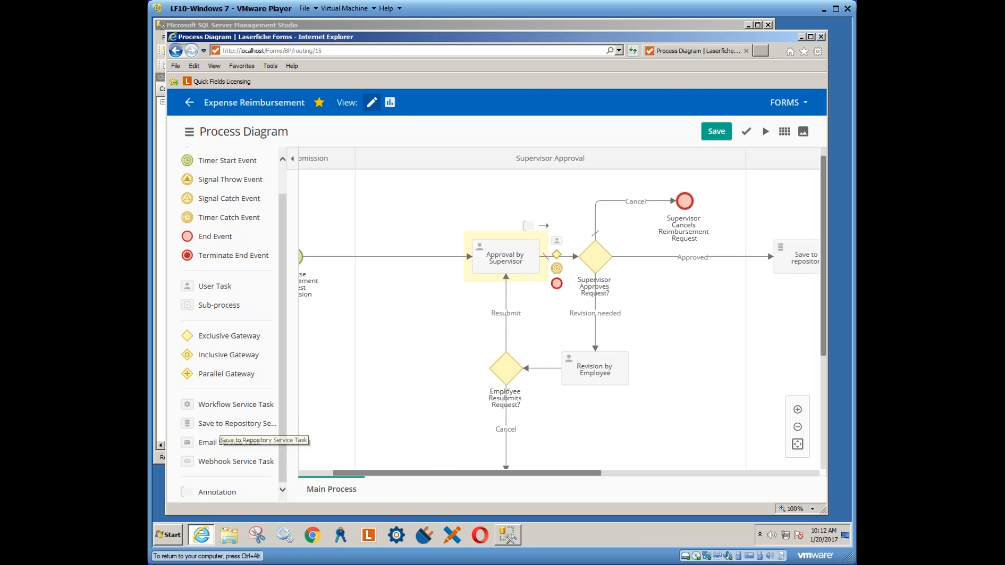
drag(460, 474, 577, 475)
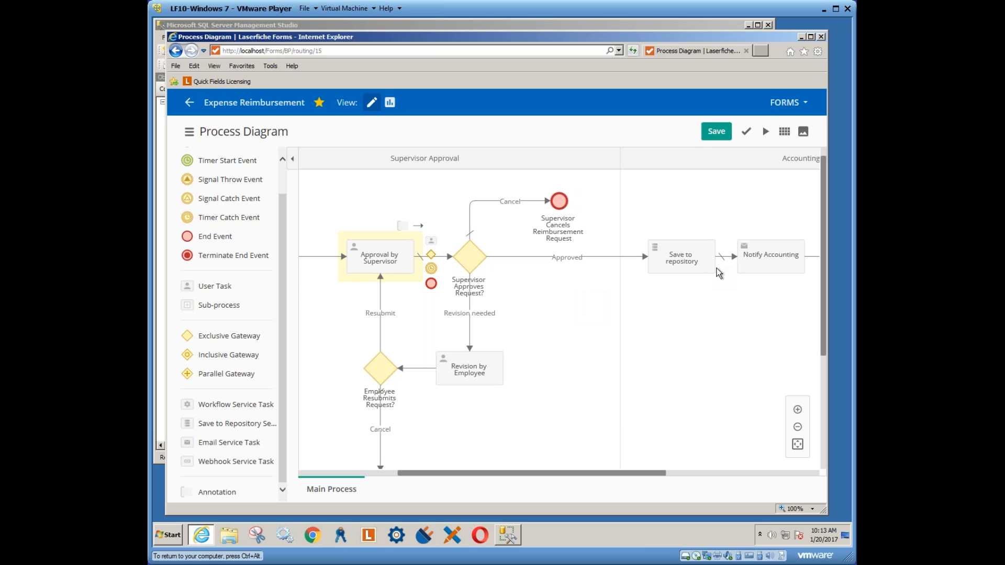
click(680, 260)
double_click(680, 260)
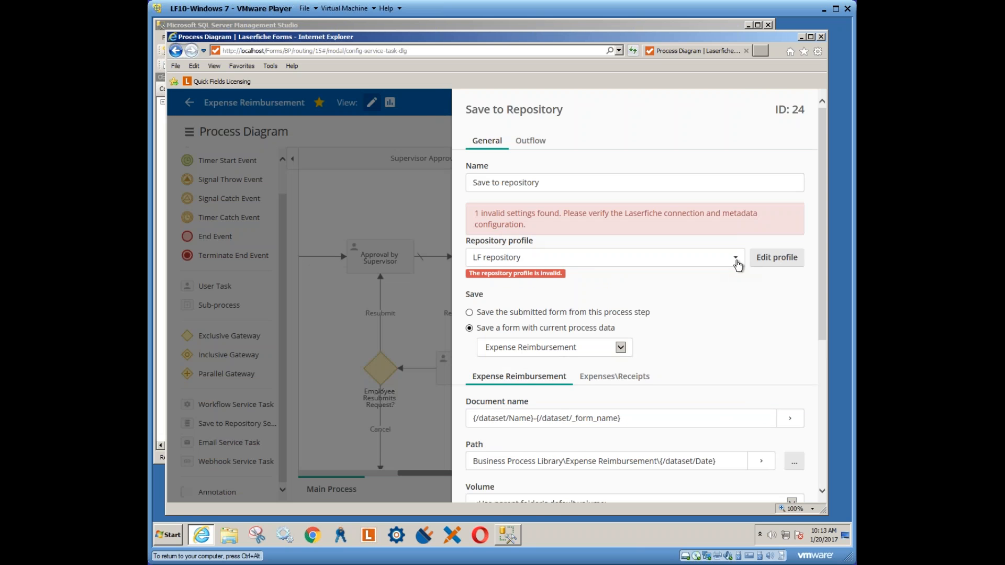
click(770, 260)
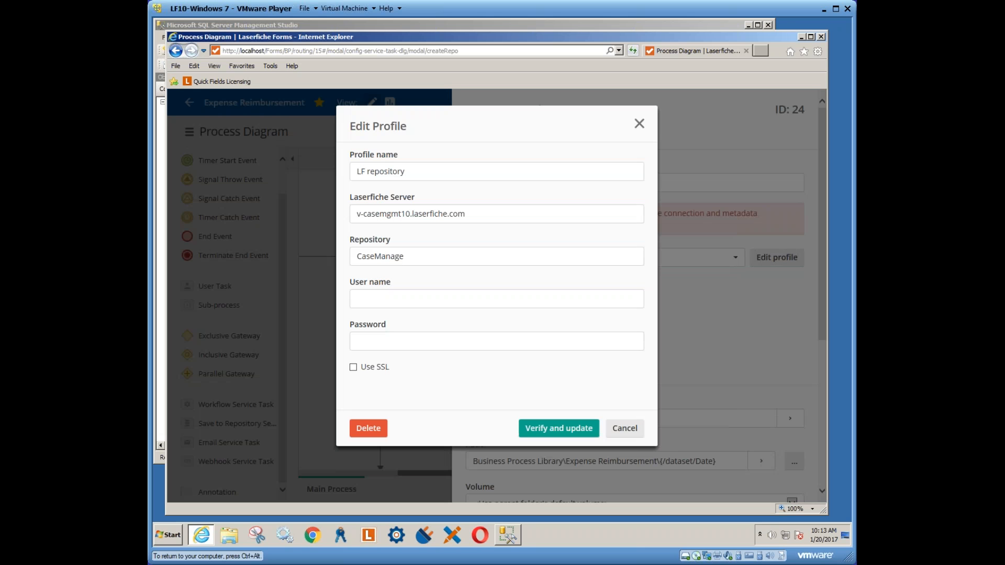
drag(469, 215, 354, 225)
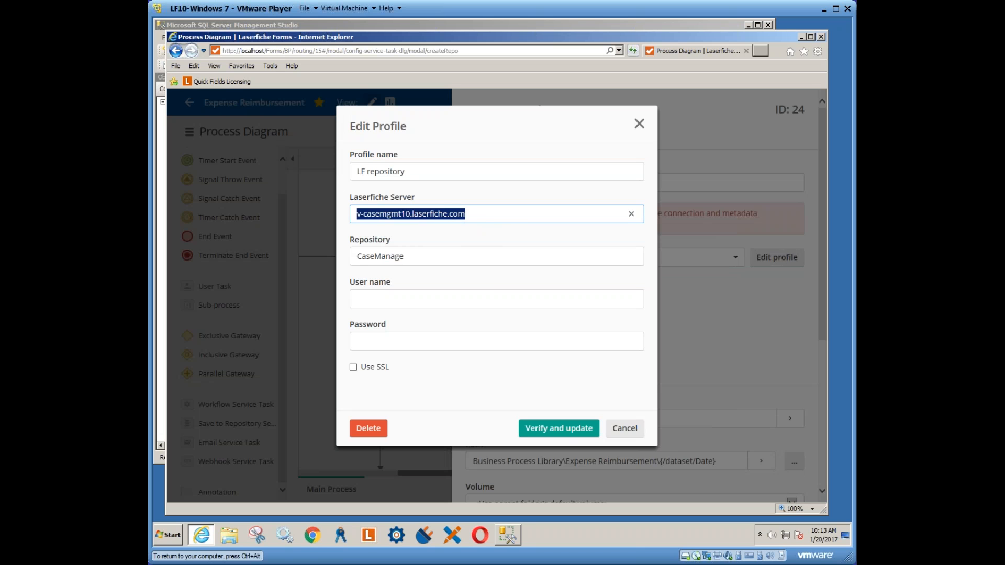
click(621, 430)
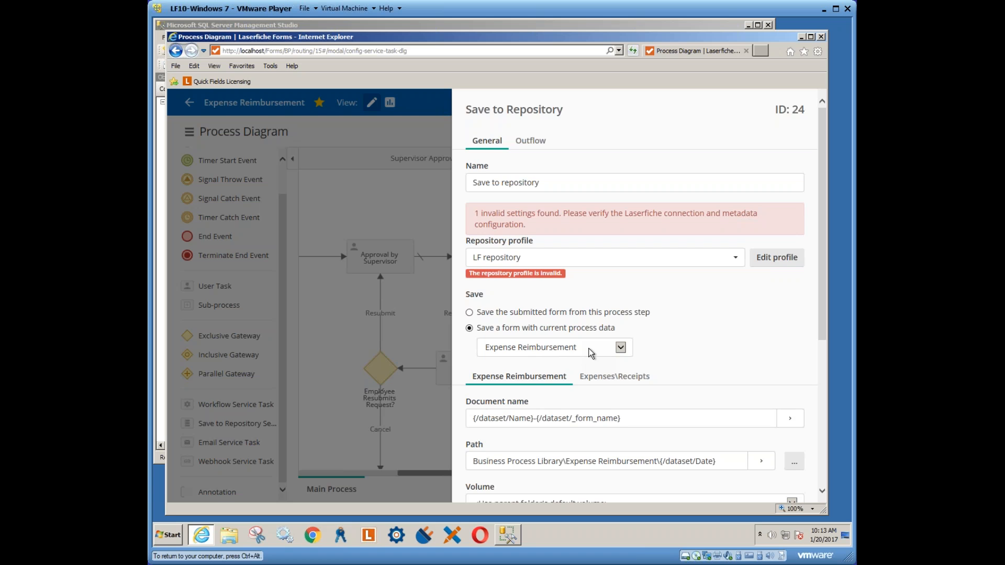
drag(821, 322, 818, 438)
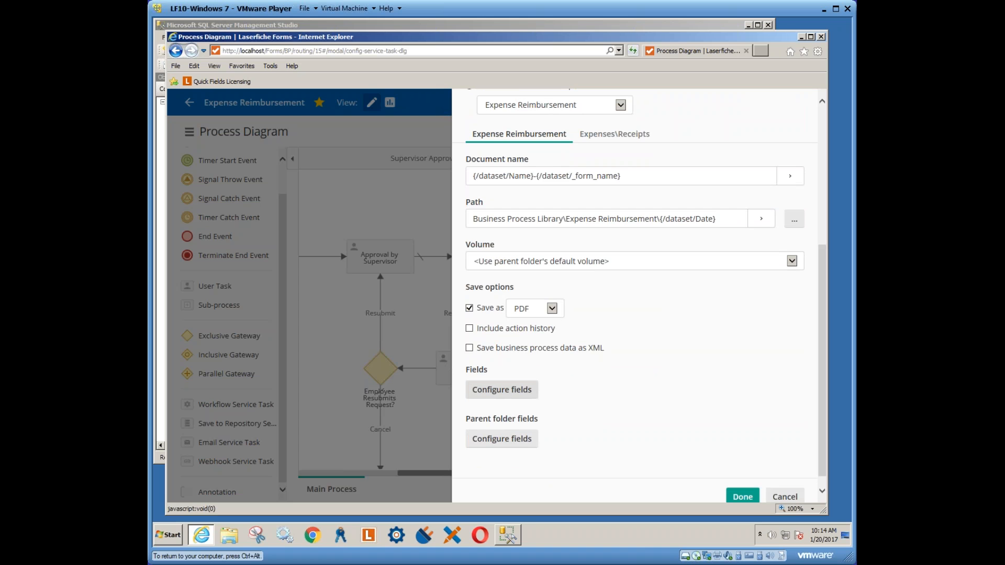
Edit the LF repository profile, changing server to localhost and repository to training
click(502, 390)
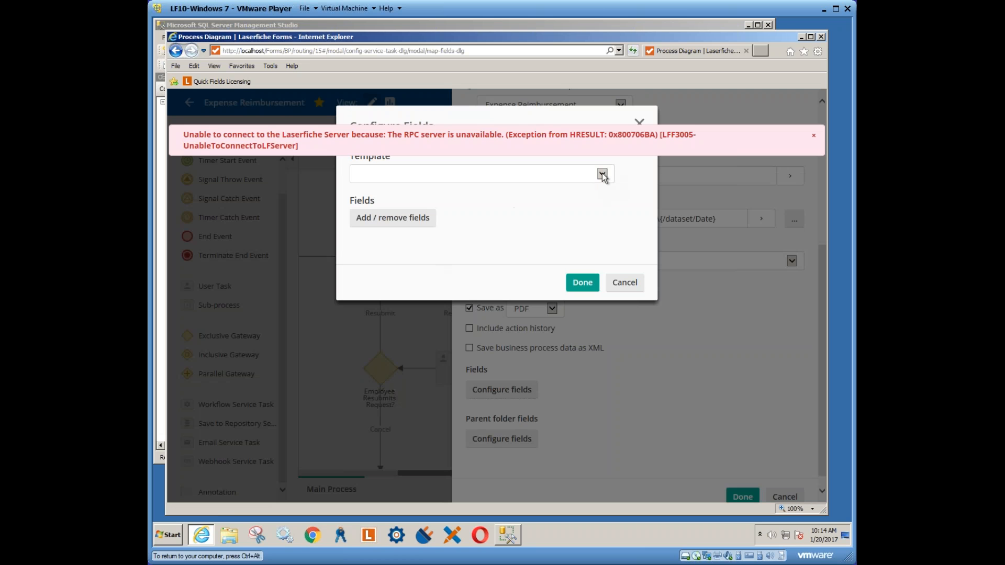
click(625, 282)
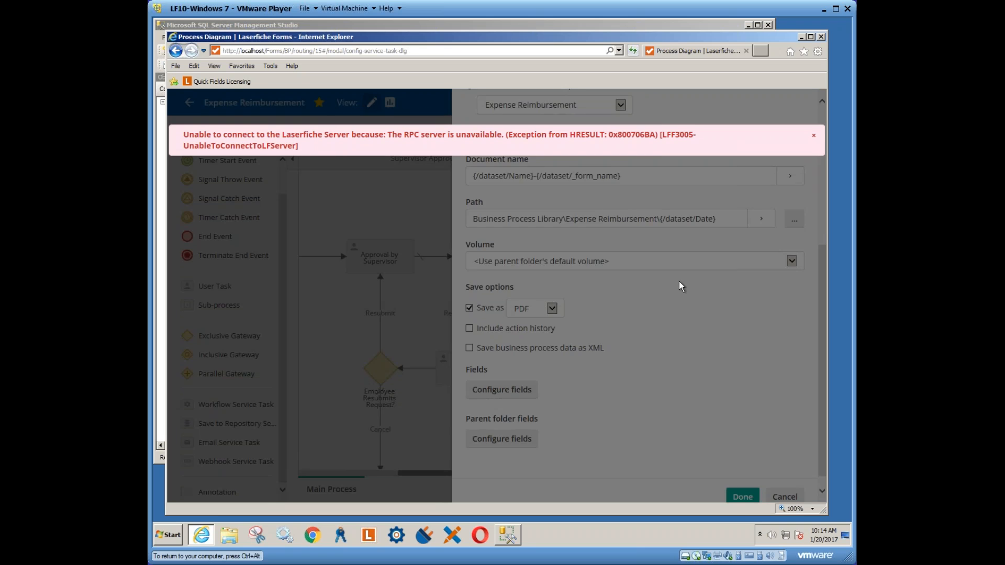
scroll(824, 215, up, 3)
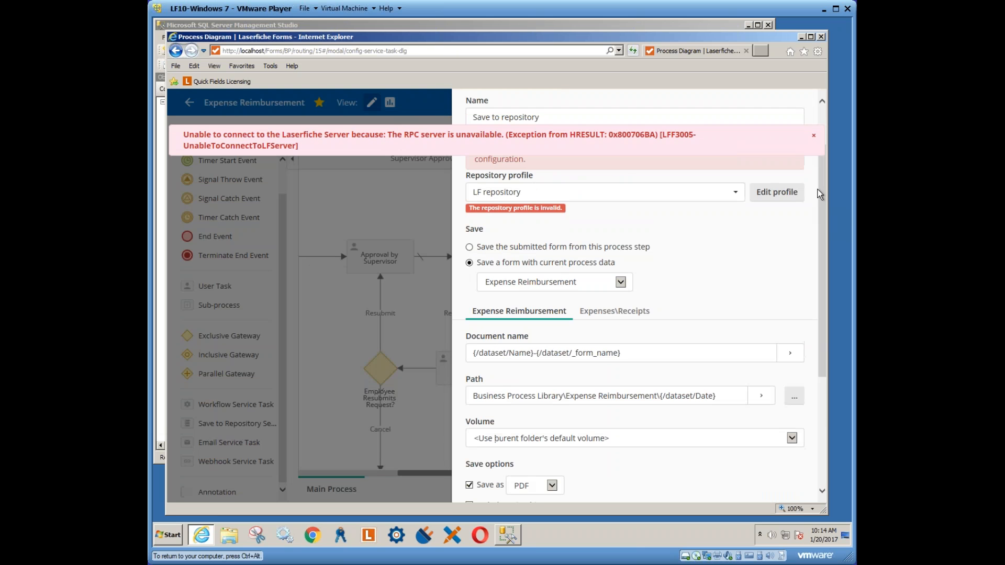
click(777, 192)
triple_click(415, 214)
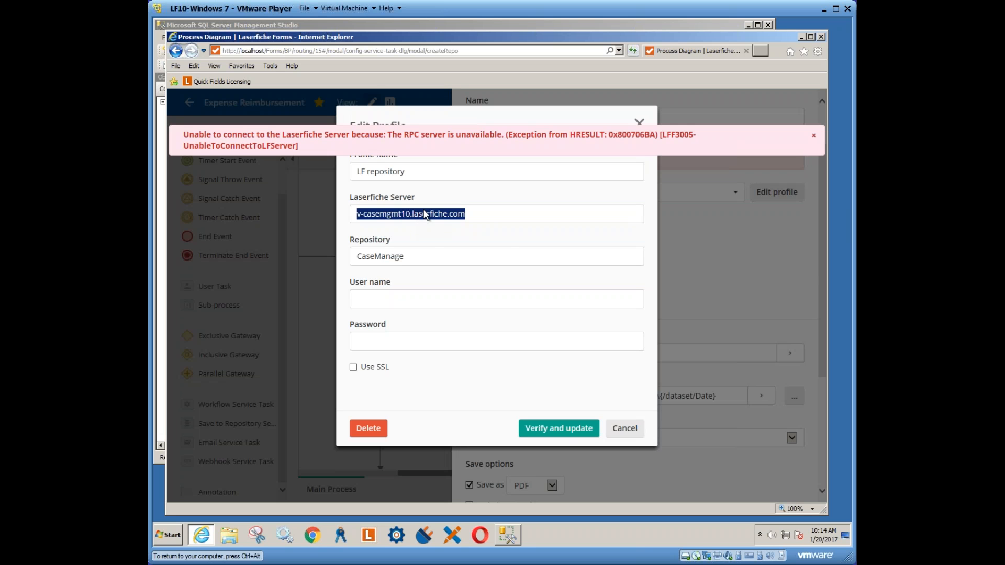
click(488, 217)
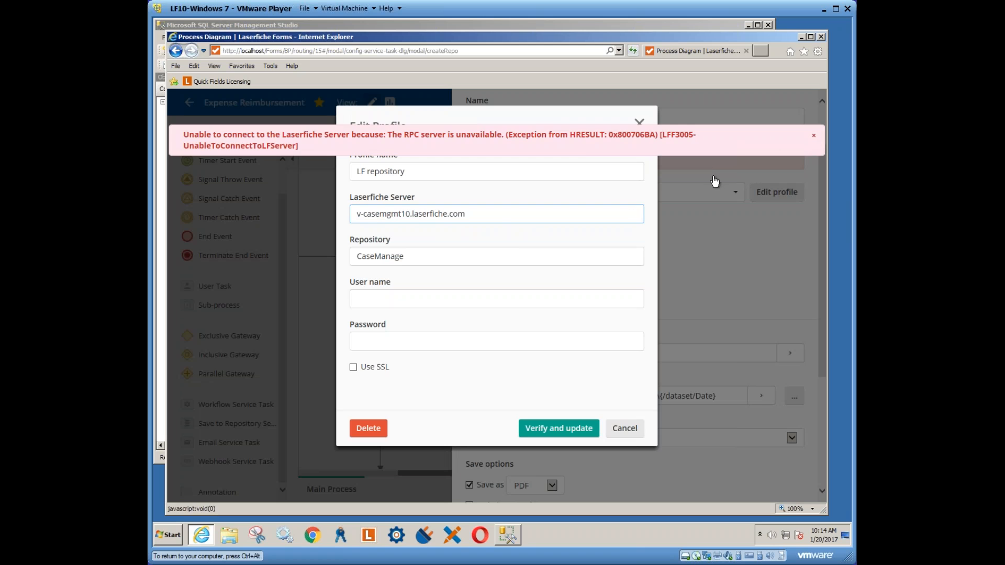
click(813, 135)
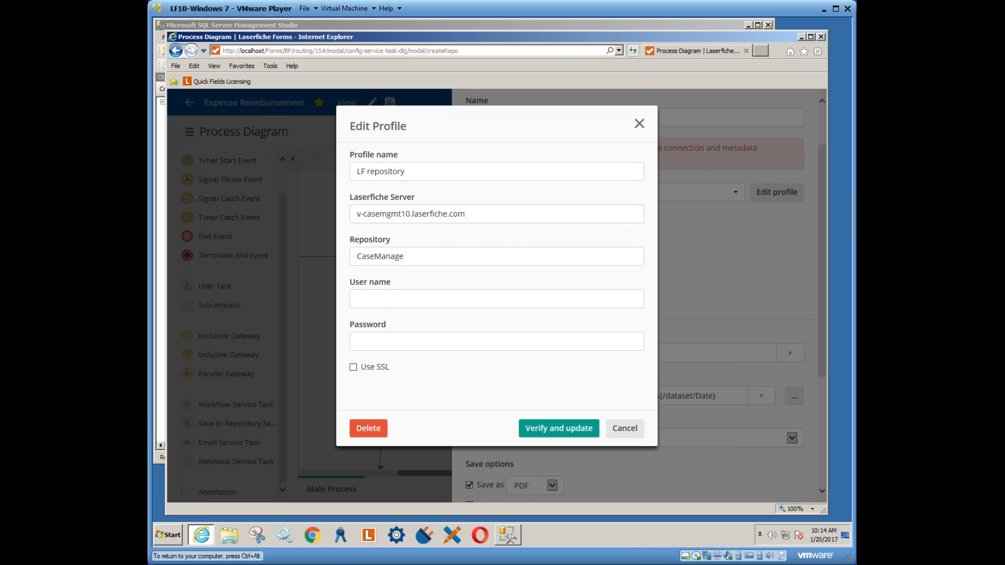
drag(486, 217, 319, 216)
text(localhost)
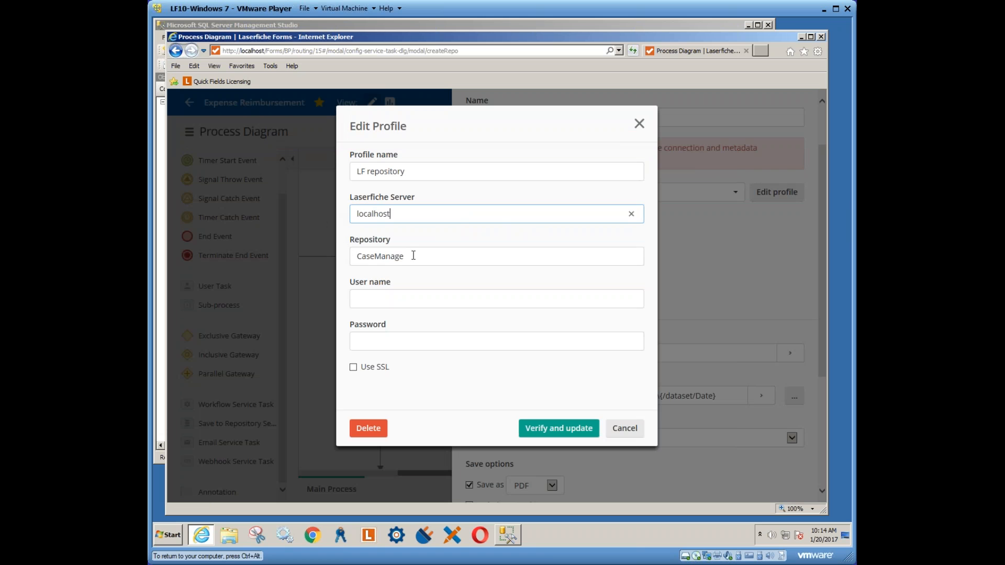
drag(411, 256, 357, 257)
text(training)
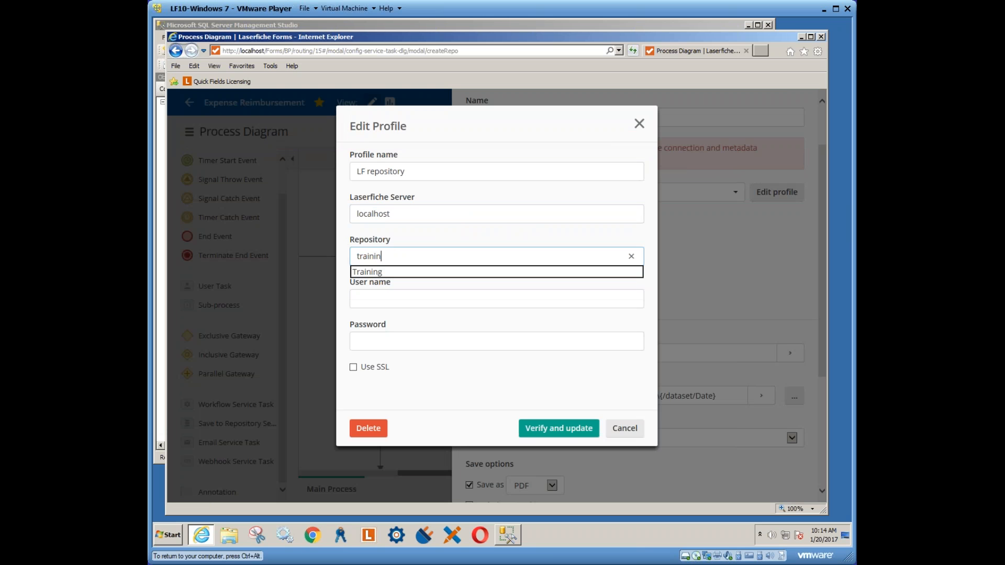
Enter user name Admin and the administrator password, then verify and update the profile
click(358, 302)
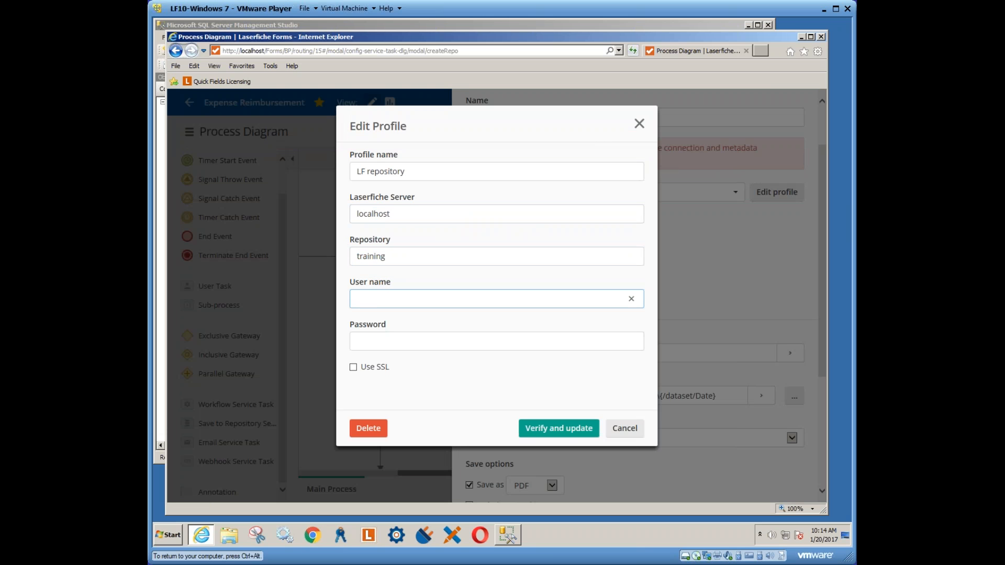
text(orms)
key(Tab)
text(admin)
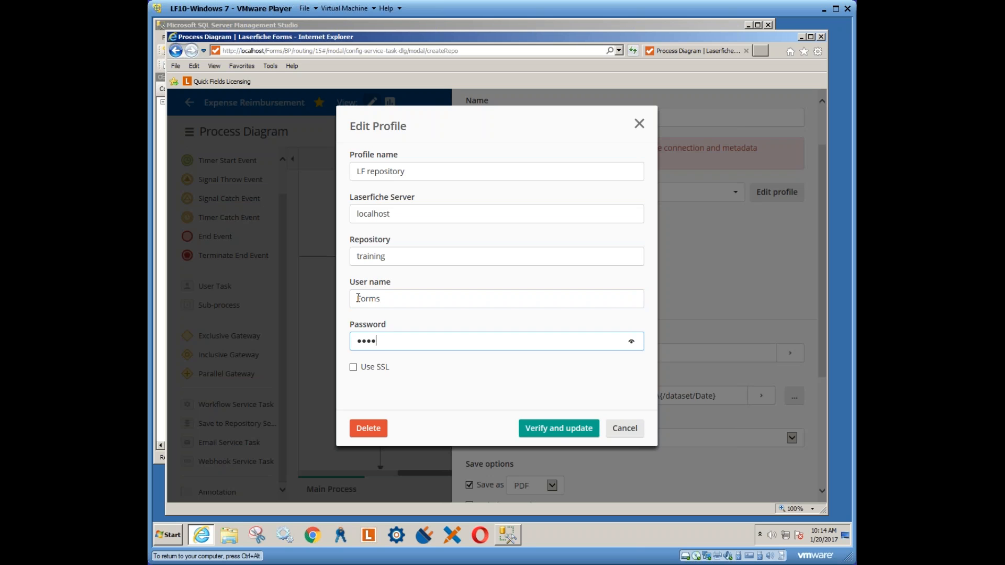
click(537, 427)
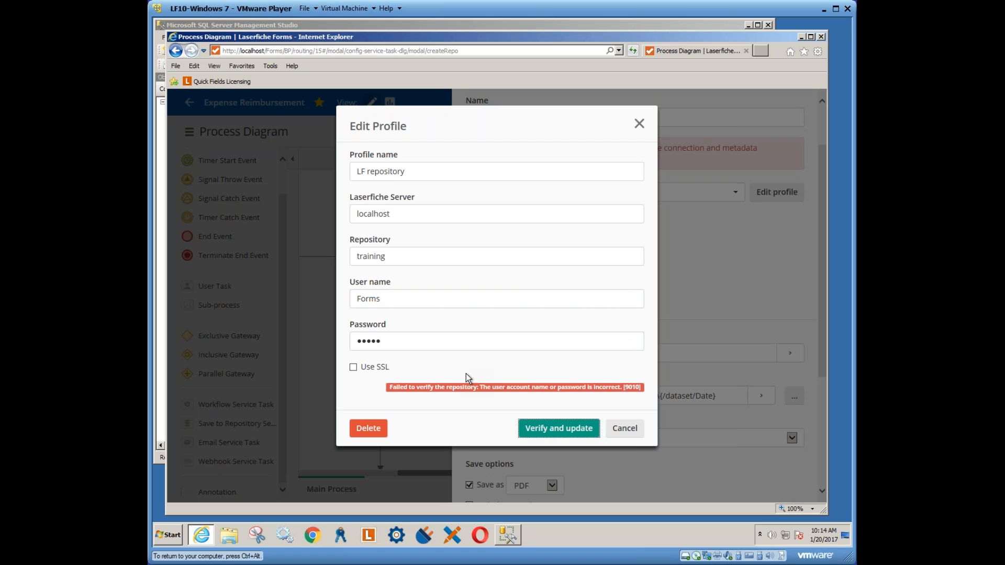
click(388, 339)
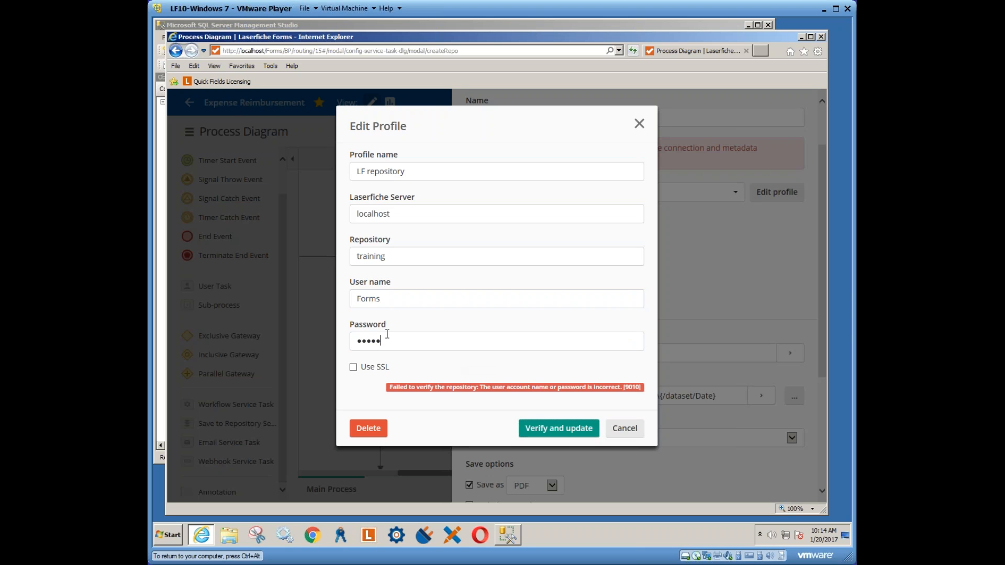
double_click(388, 299)
text(Admin)
key(Tab)
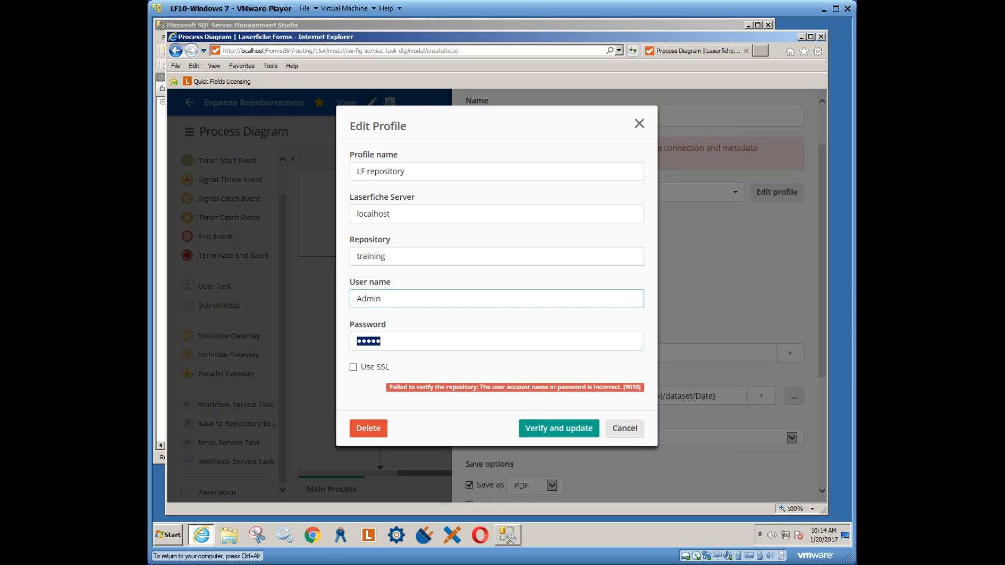
text(•••••)
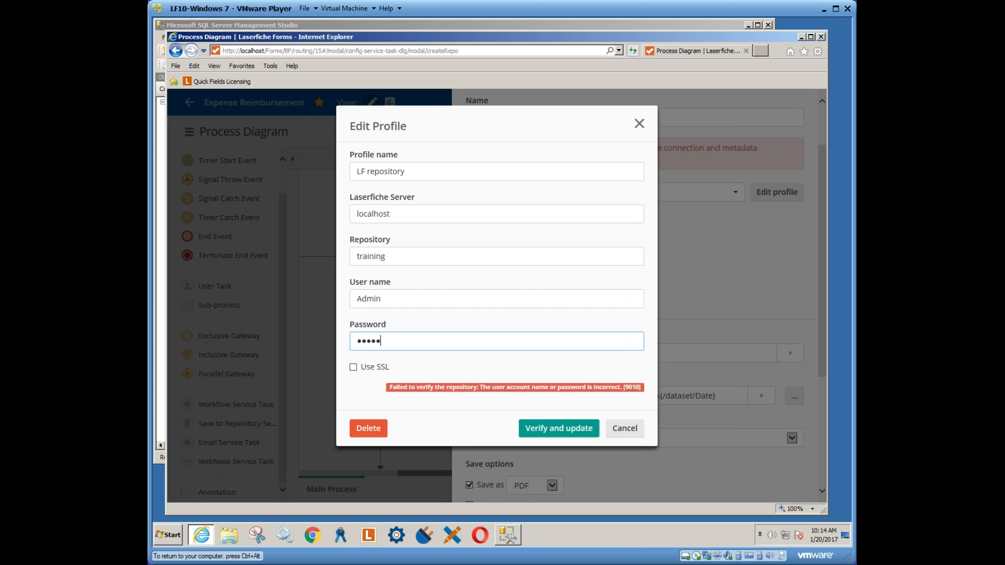
key(Return)
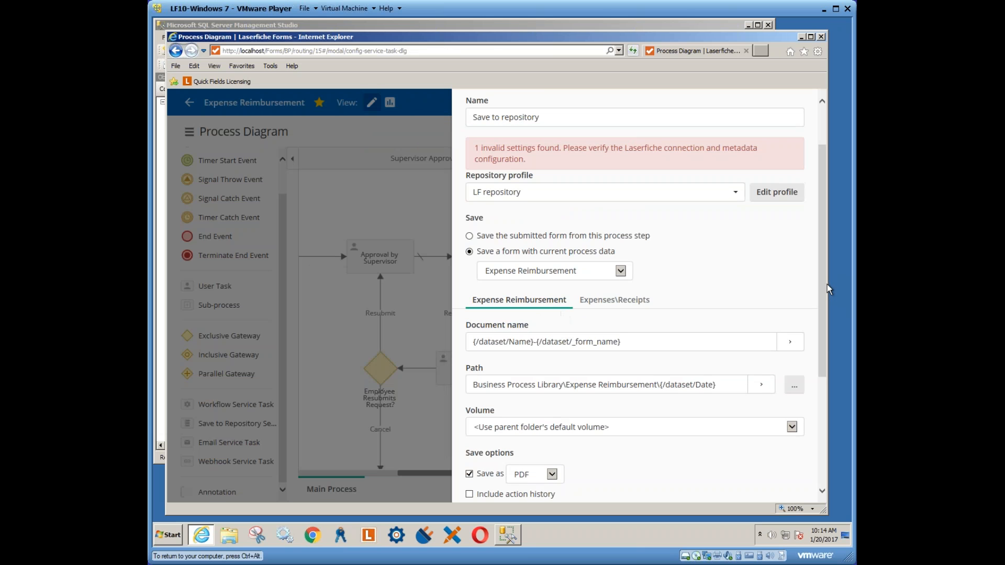
Choose the Human Resources template in the saved document's field configuration
drag(824, 278, 814, 392)
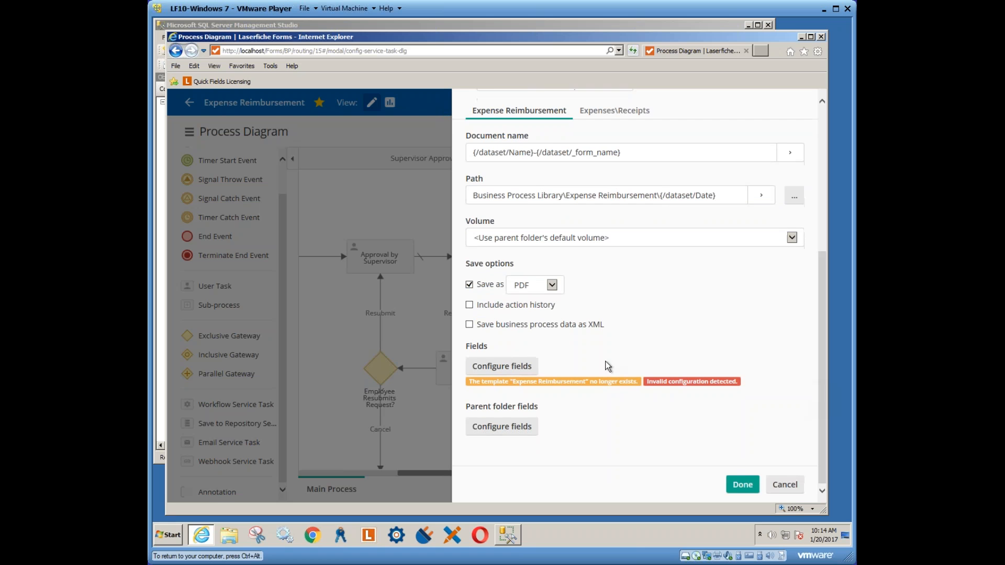
click(508, 373)
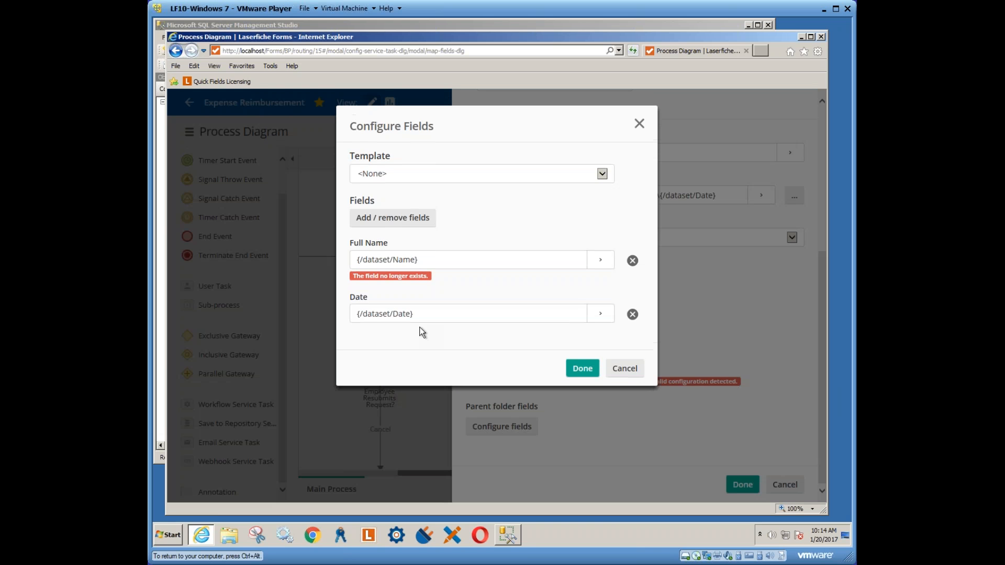
click(602, 176)
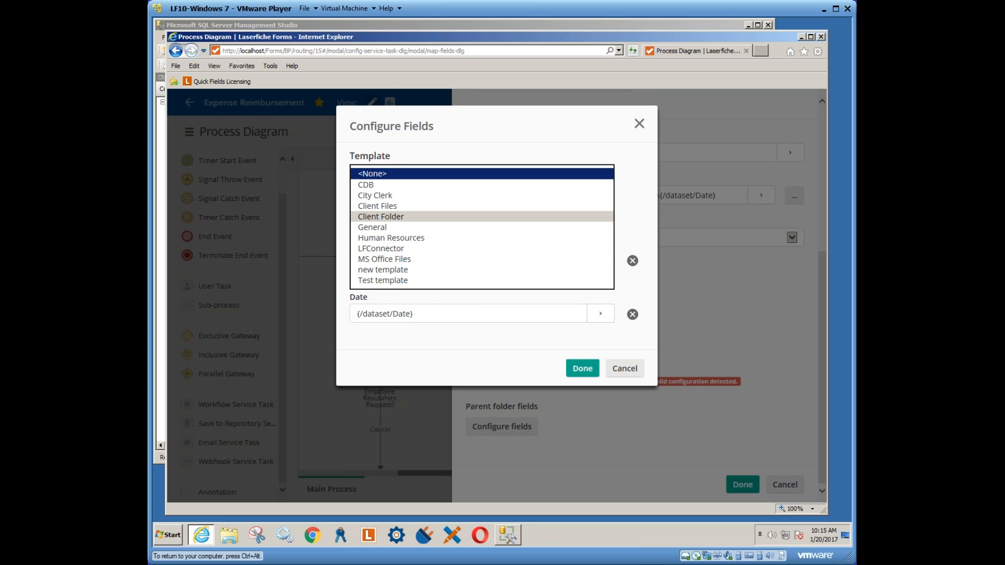
click(381, 237)
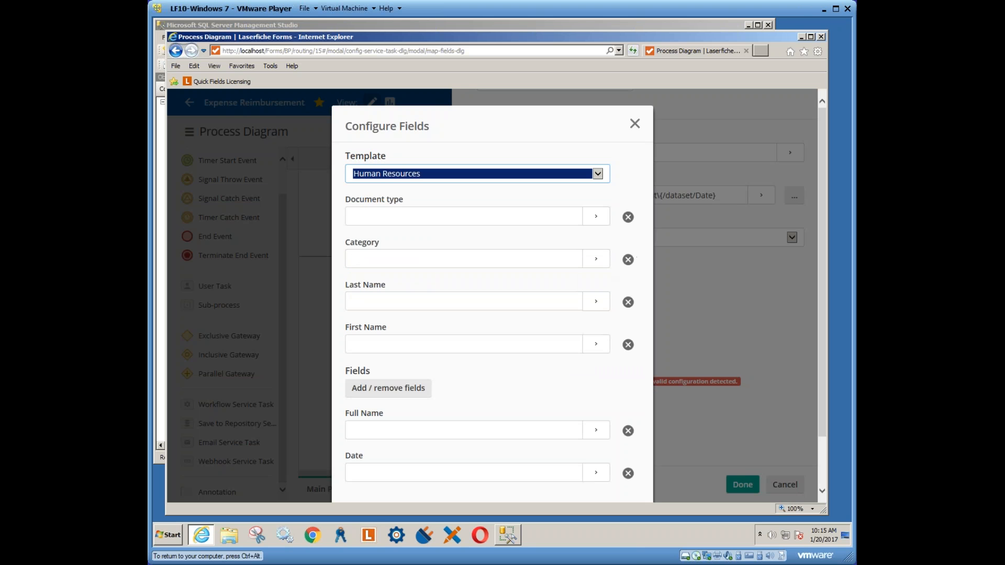
click(379, 217)
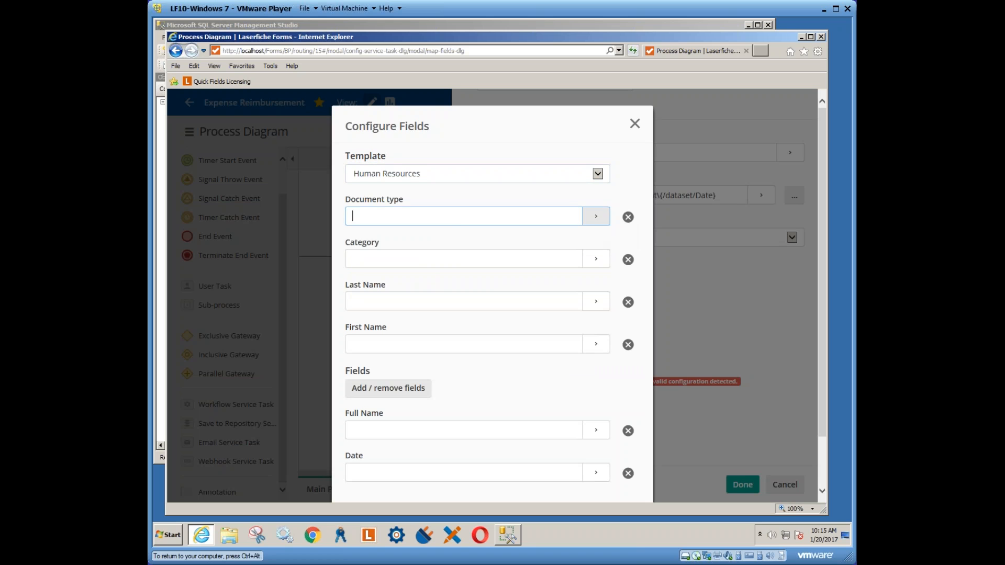
click(596, 216)
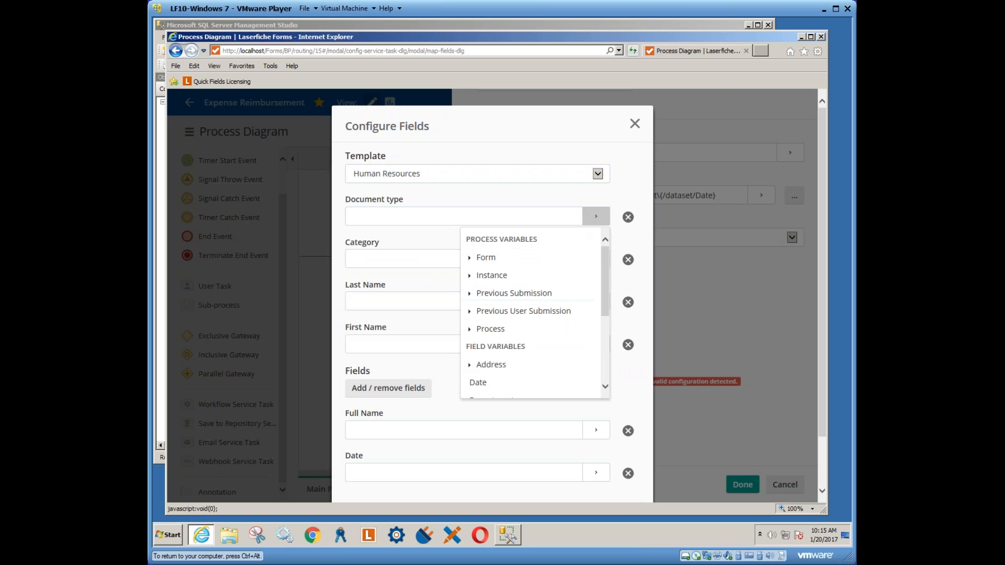
scroll(496, 376, down, 3)
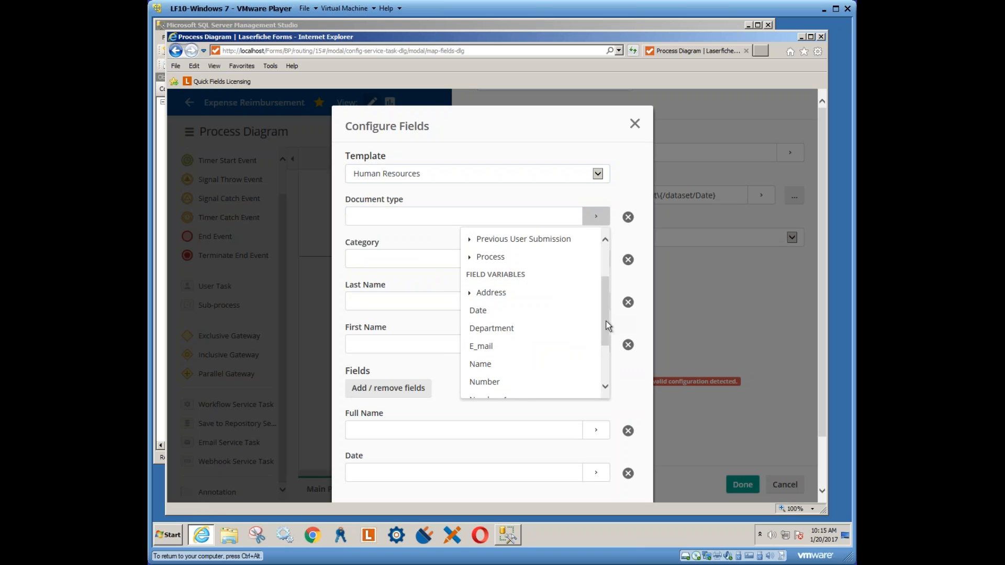
drag(606, 322, 605, 339)
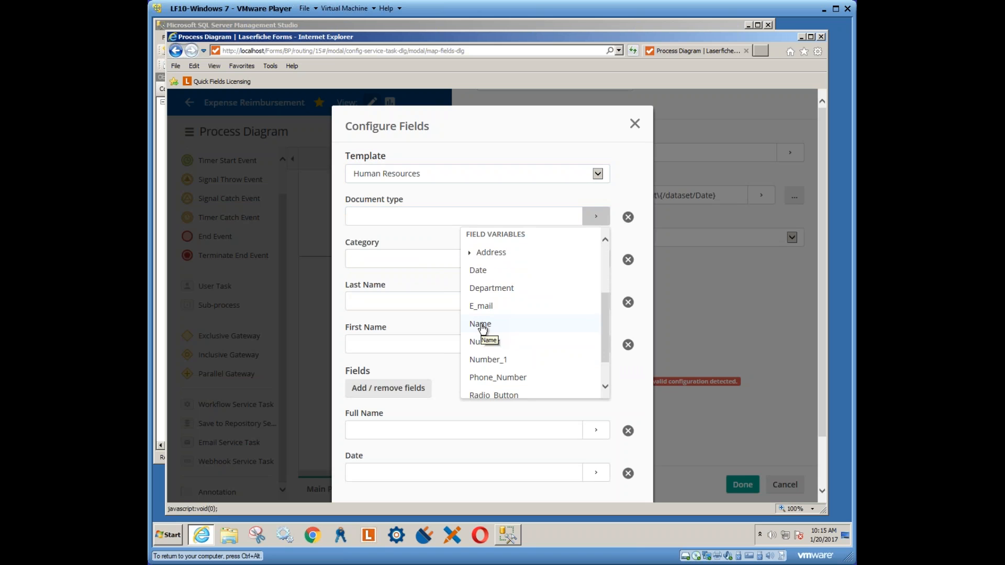
Map Full Name to the form's Name variable and confirm with Done
click(567, 432)
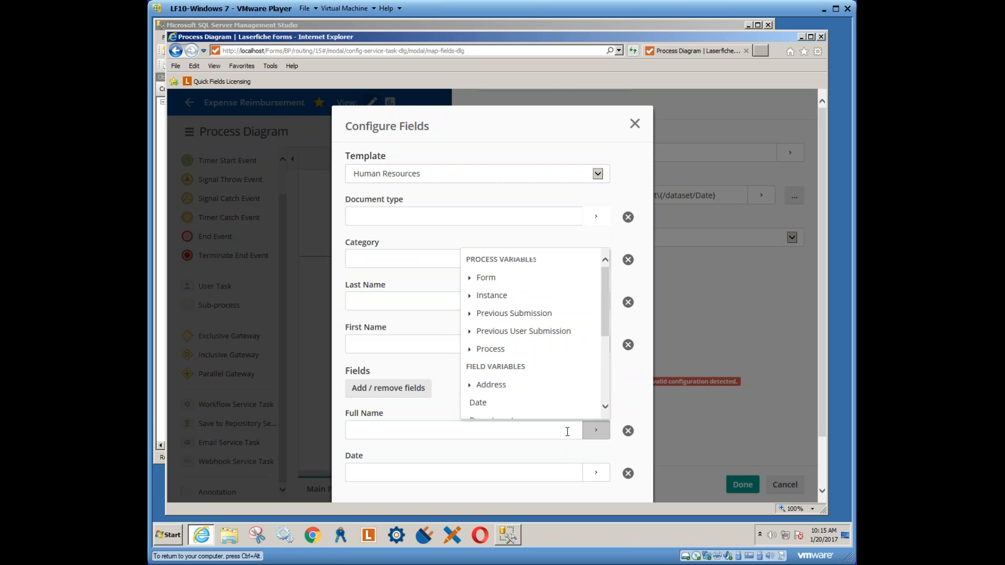
scroll(608, 376, down, 3)
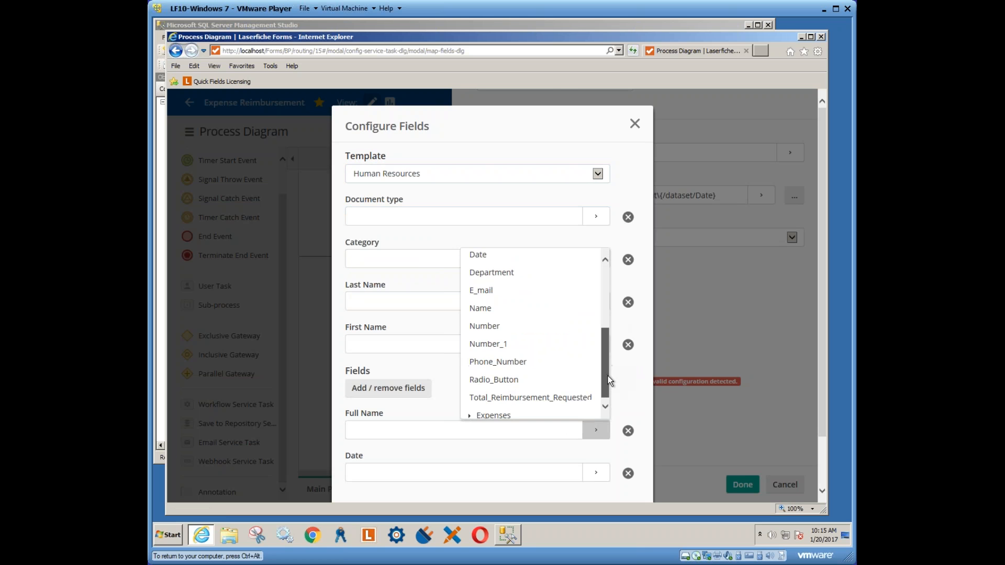
click(502, 309)
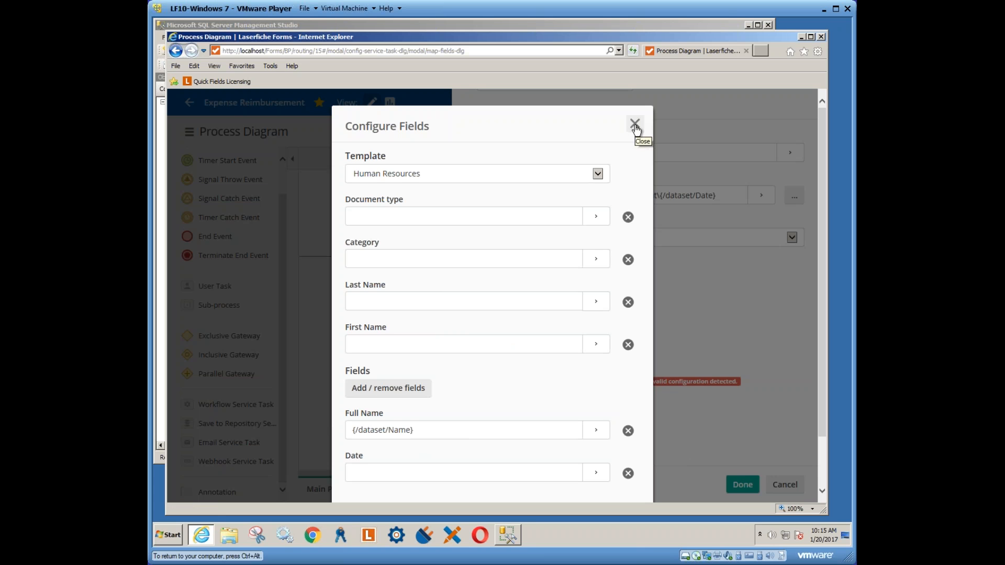
scroll(602, 461, down, 2)
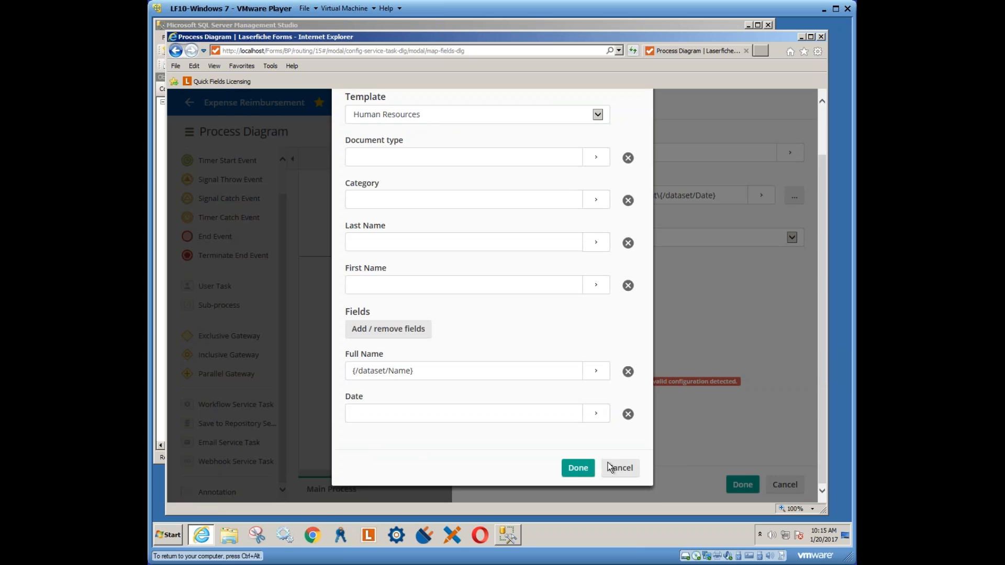
click(584, 469)
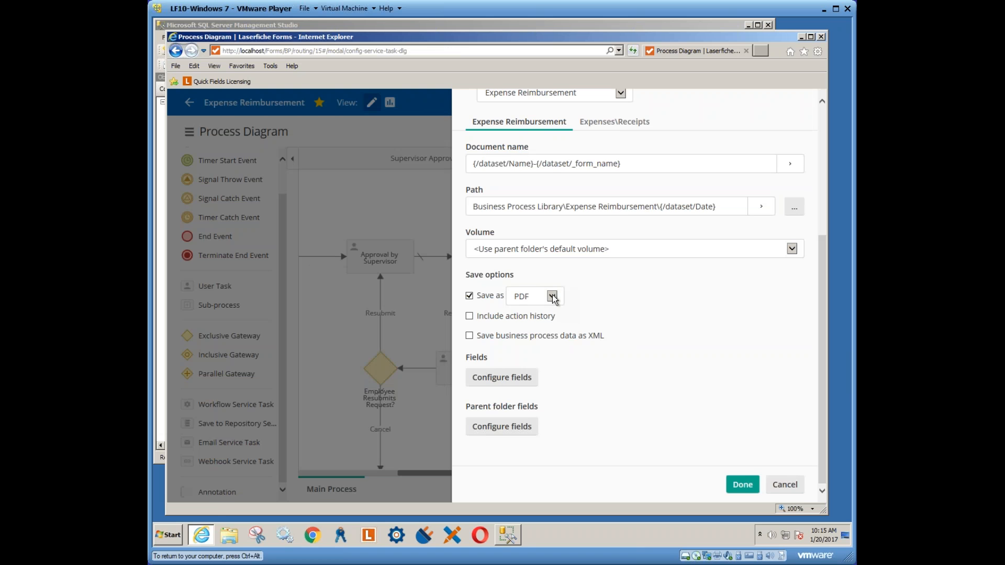
Keep PDF as the save format and store on the DEFAULT volume. Confirm the dated Expense Reimbursement path
click(552, 297)
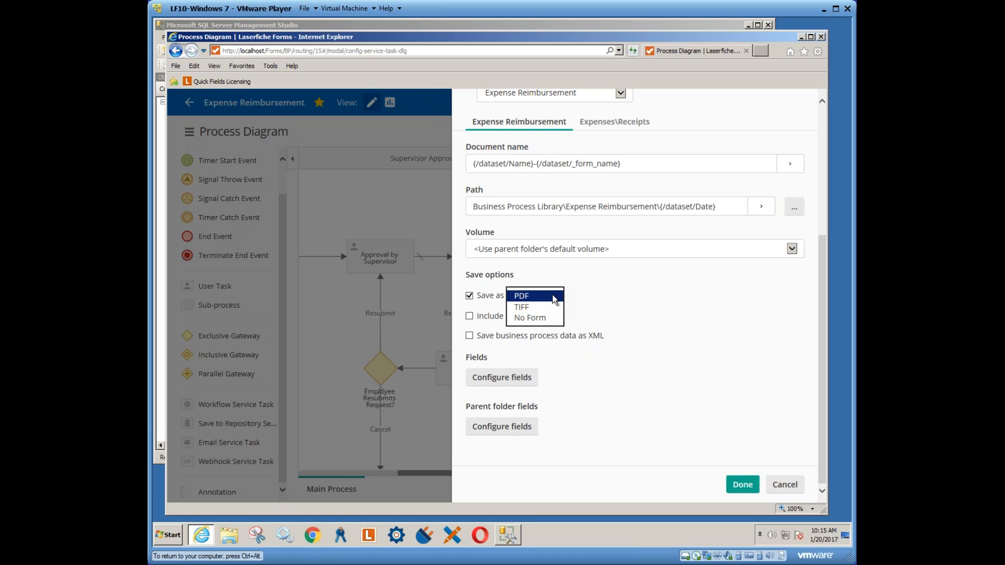
click(604, 305)
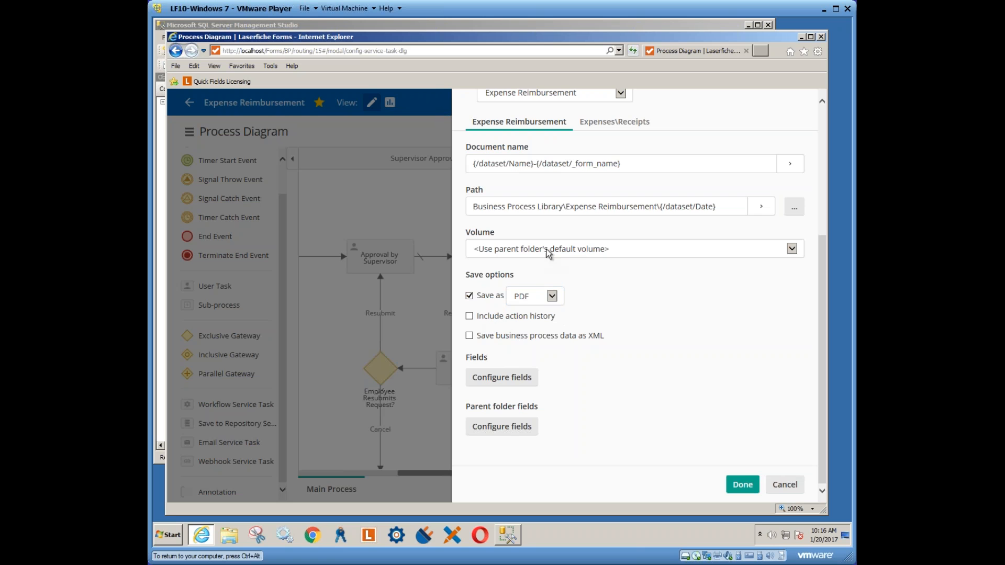
click(792, 250)
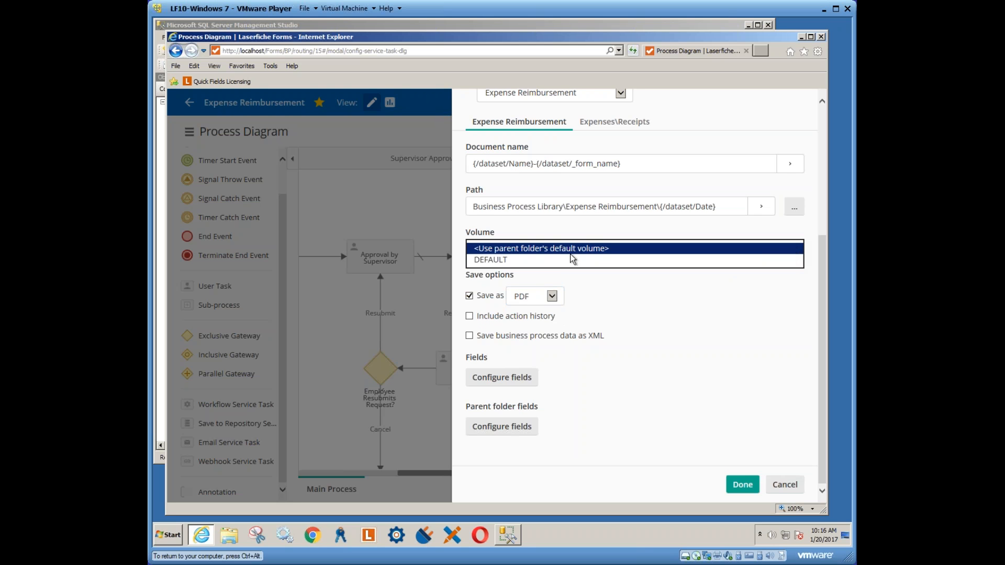
click(573, 260)
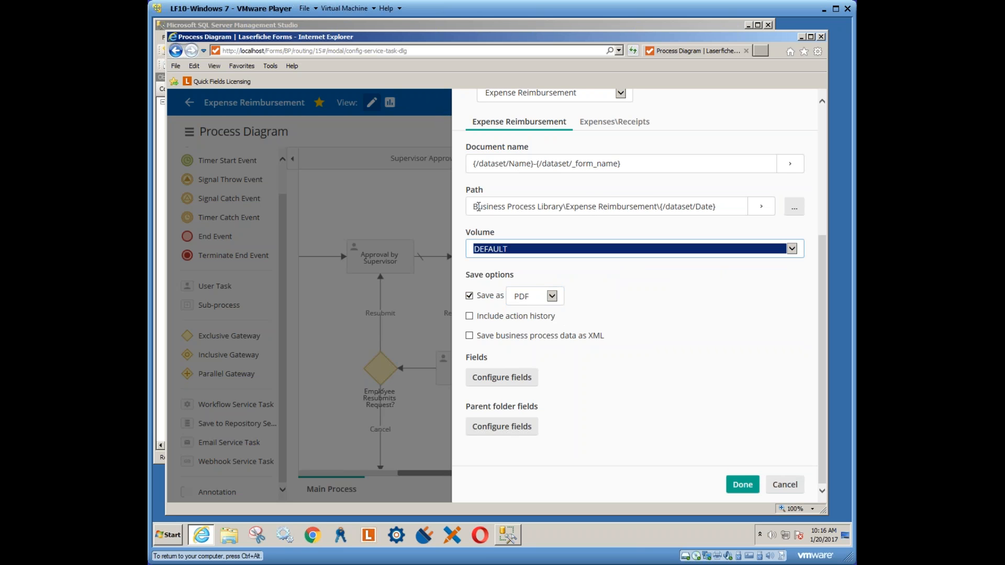
drag(479, 207, 656, 208)
drag(722, 209, 666, 208)
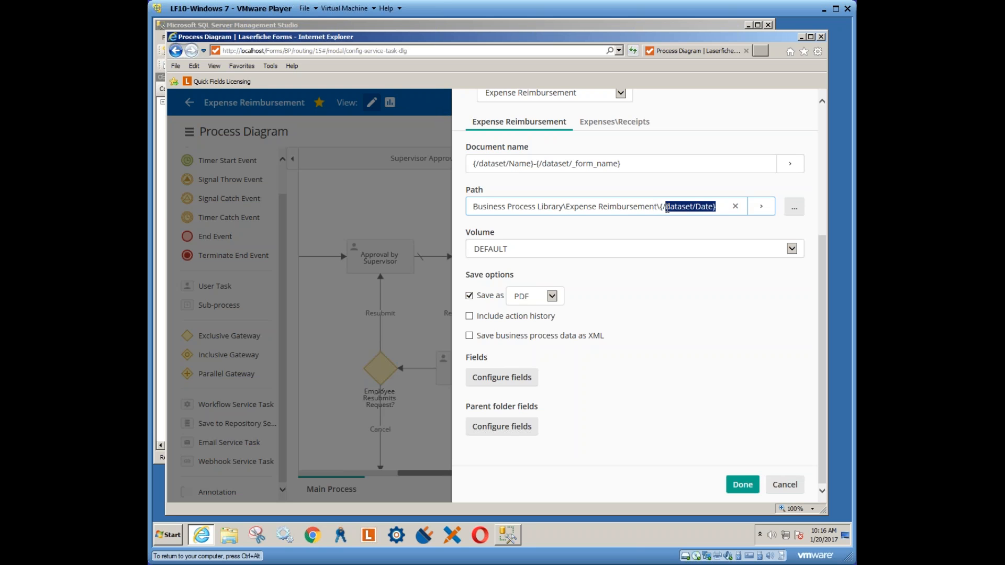
click(742, 485)
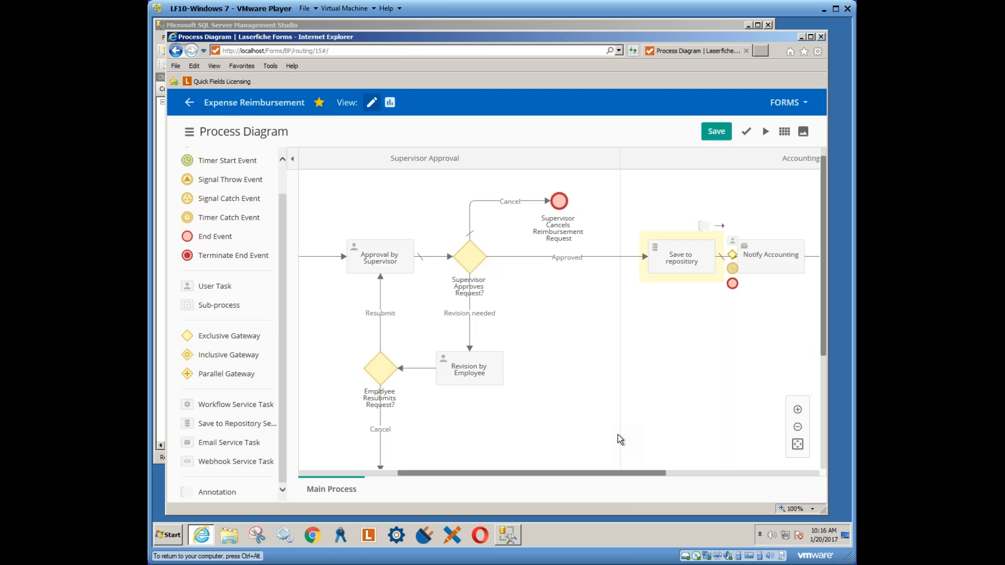
Open Approval by Supervisor, review its Submit button label, and view its Finance Team assignment
click(381, 262)
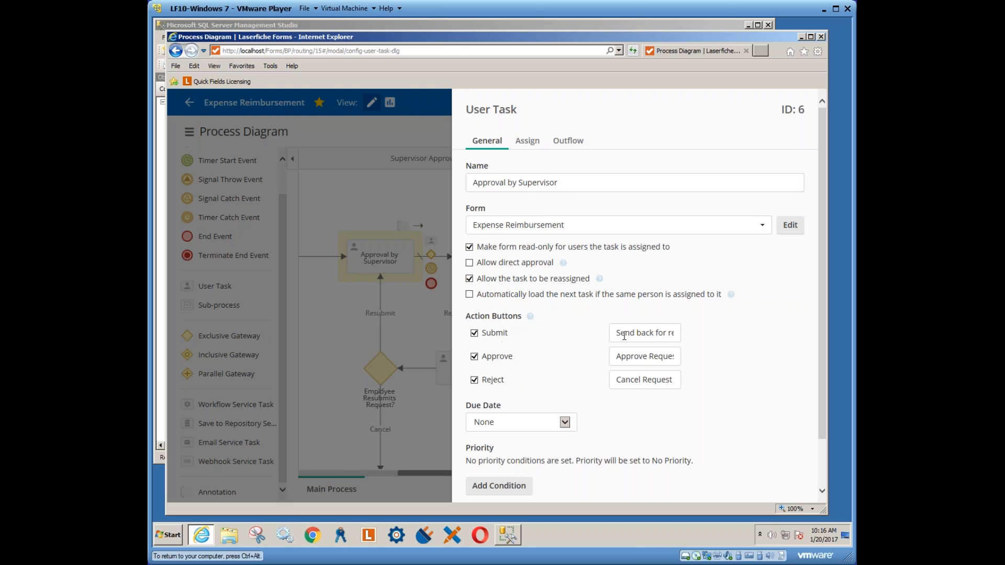
drag(624, 335, 709, 340)
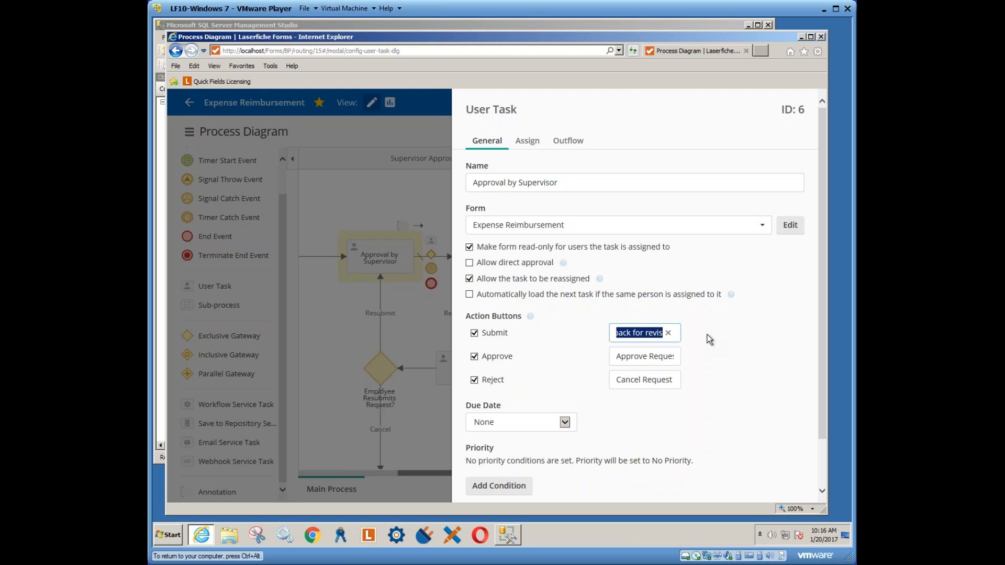
click(633, 333)
drag(632, 334, 619, 334)
click(628, 333)
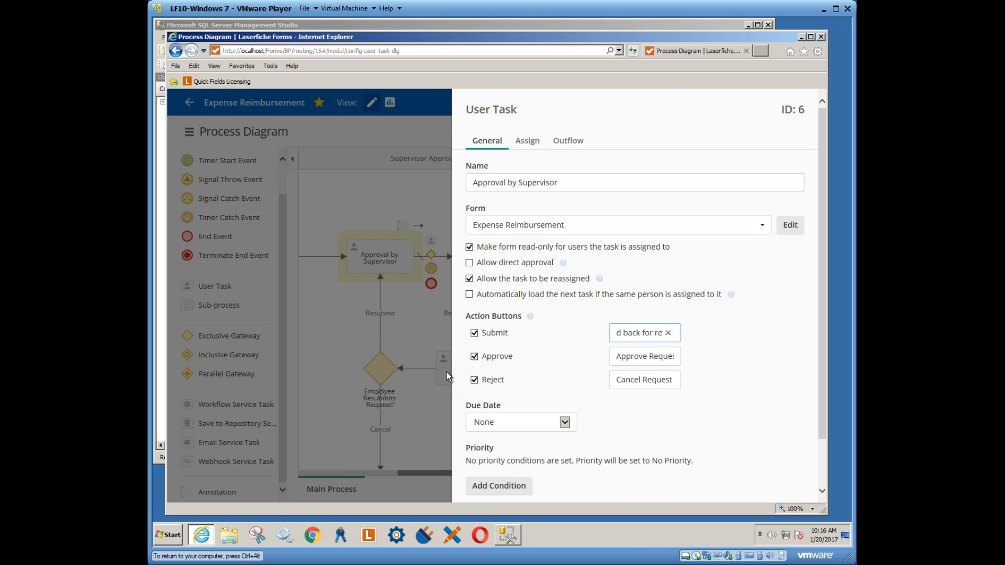
click(528, 142)
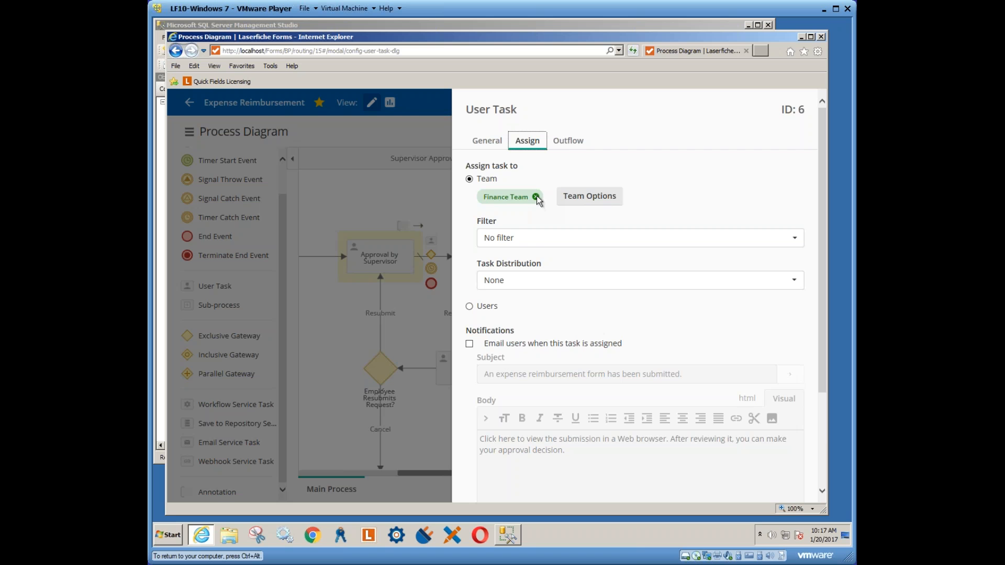
Assign the Approval by Supervisor task to the FORMS user with 'Email users when assigned' enabled
click(471, 306)
click(792, 223)
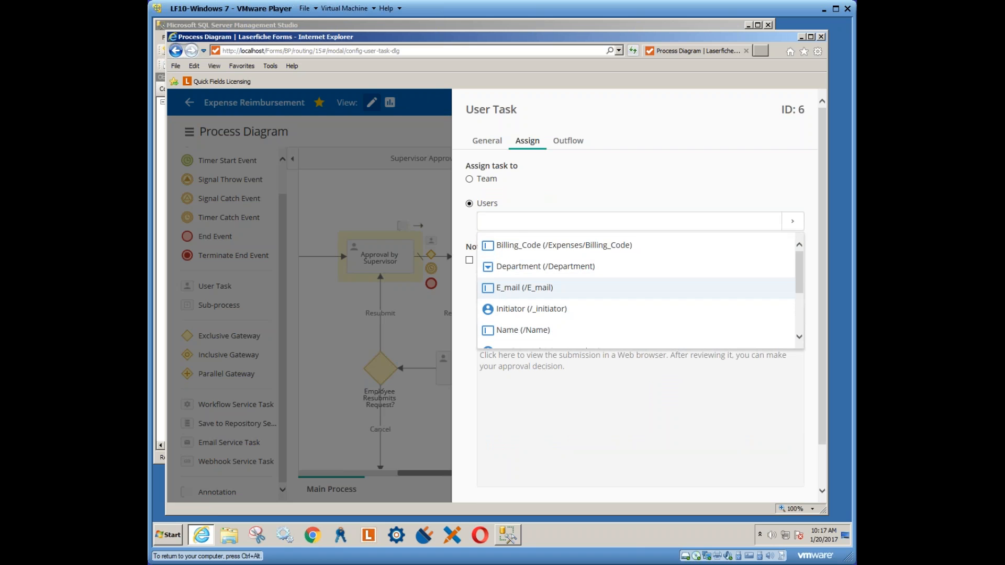
click(510, 225)
text(f)
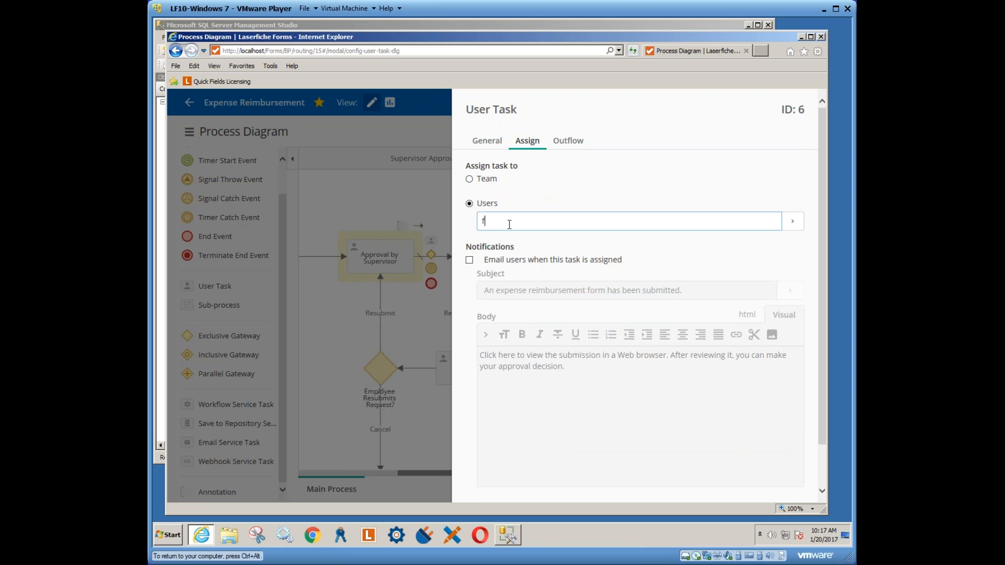
text(orms)
click(516, 250)
click(469, 260)
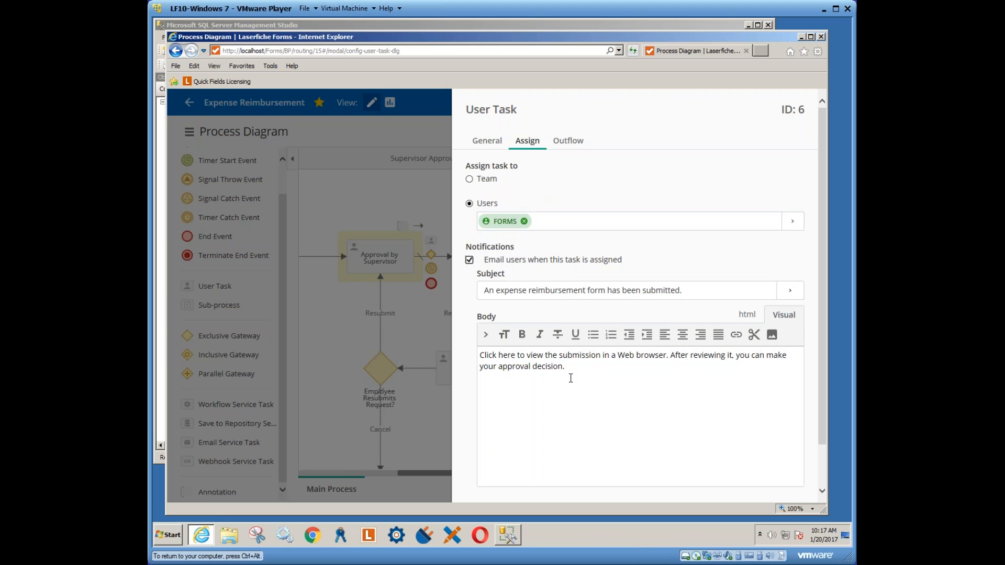
Review the email subject variables and the Approved outflow, then save the task settings
click(792, 291)
scroll(799, 204, down, 3)
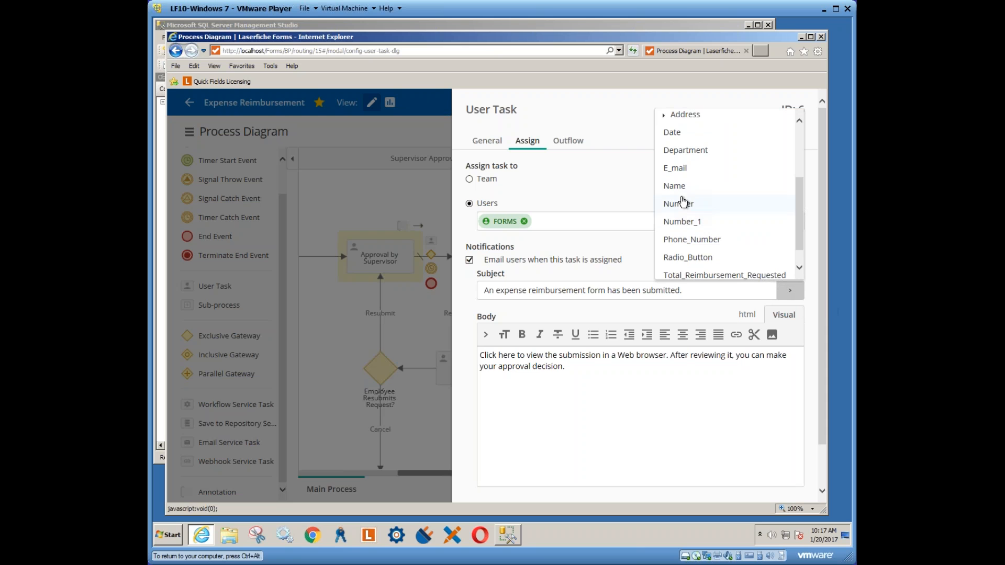
scroll(799, 254, down, 1)
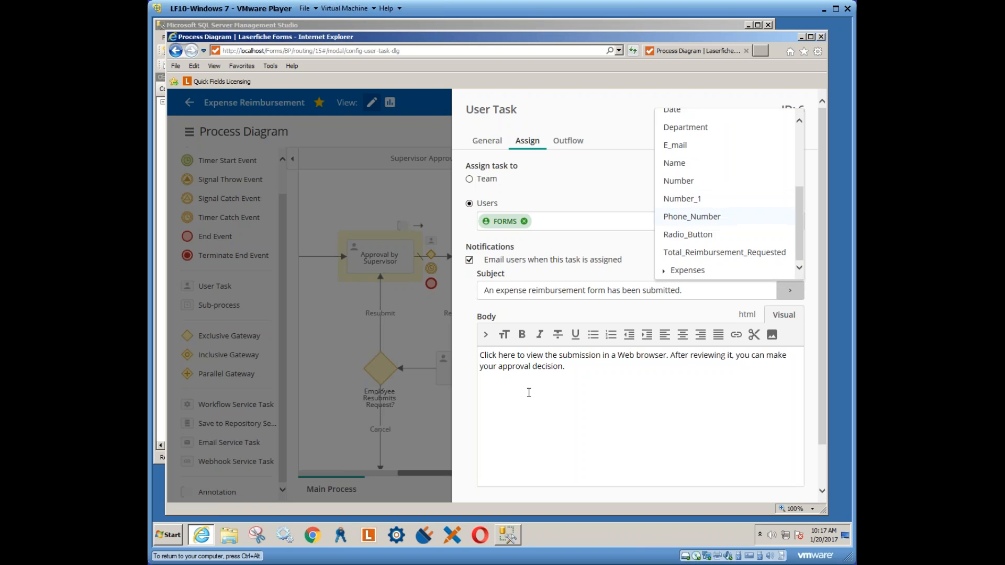
click(529, 367)
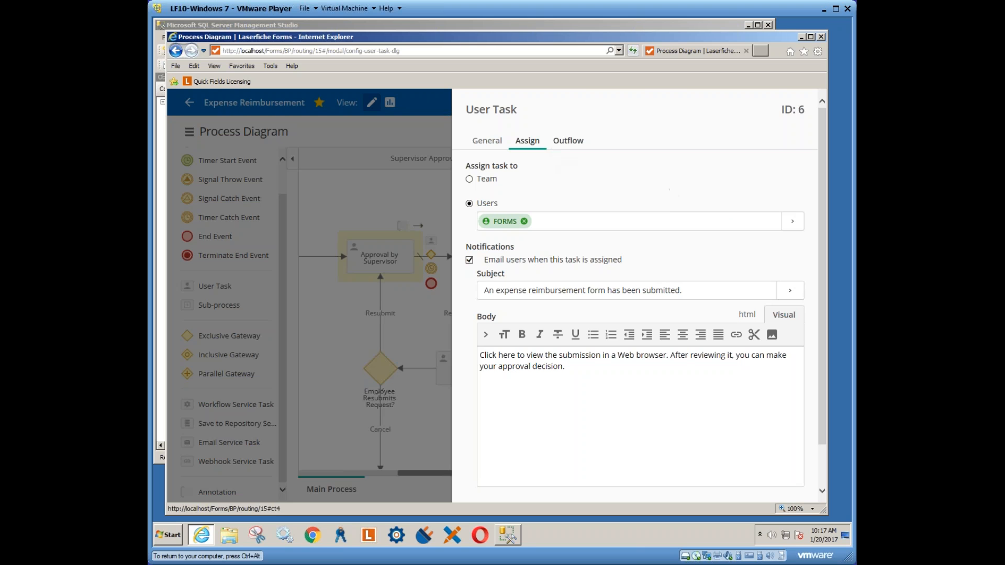
click(568, 140)
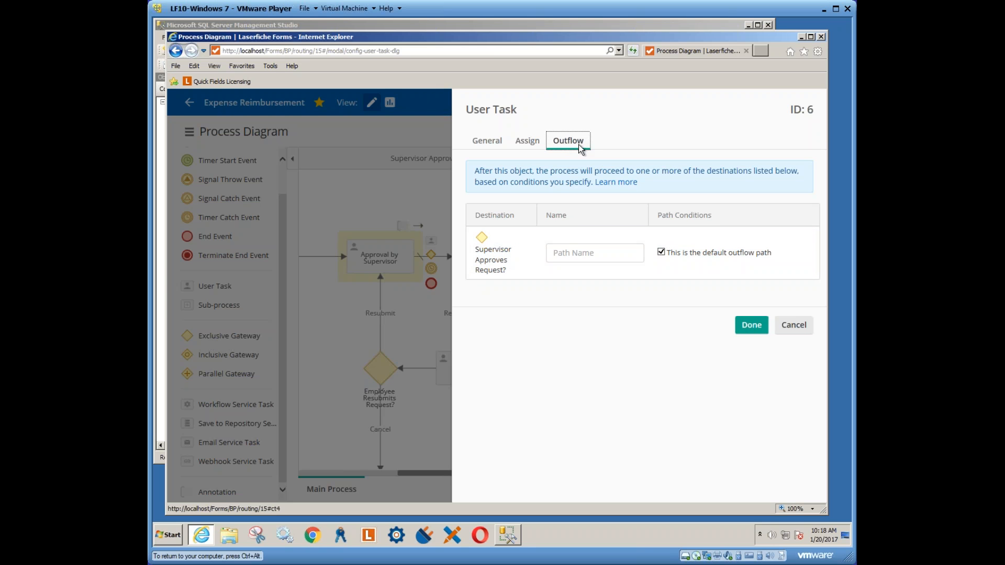
click(599, 254)
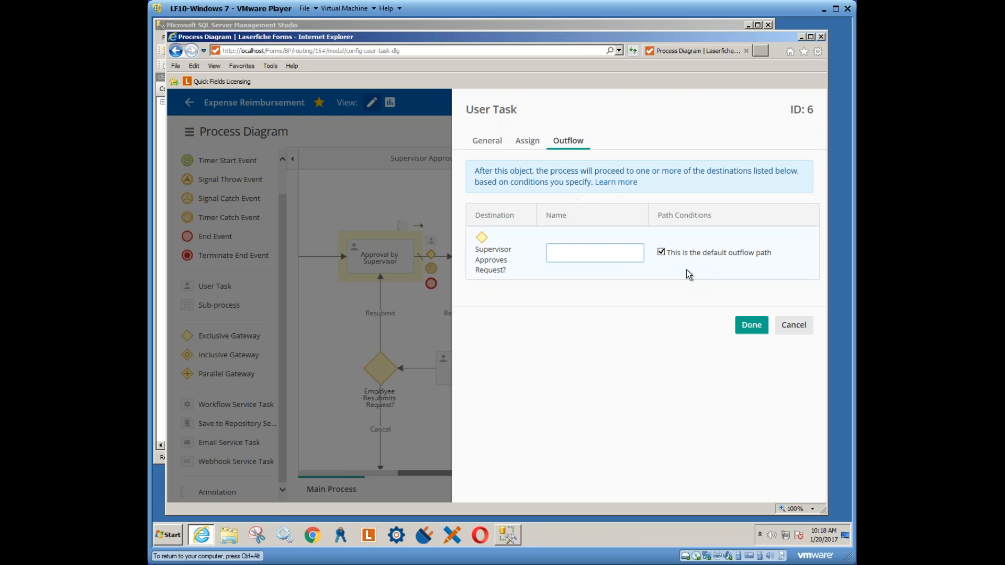
click(746, 326)
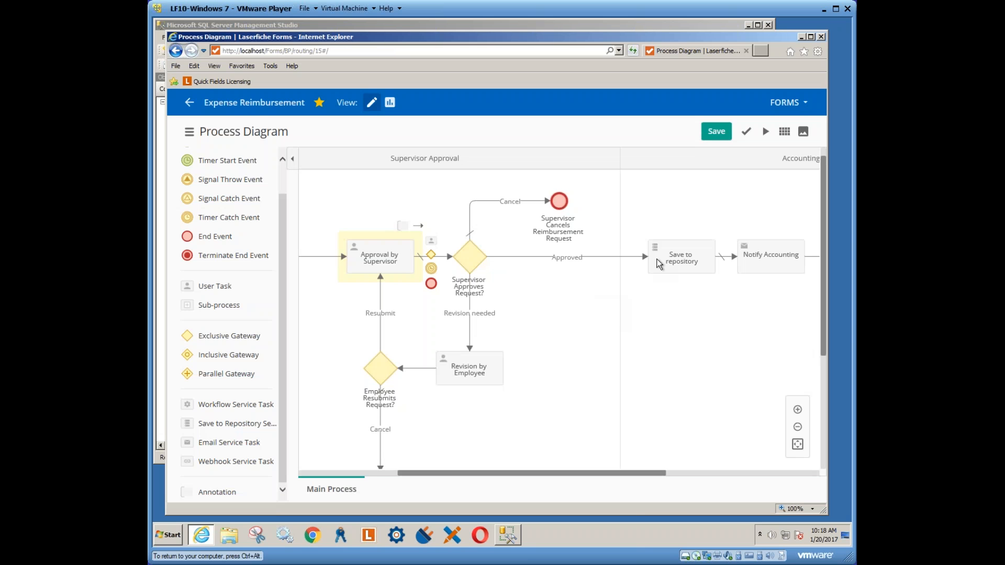
Review the Notify Accounting email step settings and close them unchanged
click(760, 260)
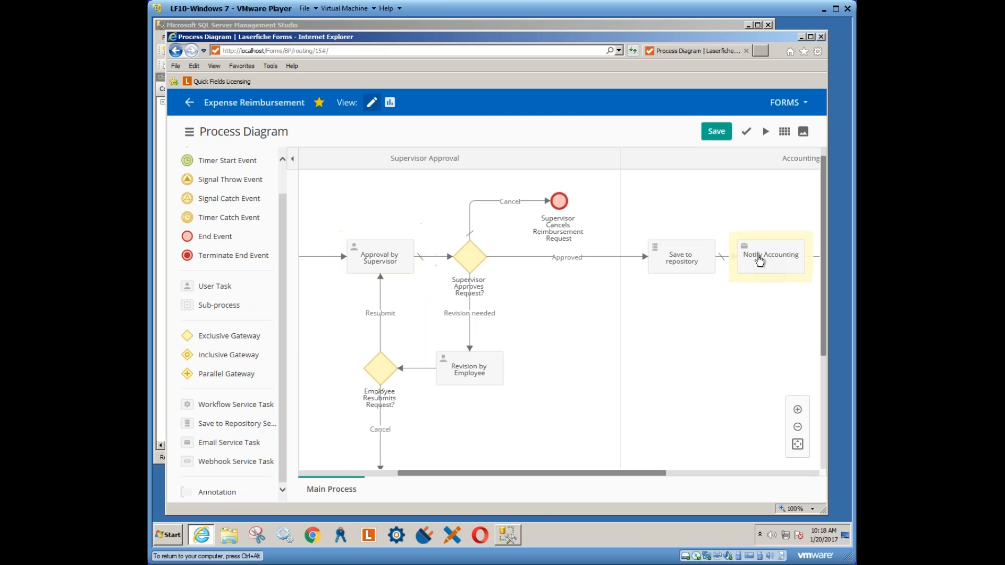
double_click(759, 260)
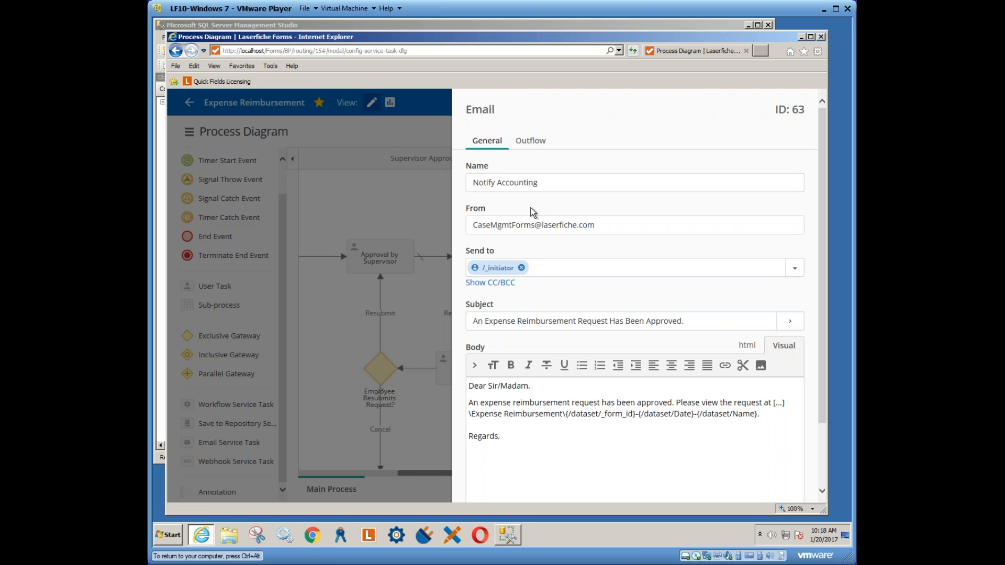
drag(823, 217, 824, 317)
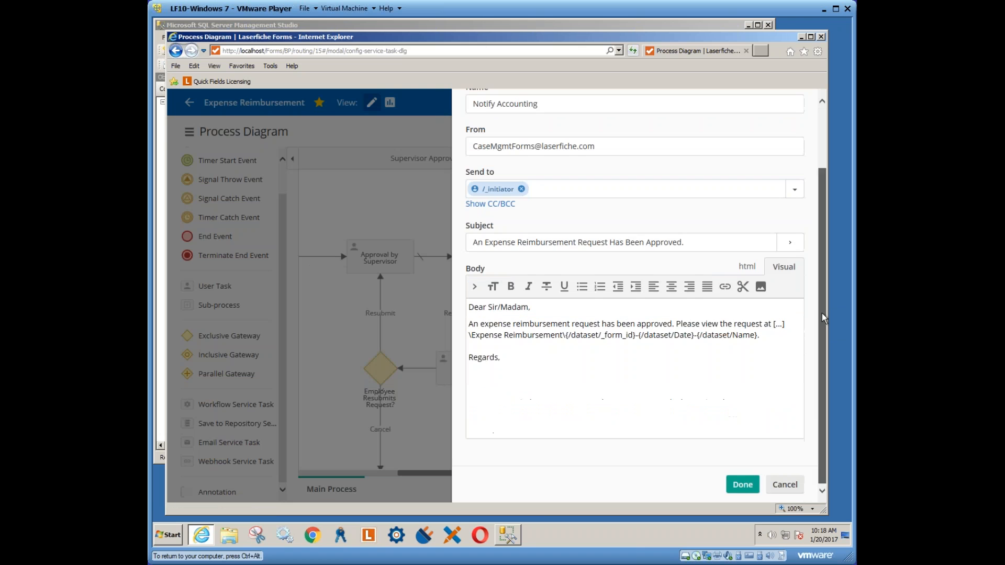
click(743, 484)
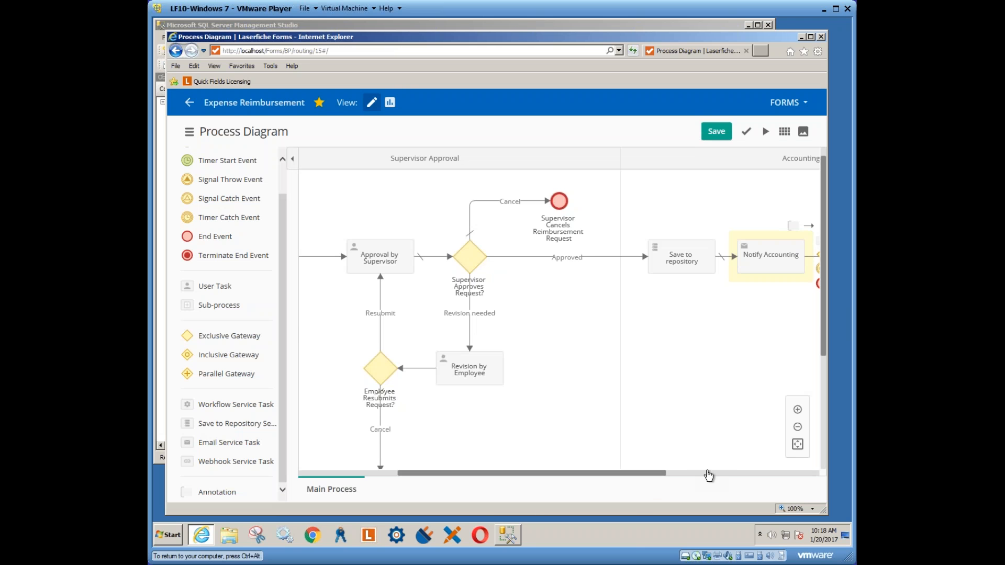
Scroll the diagram to the Approved end event and save the process diagram
drag(662, 474, 748, 475)
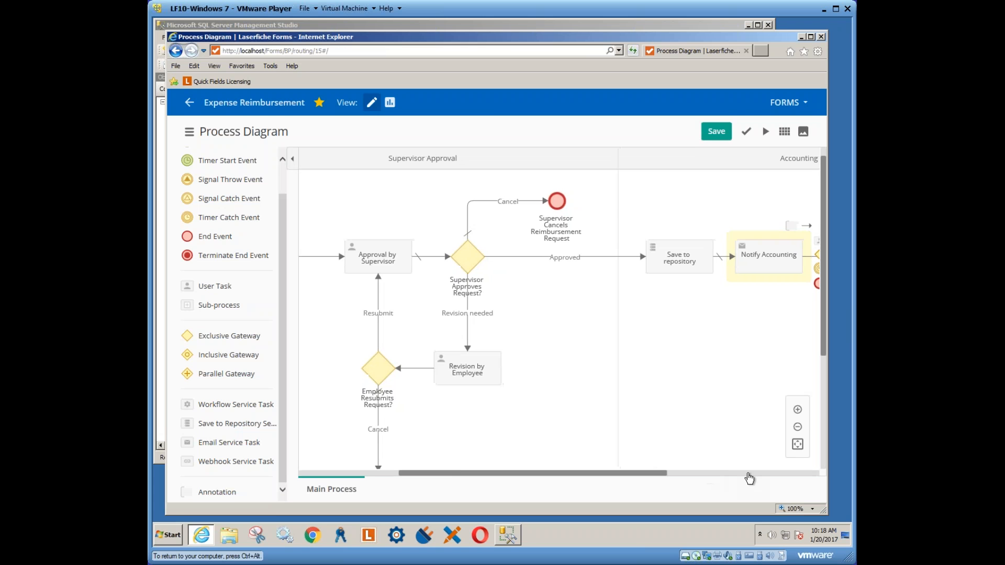
click(749, 474)
click(748, 474)
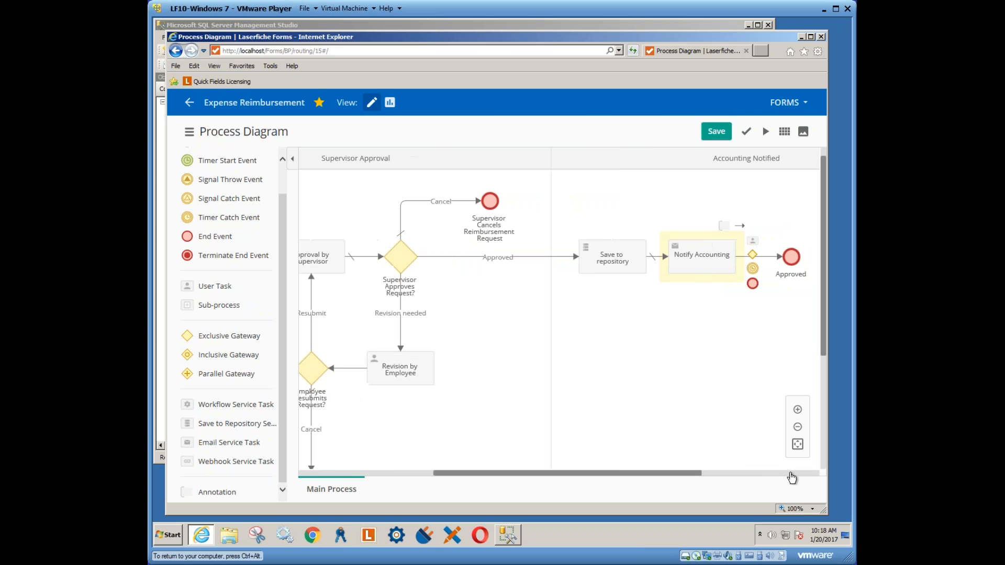
click(791, 474)
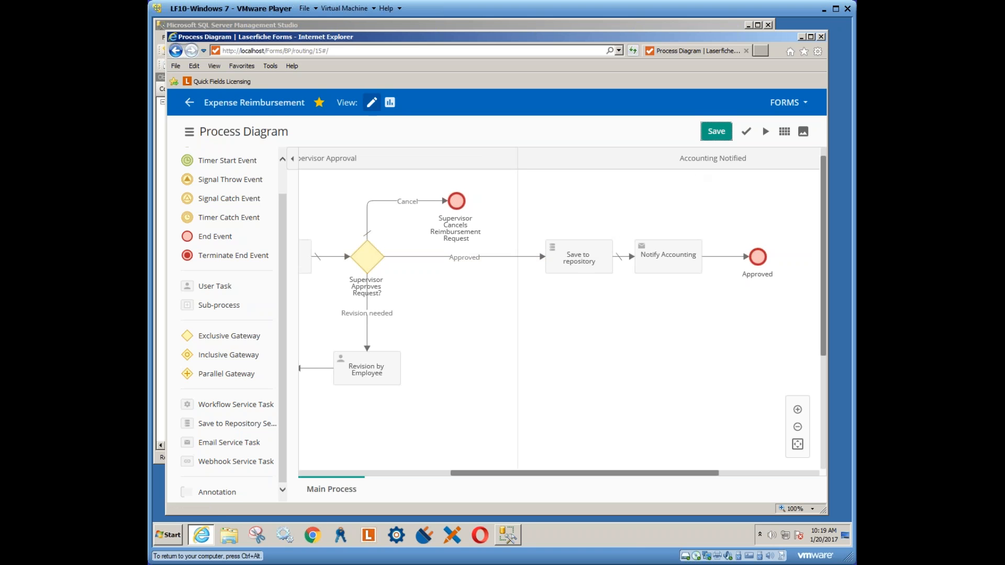
click(717, 130)
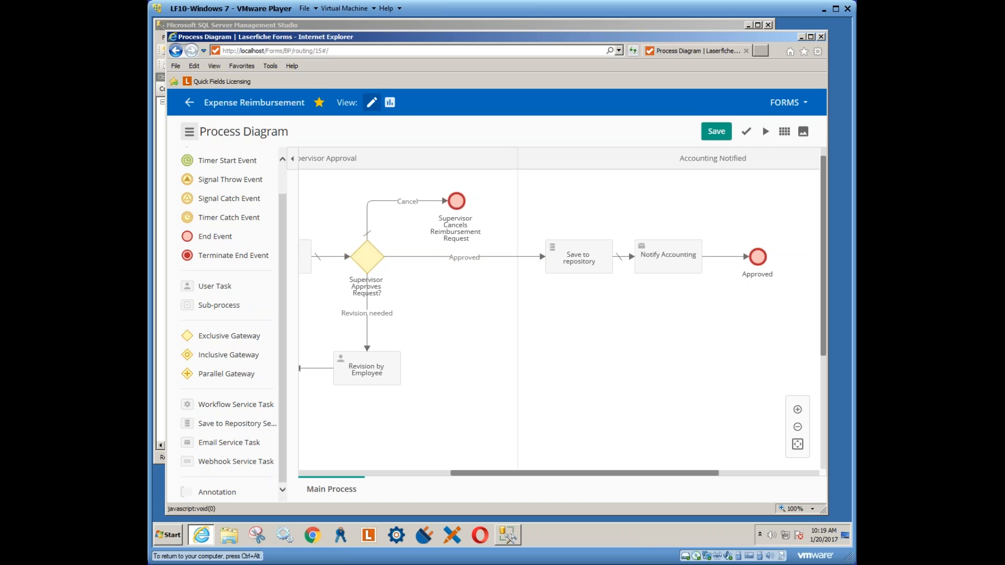
Add the test user's account to Expense Reimbursement's Access Rights list
click(189, 132)
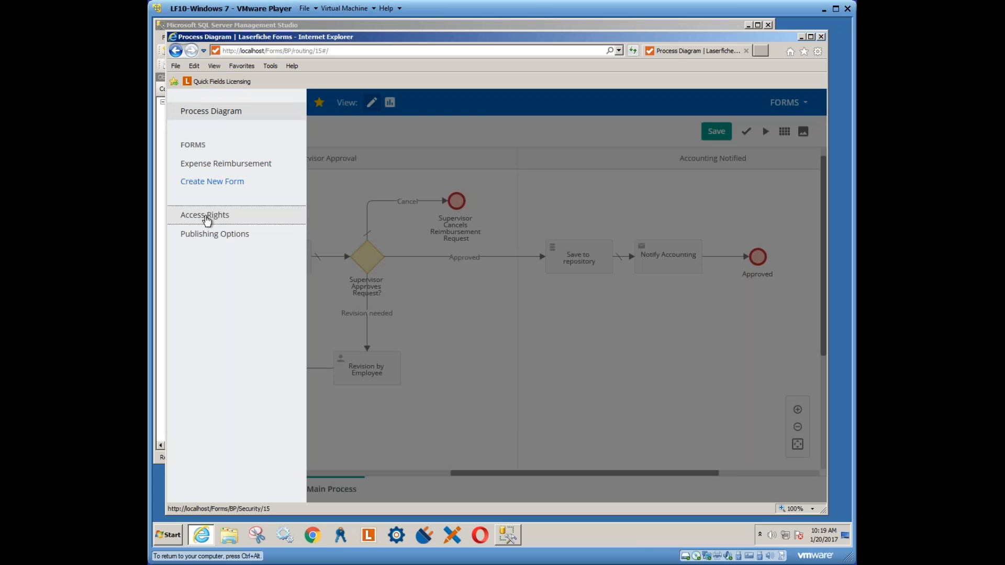
click(238, 220)
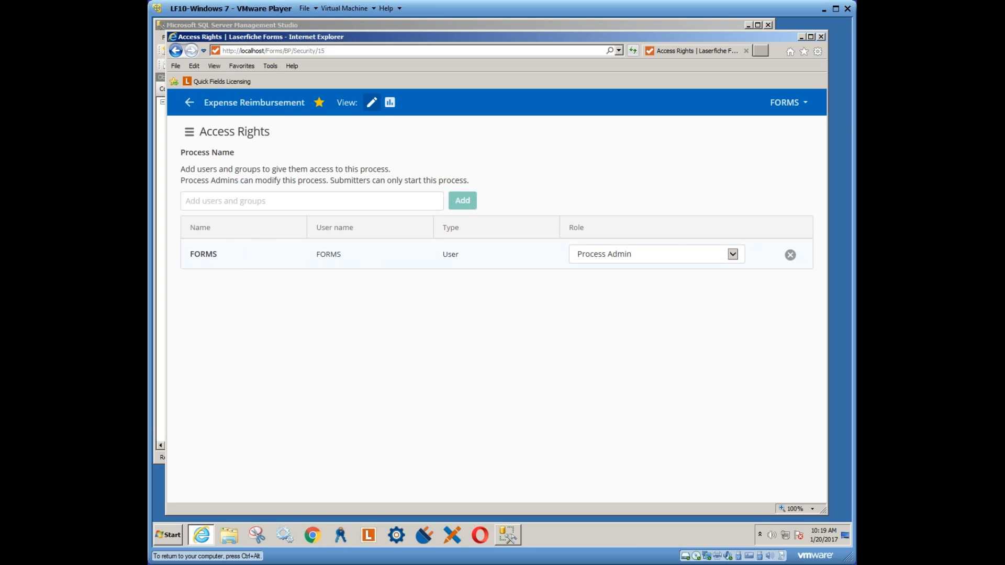
click(327, 201)
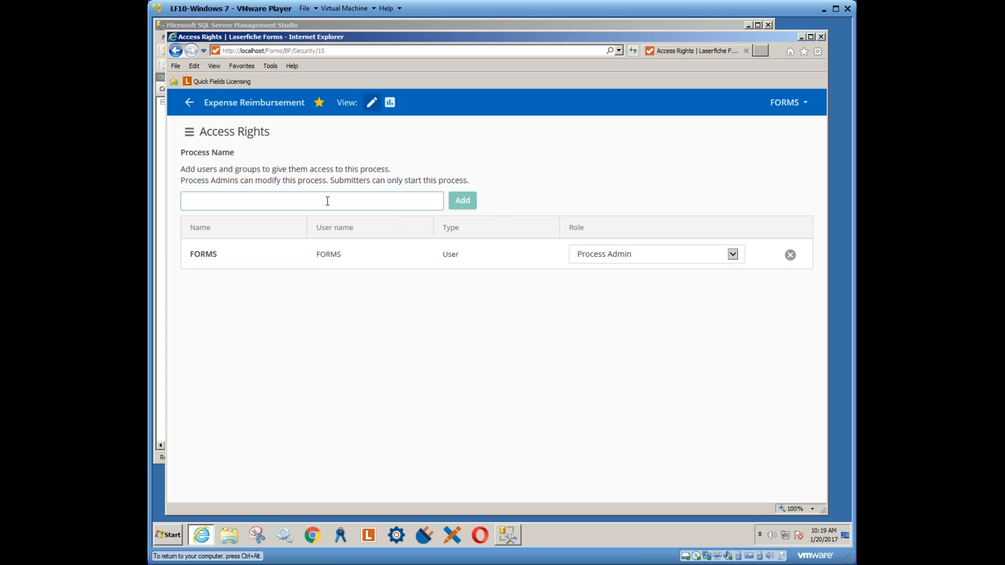
text(bob)
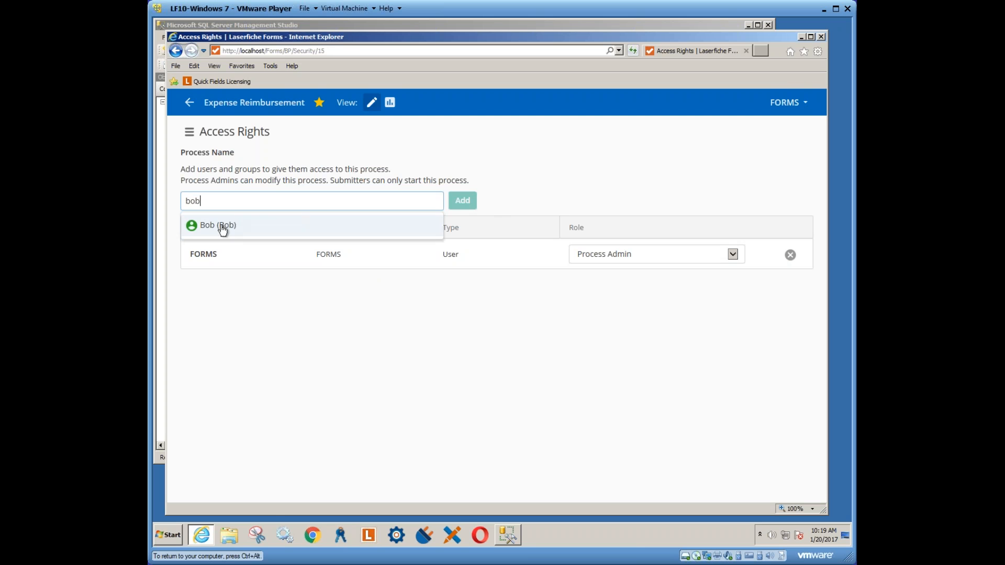
click(222, 229)
click(474, 202)
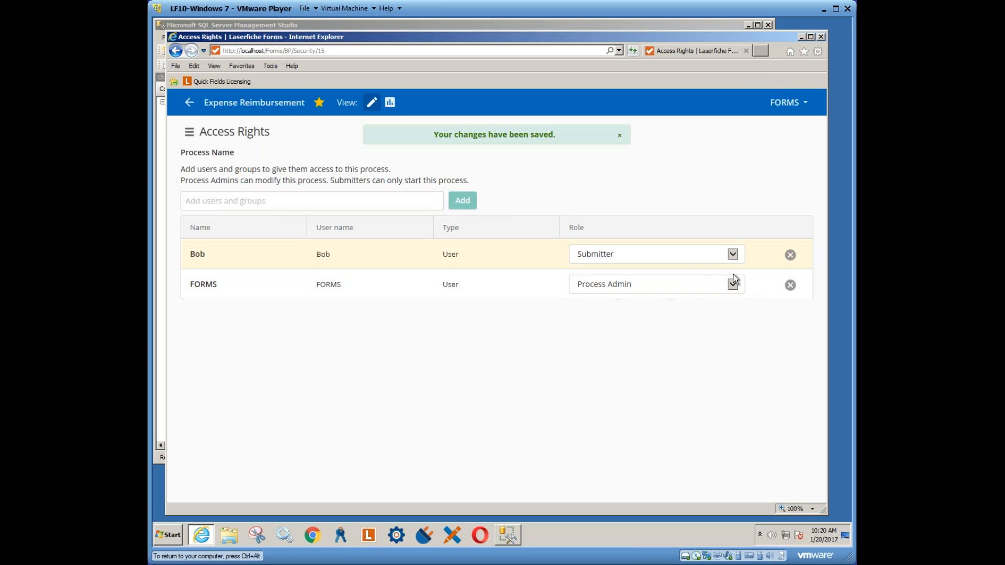
Set the FORMS account's role to Submitter and the test user's role to Process Admin
click(737, 257)
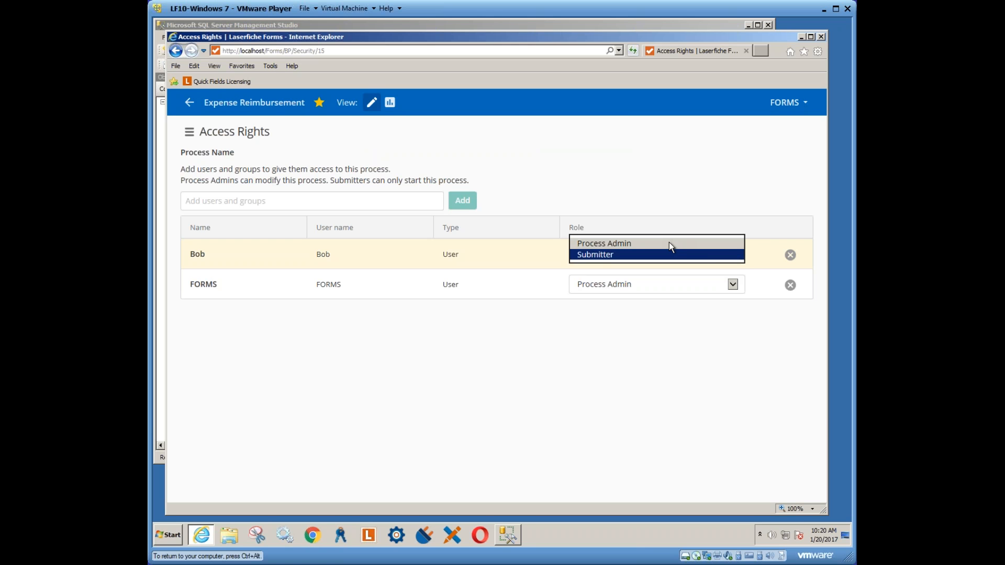
click(596, 255)
click(732, 285)
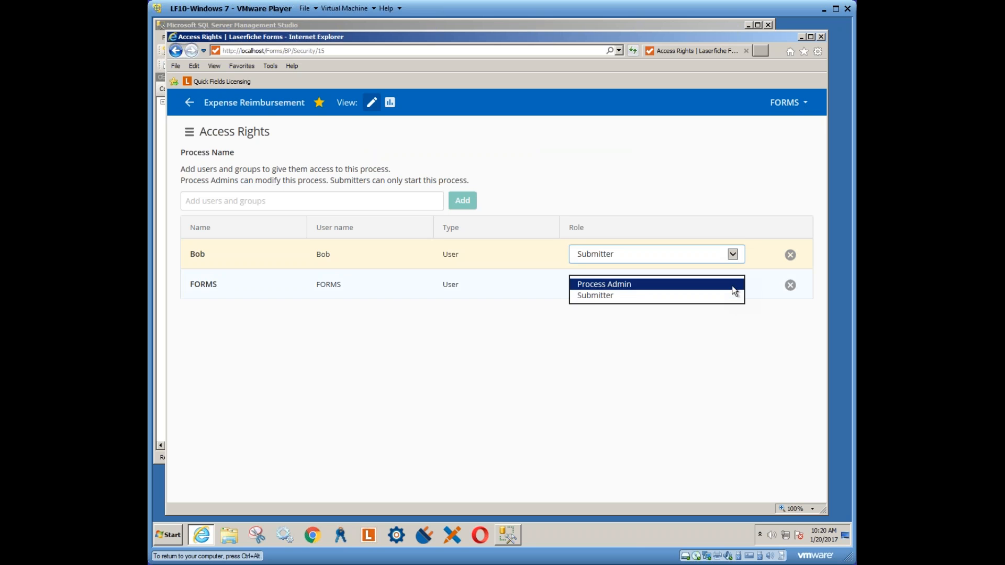
click(589, 295)
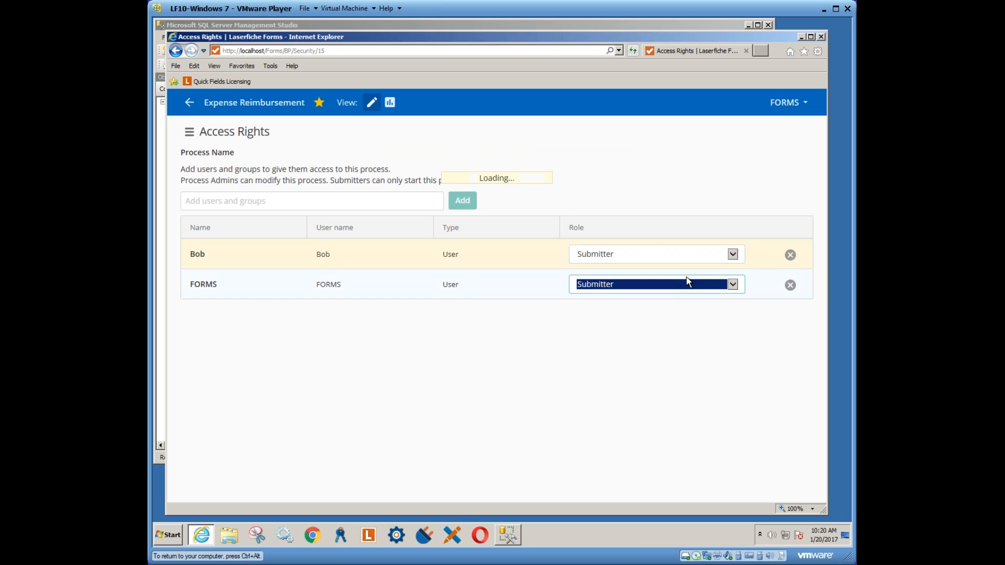
click(732, 254)
click(612, 241)
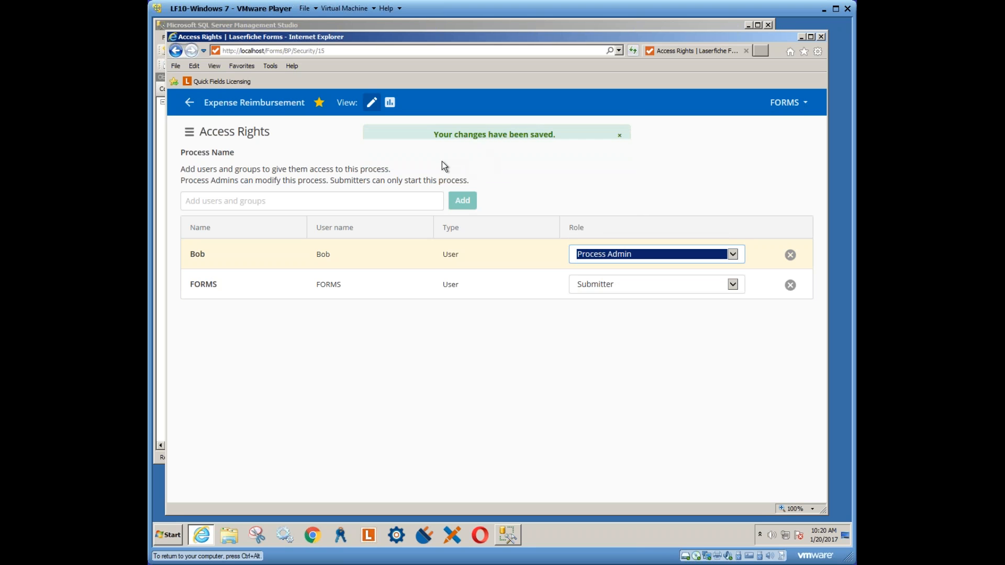
click(189, 132)
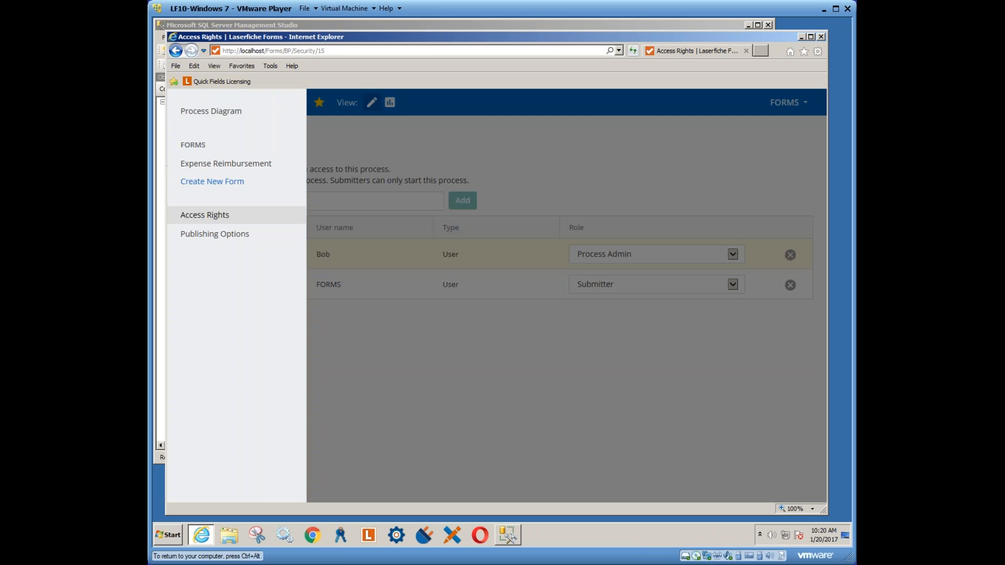
Show Expense Reimbursement's Publishing Options with its localhost link and Hidden status, then the account menu
click(224, 235)
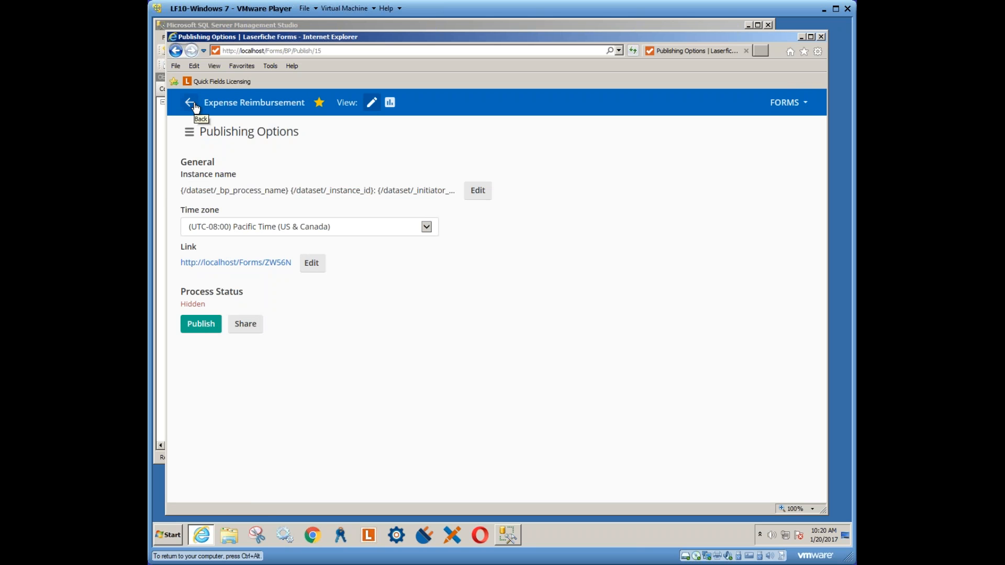
click(802, 103)
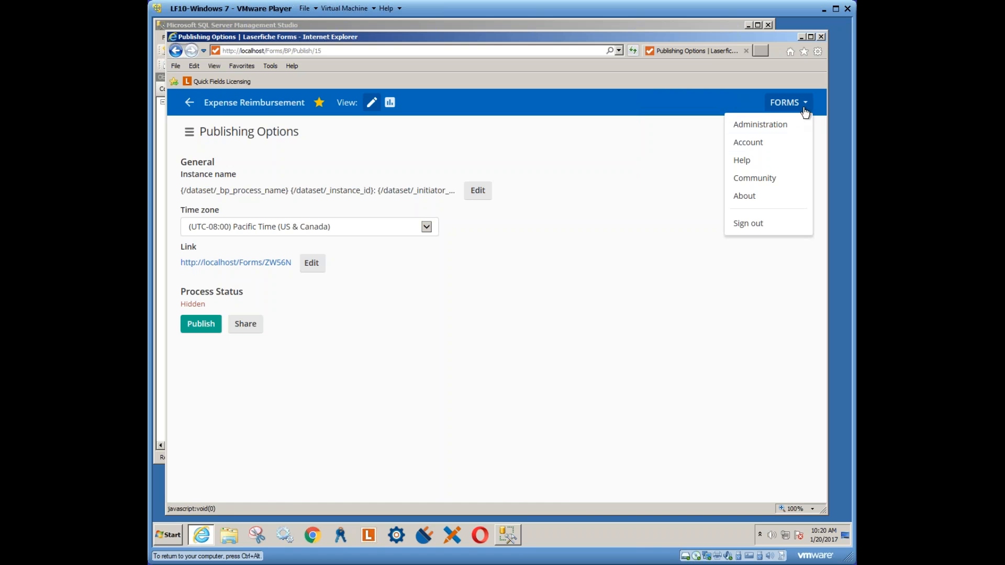
Sign out and sign back in with the test user's saved login. Then open the Processes list
click(749, 225)
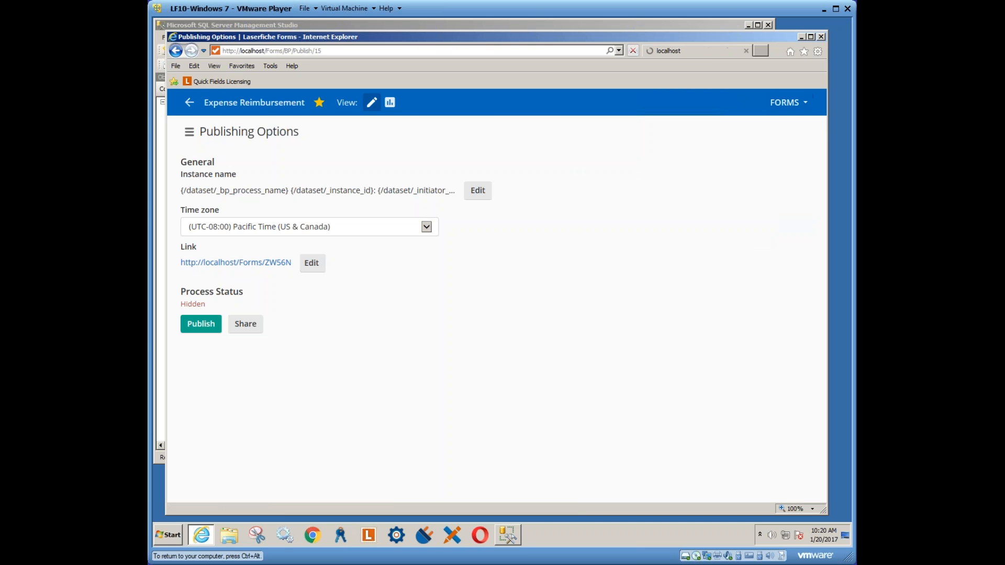
click(445, 211)
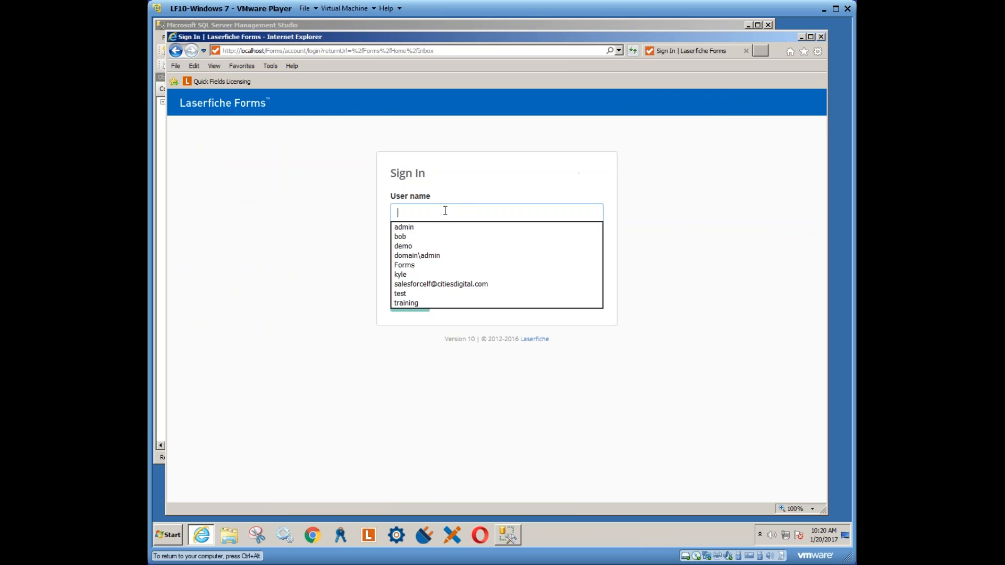
click(414, 237)
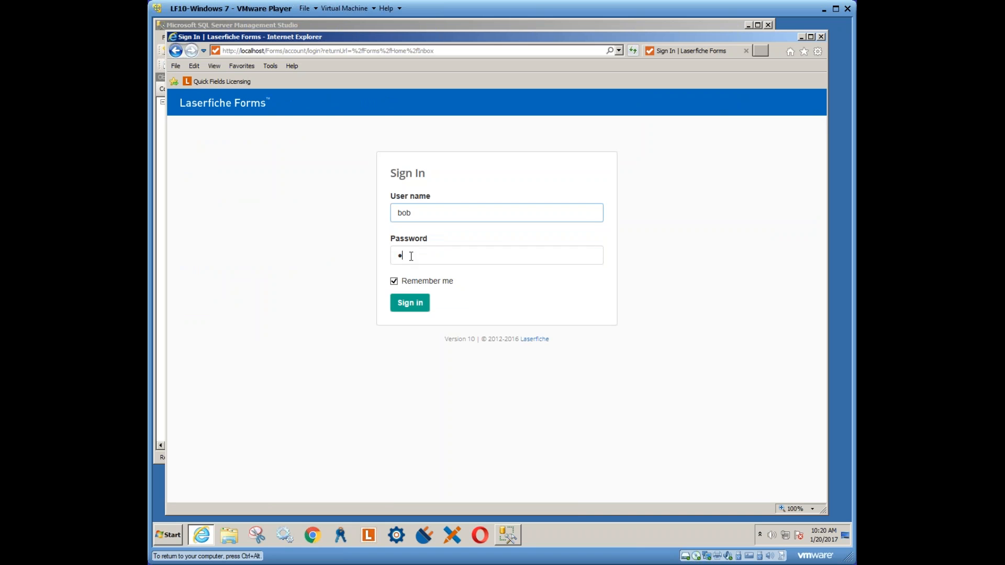
key(Tab)
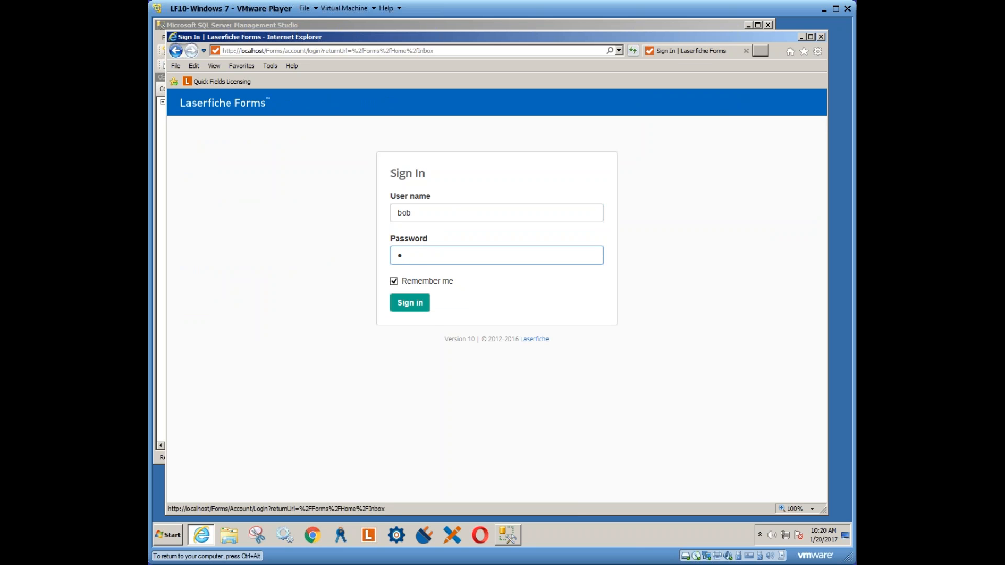
click(426, 306)
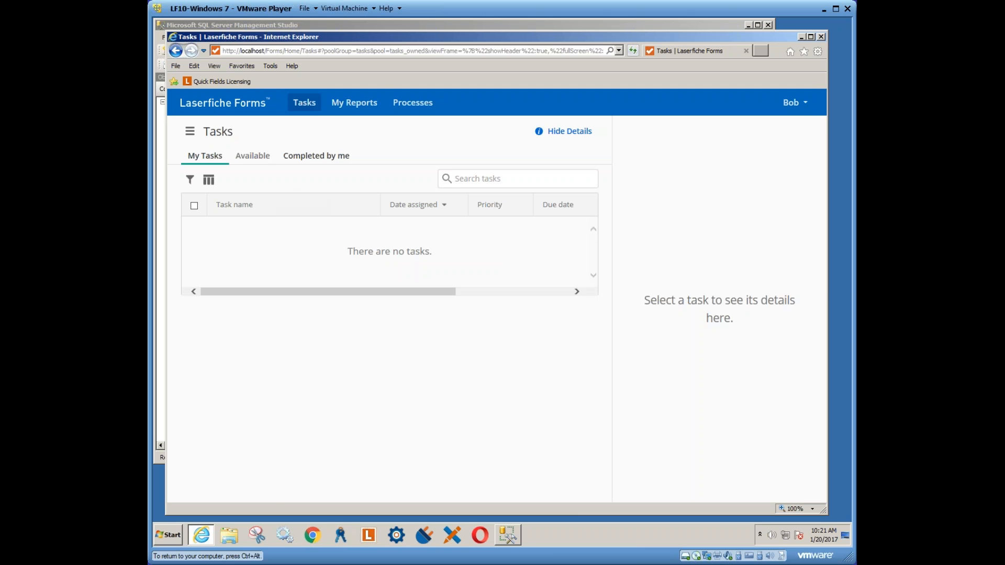
click(419, 109)
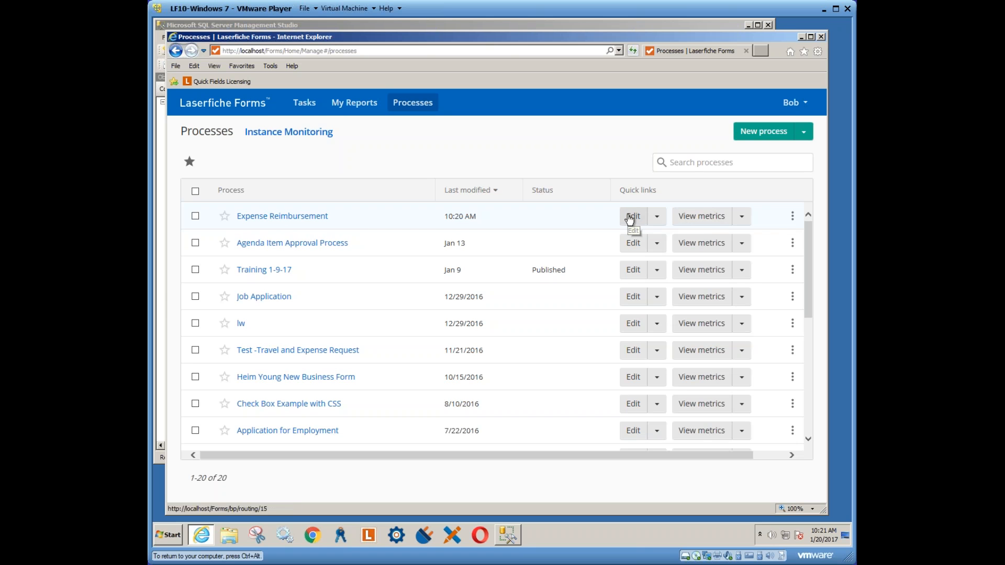
click(793, 216)
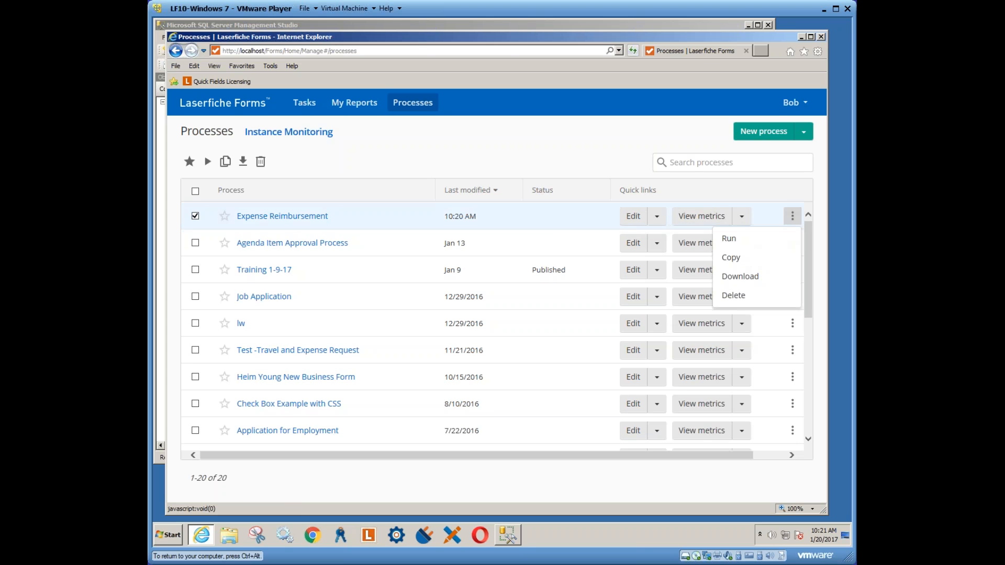
click(722, 242)
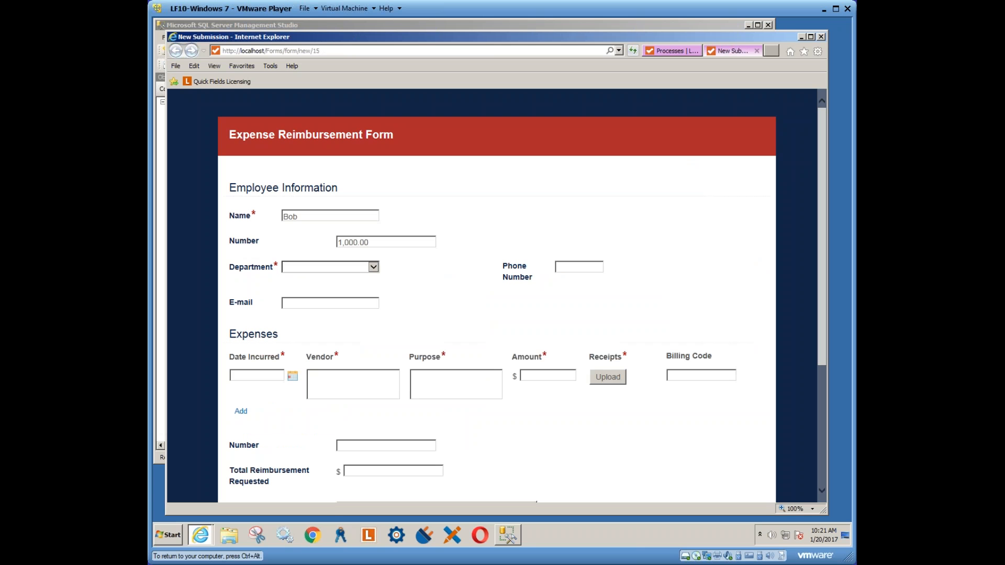
drag(305, 216, 272, 217)
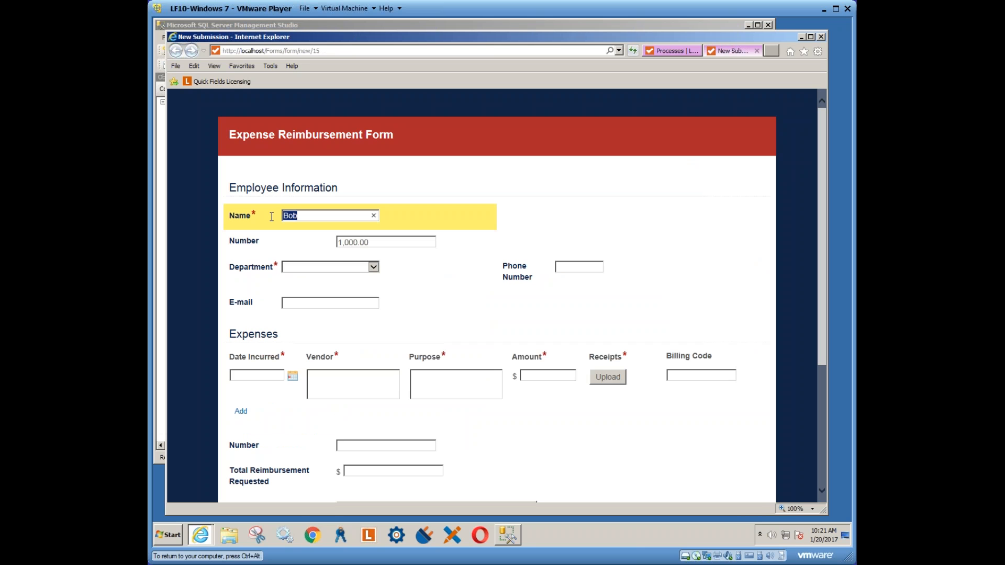
key(Tab)
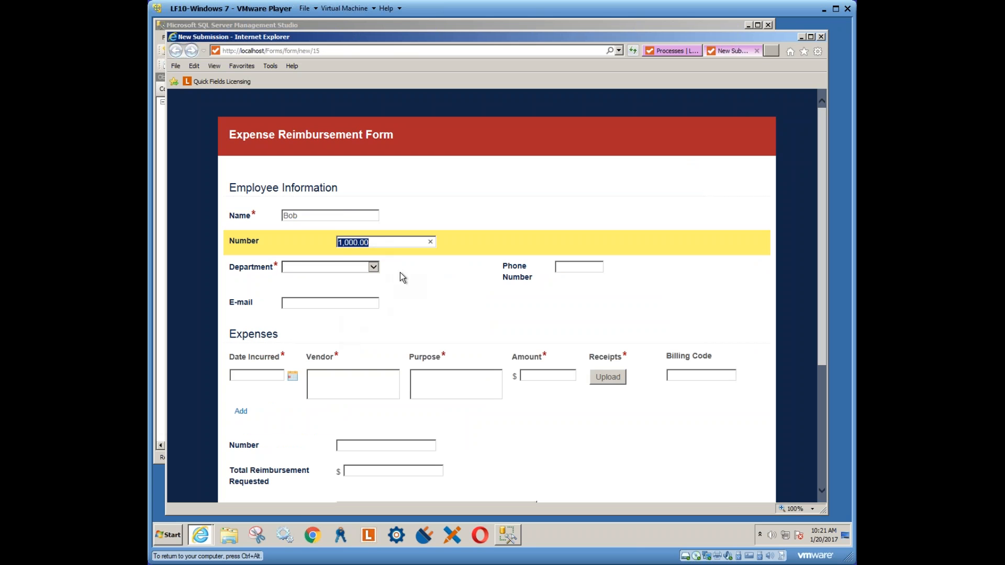
click(757, 51)
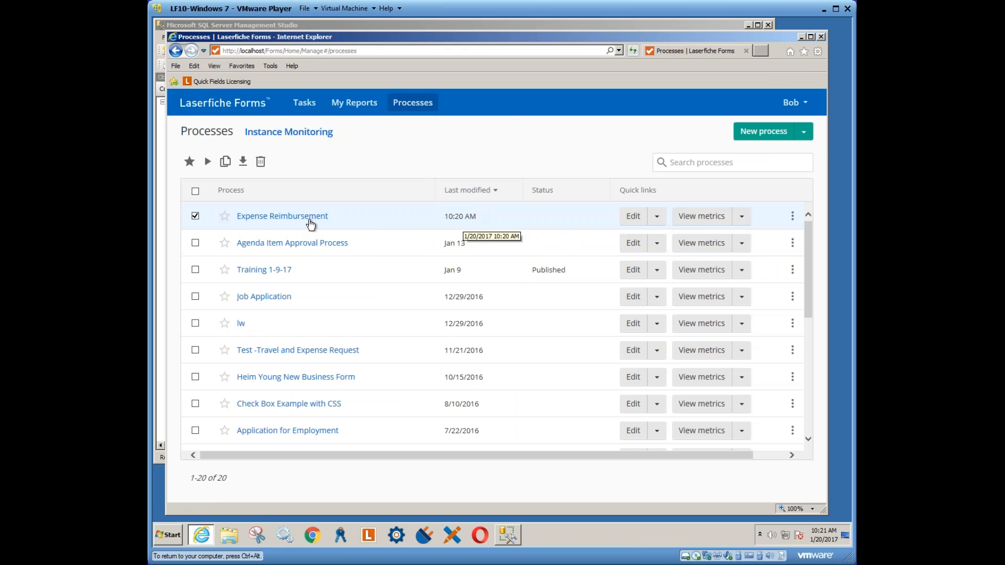
Switch from the test user to the FORMS account's saved login and open the 20-process list
click(651, 224)
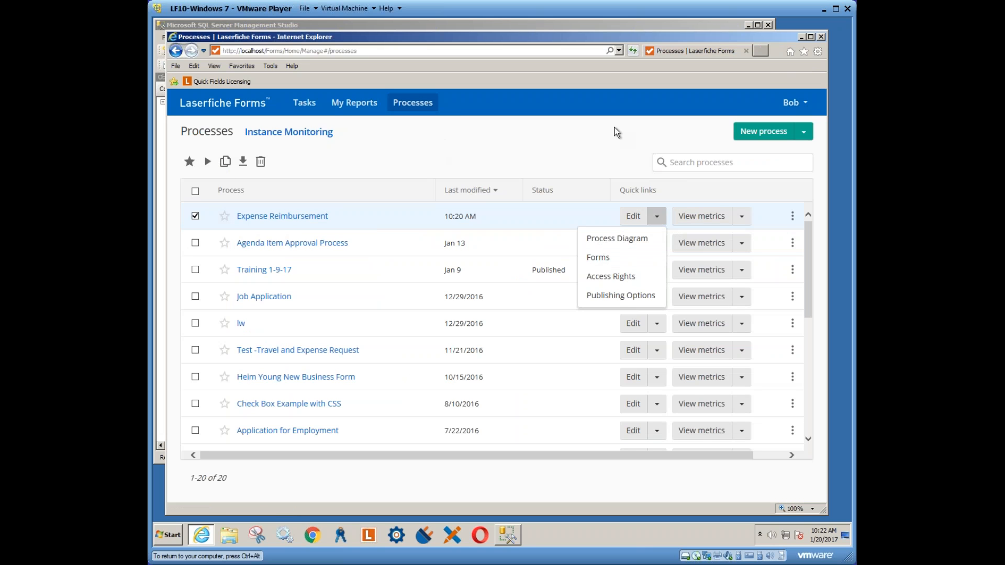
click(804, 104)
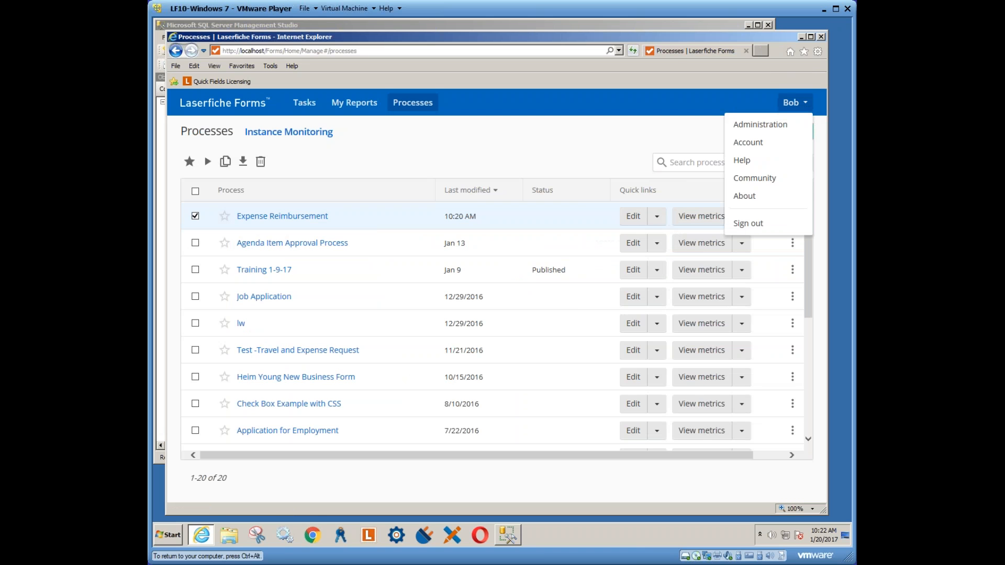
click(750, 224)
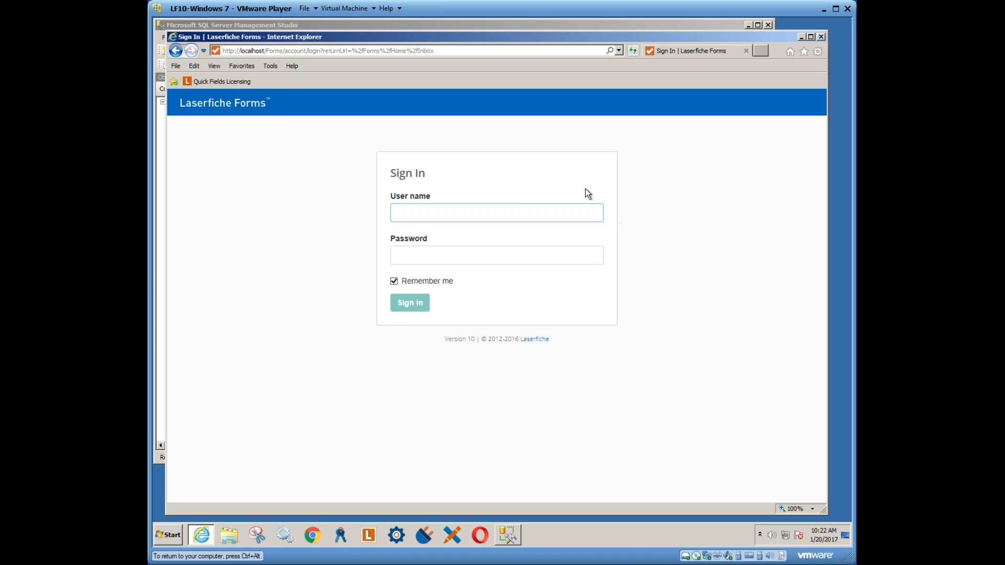
double_click(518, 211)
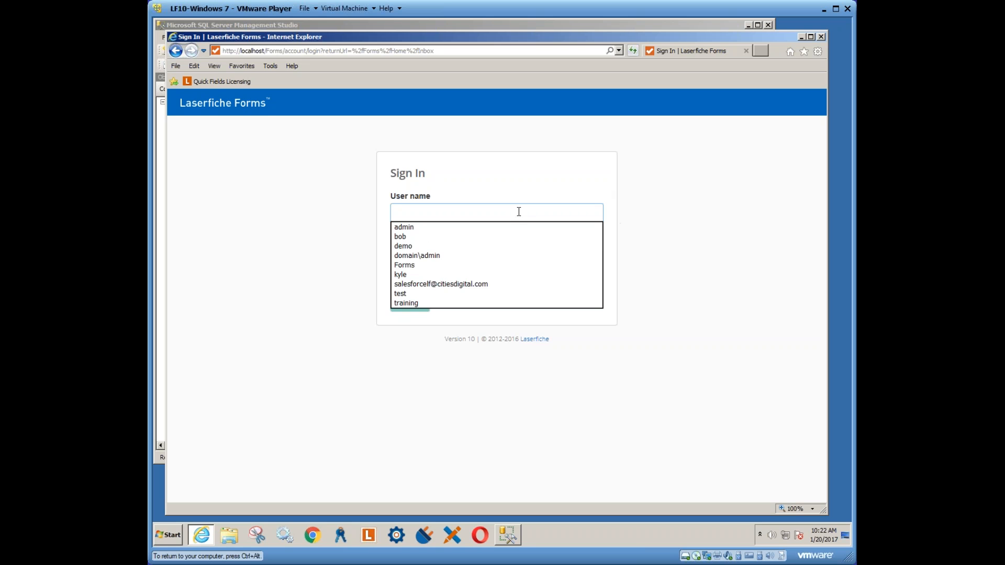
click(436, 265)
click(411, 305)
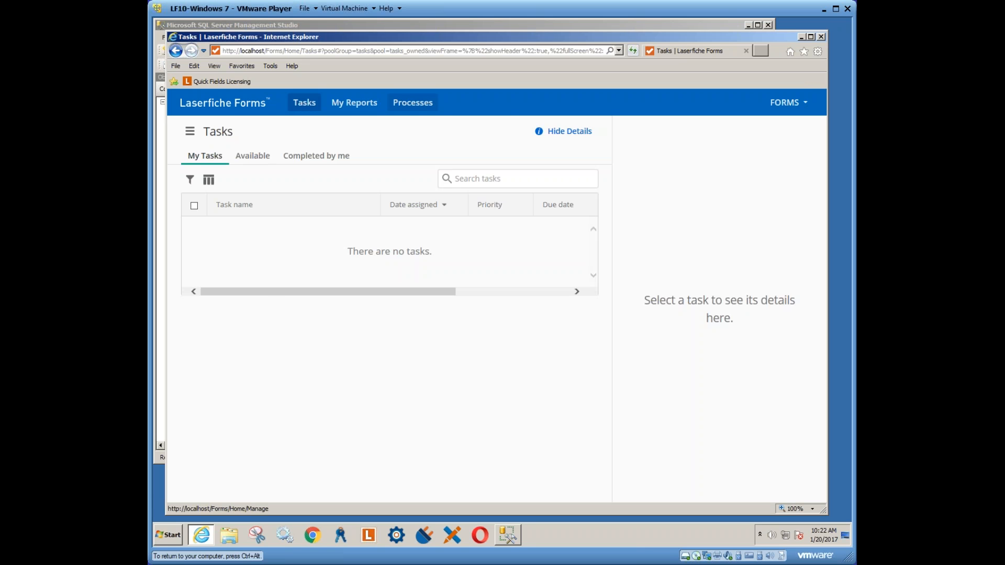
click(414, 104)
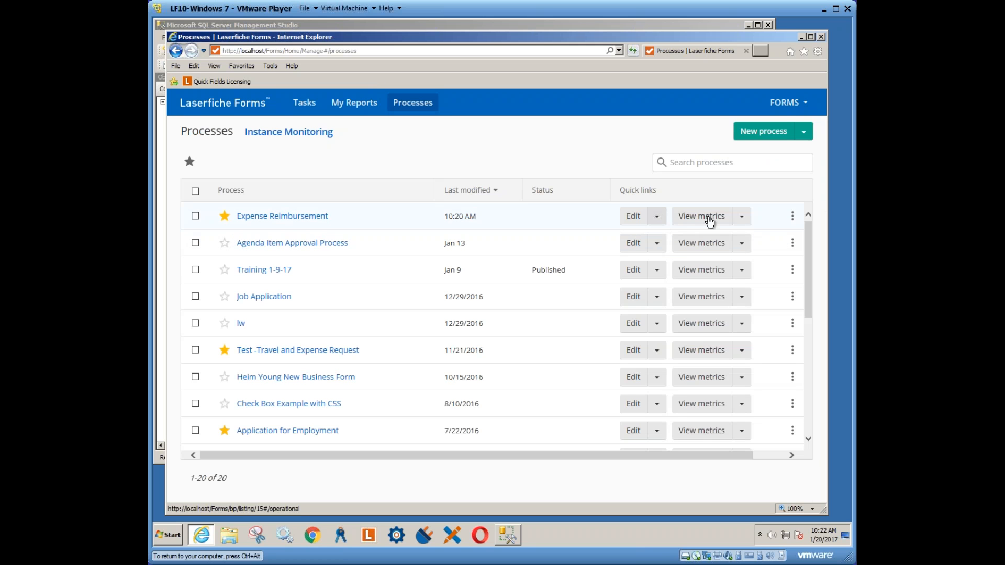
Change the test user's Expense Reimbursement role from Process Admin to Submitter, then open the diagram
click(659, 218)
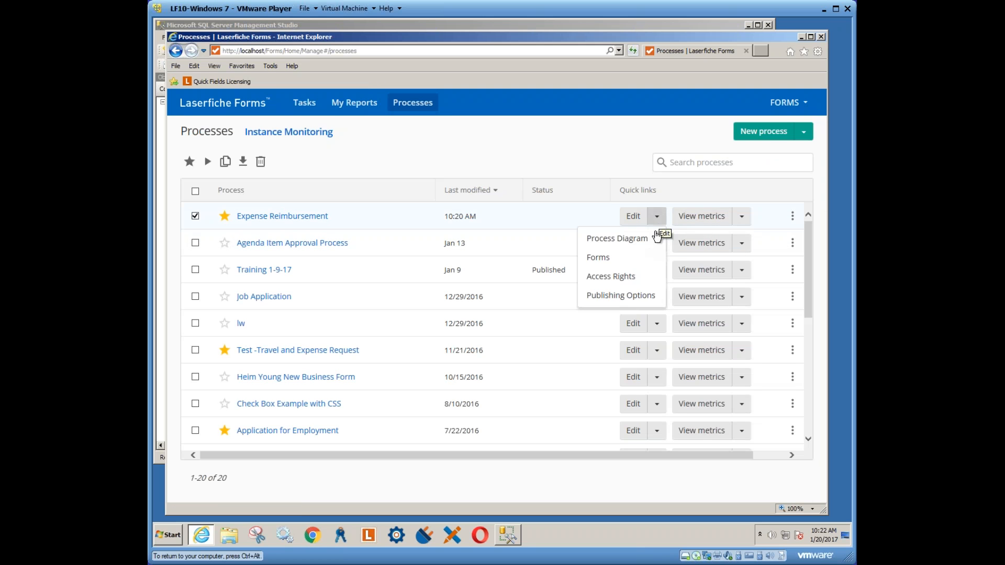
click(603, 277)
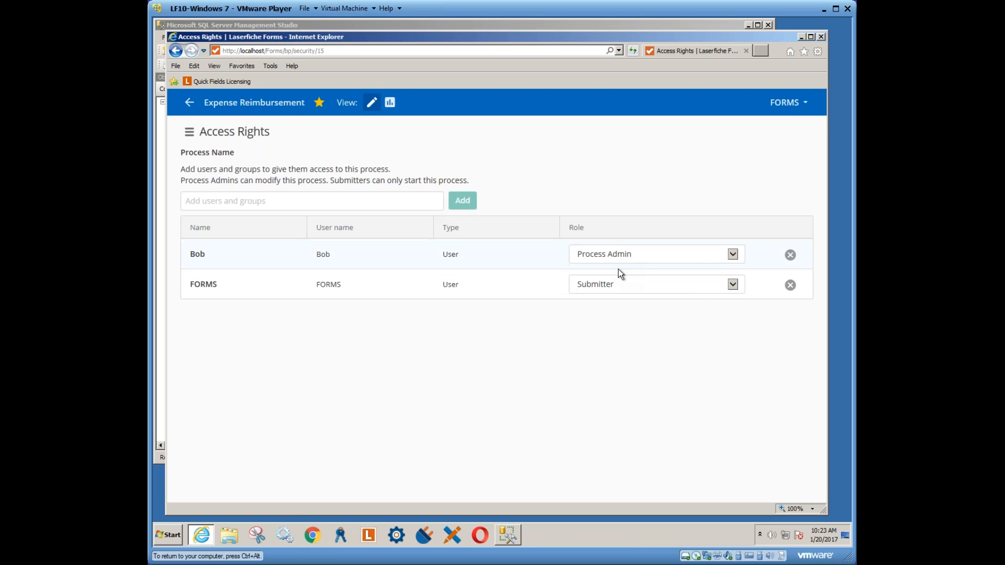
click(733, 253)
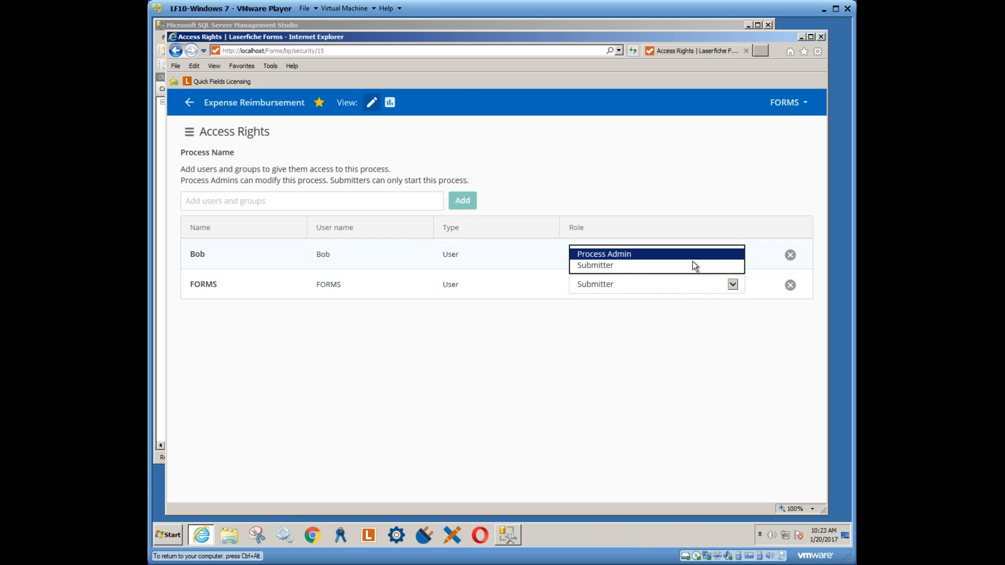
click(598, 266)
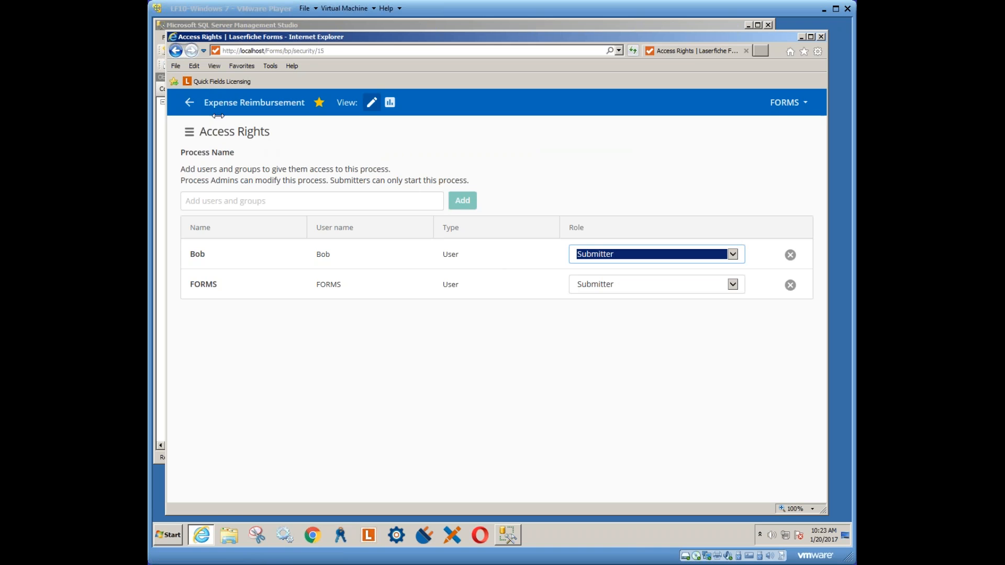
click(189, 132)
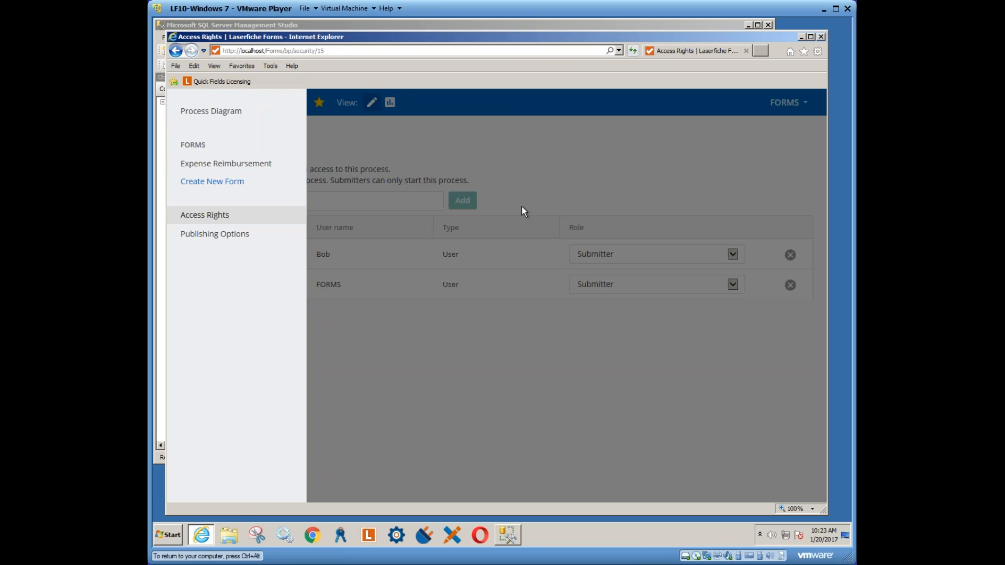
click(214, 112)
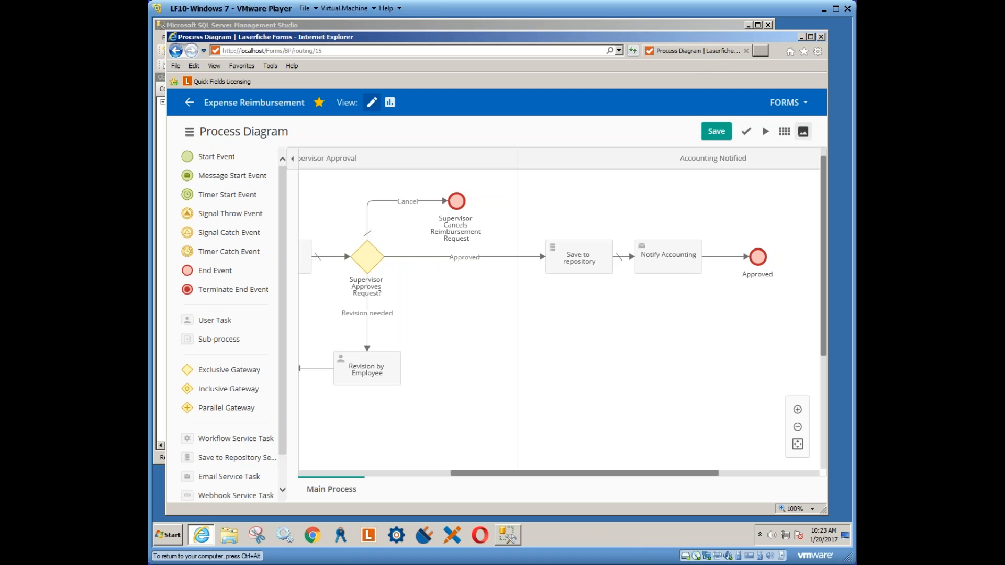
Sign out of the FORMS account and sign back in with the test user's saved login
click(788, 103)
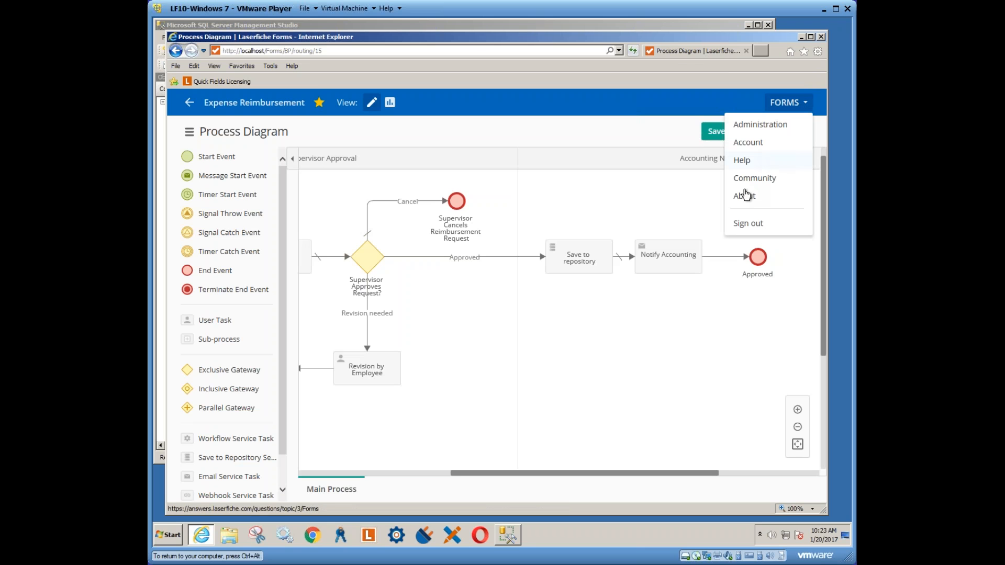
click(751, 222)
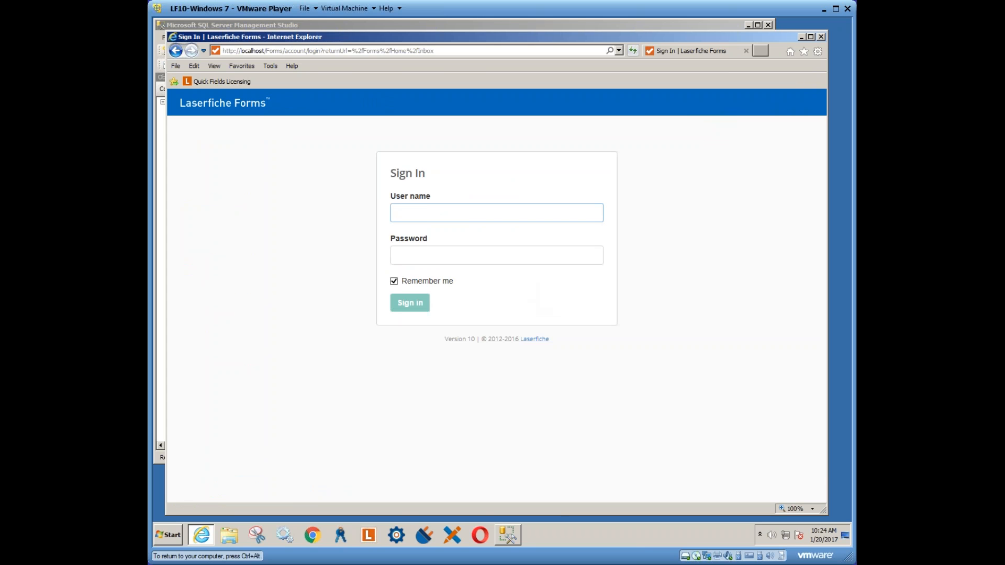
click(425, 218)
click(425, 237)
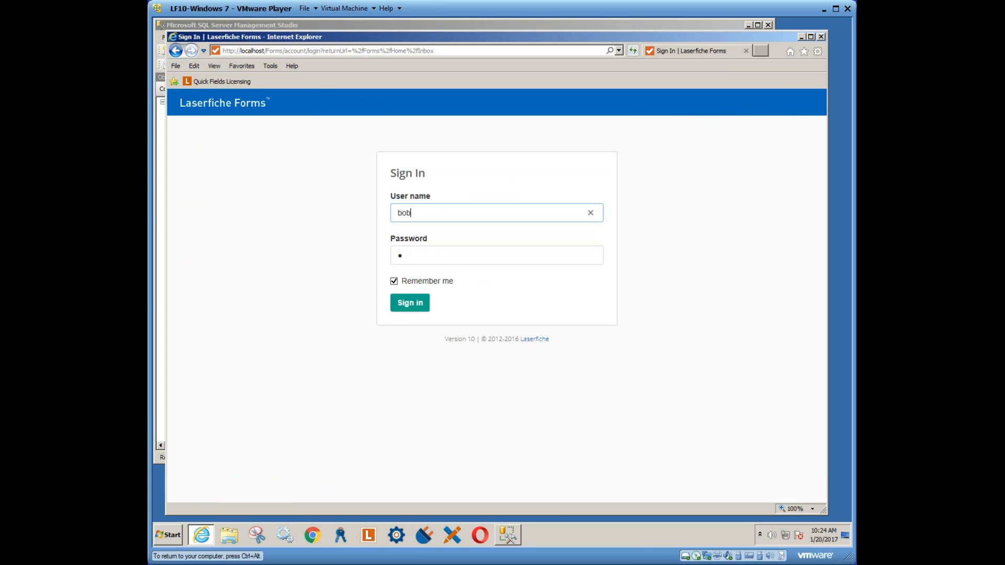
click(410, 305)
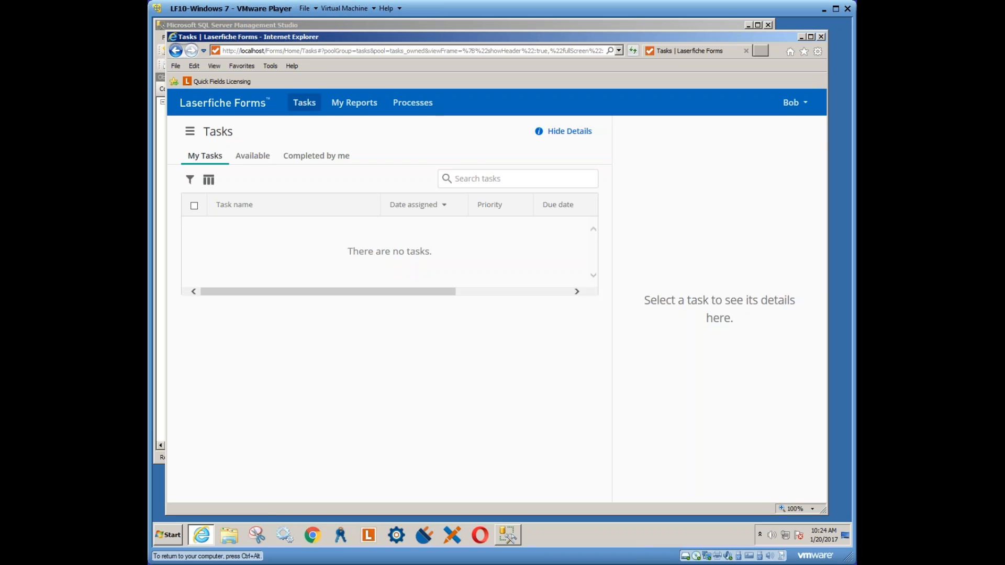
From the Processes list, open the Expense Reimbursement form for editing
click(416, 107)
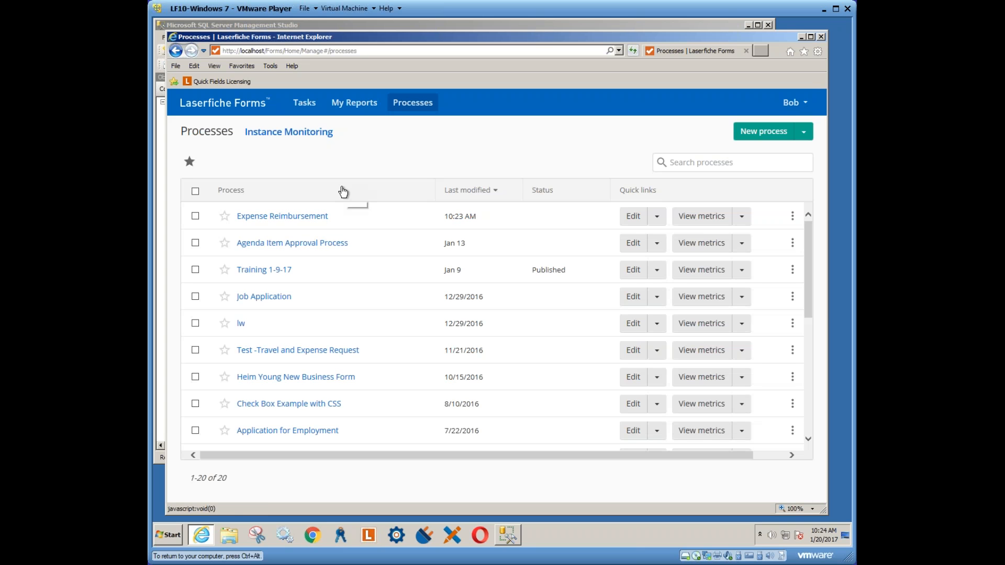
click(657, 217)
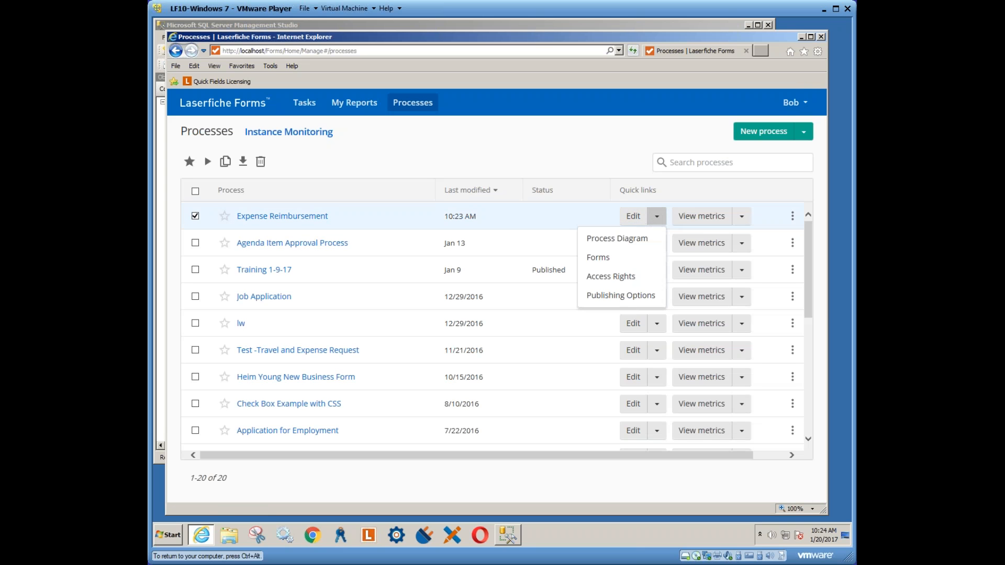
click(599, 258)
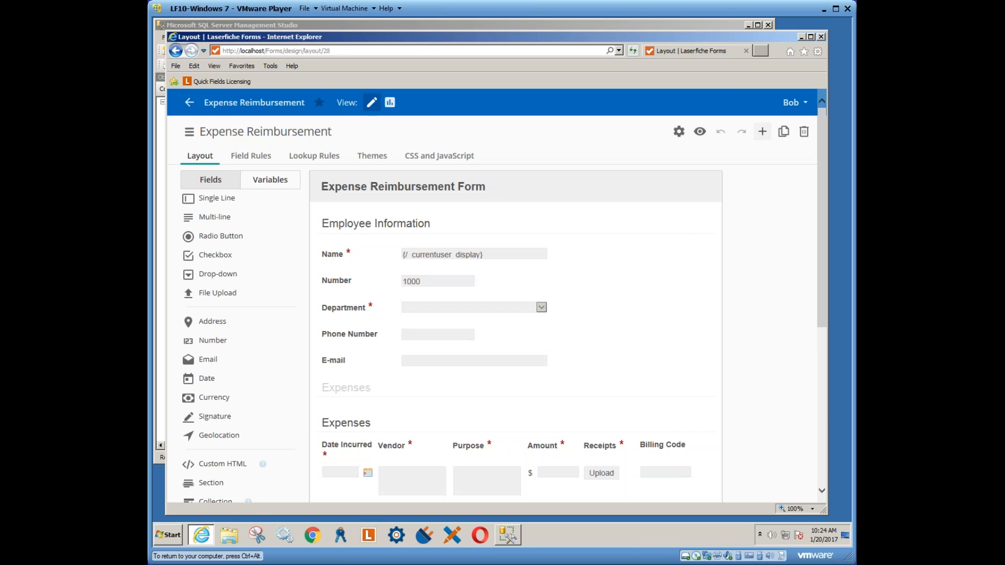
In Administration, try to set your own role to Process Creator
click(791, 102)
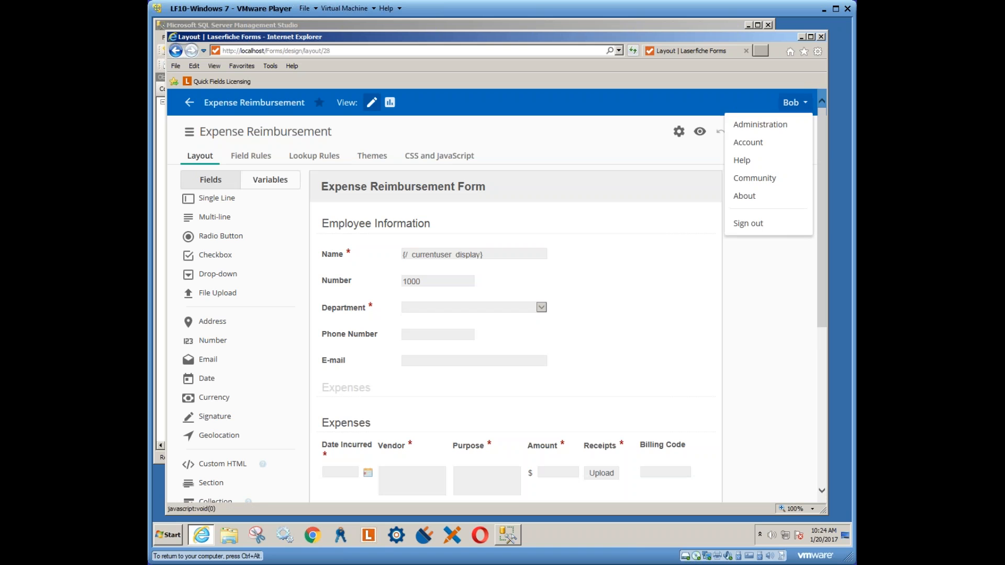
click(772, 126)
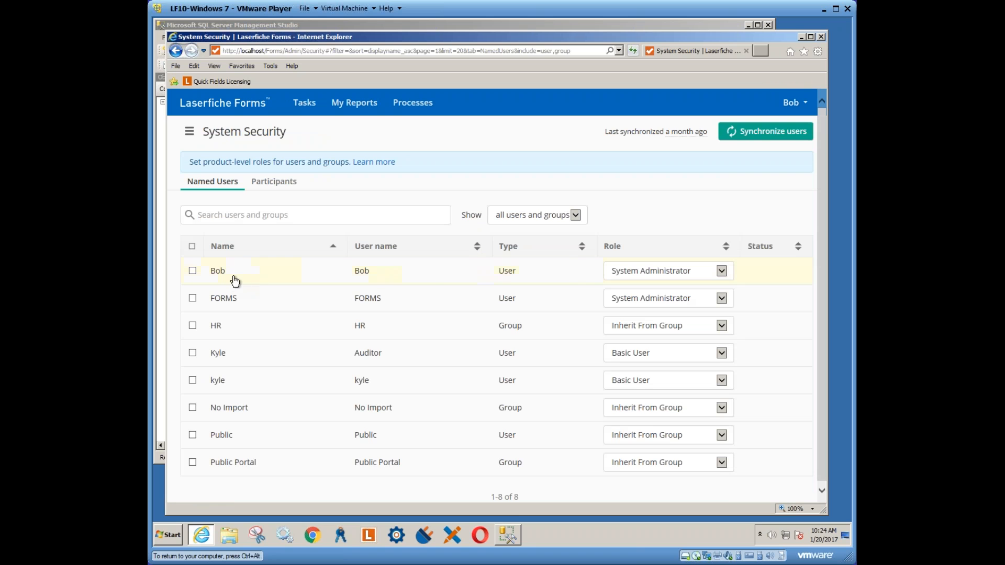
click(654, 270)
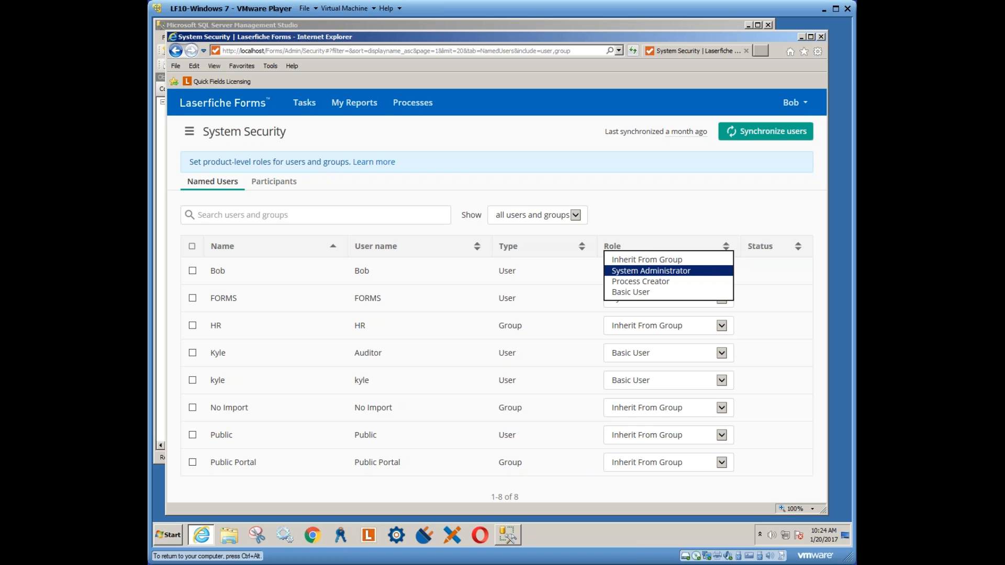
click(645, 281)
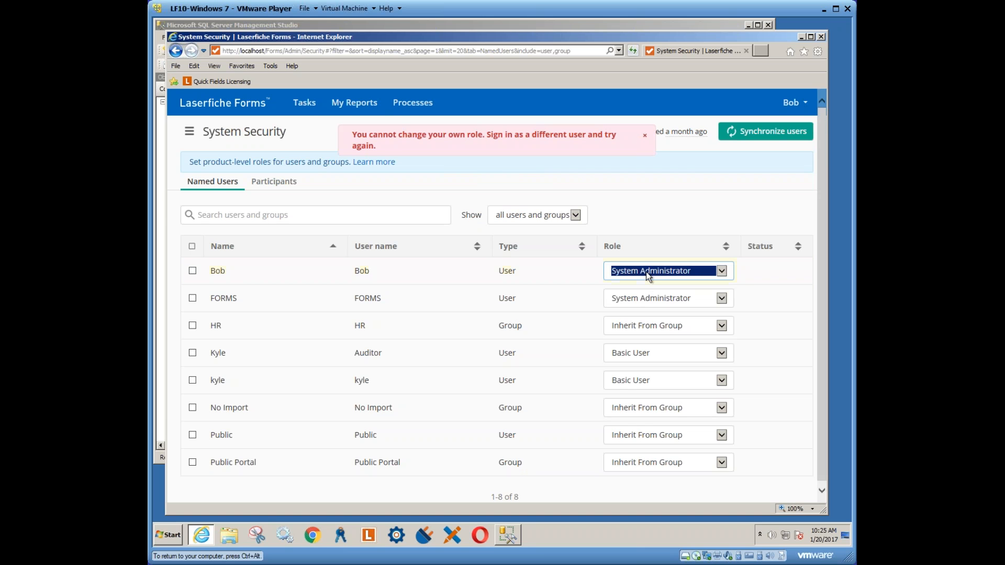
Dismiss the role-change error and go to the Data Sources page
click(722, 298)
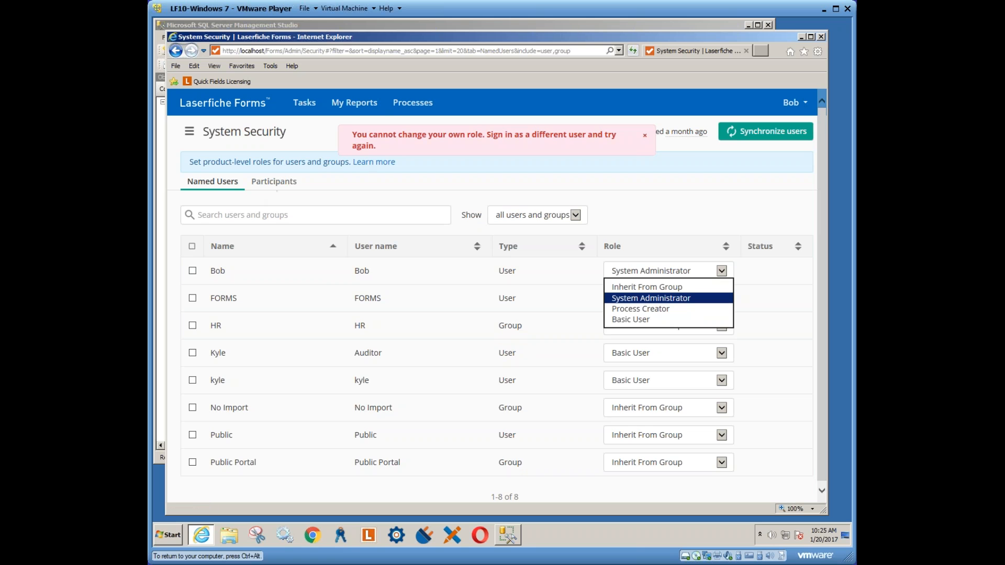
click(653, 142)
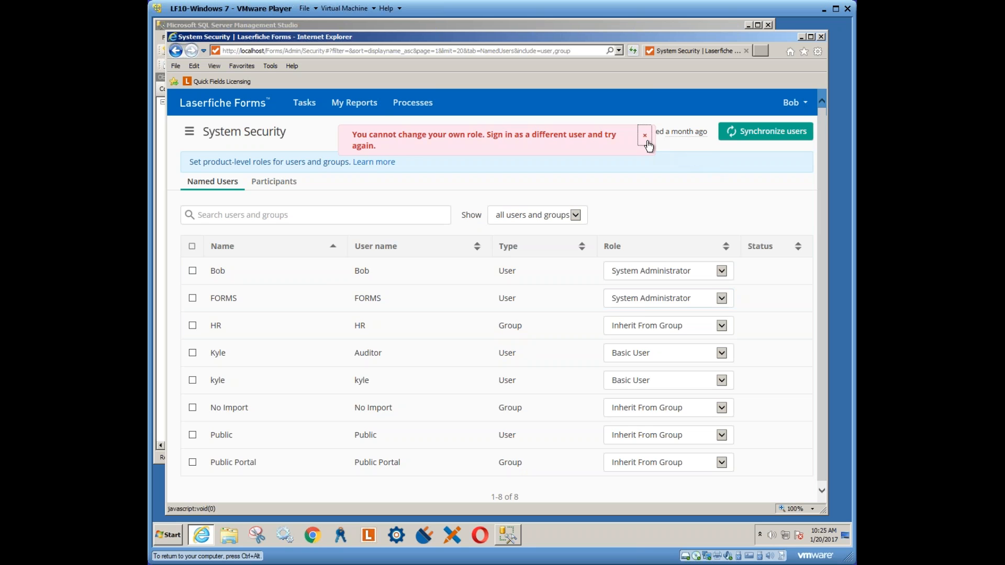
click(645, 135)
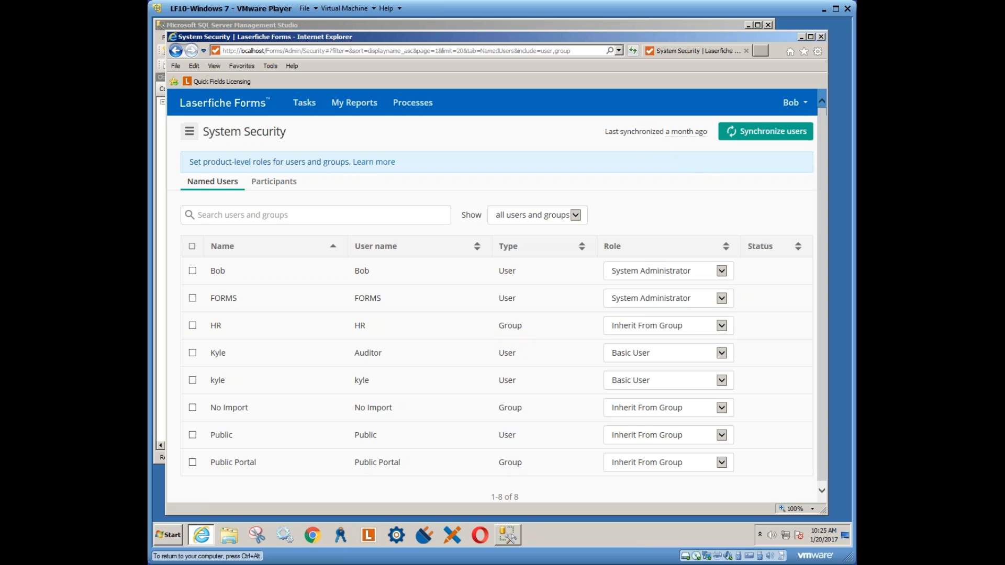
click(189, 131)
click(209, 135)
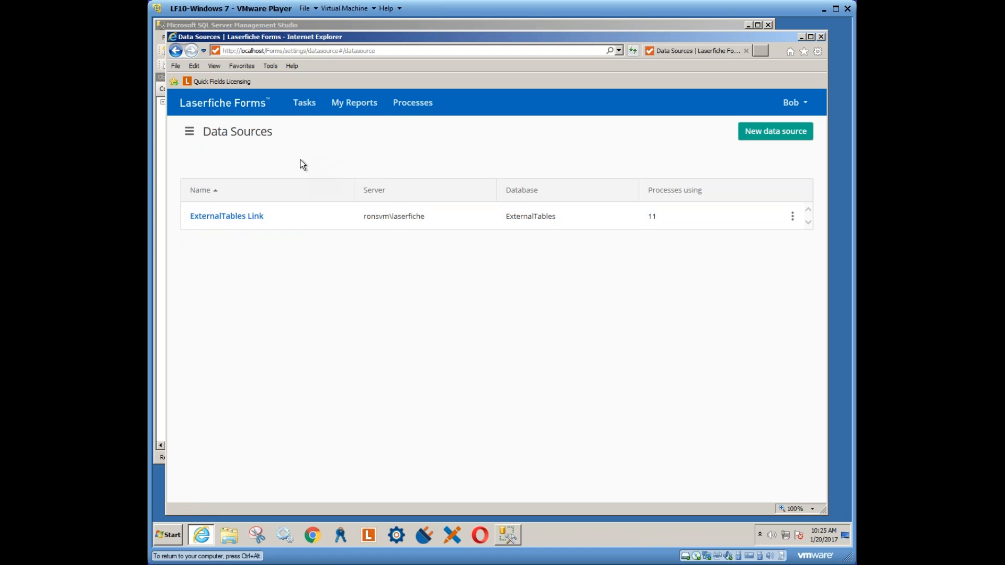
Start a new team named 'Human Resources' described as 'Handles submitted applications'
click(189, 131)
click(199, 150)
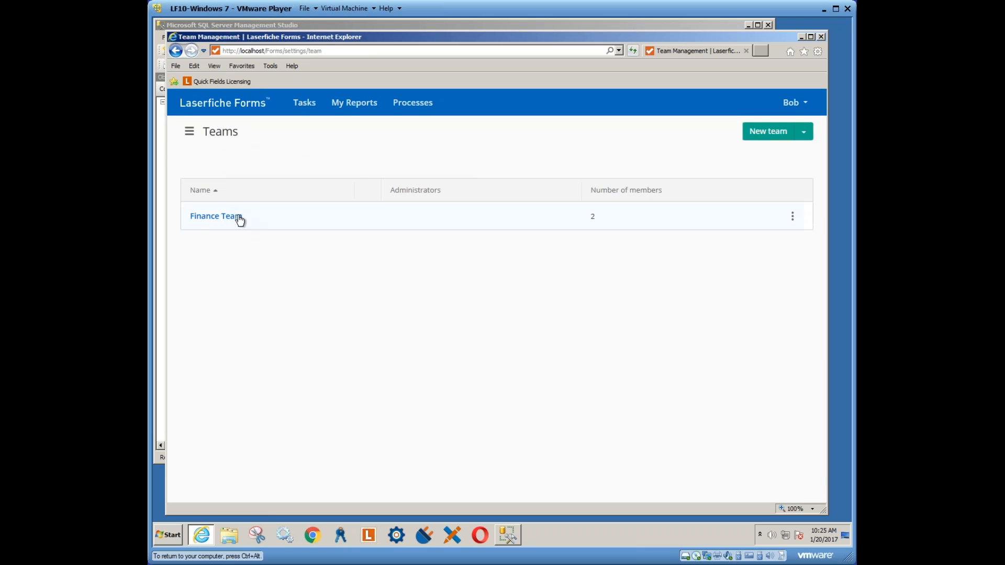
click(768, 131)
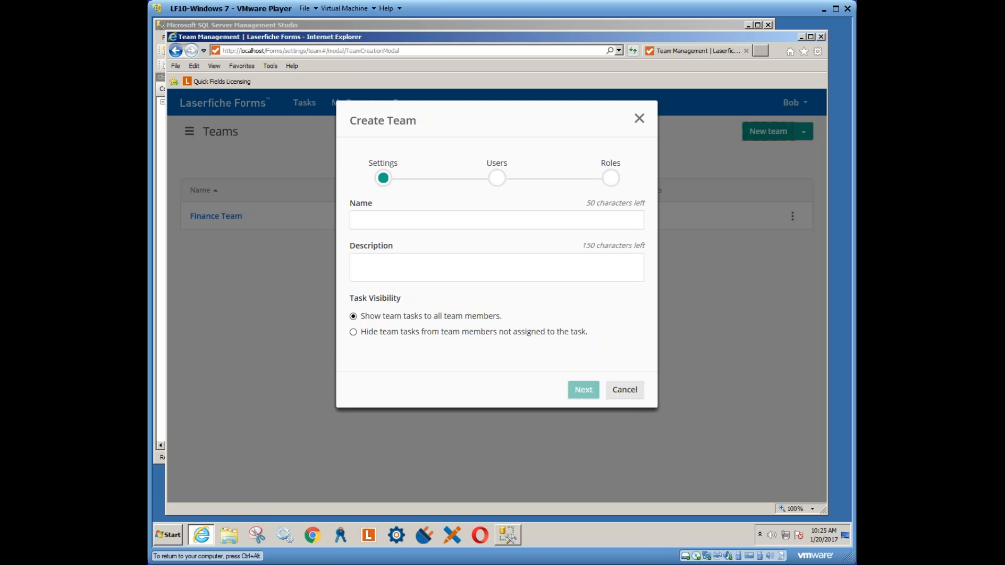
click(405, 229)
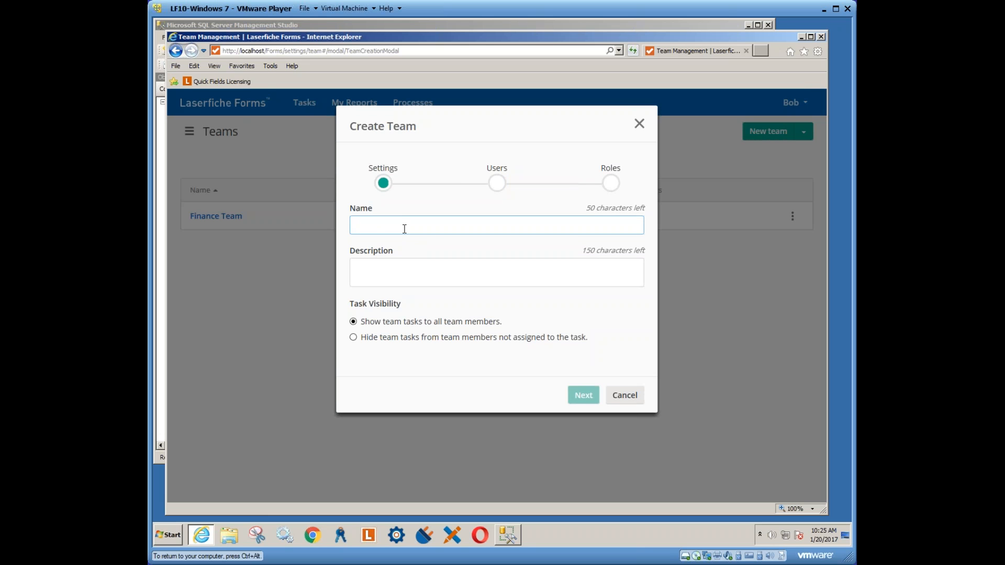
text(Human Reso)
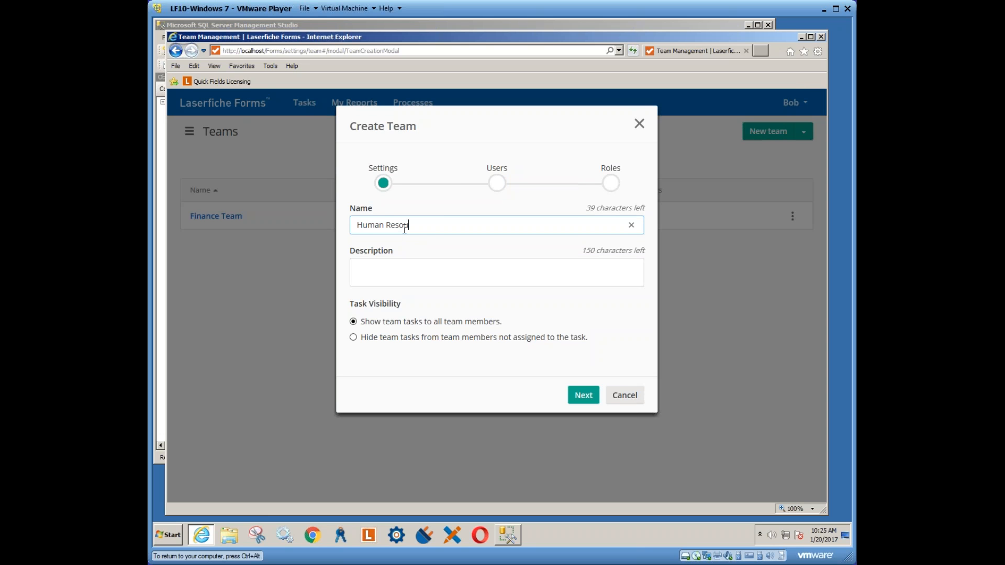
text(urces)
click(399, 268)
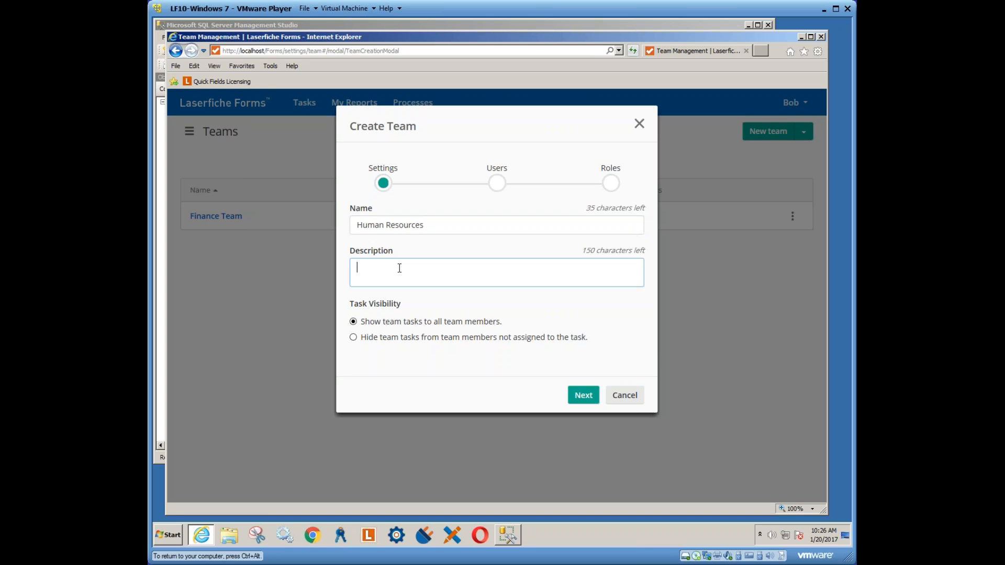
text(Handles submited)
key(BackSpace)
key(BackSpace)
key(BackSpace)
text(tted applications)
Add two users as team members through autocomplete and continue to the Roles step
click(583, 396)
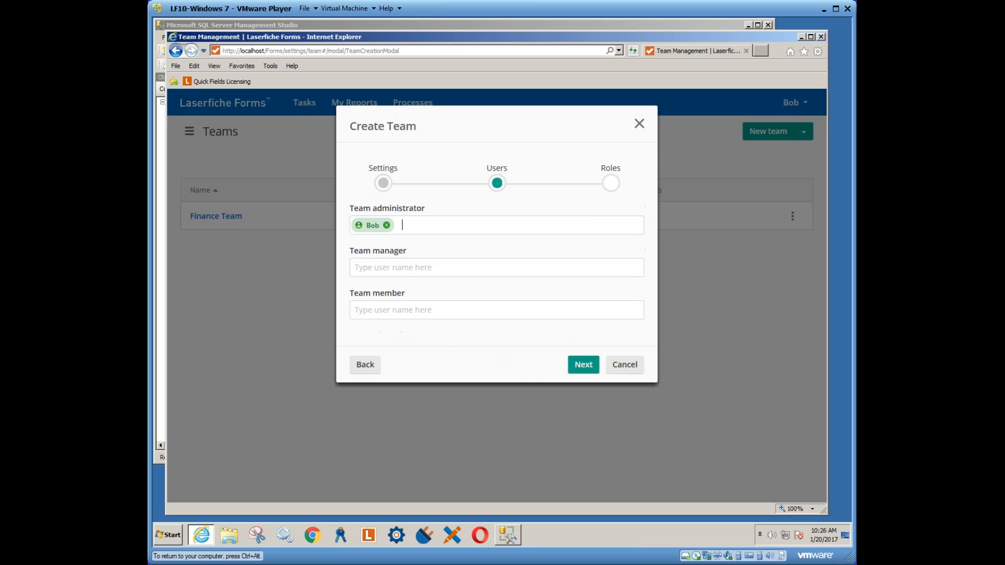
click(584, 366)
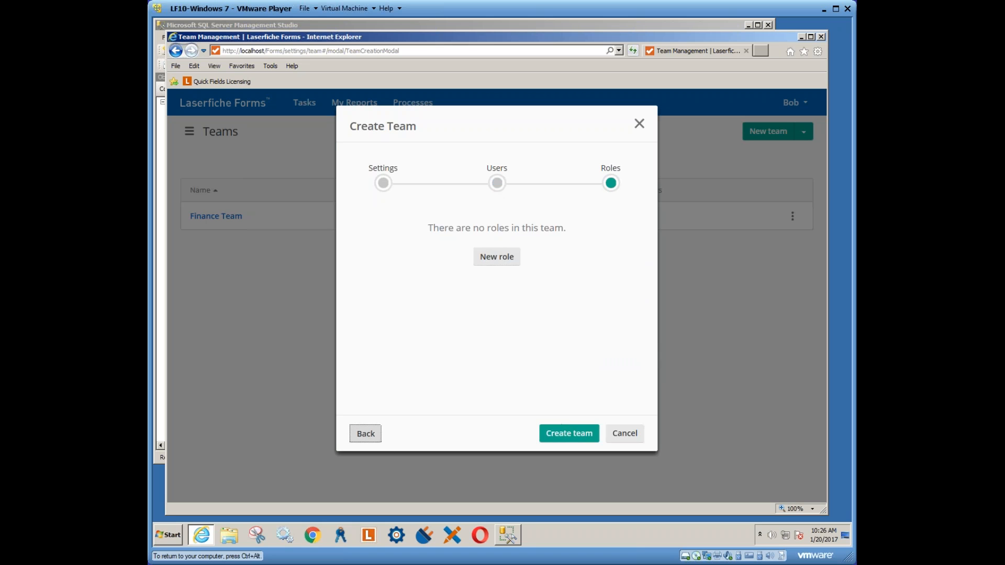
click(366, 434)
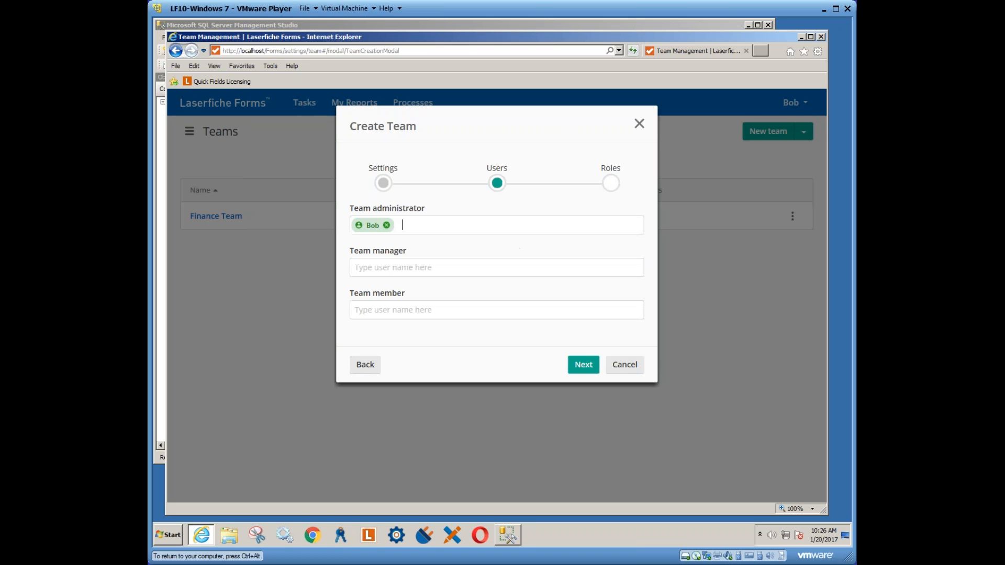
click(392, 271)
click(394, 308)
text(bob)
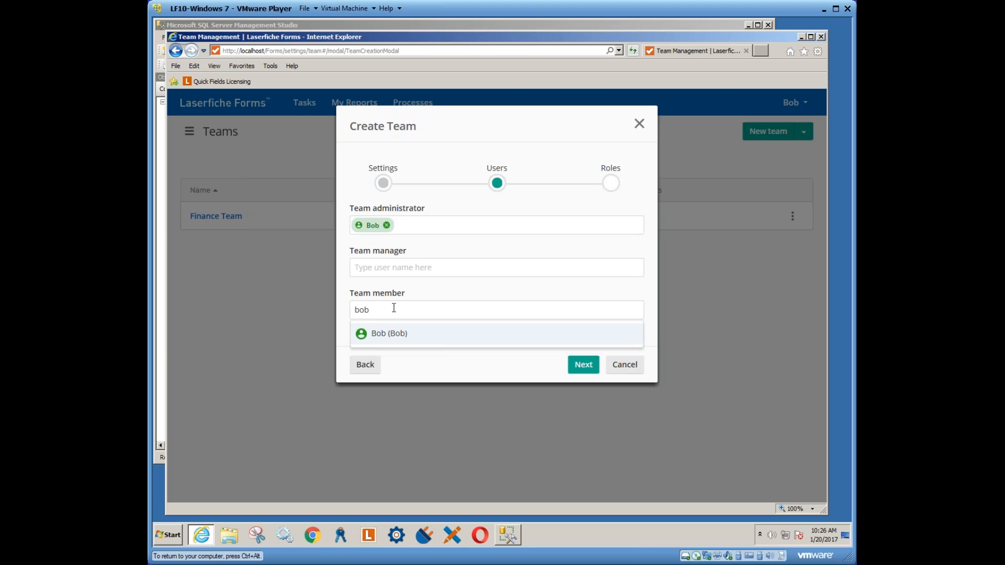
click(384, 336)
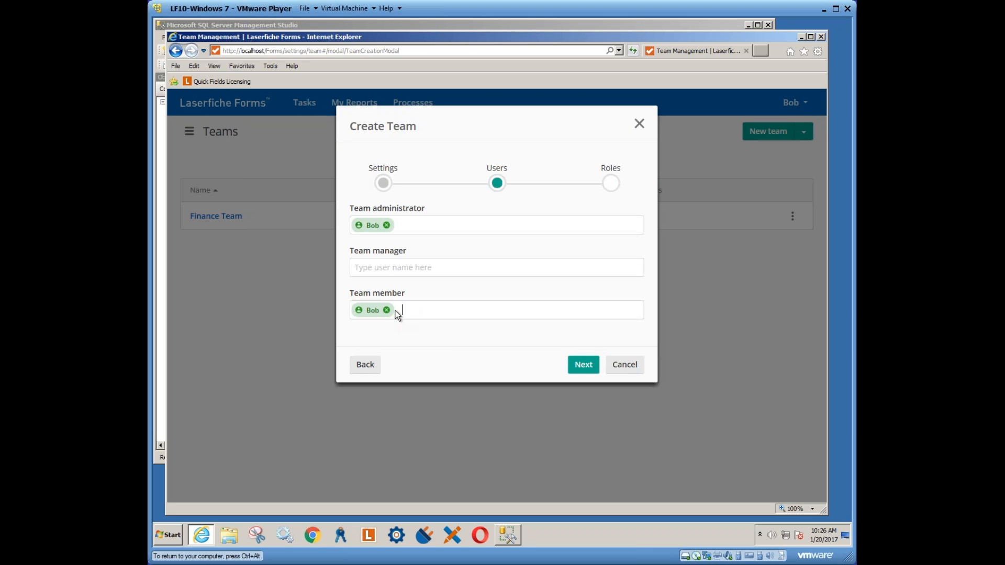
text(ky)
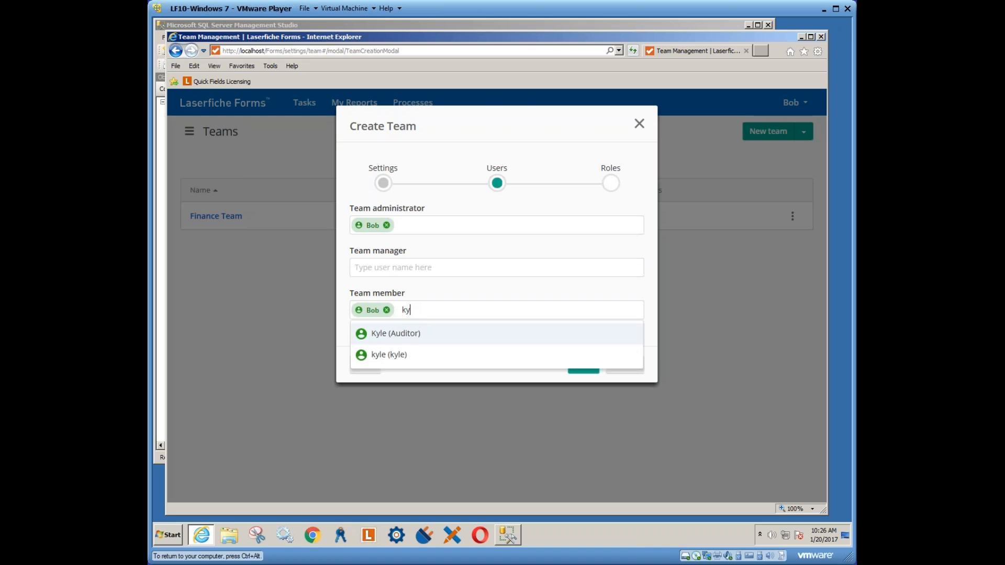
click(385, 355)
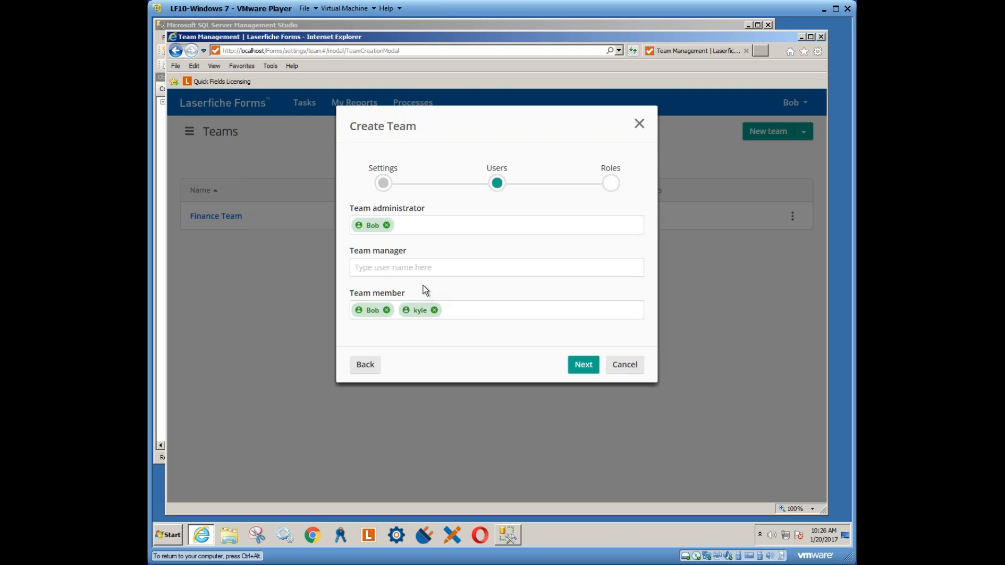
click(584, 365)
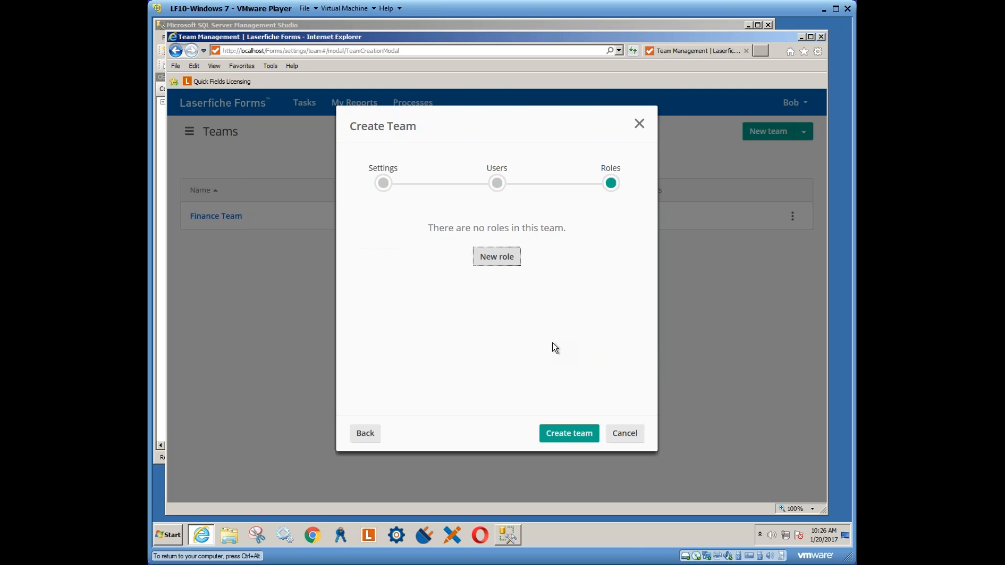
Finish the wizard so Human Resources appears in Teams with 2 members
click(569, 440)
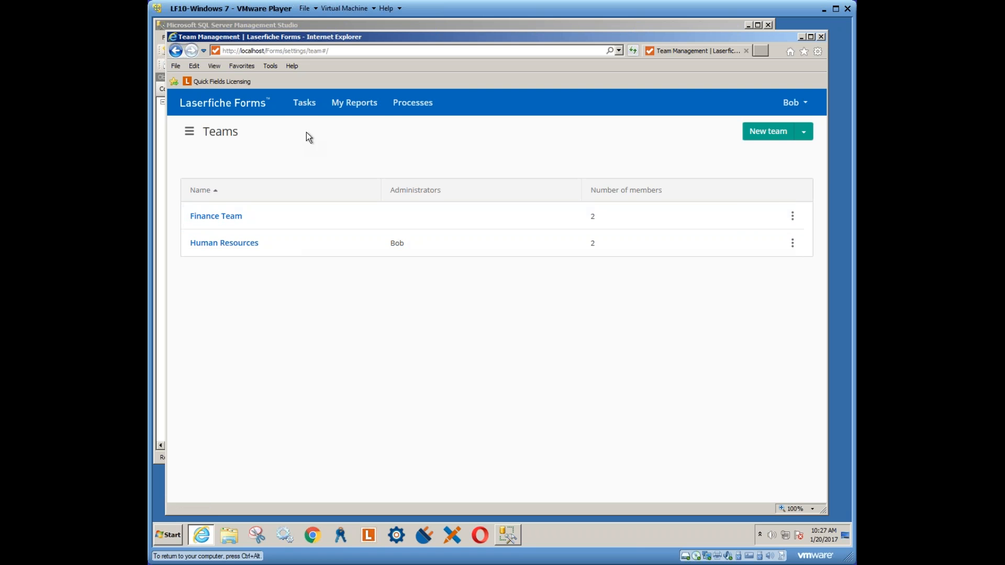
click(793, 103)
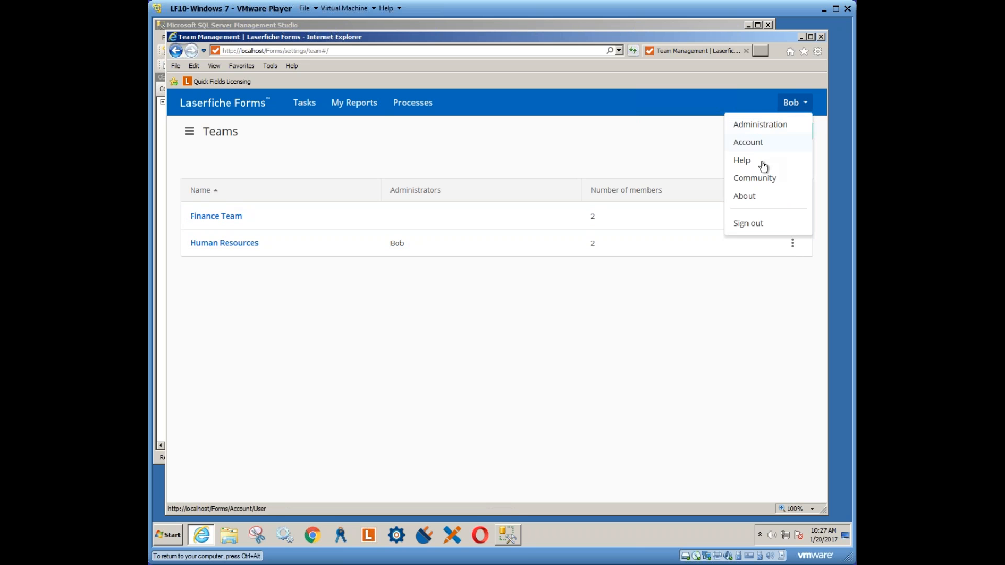
Sign out, sign in as another saved administrator, and go to Administration
click(748, 224)
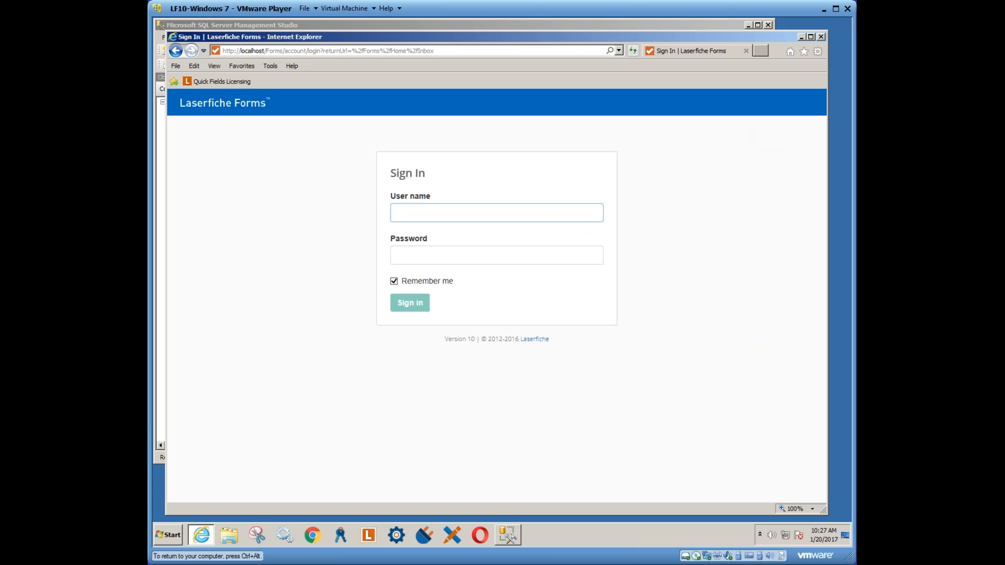
click(428, 212)
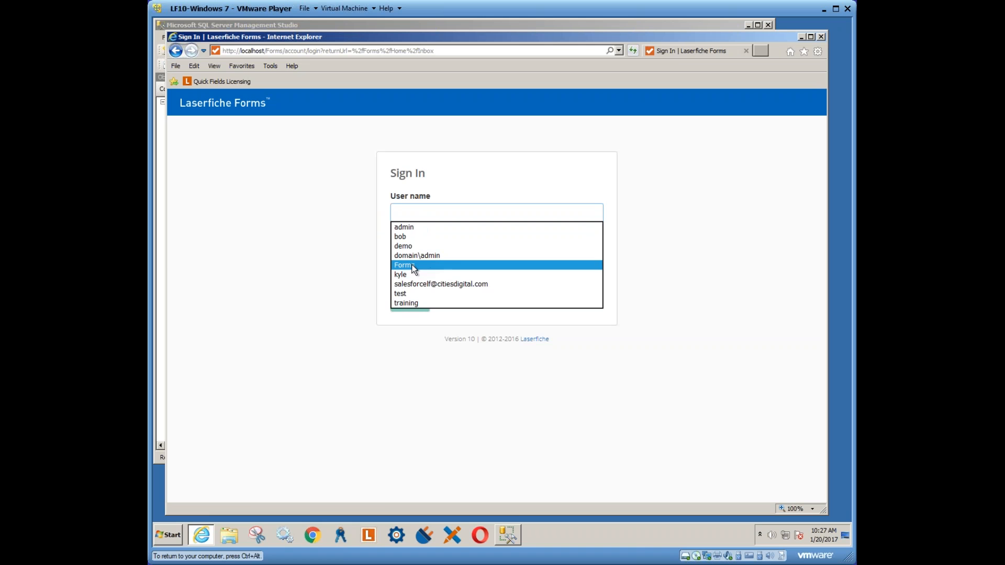
click(430, 265)
click(413, 307)
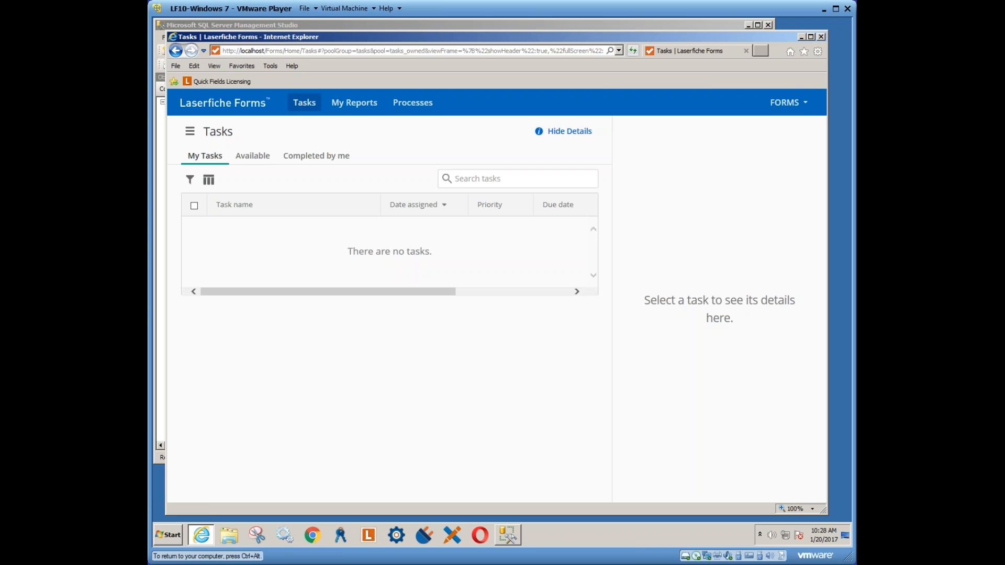
click(807, 108)
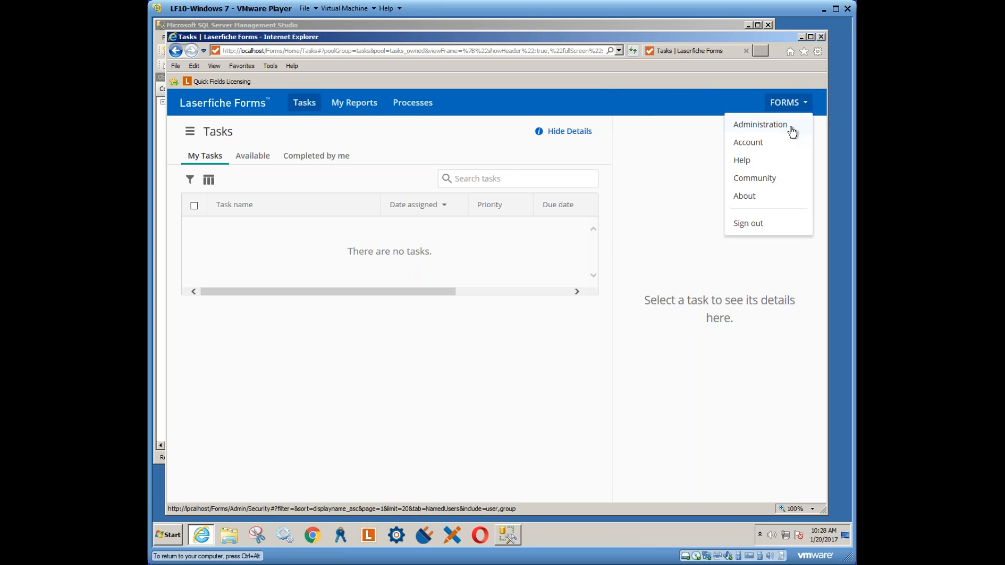
click(790, 126)
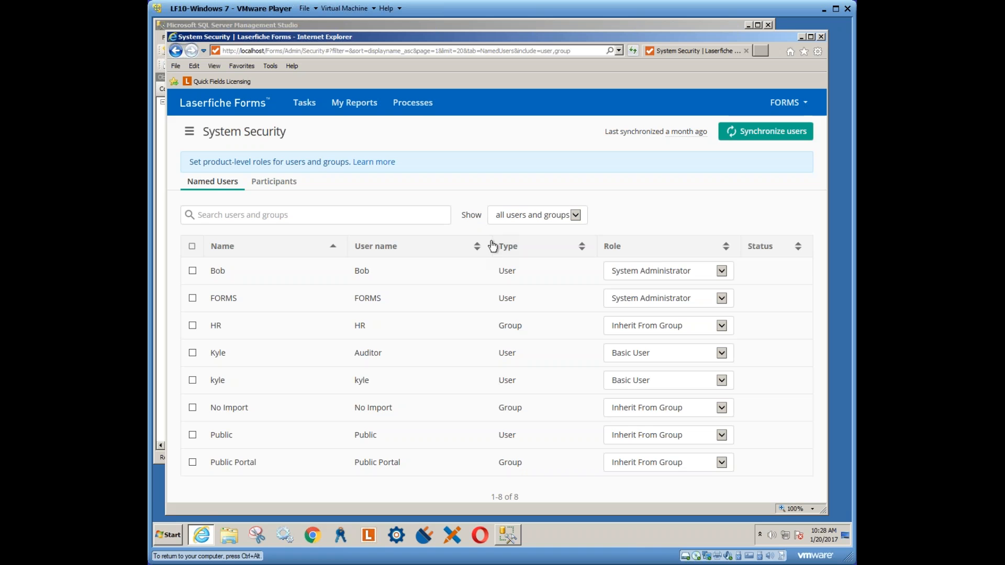
Switch the first Named User's role from System Administrator to Basic User
click(652, 270)
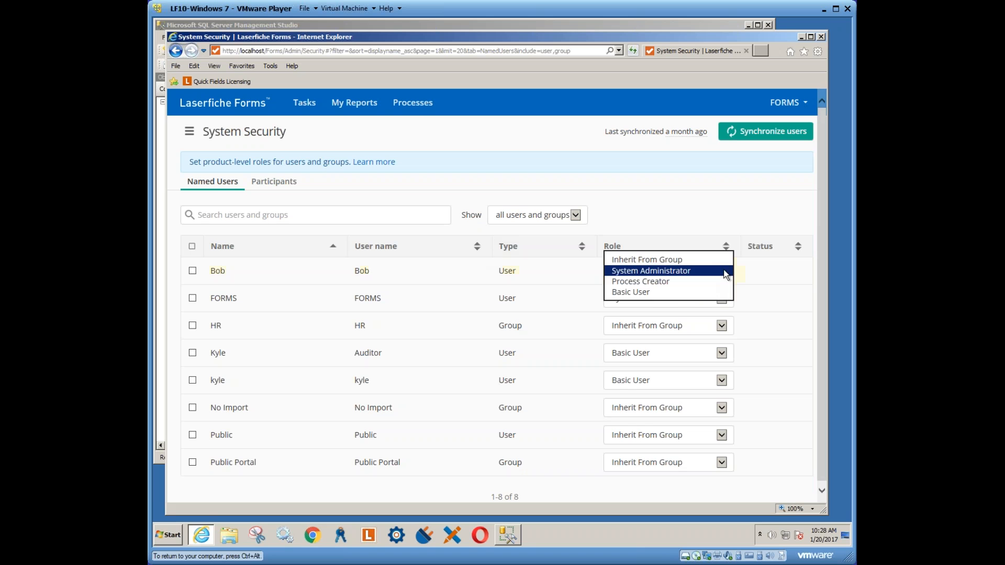
click(642, 292)
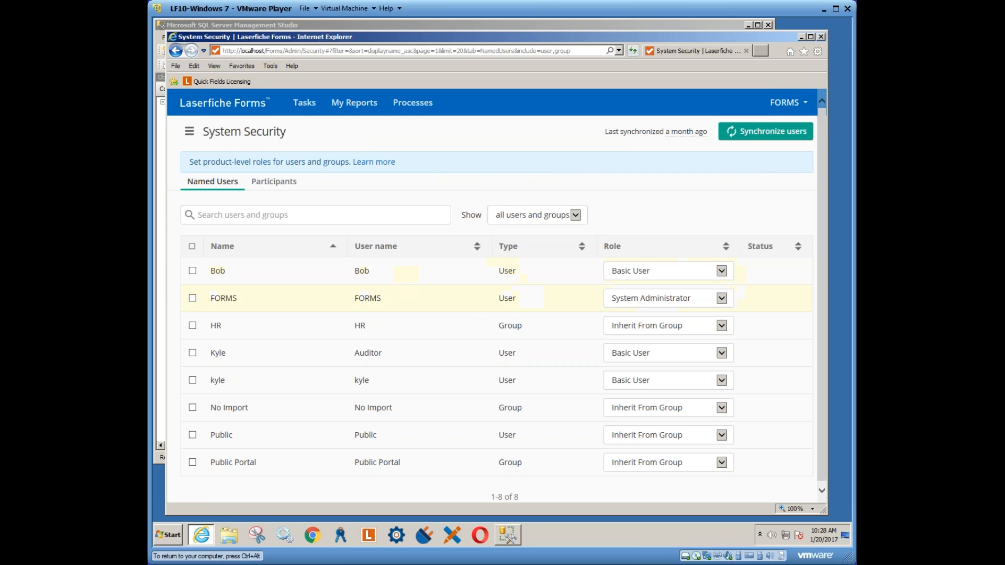
click(804, 112)
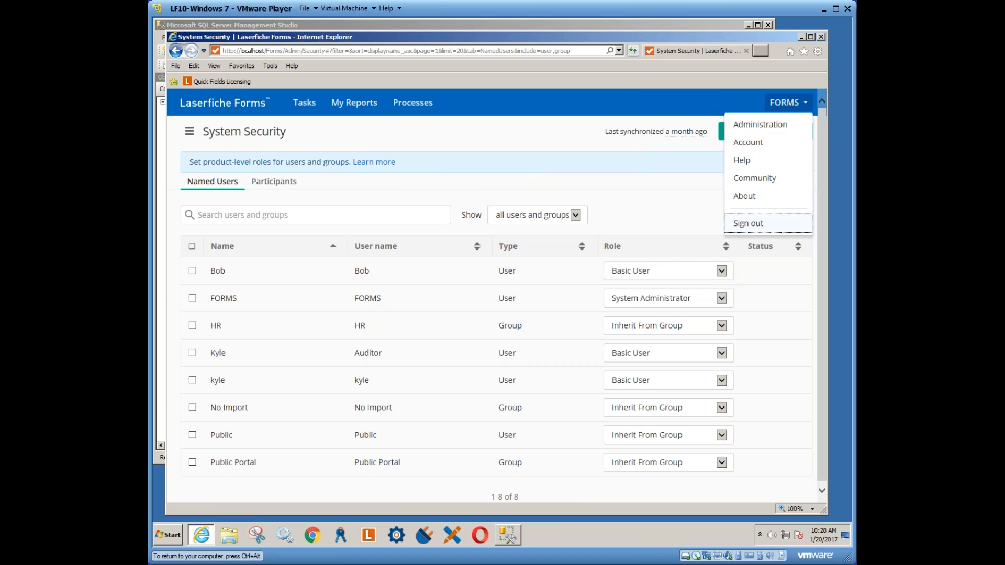
Sign in as the demoted user and view their 3 available processes
click(749, 224)
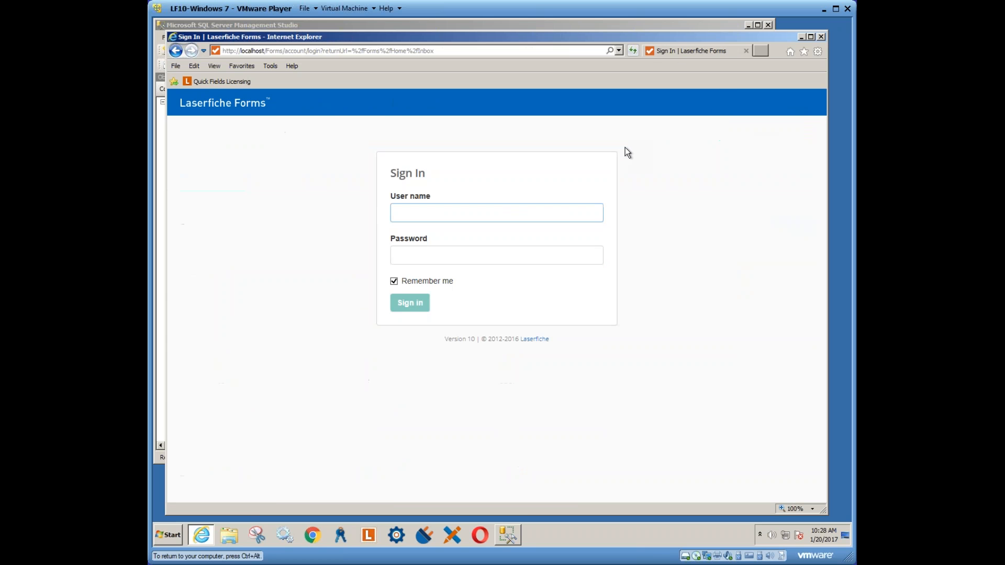
click(455, 215)
click(406, 237)
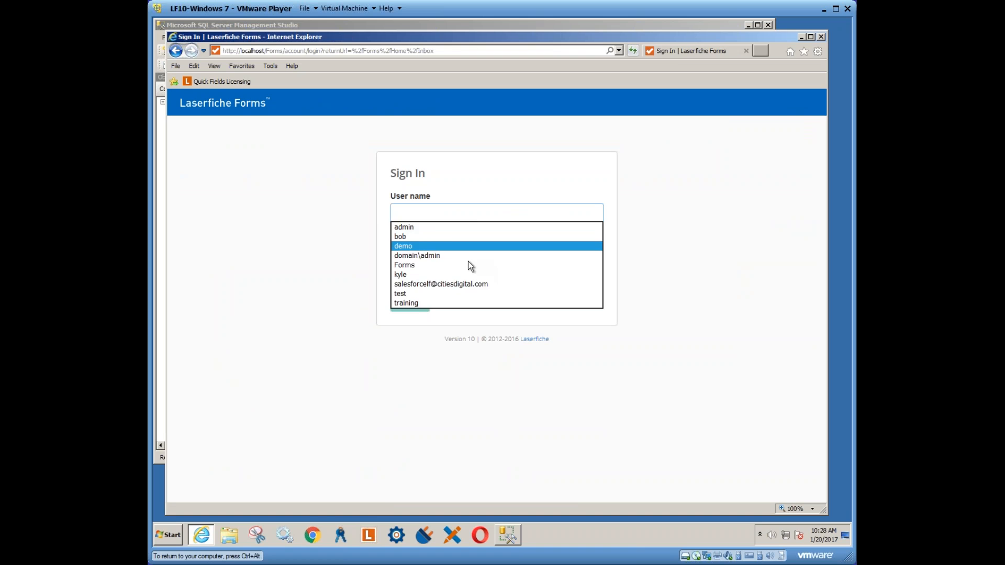
click(417, 304)
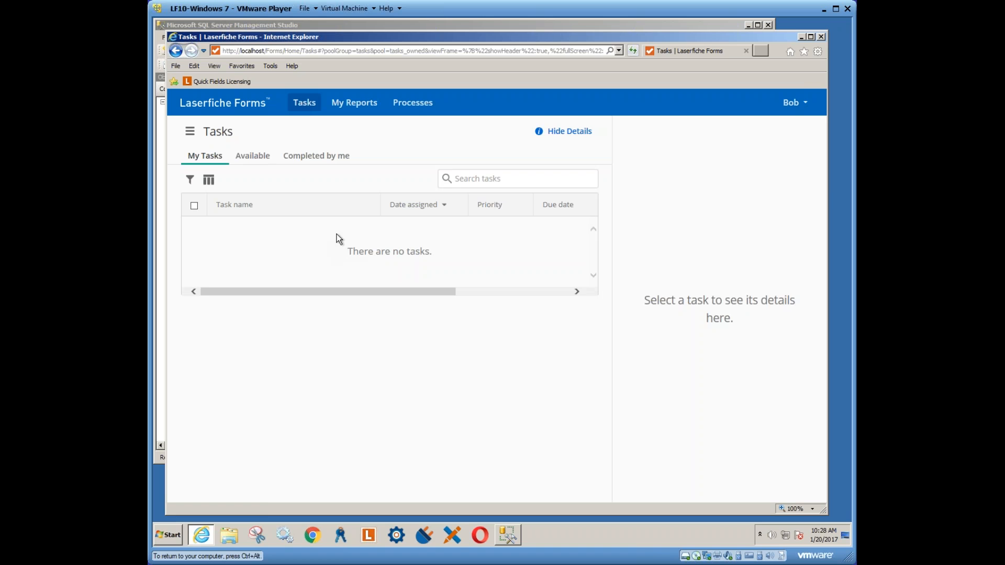
click(405, 104)
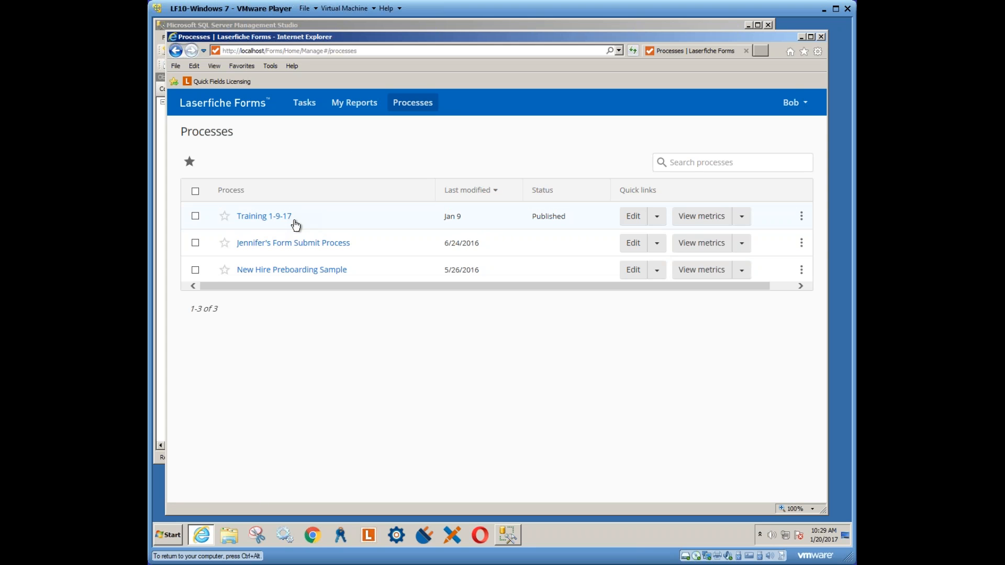
click(796, 103)
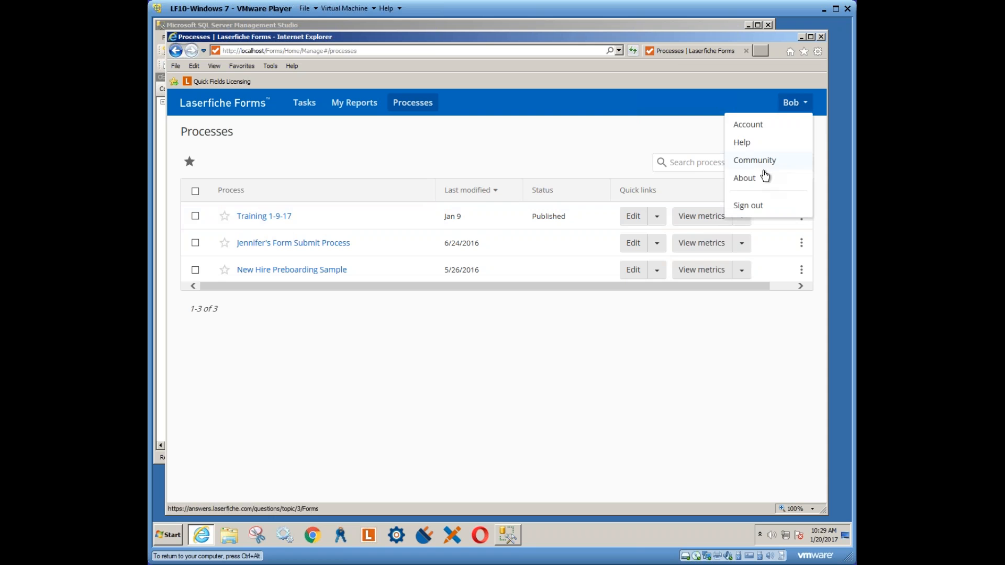
Sign back in with the FORMS administrator account and list all processes
click(748, 205)
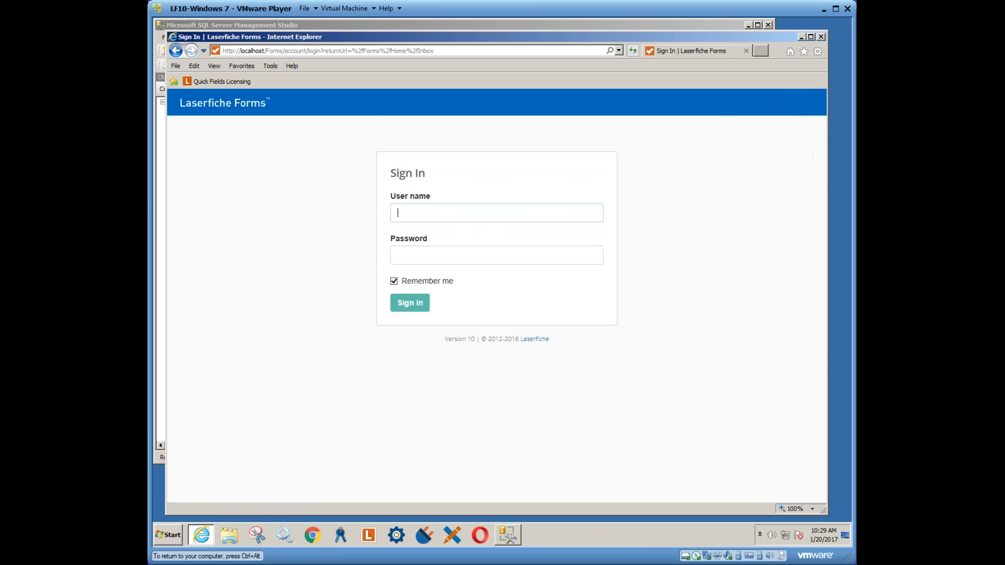
click(498, 209)
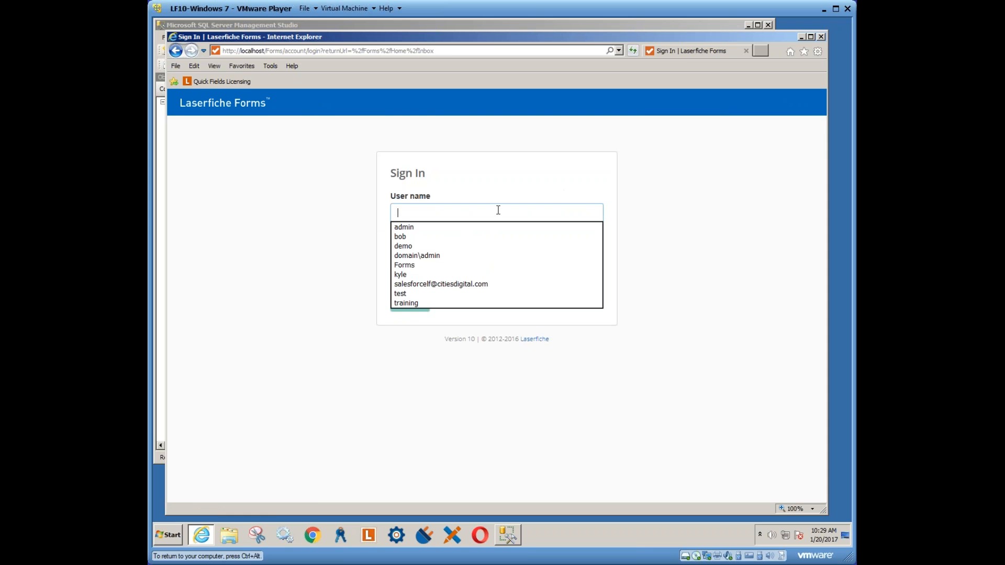
click(406, 265)
click(409, 305)
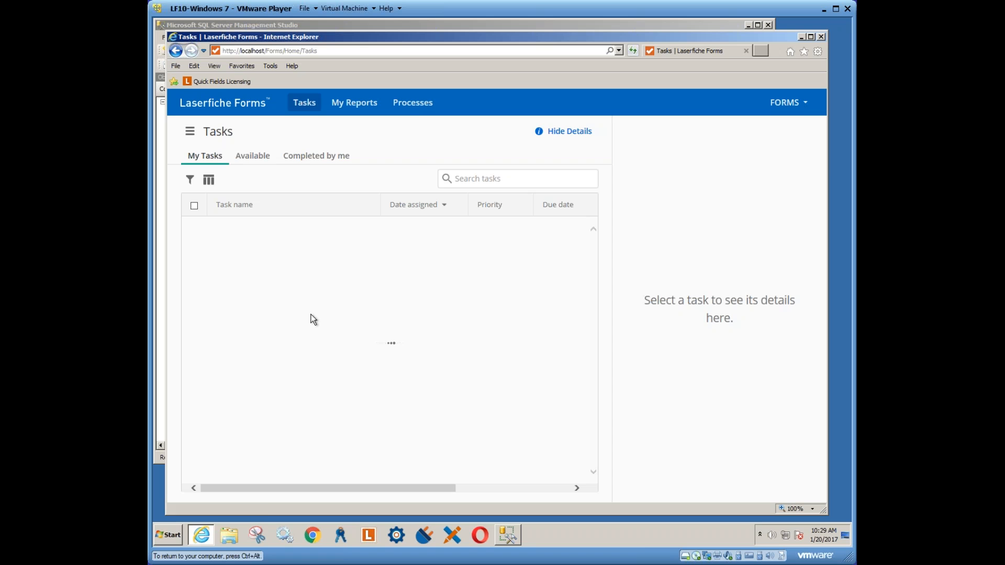
click(415, 105)
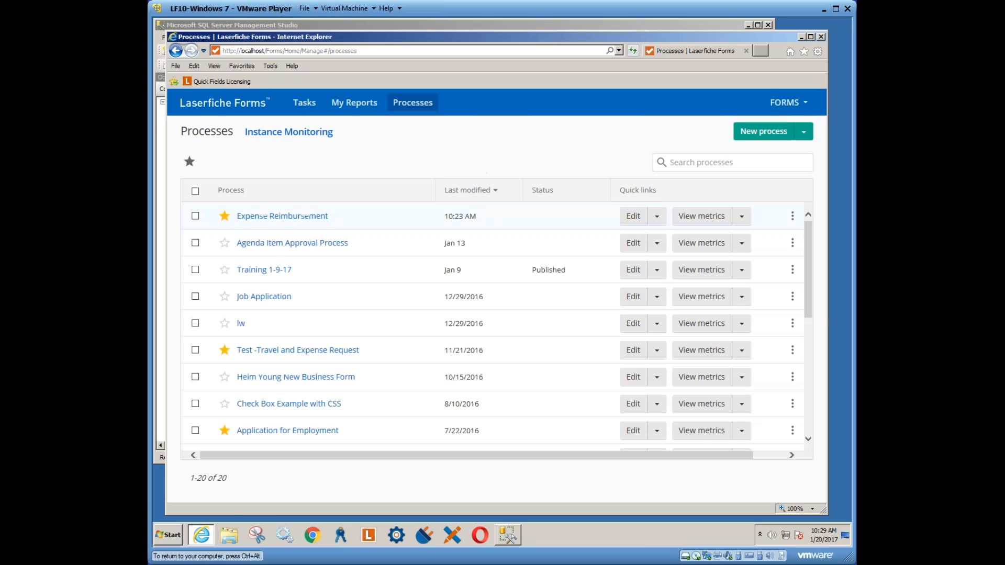
Open Publishing Options from the Edit dropdown on the Expense Reimbursement row
click(657, 217)
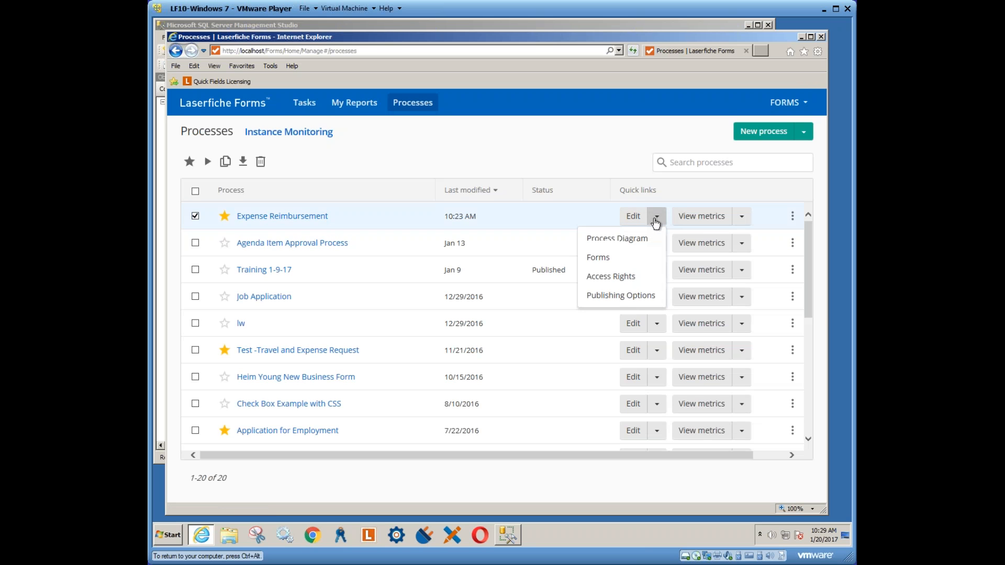
click(615, 295)
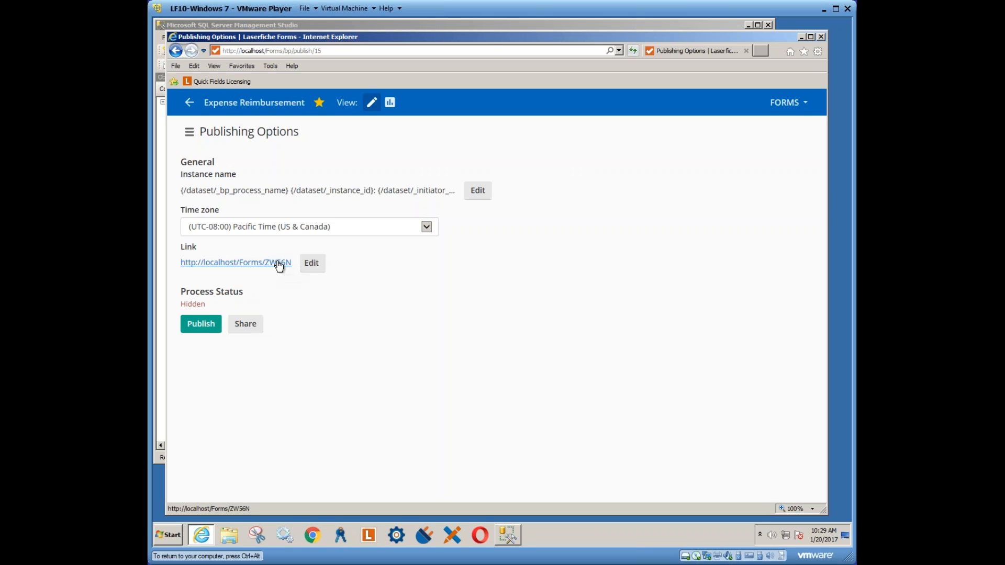
click(311, 263)
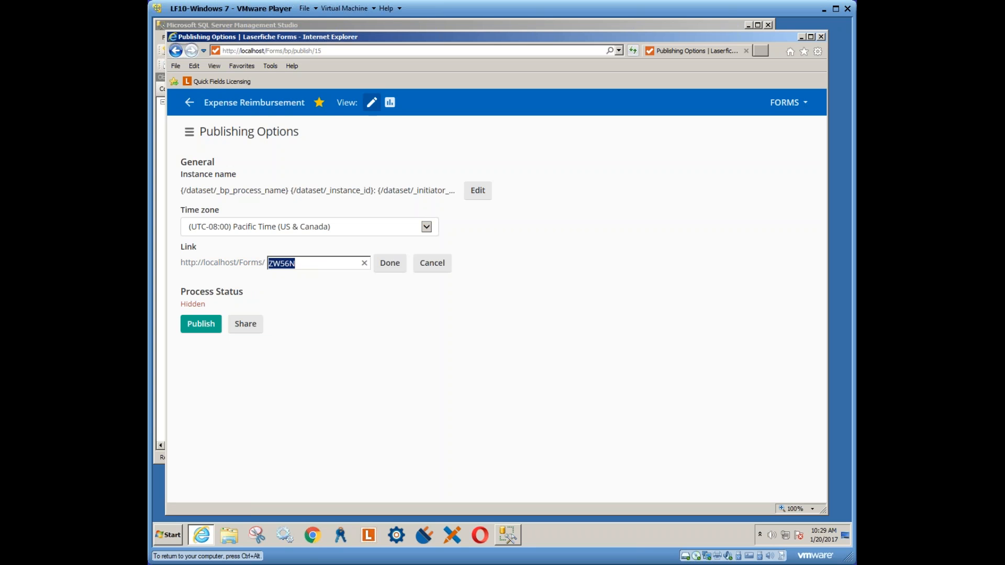
text(ExpenseReimb)
click(390, 264)
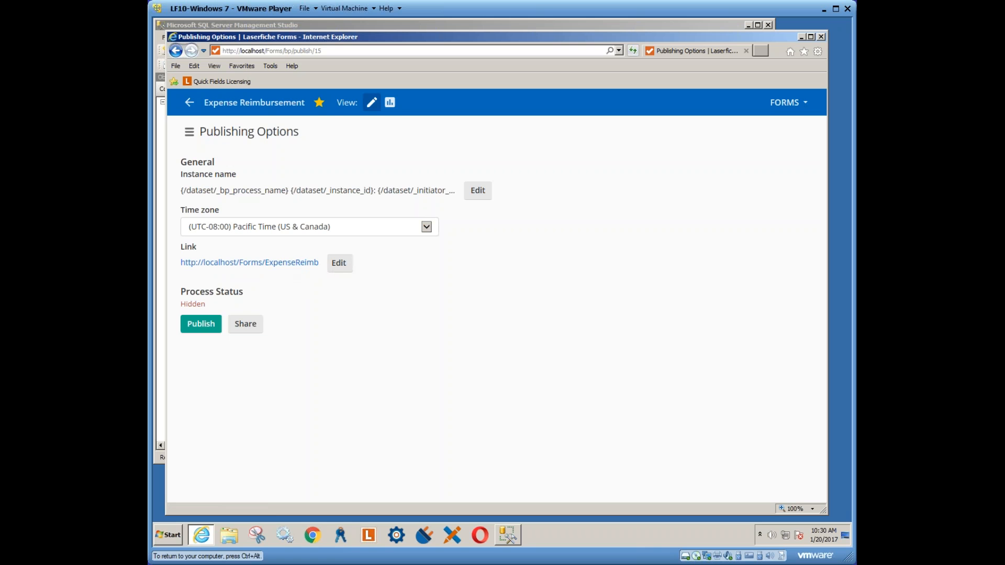
click(203, 327)
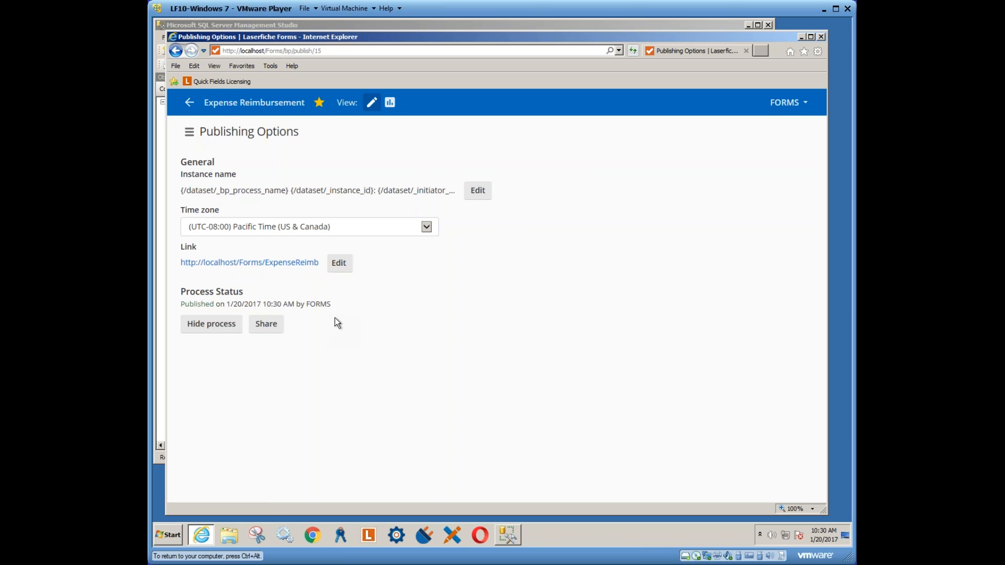
click(339, 263)
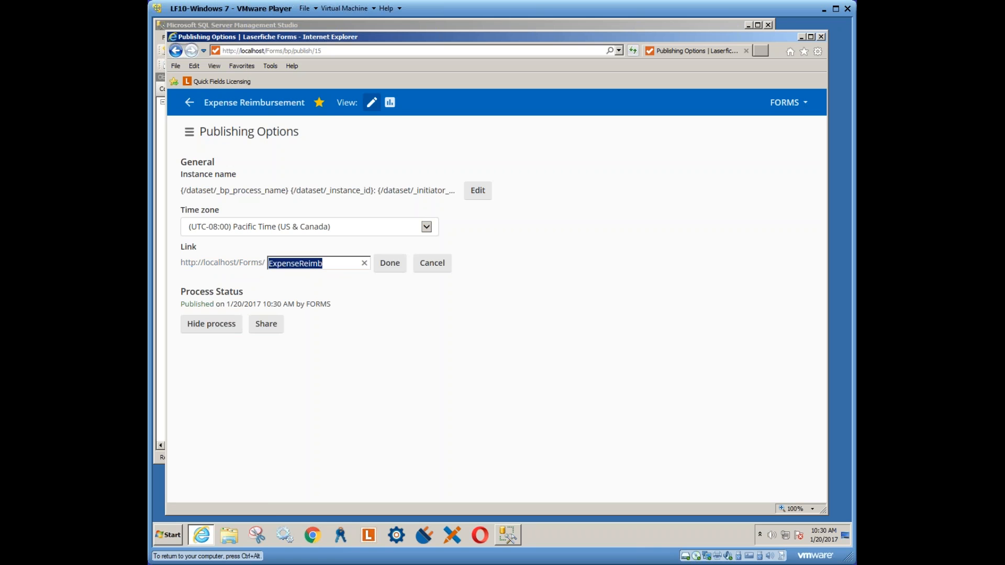
click(251, 273)
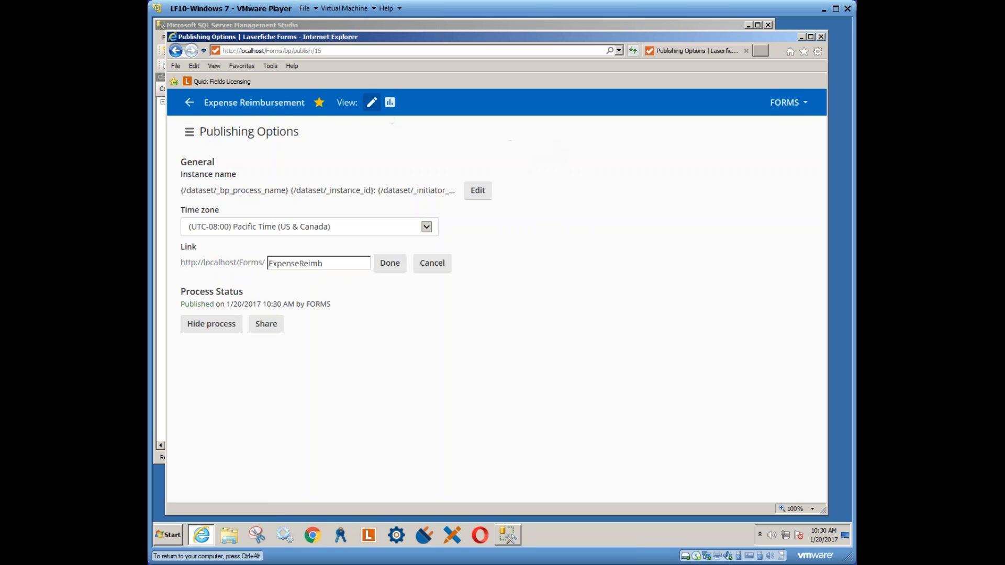
click(268, 325)
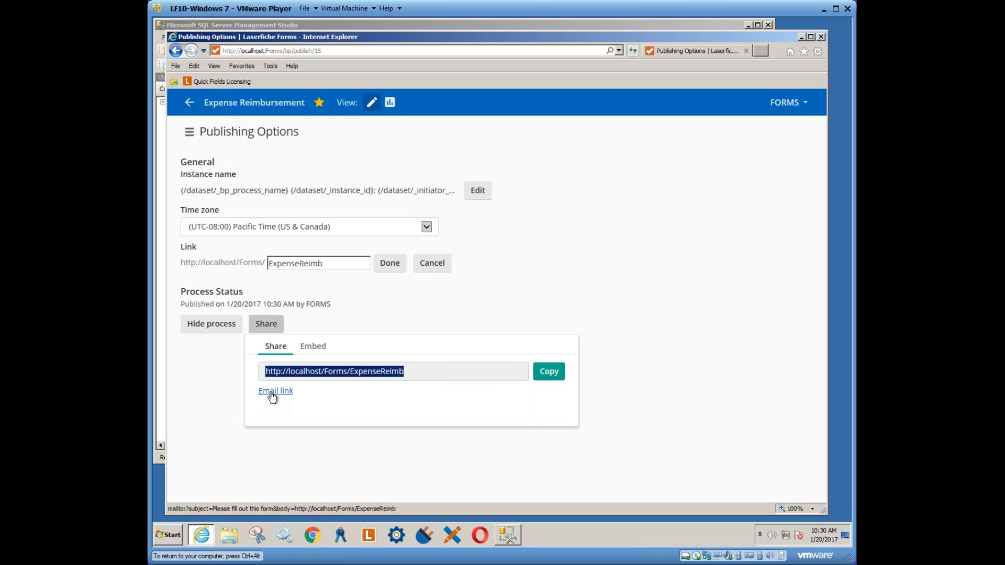
click(315, 349)
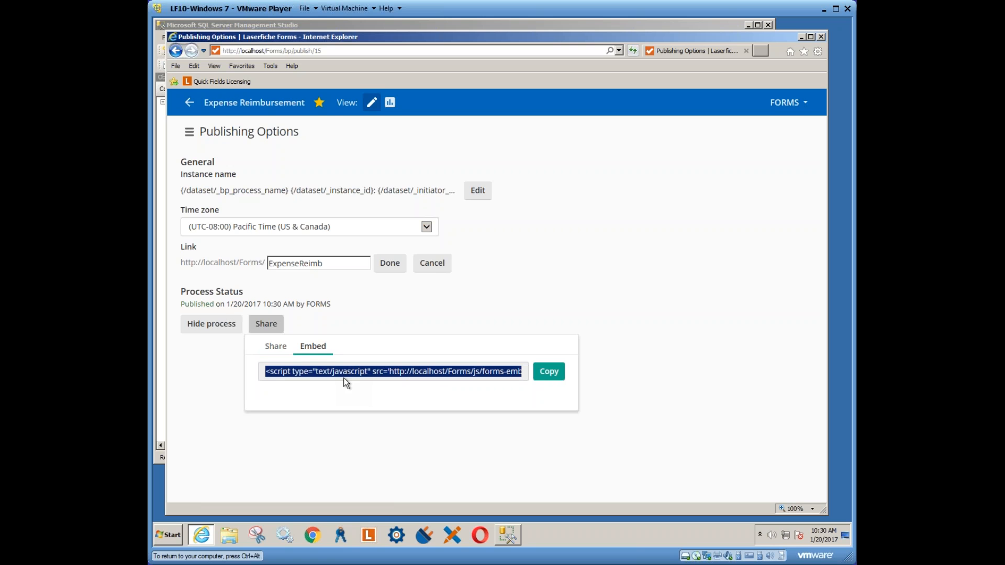
click(411, 318)
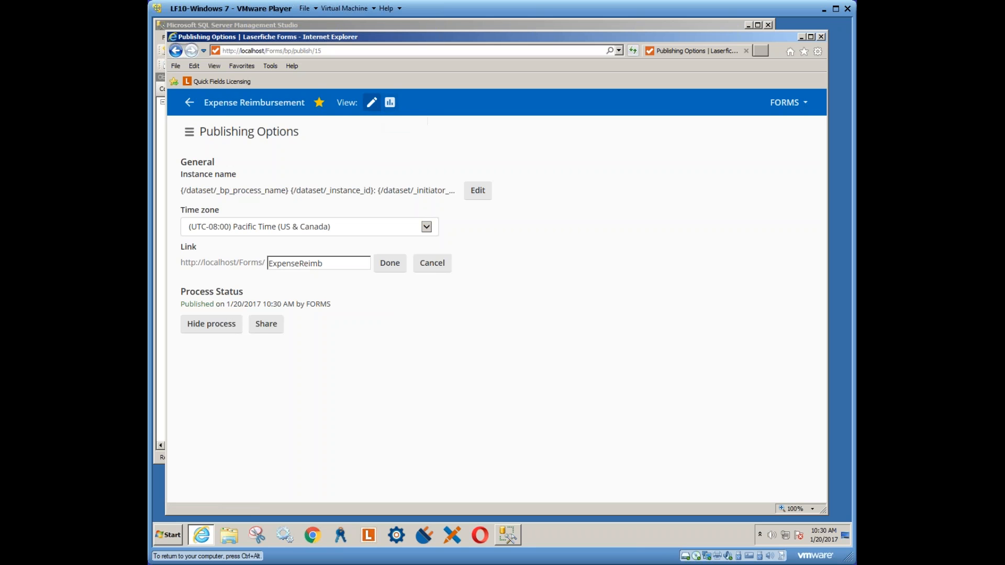
Return from Expense Reimbursement's publishing options to the Processes list
mouse_move(189, 103)
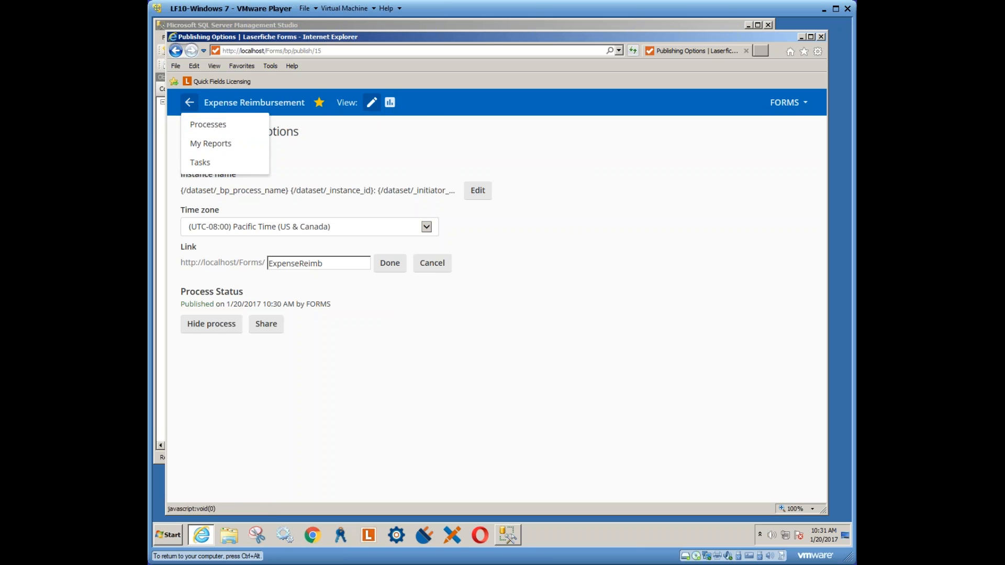
click(219, 129)
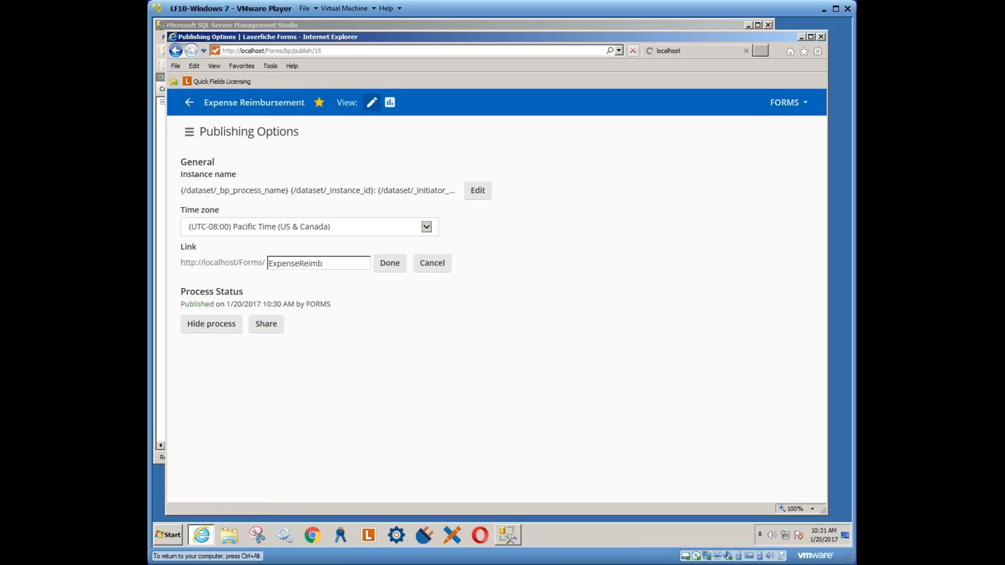